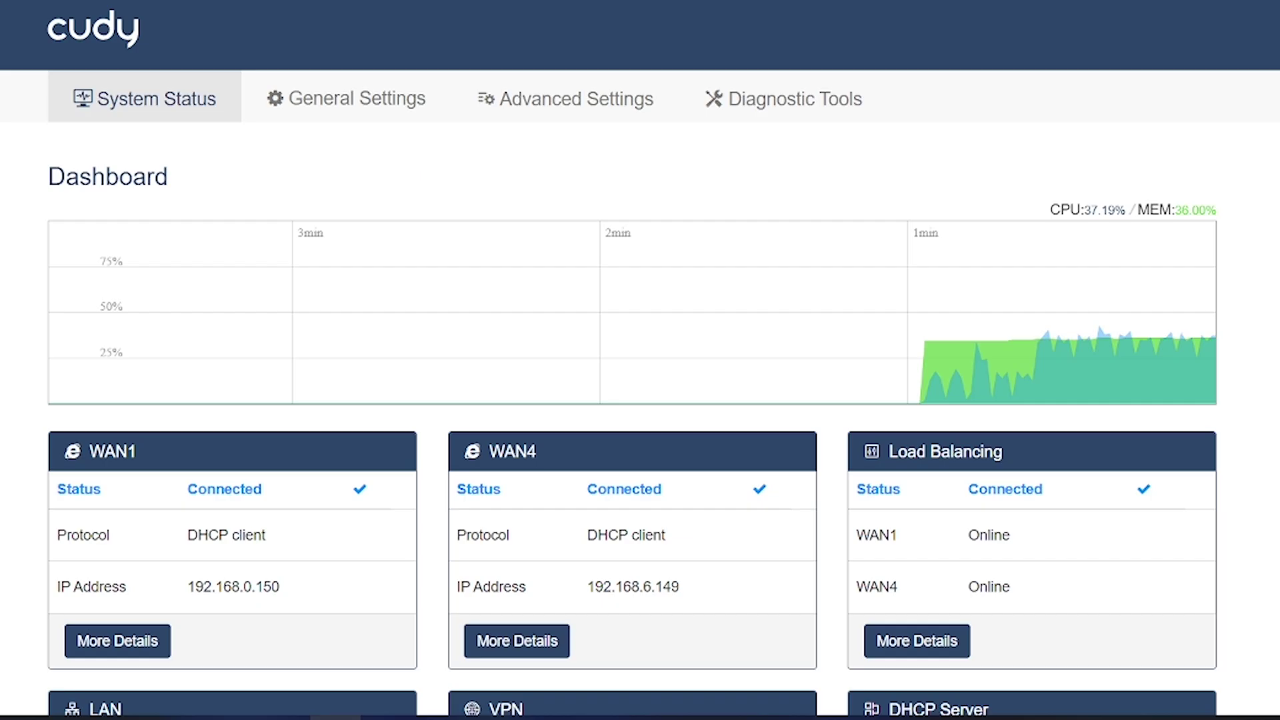
Step: Highlight the WAN1, WAN4, Load Balancing, LAN, VPN and DHCP Server card titles
scroll(640, 360, down, 5)
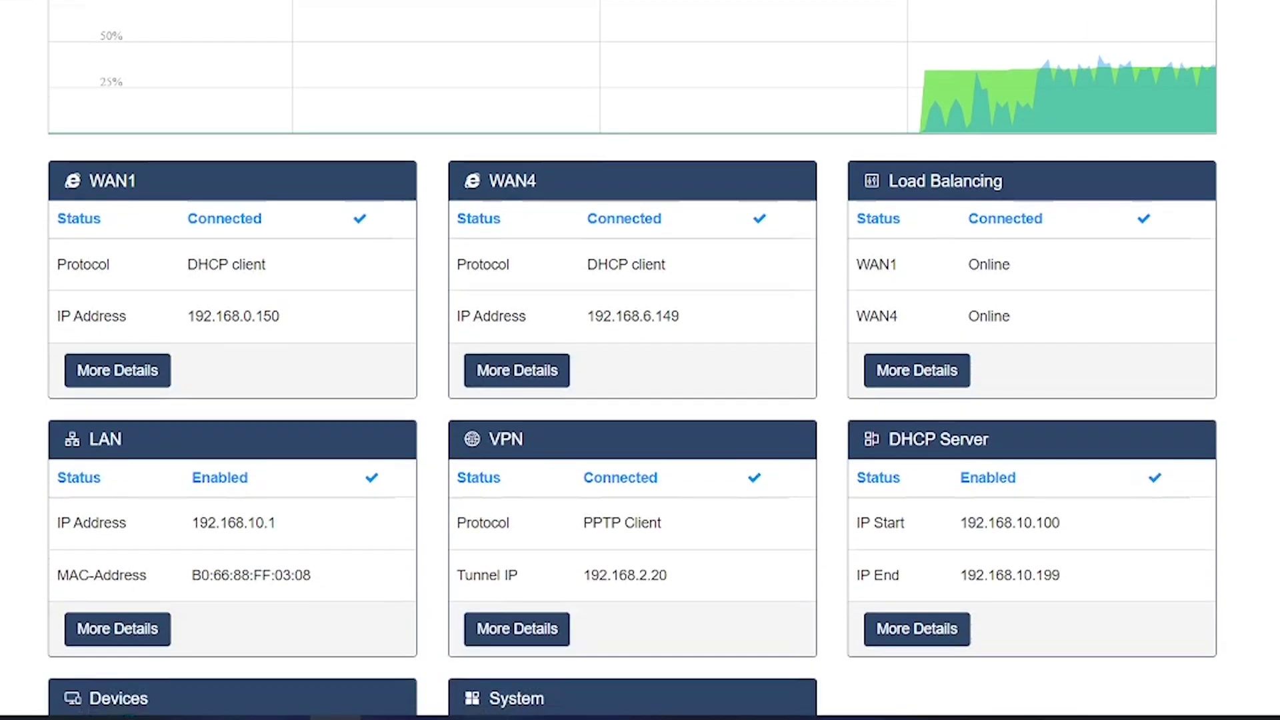
scroll(640, 360, down, 1)
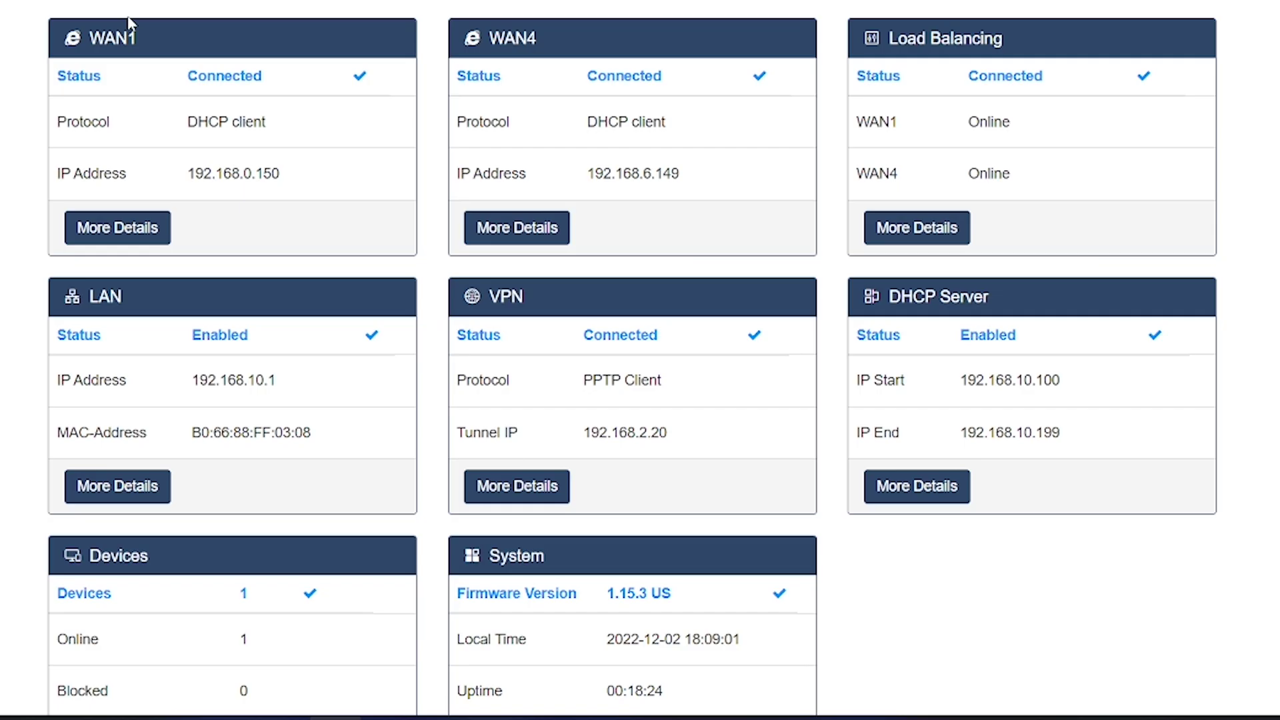
drag(148, 41, 95, 46)
drag(557, 45, 459, 44)
drag(1033, 46, 862, 54)
drag(124, 298, 65, 301)
drag(558, 301, 440, 306)
drag(1029, 306, 843, 301)
Step: Highlight the System card title further down, then scroll back to the top
scroll(225, 523, down, 2)
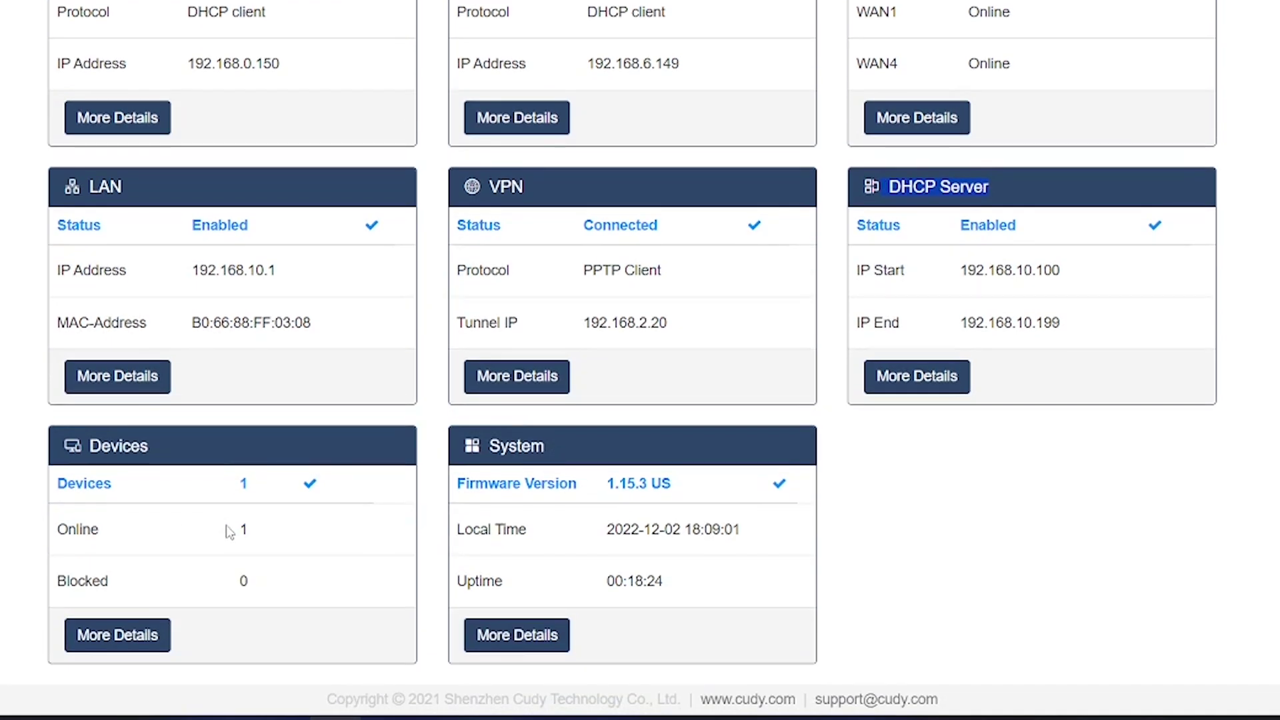
click(40, 456)
drag(554, 460, 440, 463)
scroll(200, 510, up, 10)
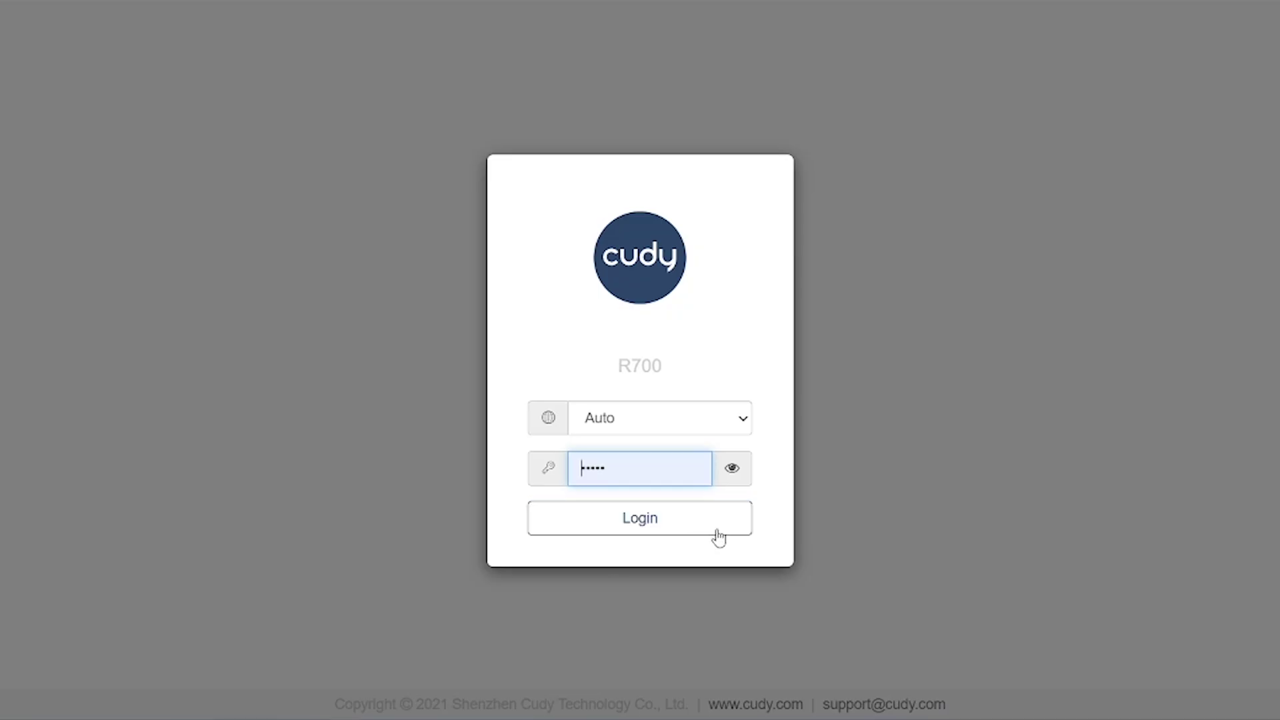
Step: Submit the entered admin password with Login to reach the System Status dashboard
click(679, 530)
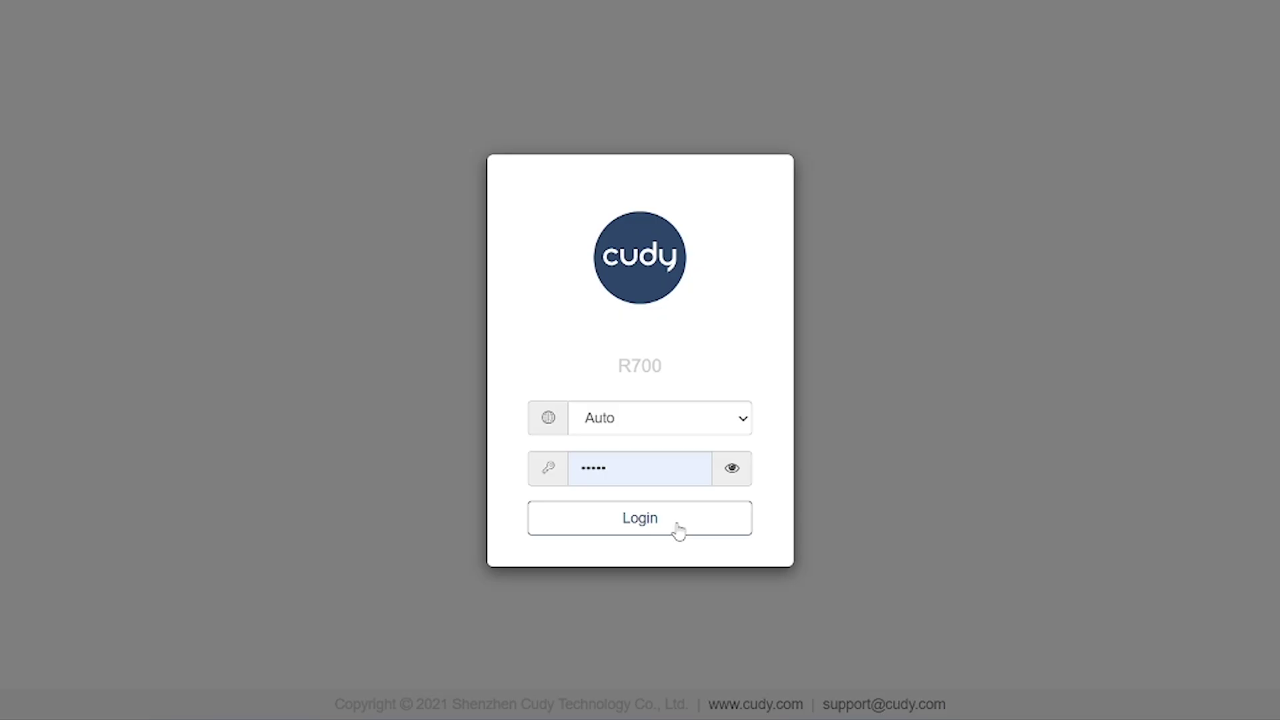
click(678, 531)
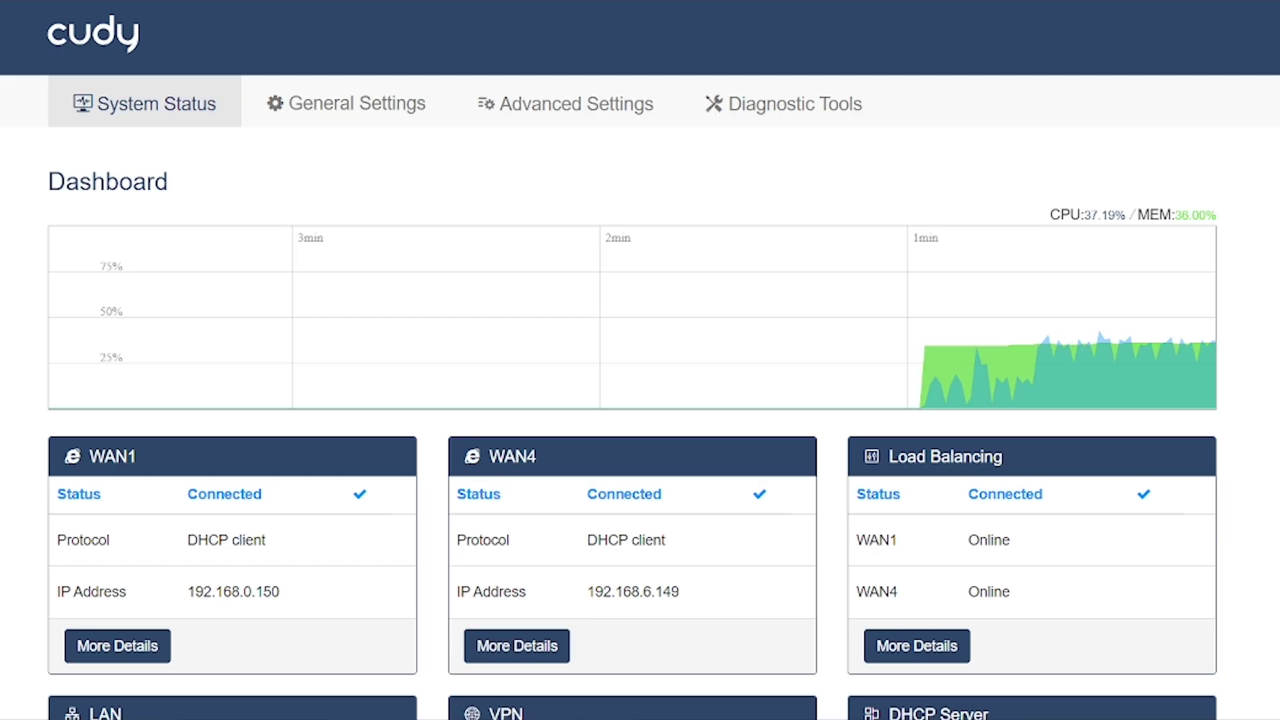
Step: Highlight the WAN1, WAN4, Load Balancing, LAN and VPN card titles on the dashboard
scroll(640, 400, down, 3)
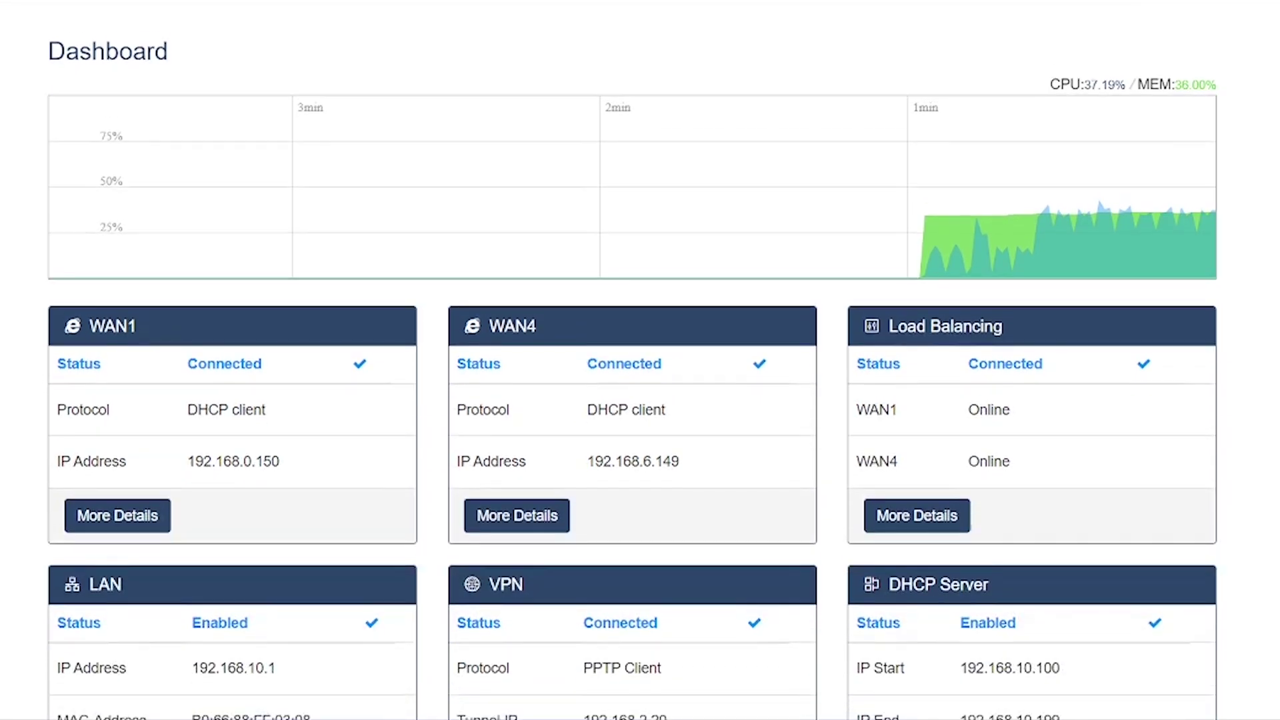
scroll(640, 360, down, 2)
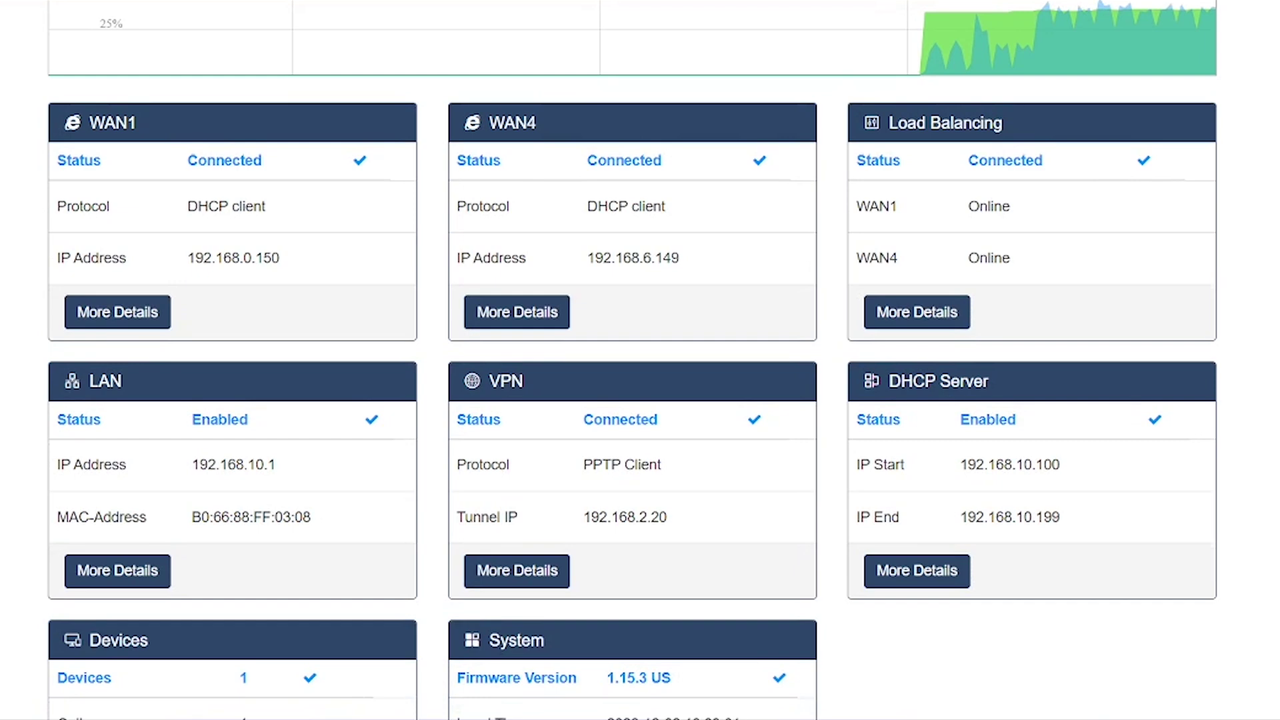
scroll(640, 360, down, 1)
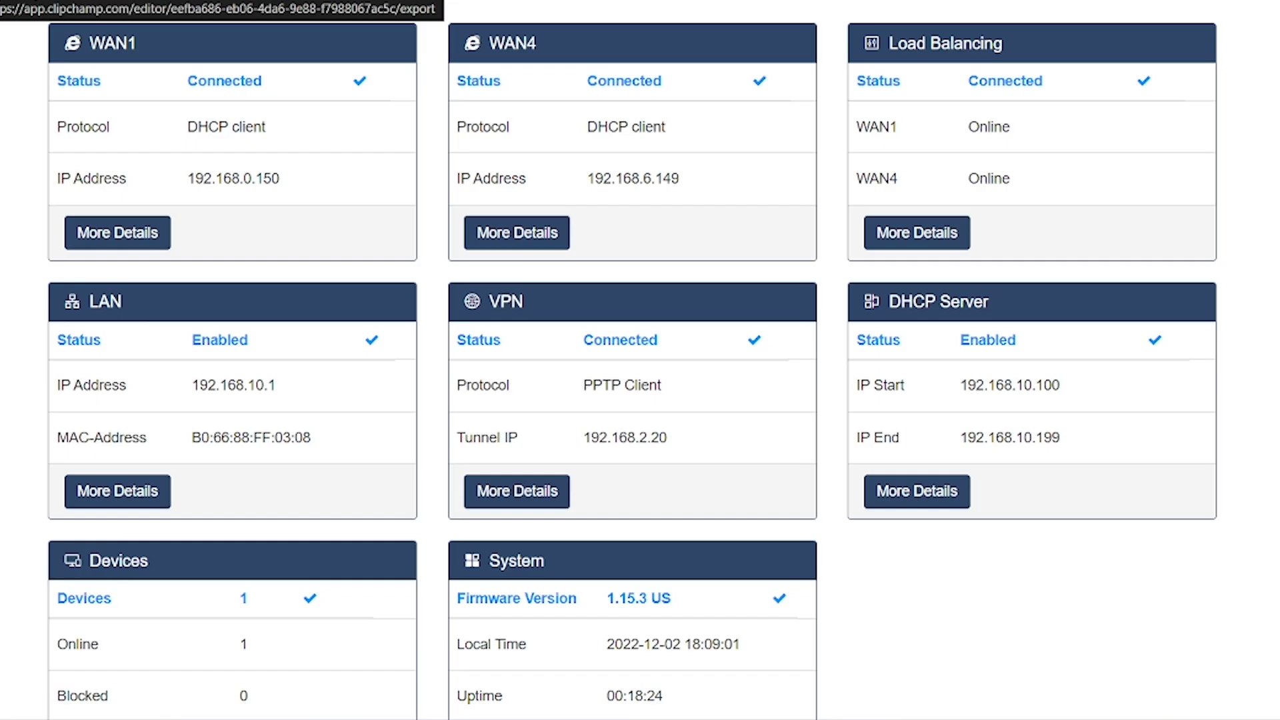
drag(154, 51, 73, 55)
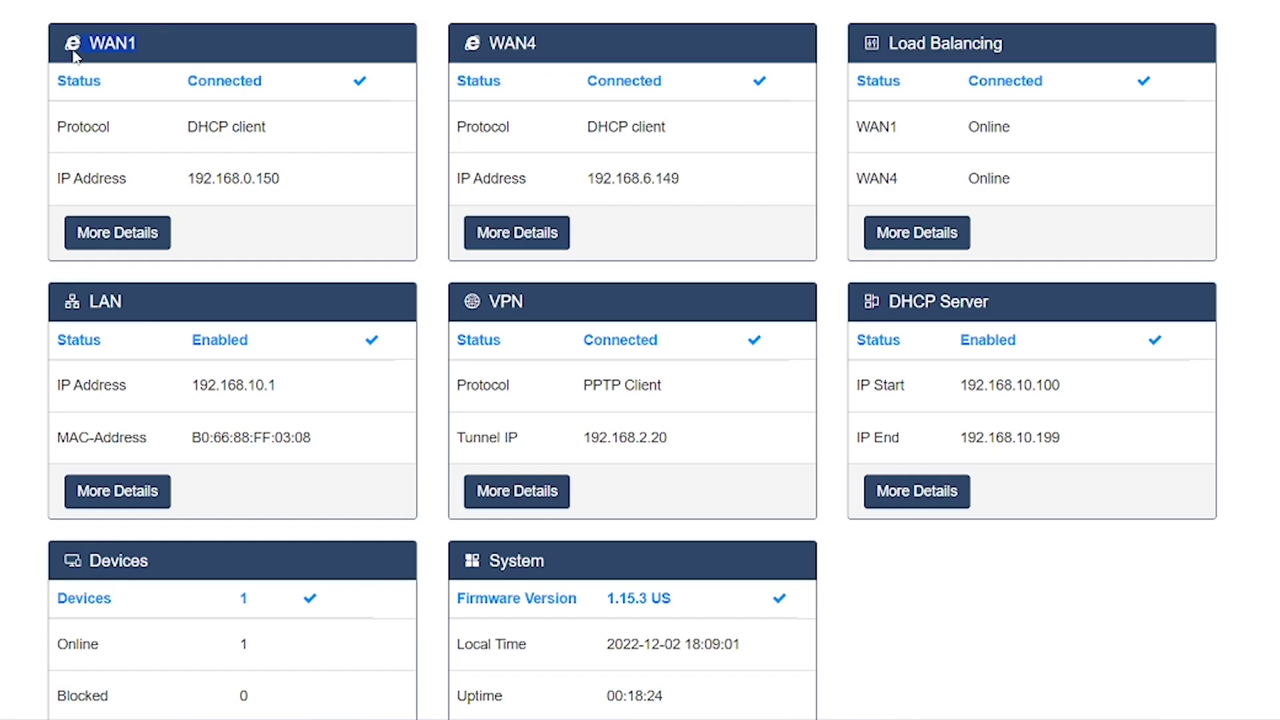
drag(559, 50, 459, 48)
drag(1030, 48, 861, 58)
drag(127, 304, 79, 306)
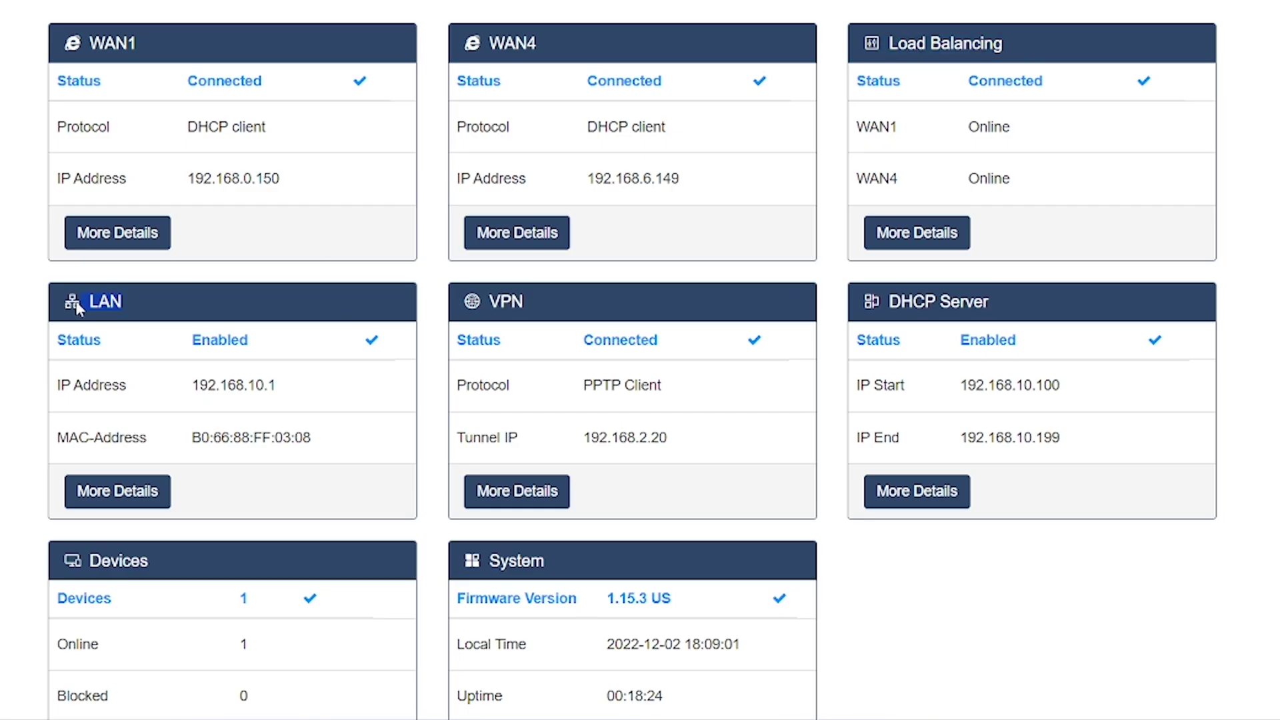
drag(560, 300, 442, 312)
Step: Highlight the DHCP Server and System card titles, then open WAN1's More Details page
click(540, 303)
drag(1023, 306, 845, 307)
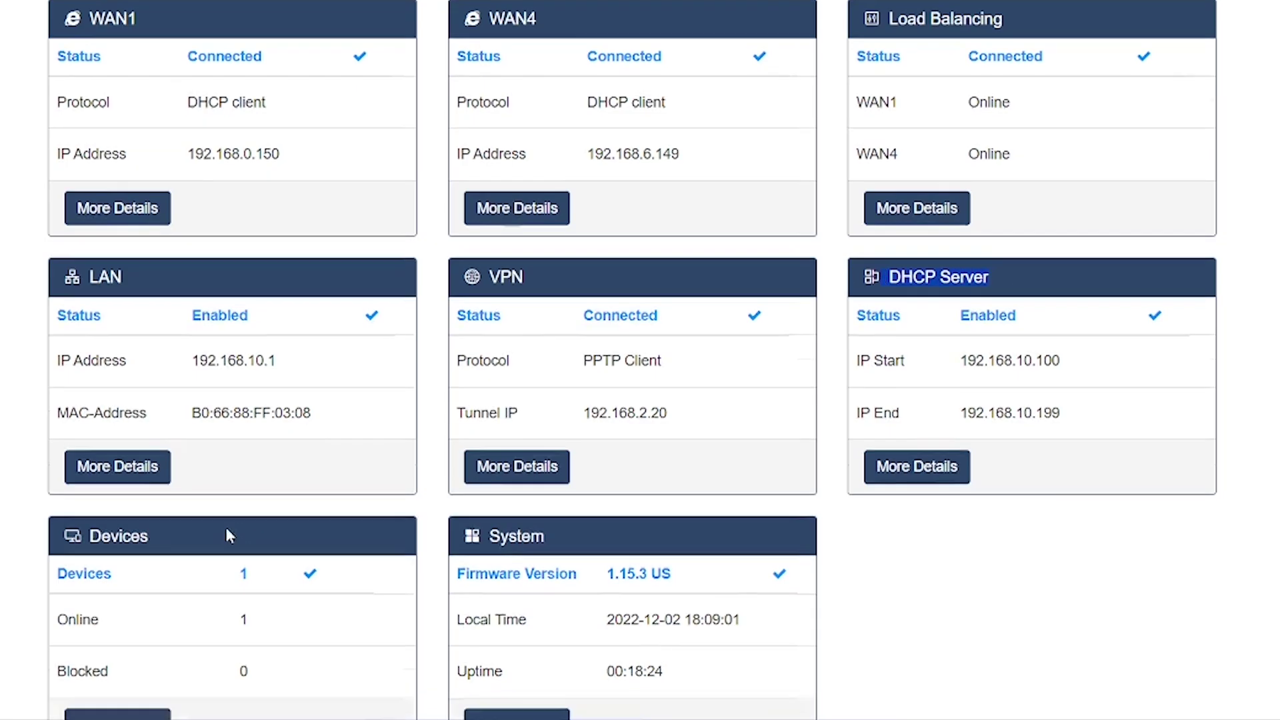
scroll(229, 532, down, 3)
click(185, 460)
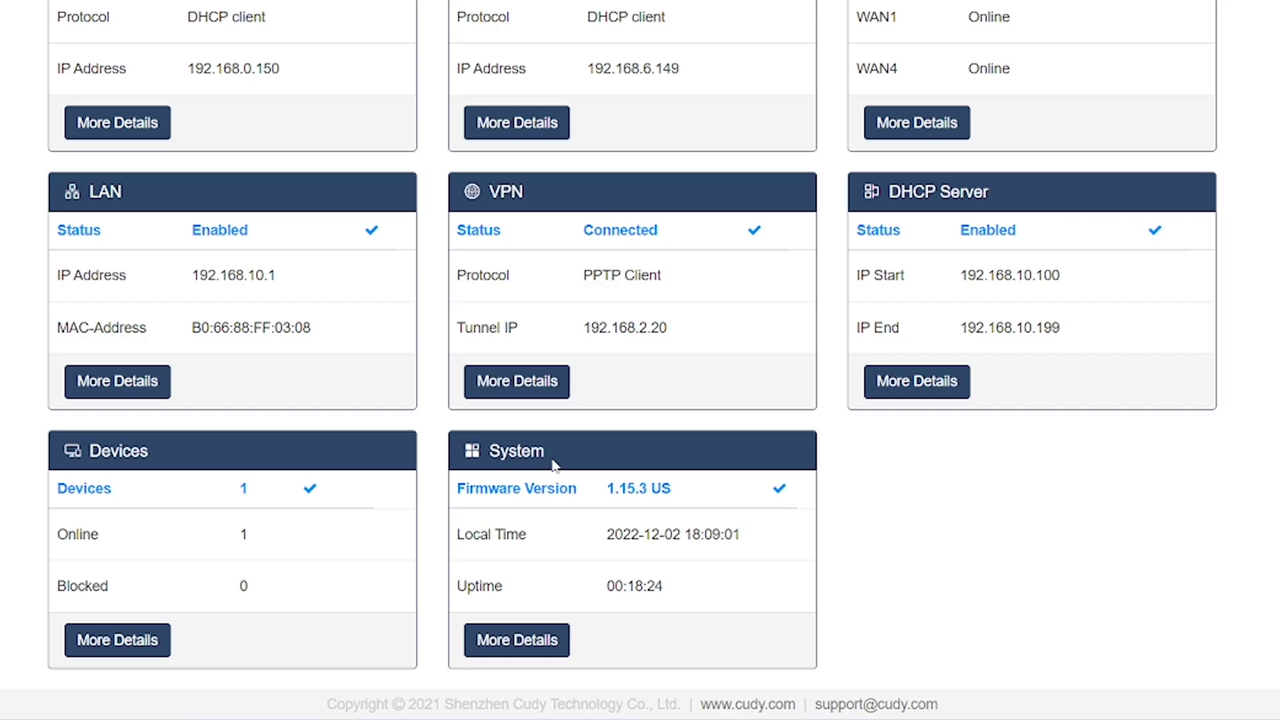
drag(556, 466, 440, 469)
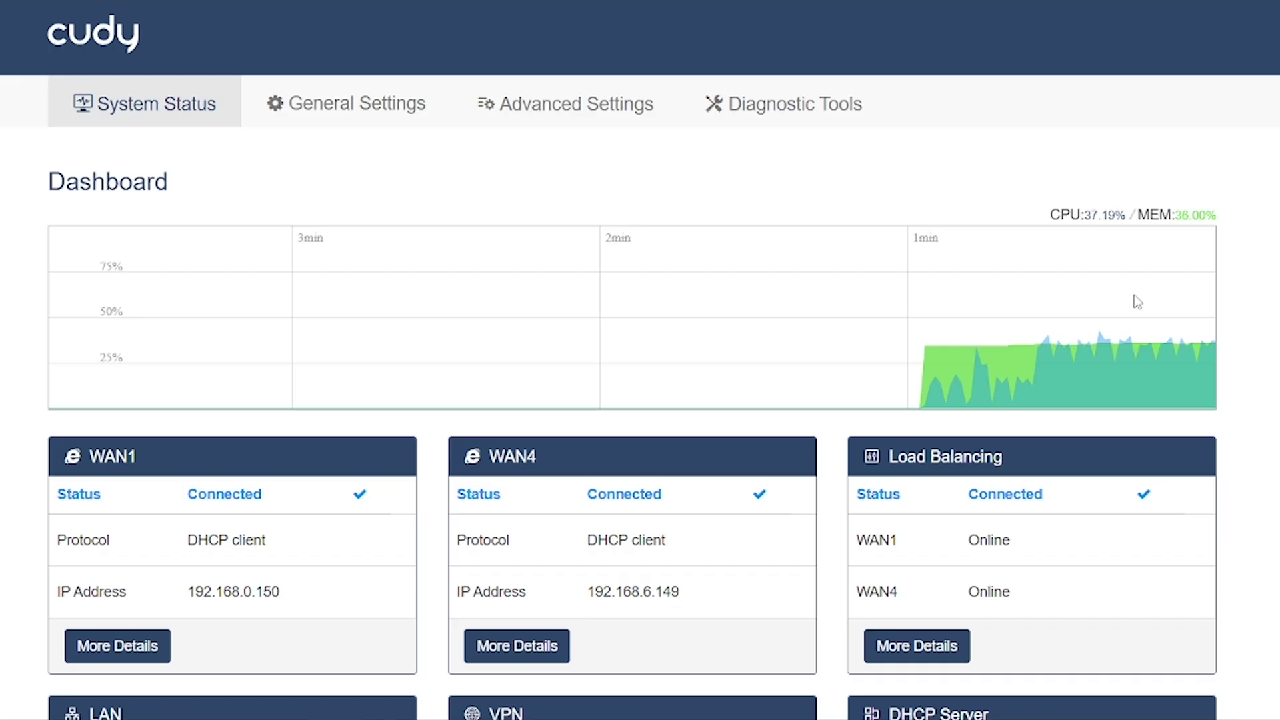
scroll(500, 343, down, 3)
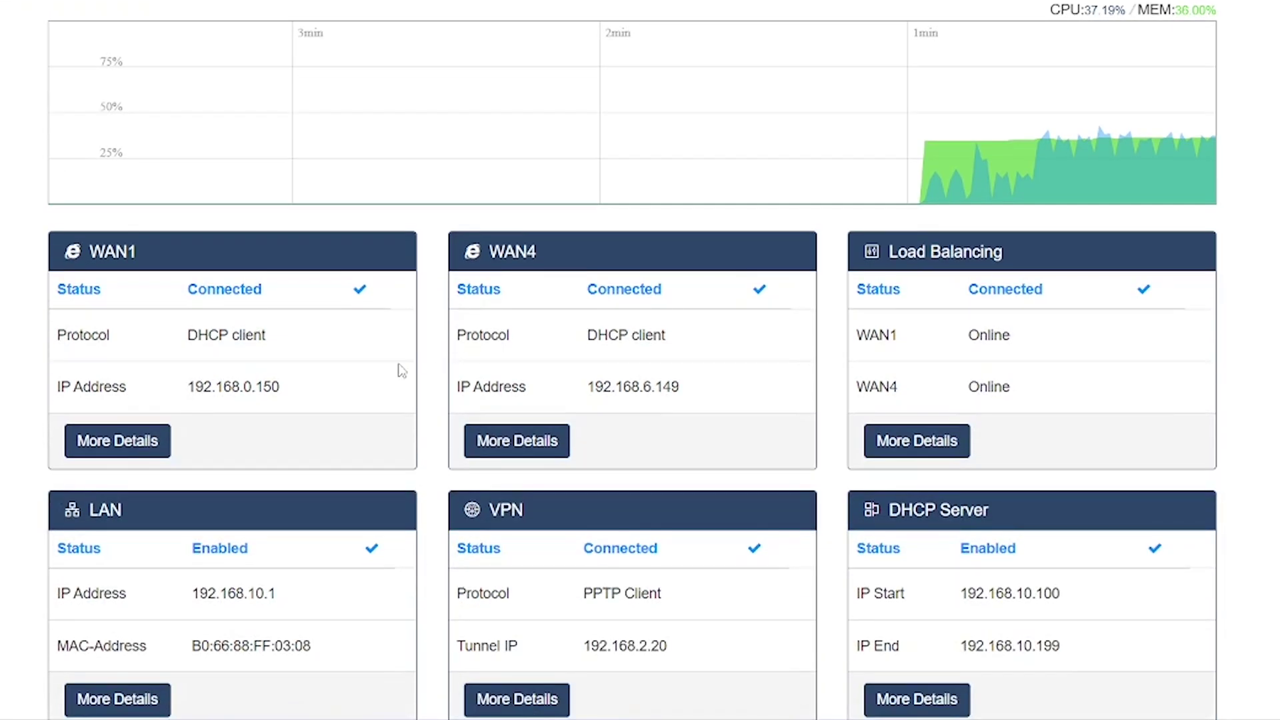
click(143, 446)
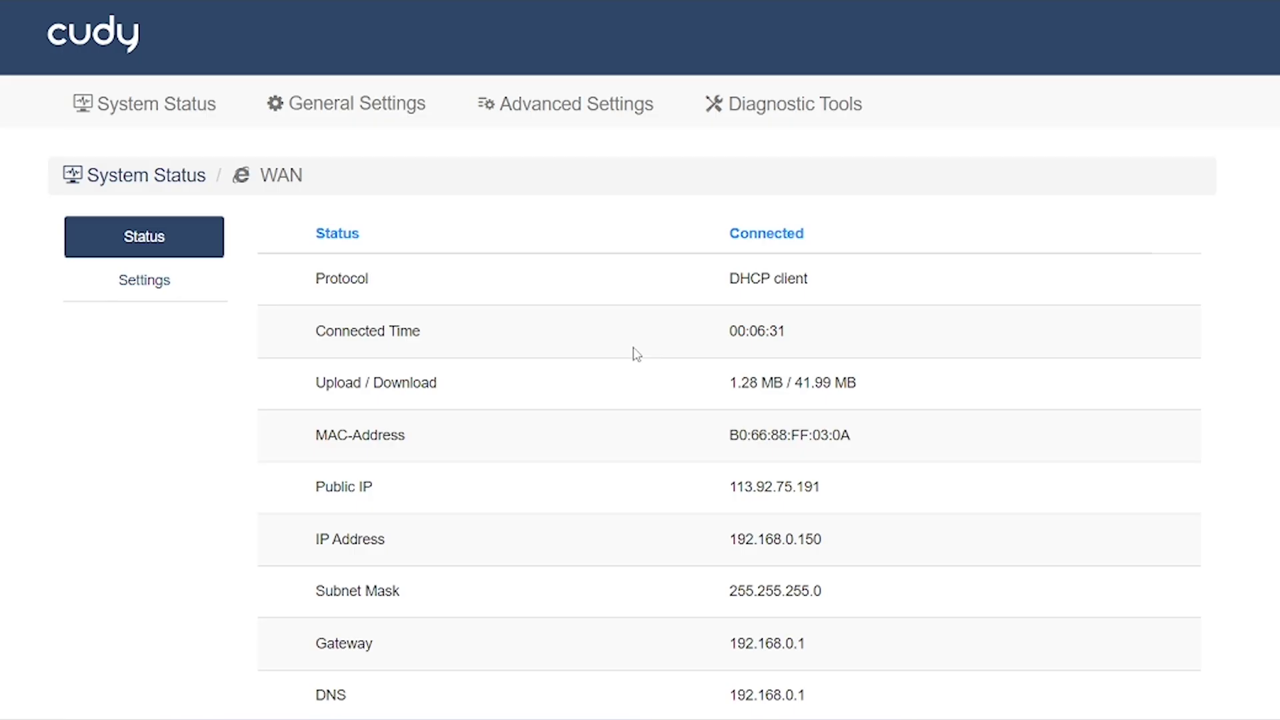
scroll(634, 353, down, 1)
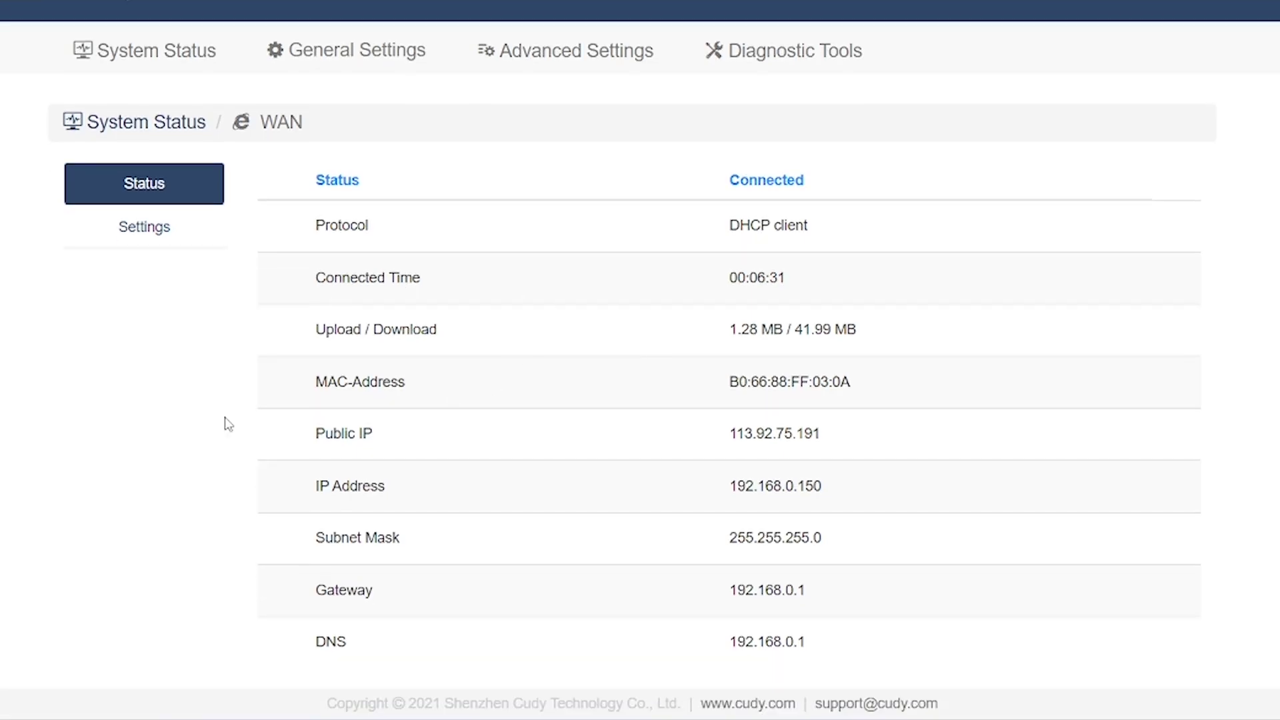
click(152, 246)
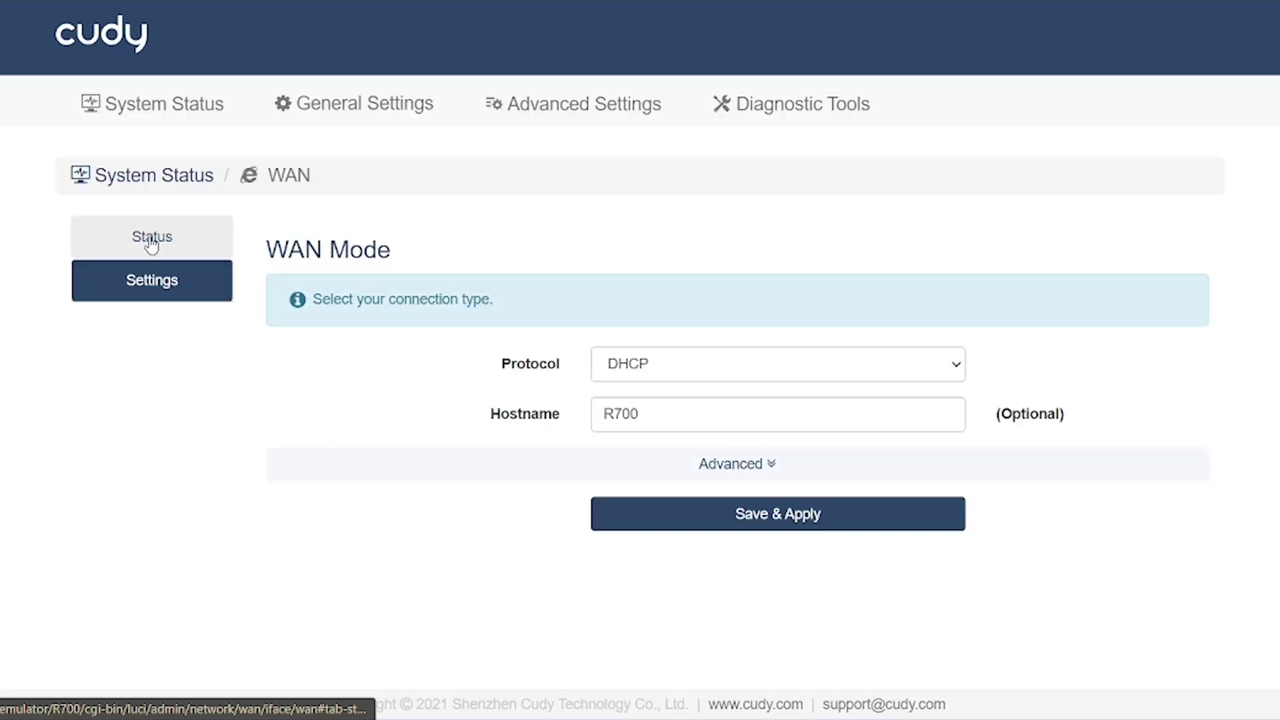
click(692, 371)
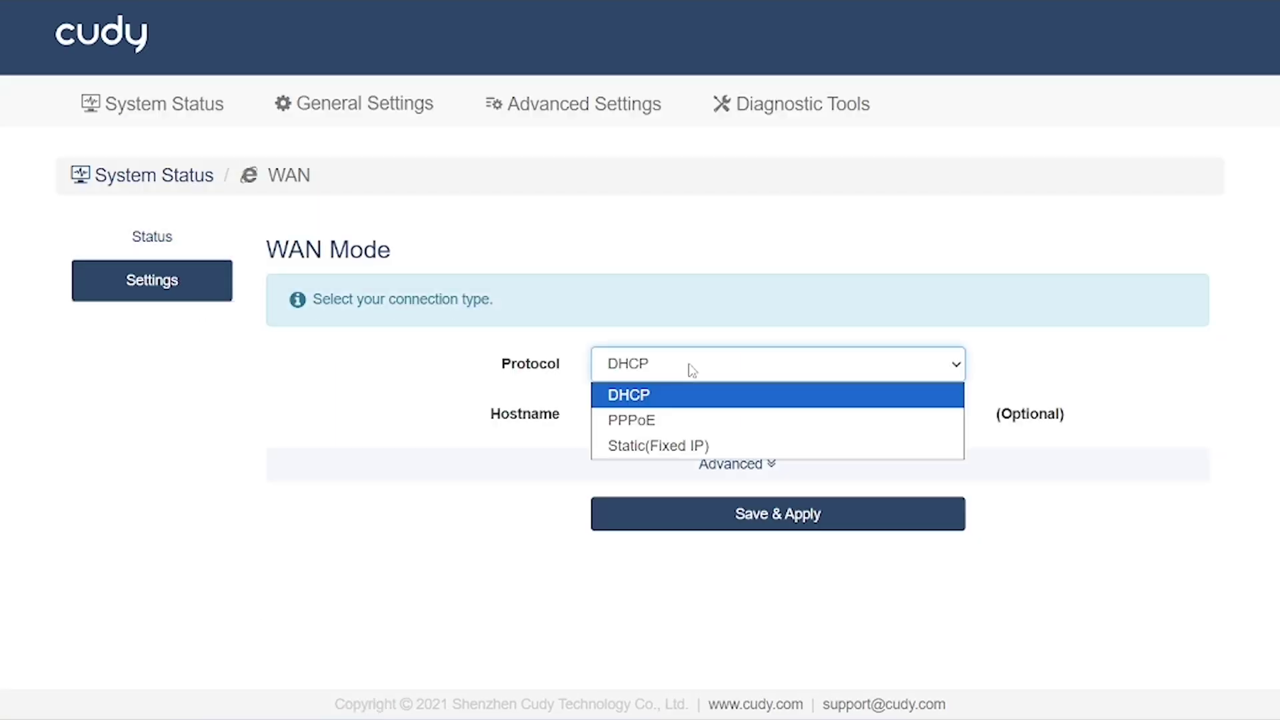
click(674, 428)
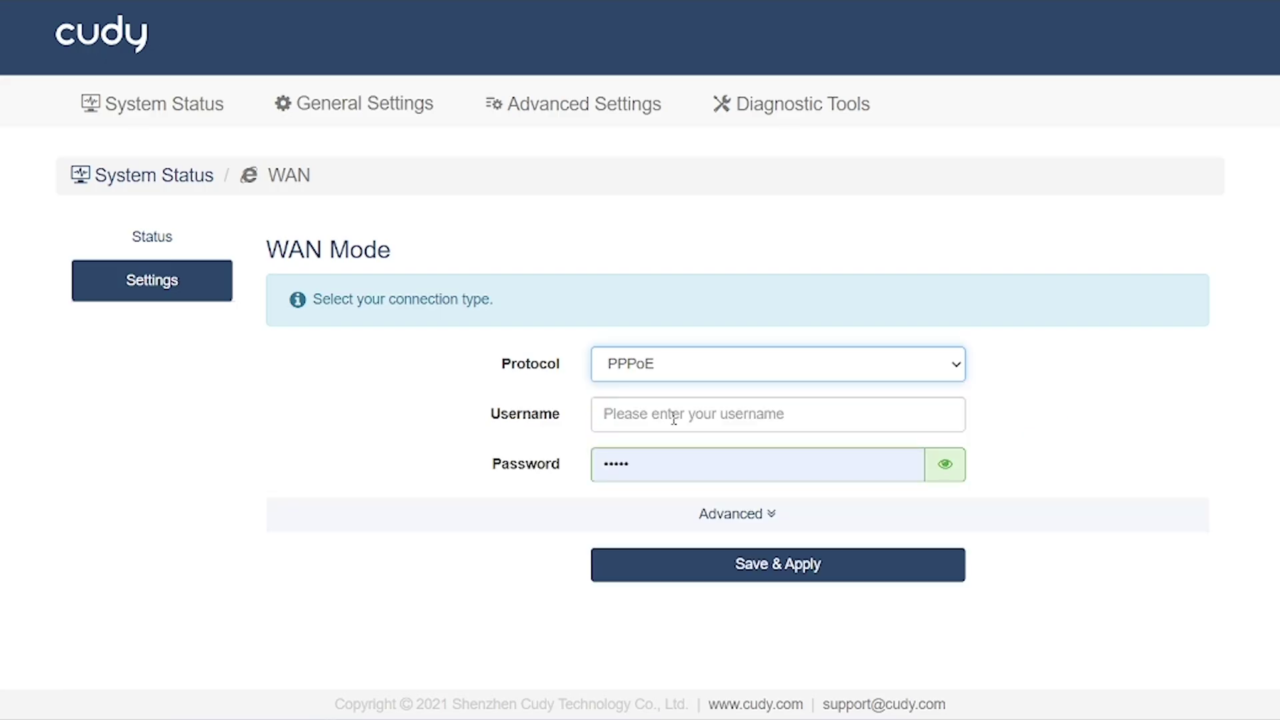
click(683, 365)
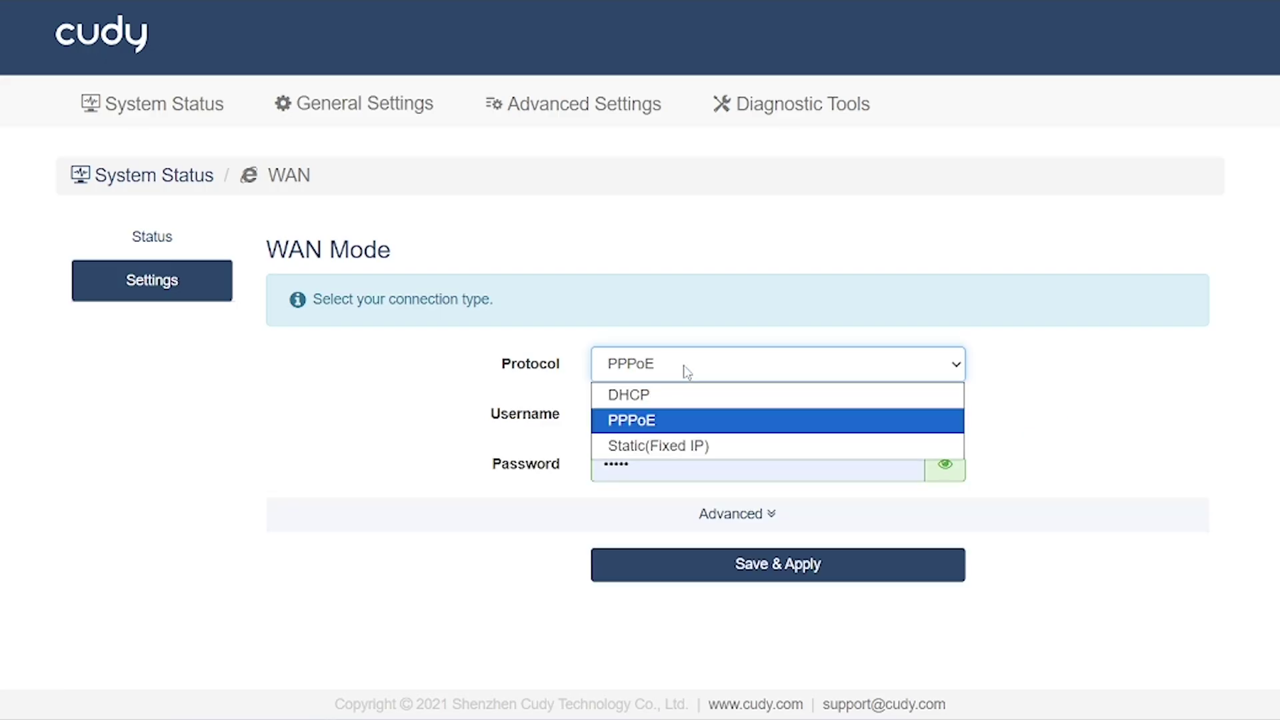
click(672, 446)
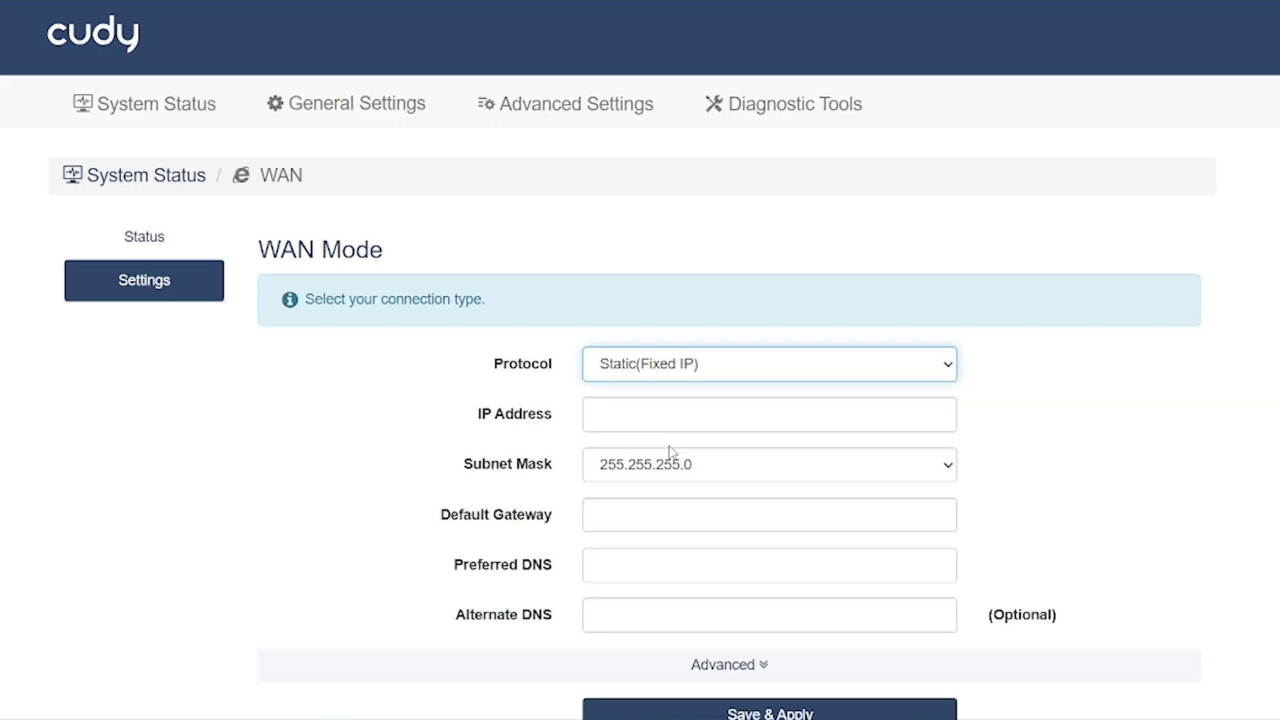
click(648, 366)
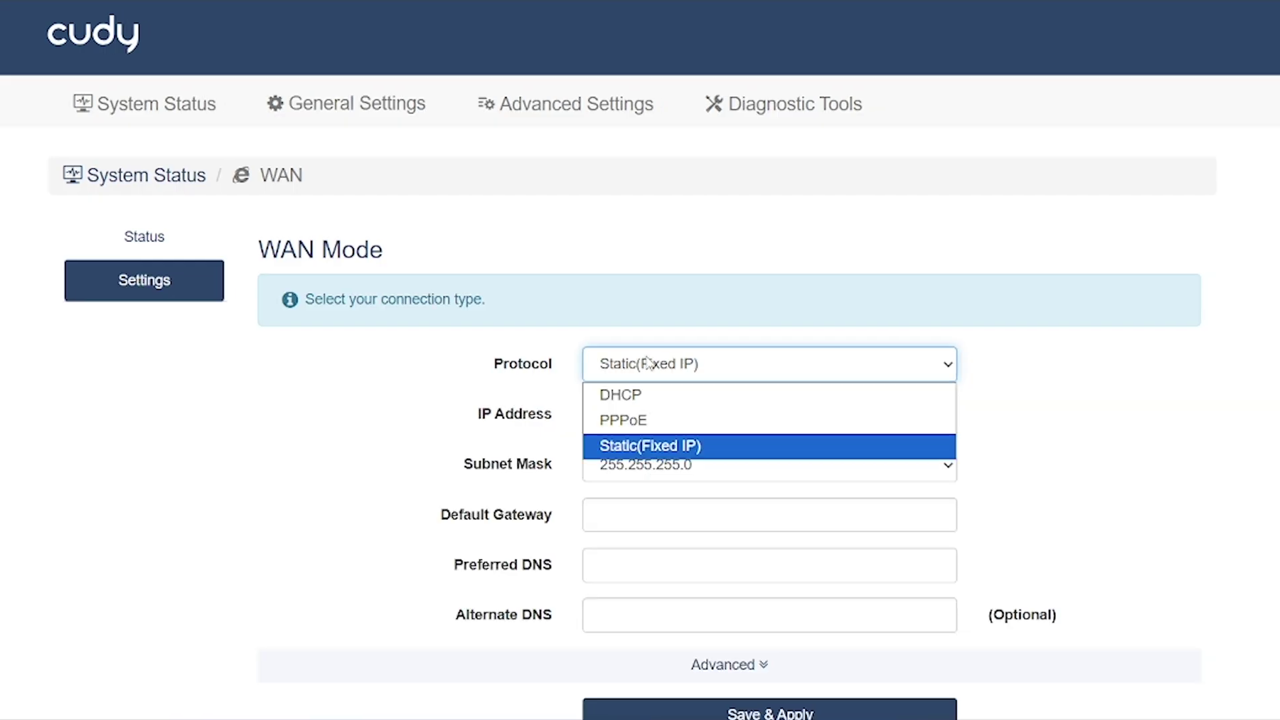
click(641, 395)
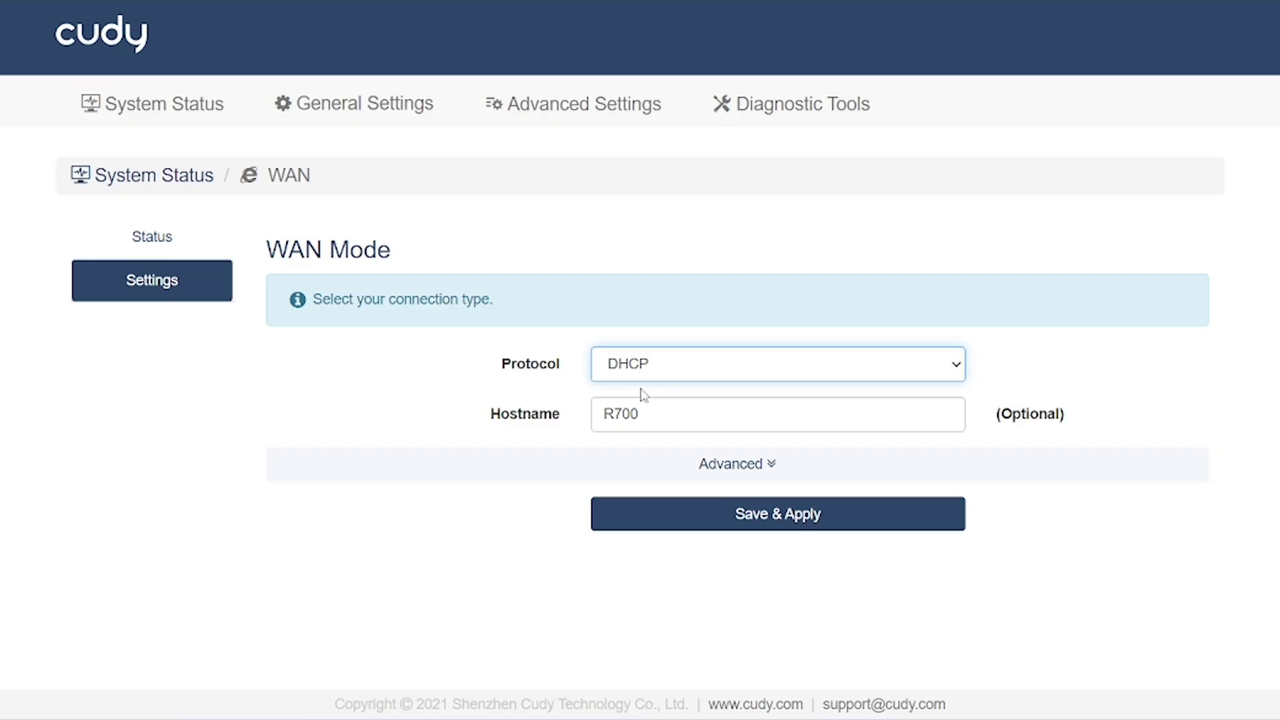
click(128, 238)
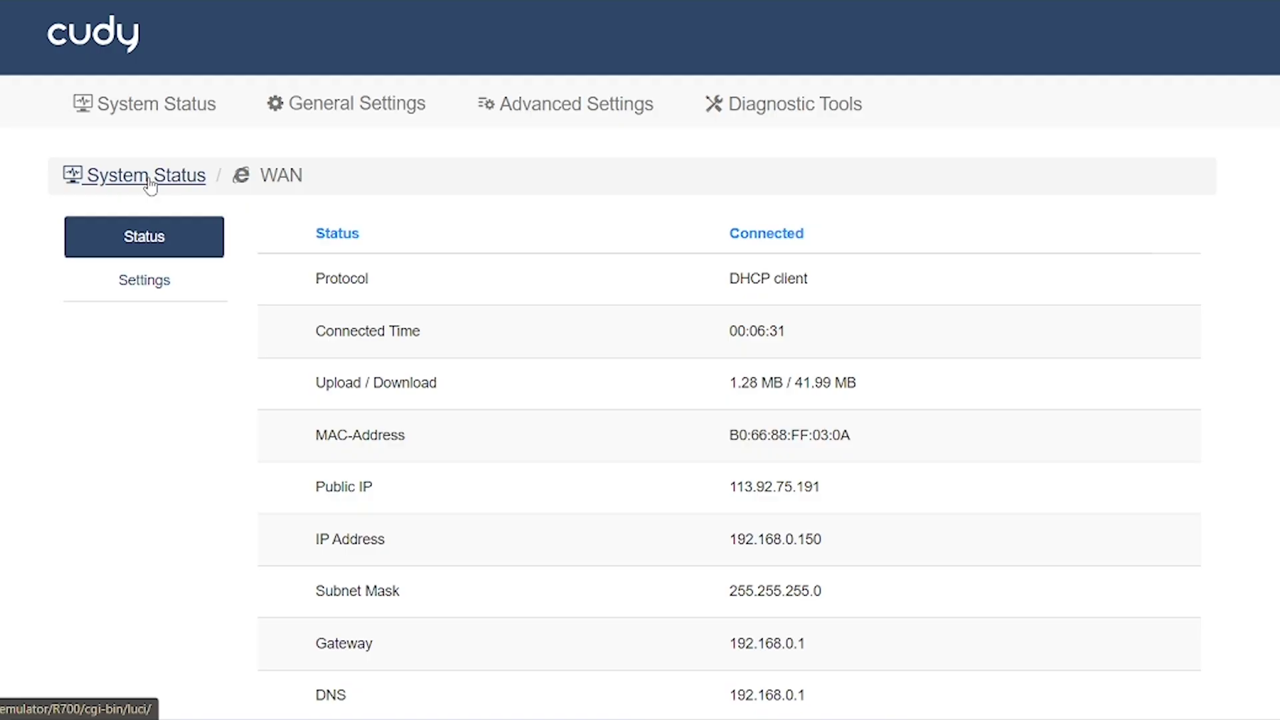
Step: Return to the dashboard and open the WAN4 detailed status page
click(149, 180)
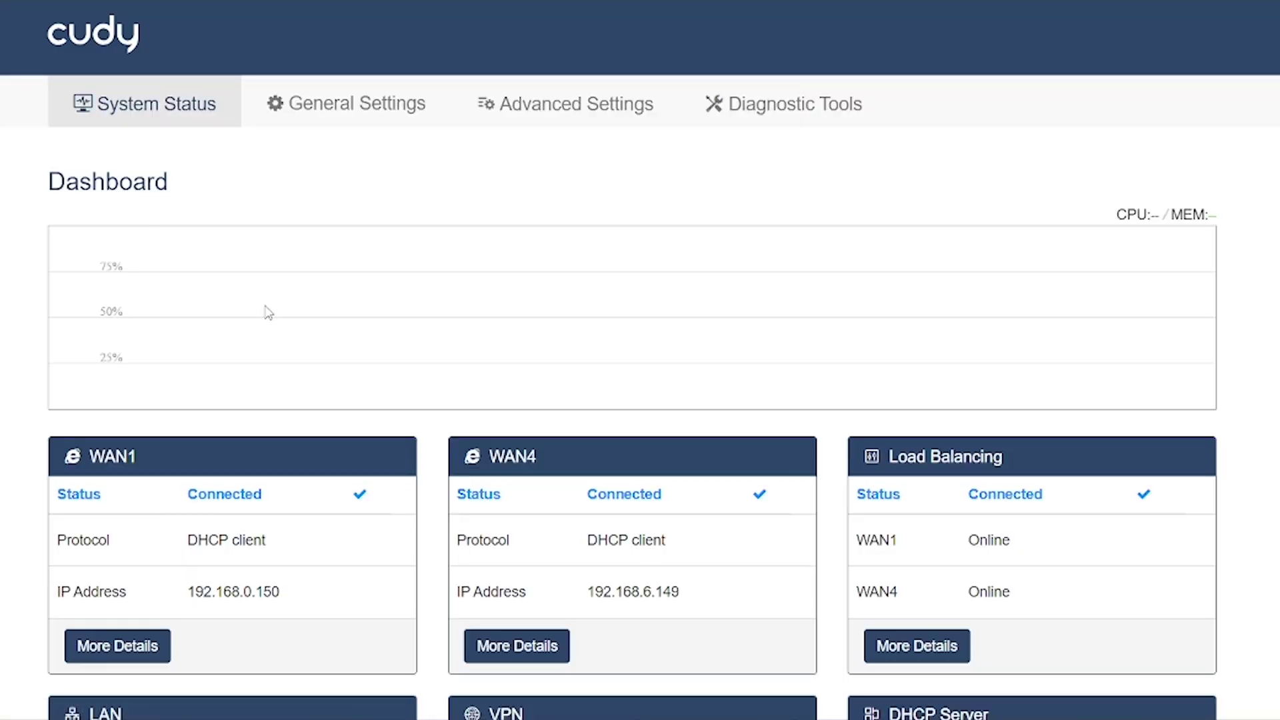
scroll(269, 313, down, 3)
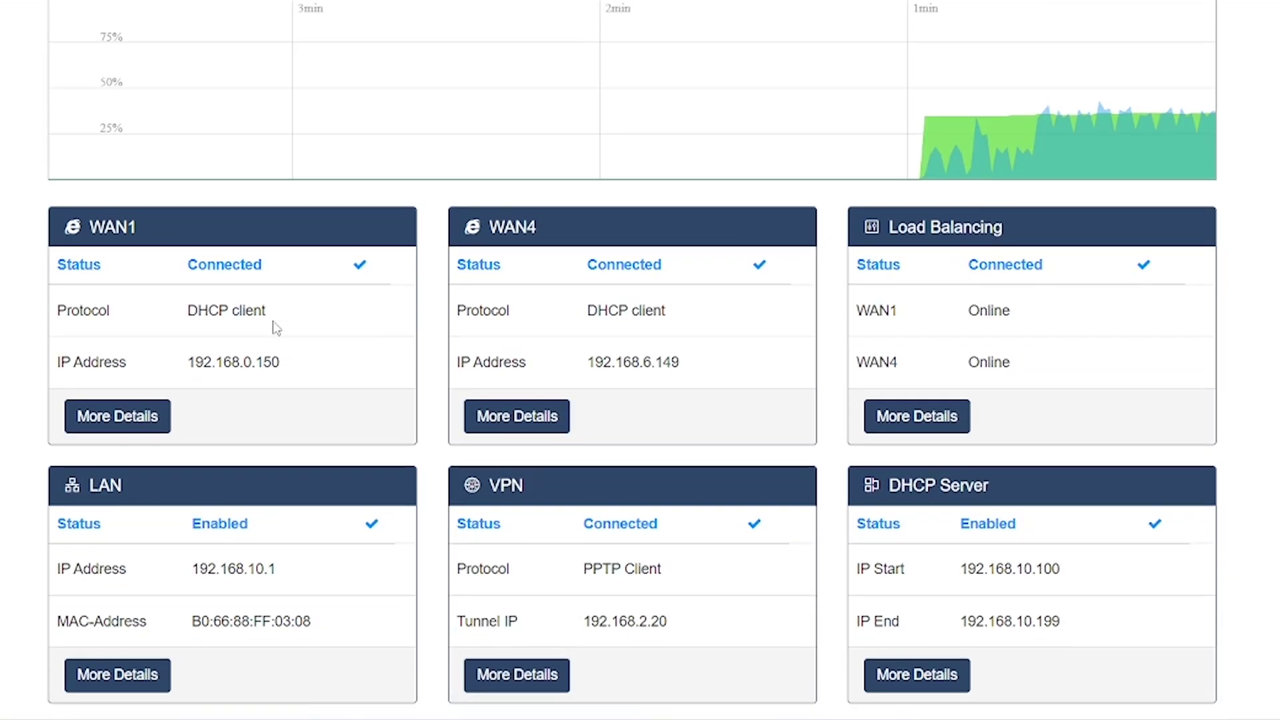
scroll(276, 327, down, 1)
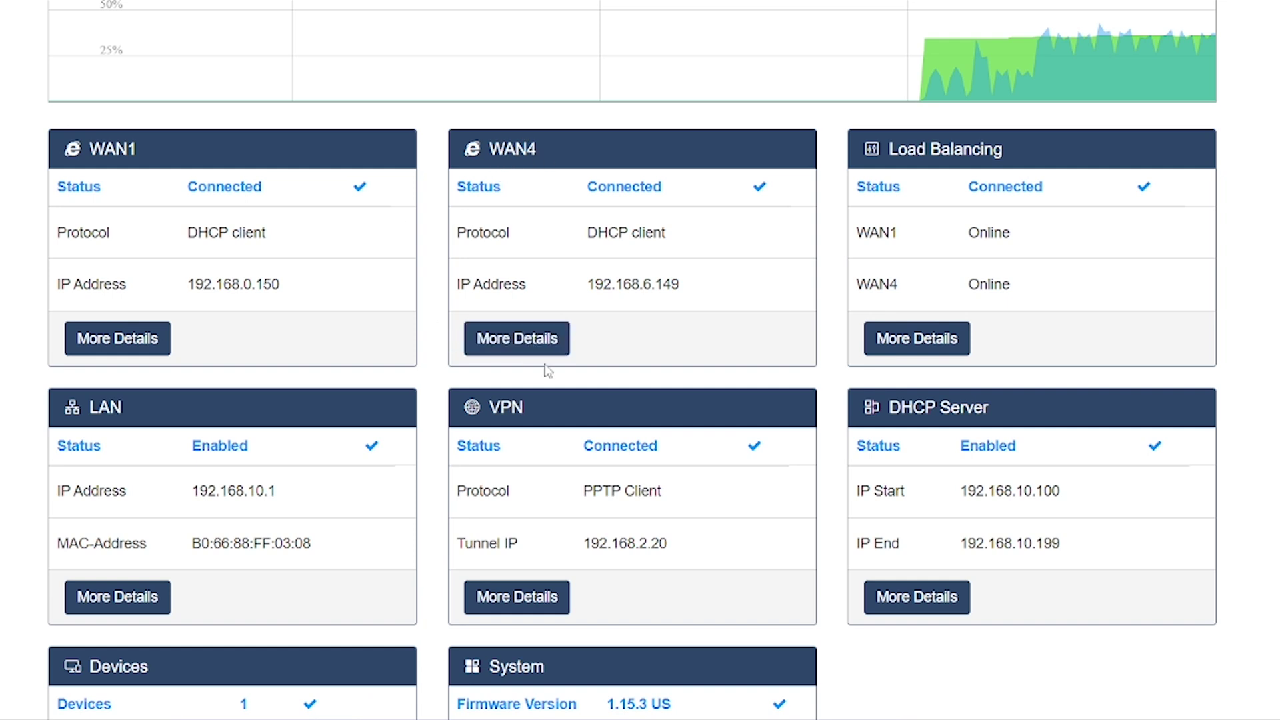
click(525, 350)
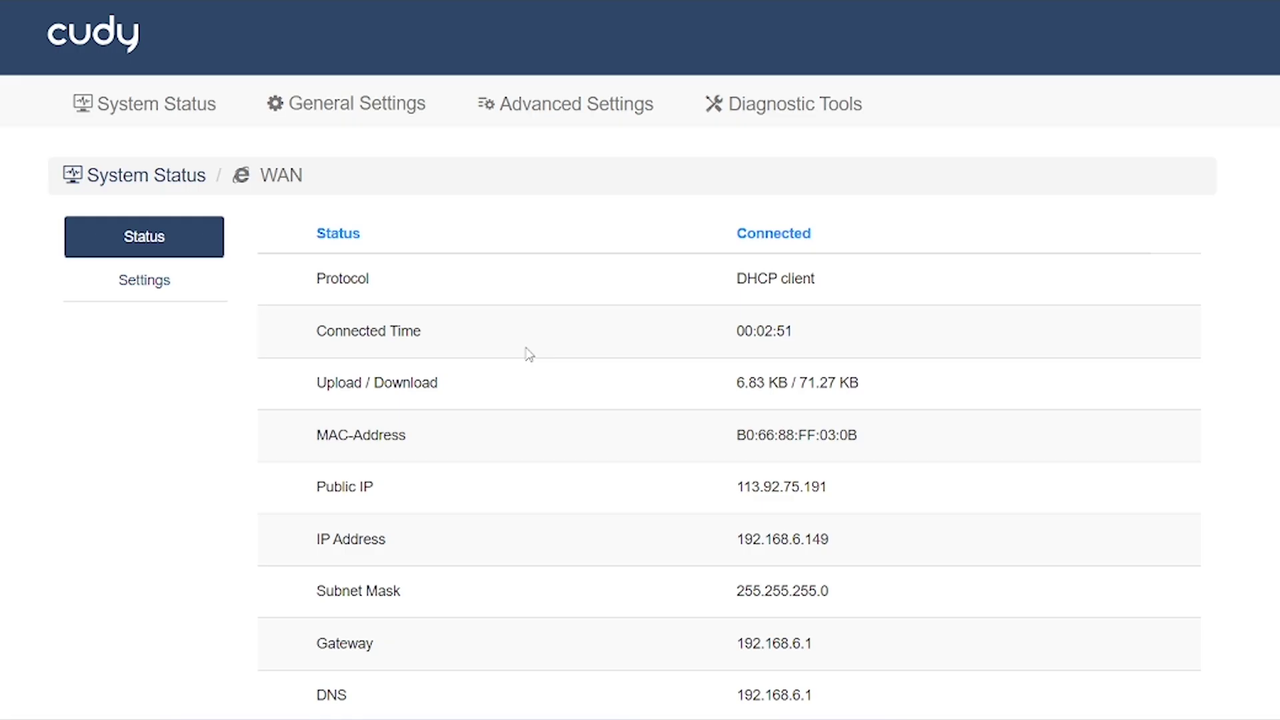
scroll(437, 338, down, 1)
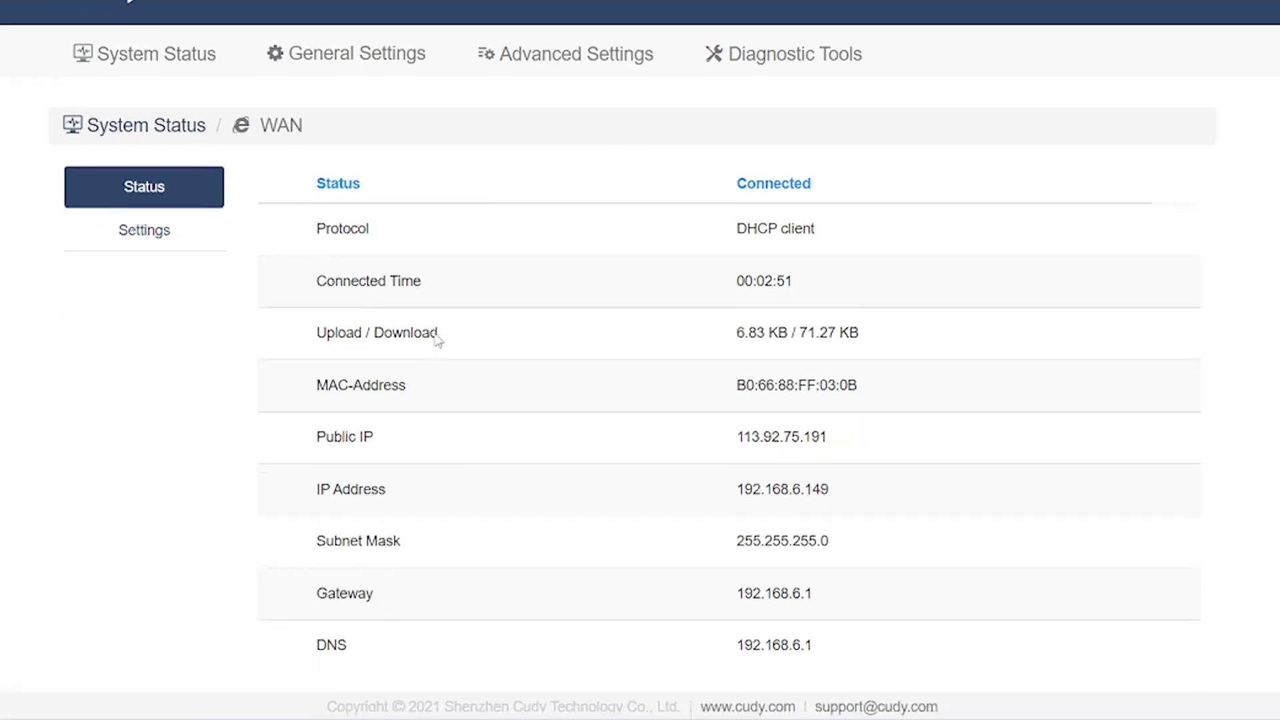
Step: Preview the PPPoE and Static (Fixed IP) protocol forms, then go back to System Status
click(172, 243)
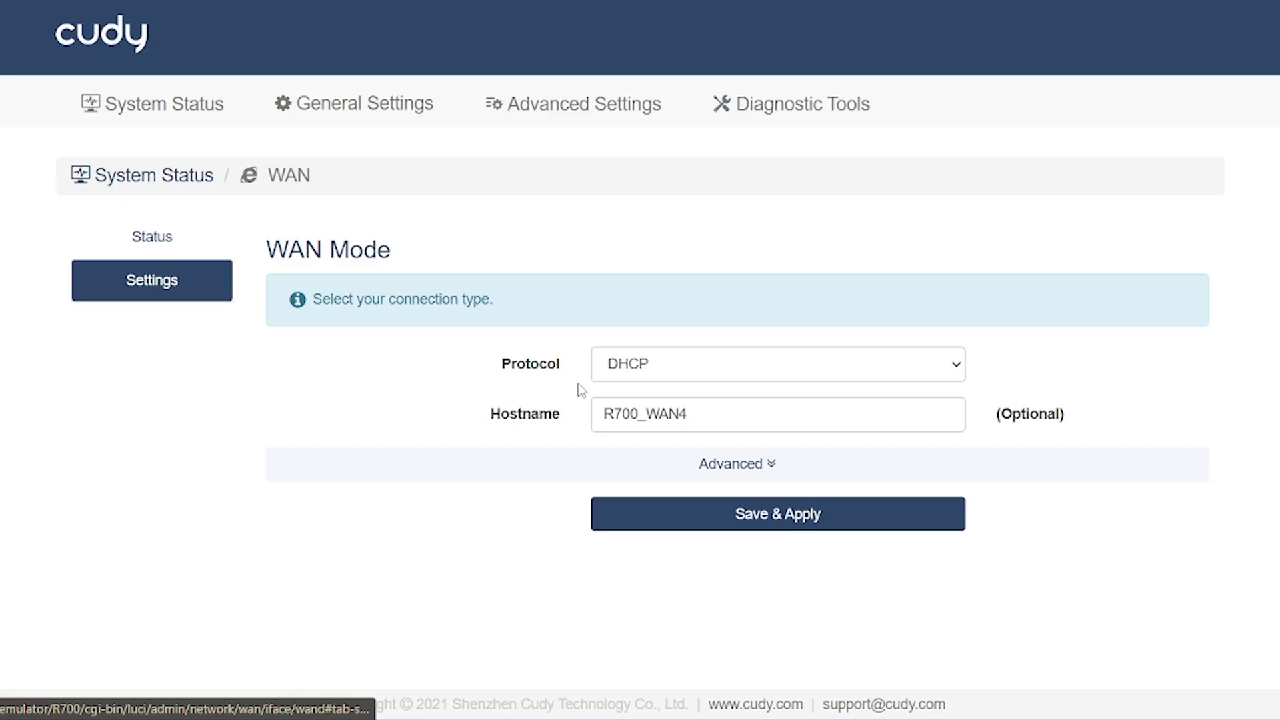
click(706, 370)
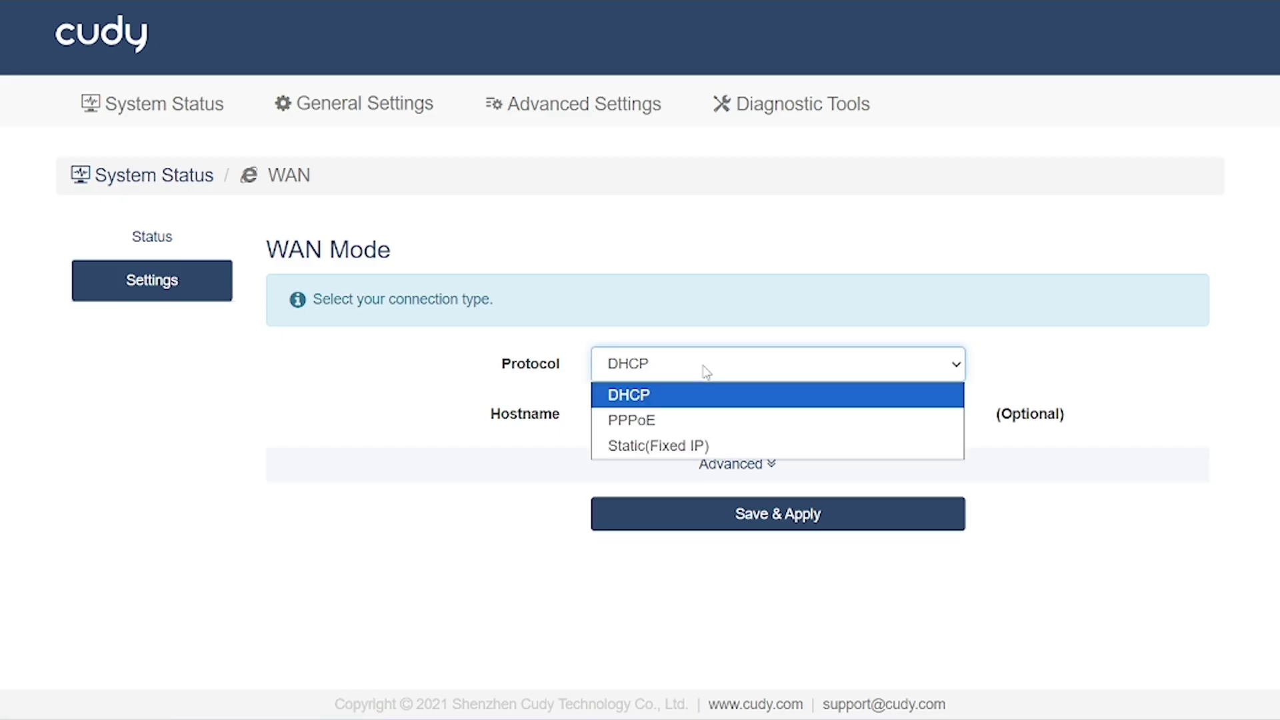
click(688, 415)
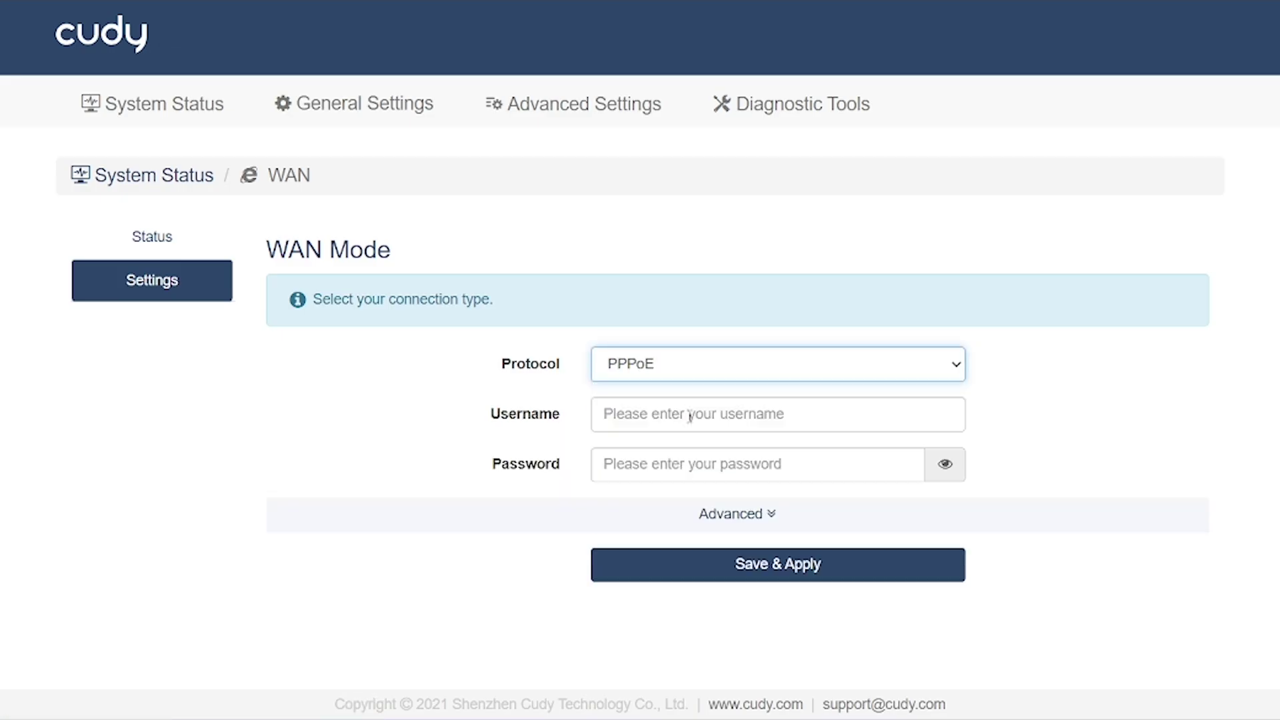
click(695, 377)
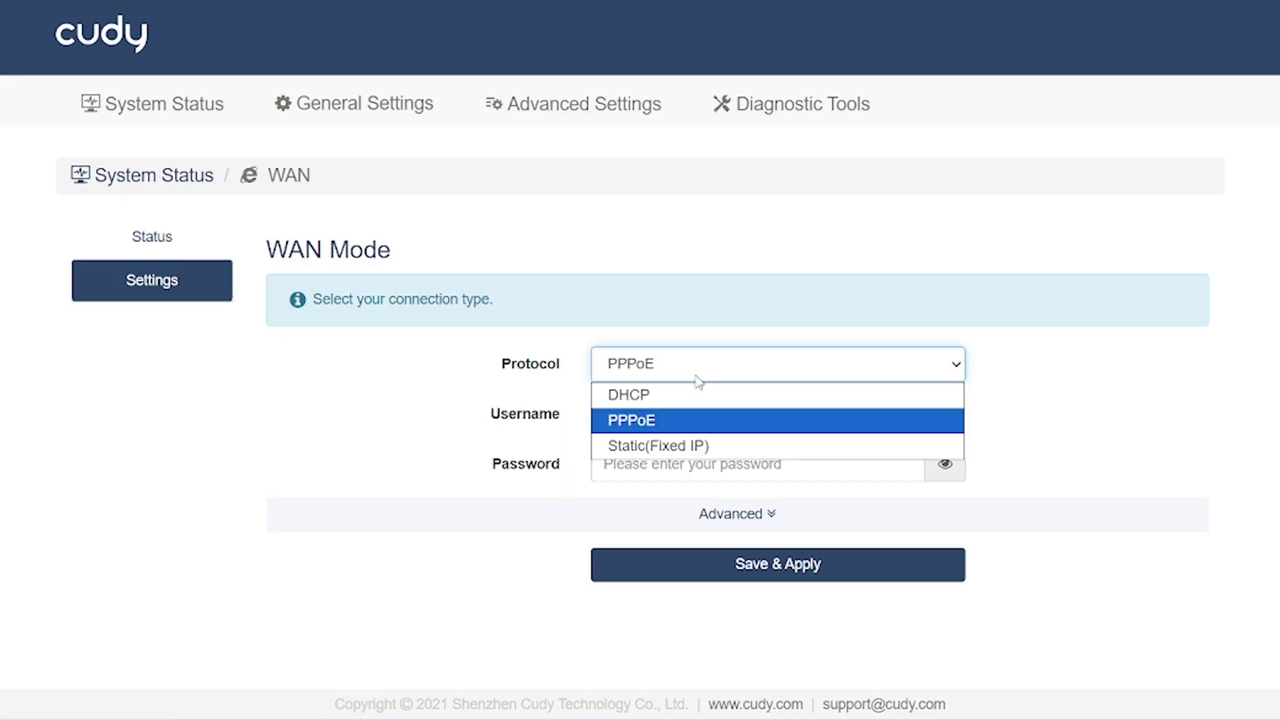
click(687, 447)
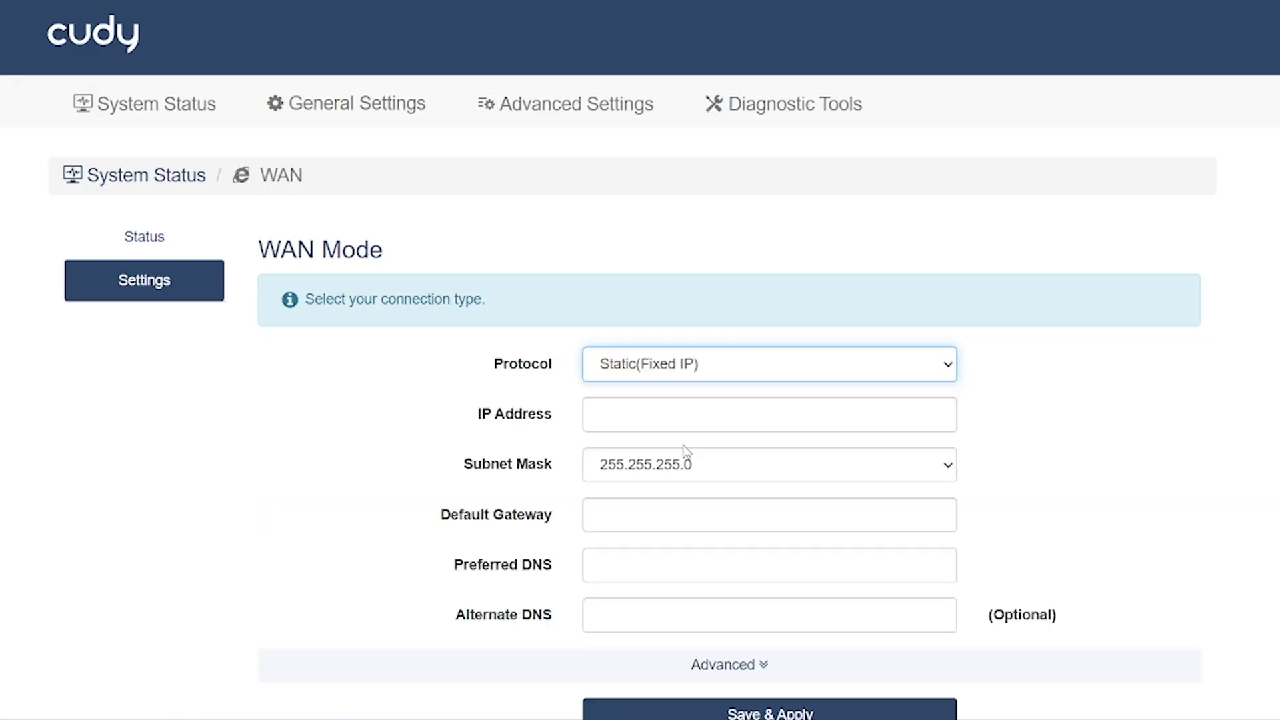
click(172, 187)
Step: Highlight WAN1 and WAN4 on the Load Balancing card, then open its Settings page
scroll(502, 372, down, 3)
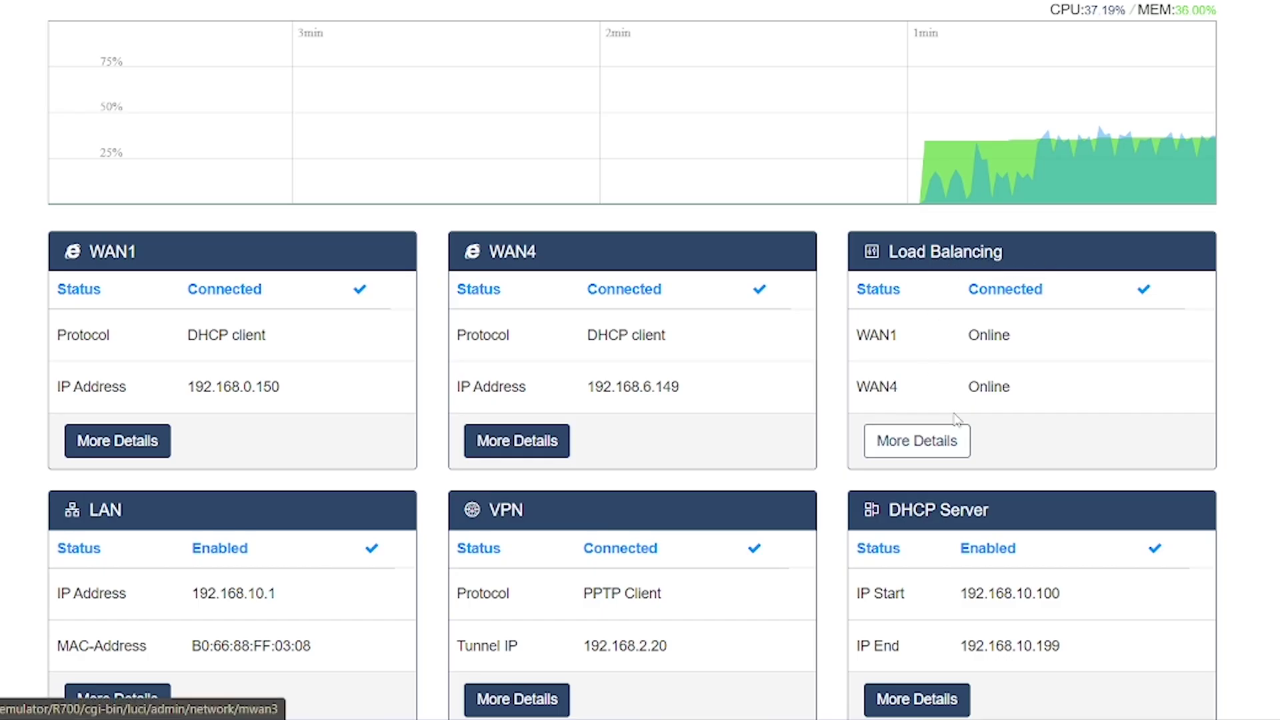
drag(858, 335, 912, 344)
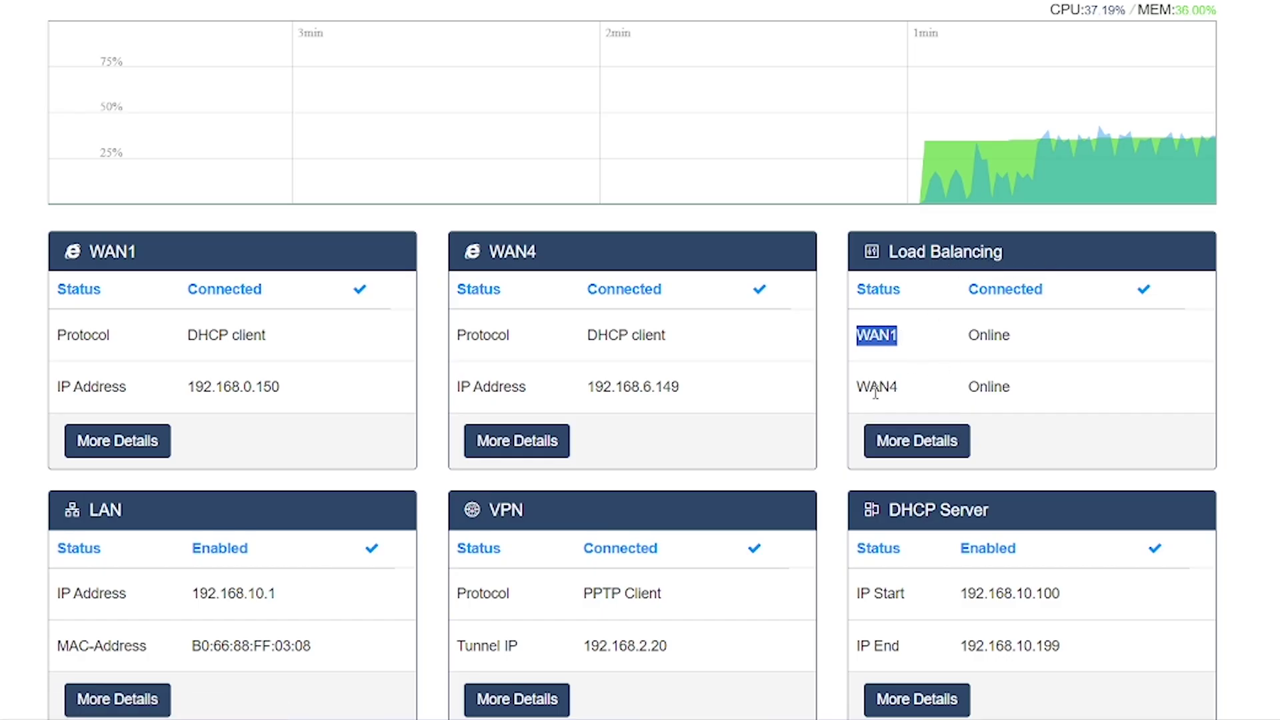
drag(859, 388, 904, 395)
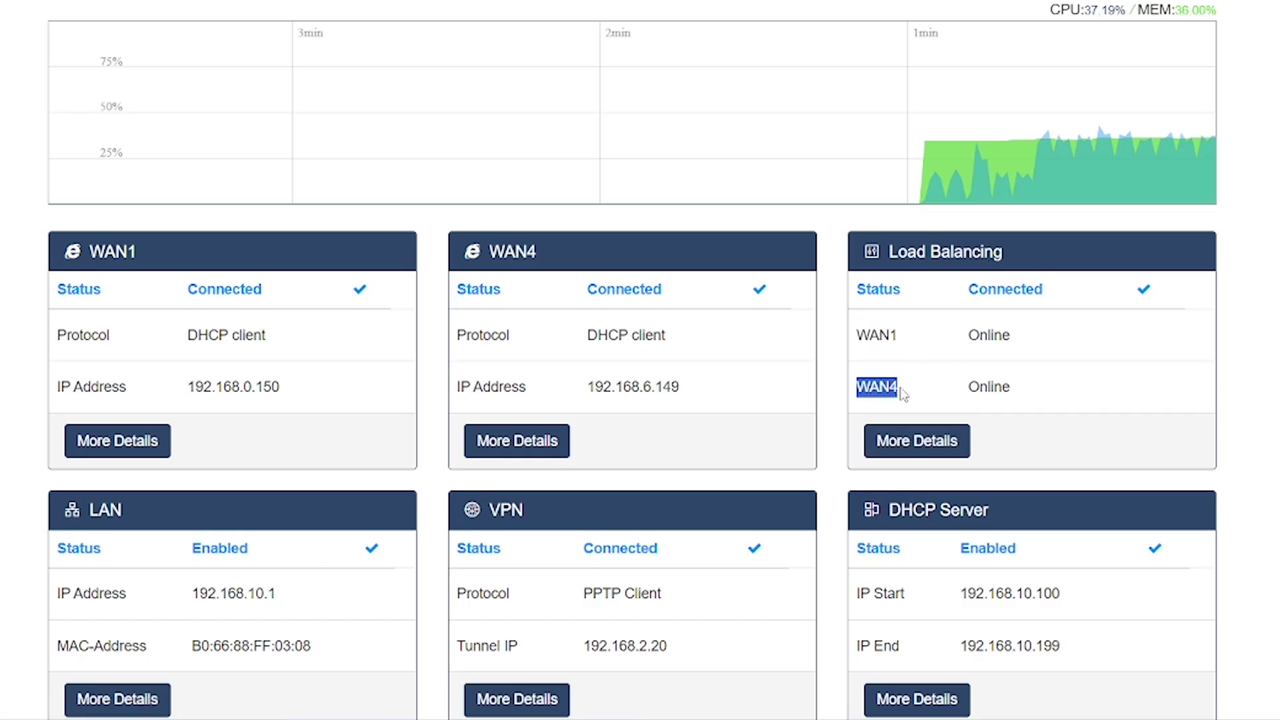
click(937, 445)
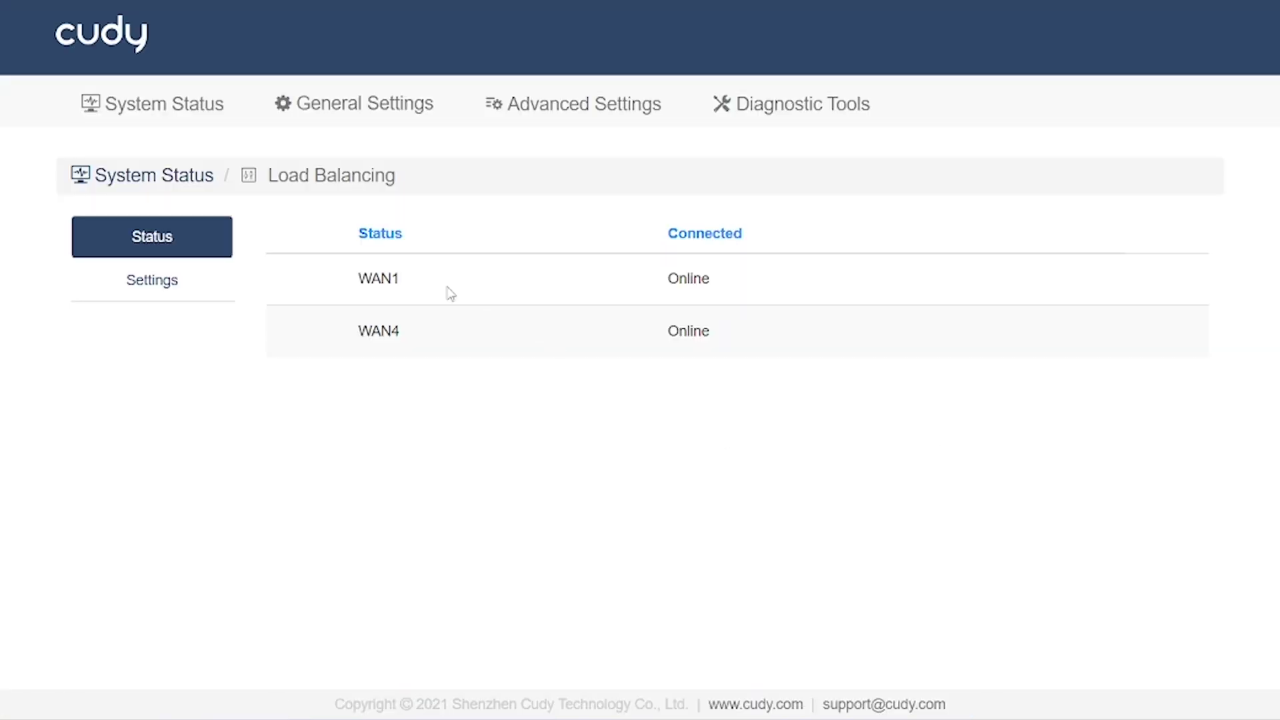
click(196, 285)
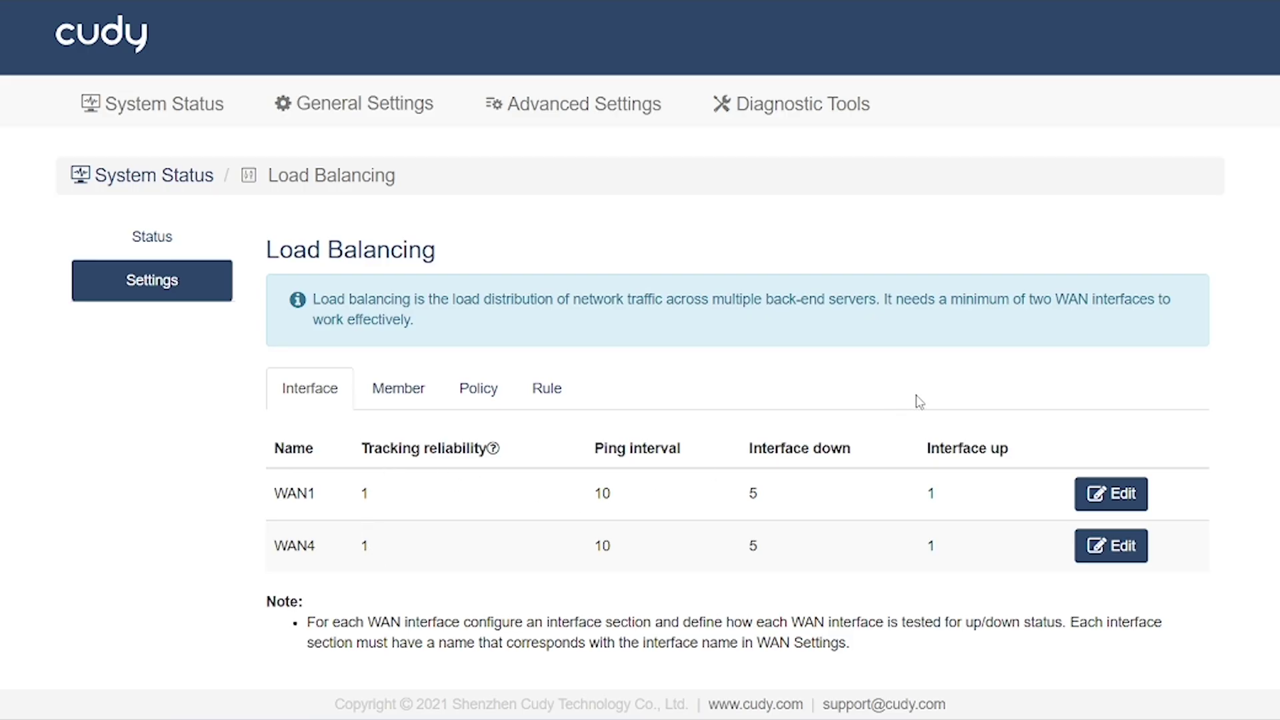
click(1111, 493)
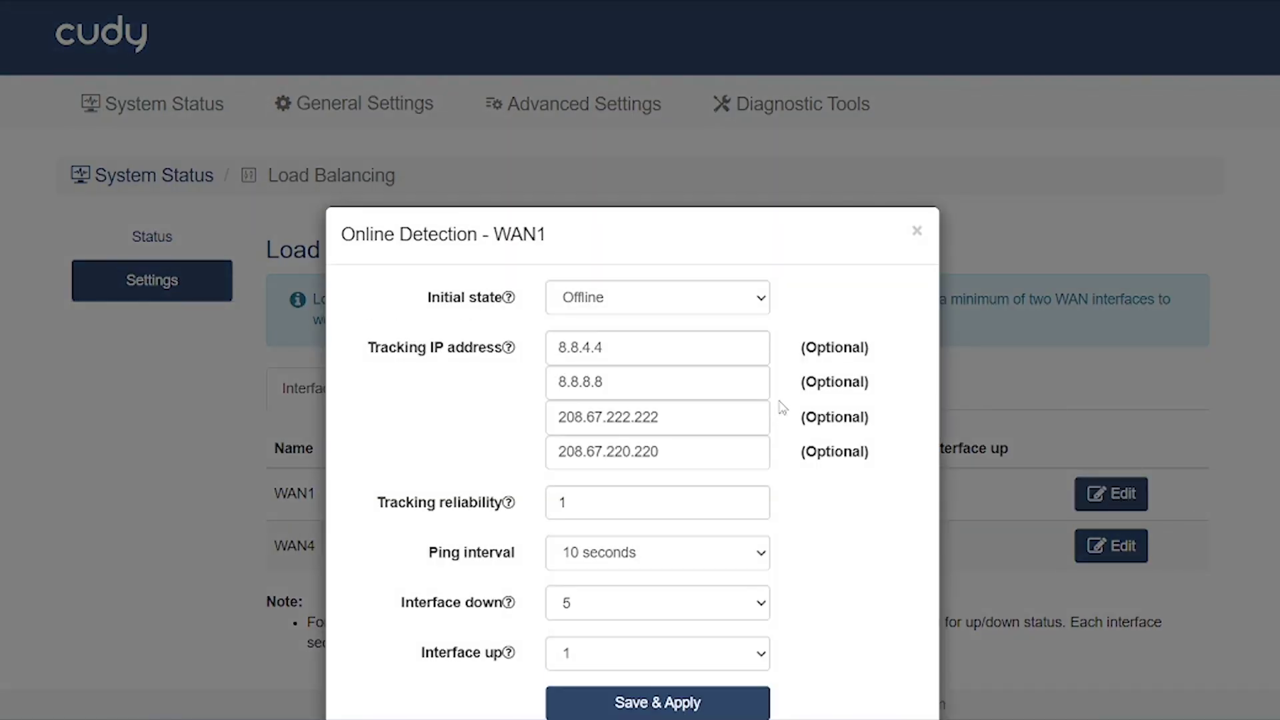
click(749, 308)
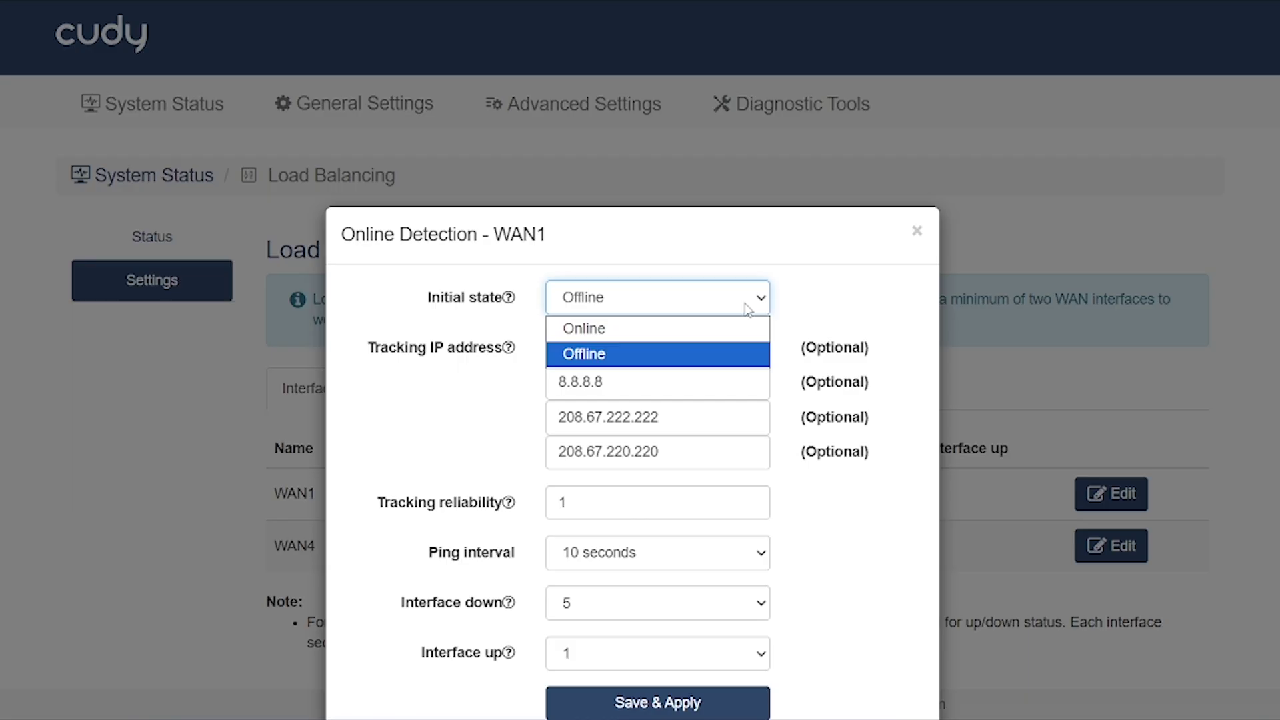
click(852, 339)
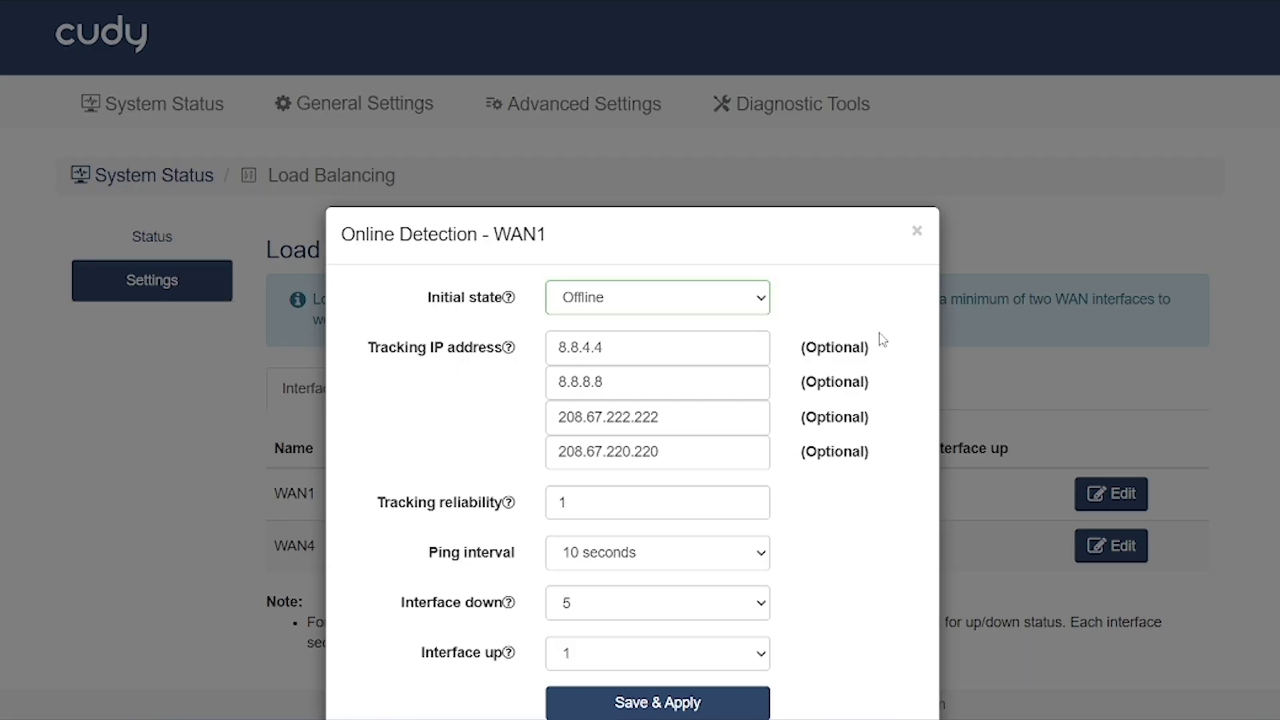
scroll(810, 453, down, 1)
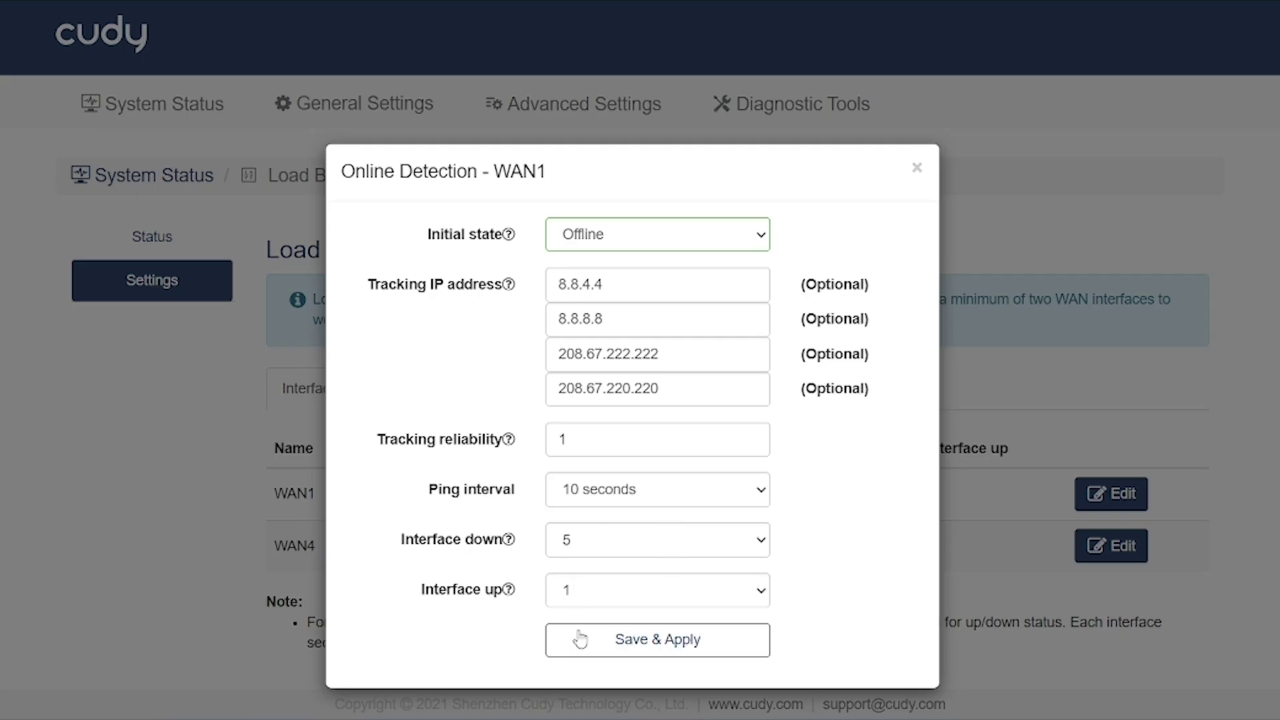
click(918, 169)
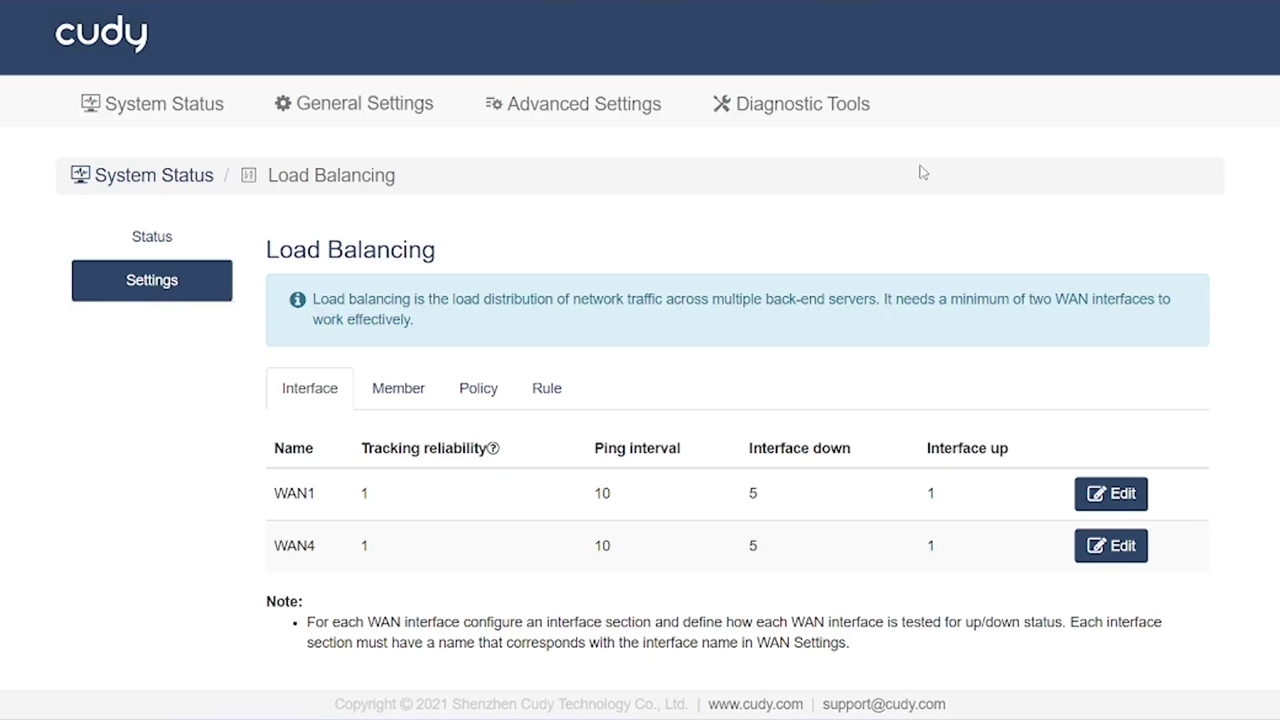
click(1118, 558)
scroll(766, 477, down, 1)
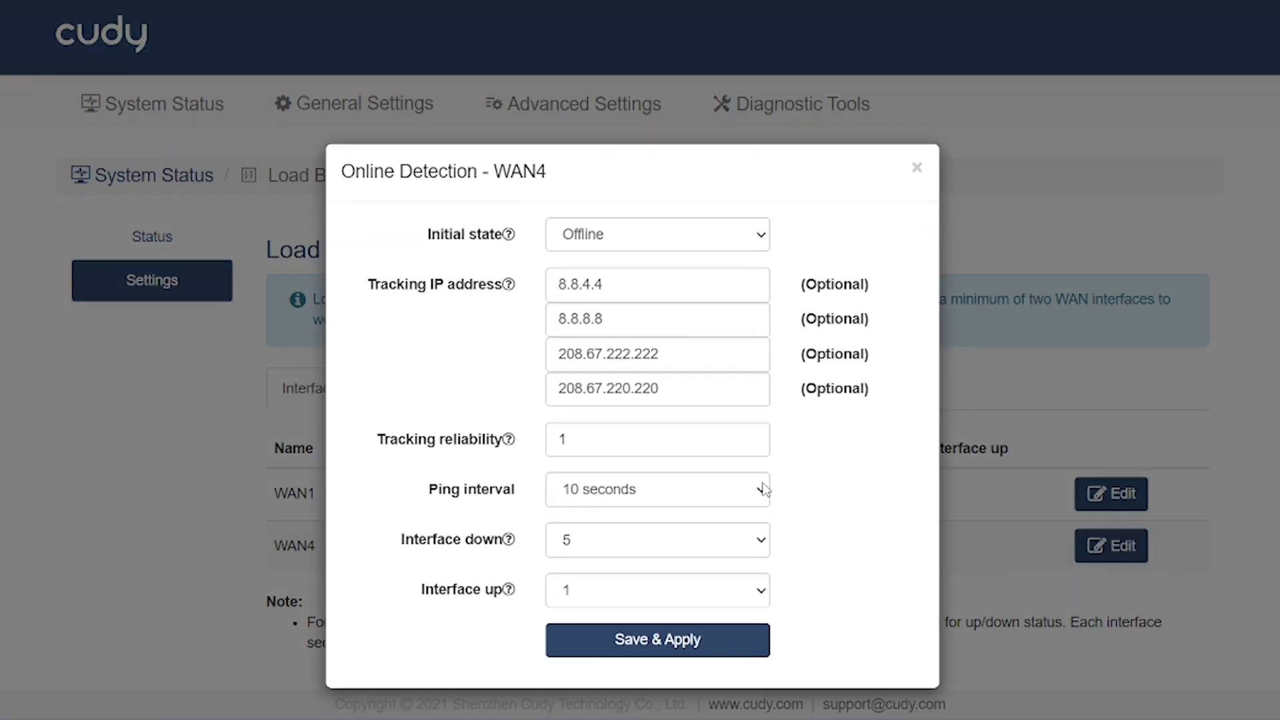
click(916, 168)
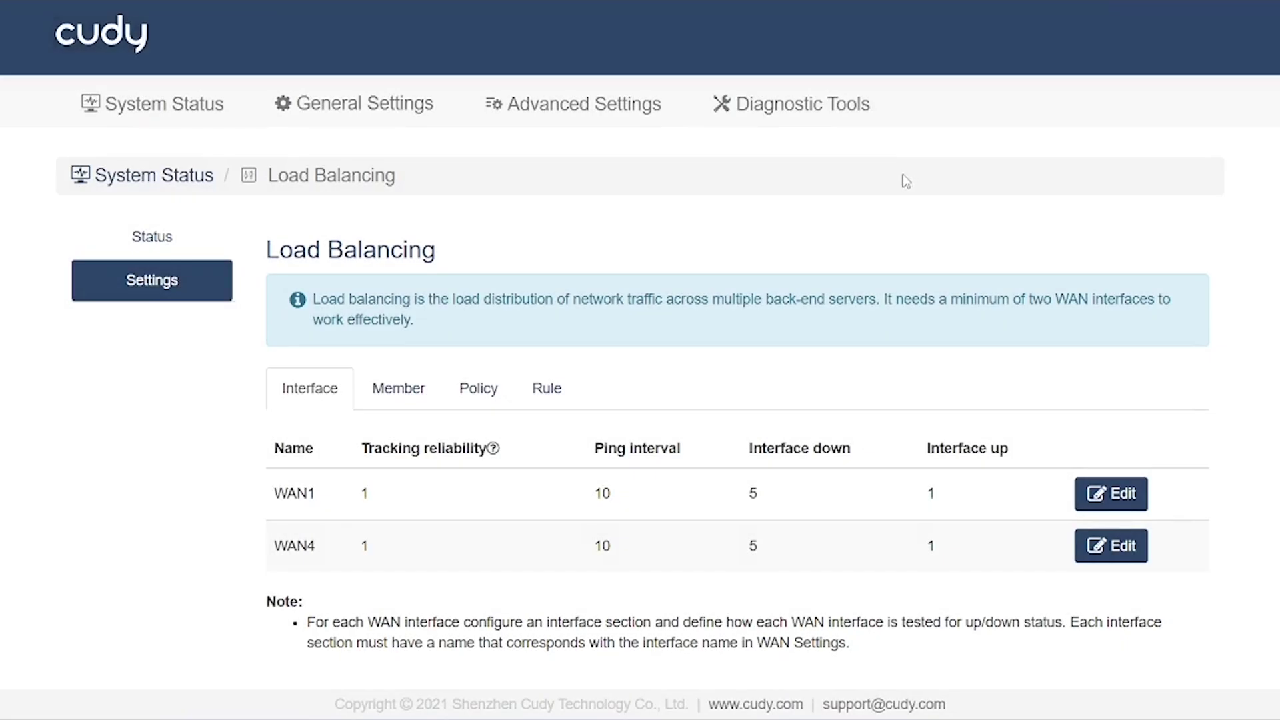
Step: On the Member tab, inspect WAN1_M1_W3's settings, keeping WAN1 as its interface
click(387, 392)
scroll(491, 442, down, 1)
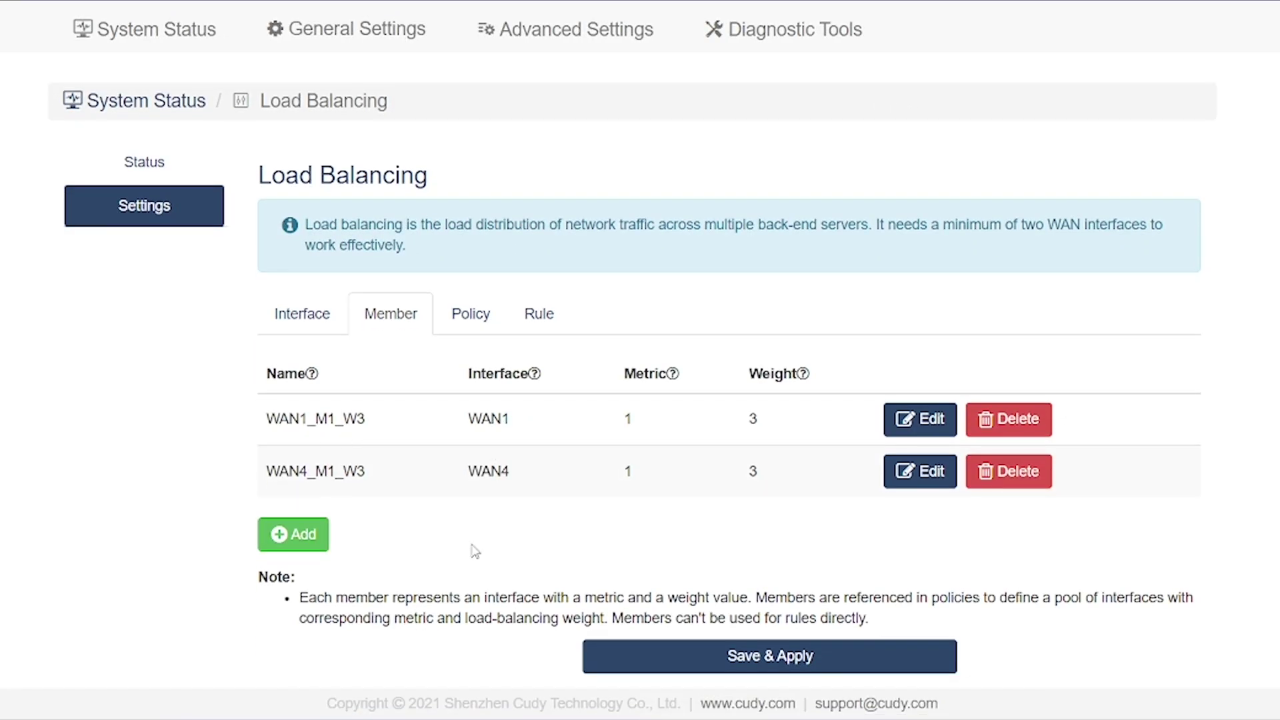
click(922, 420)
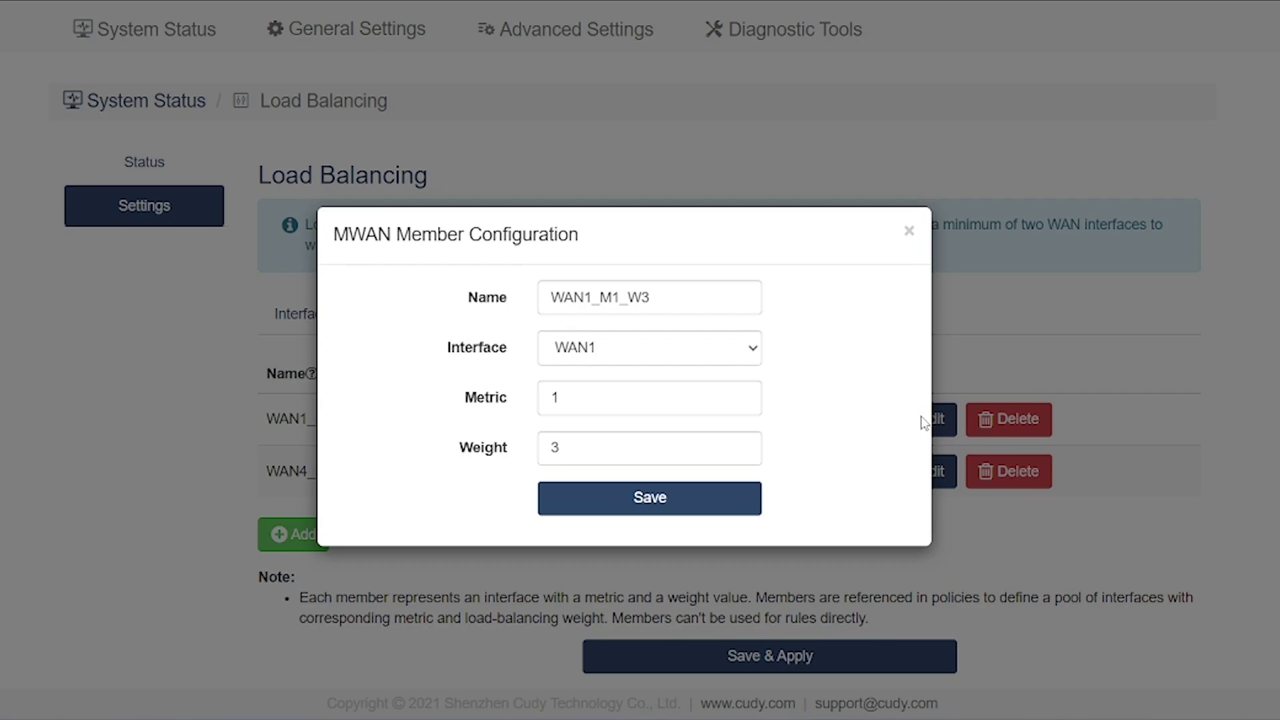
click(719, 352)
click(719, 352)
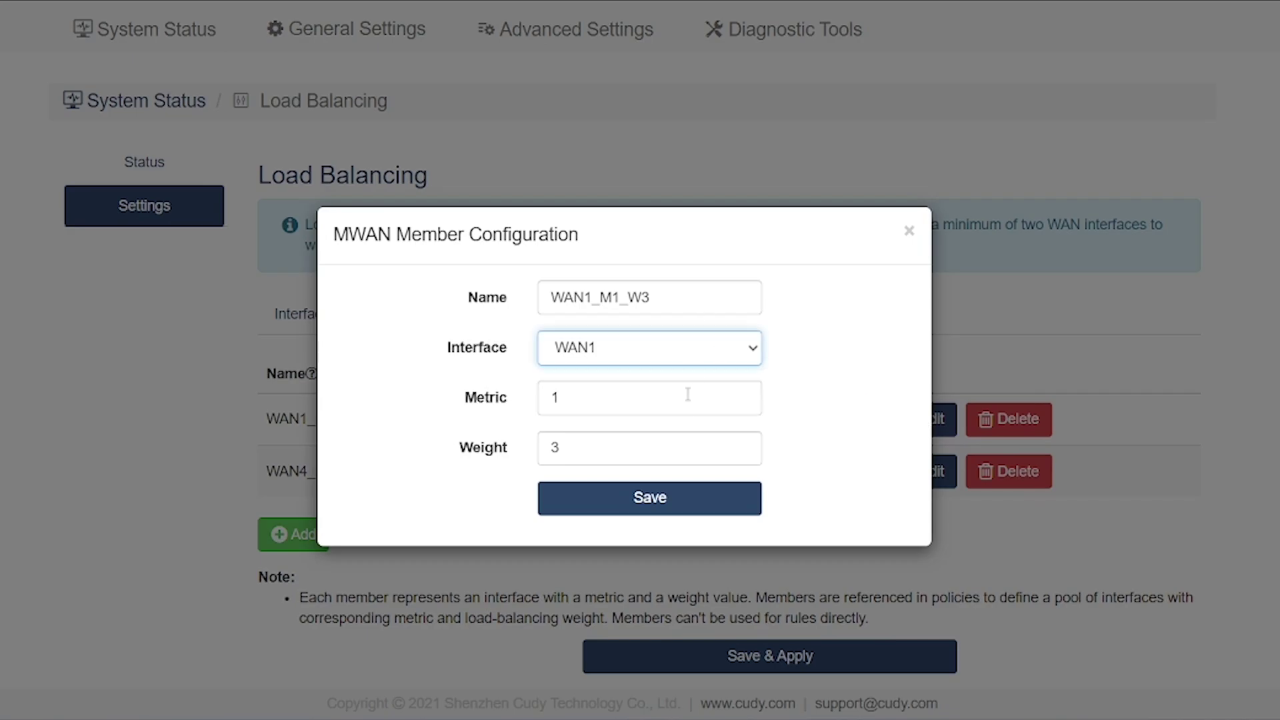
click(910, 231)
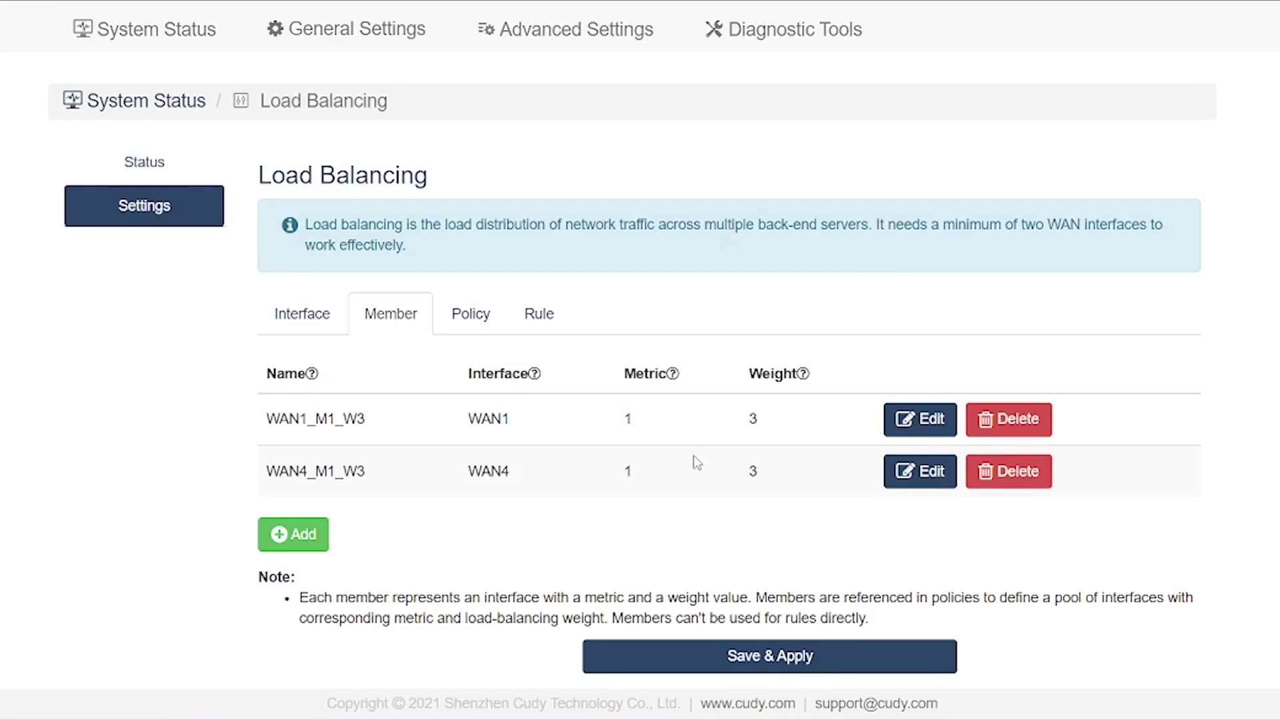
Step: Inspect WAN4_M1_W3's settings, keeping WAN4 as its interface, and close the dialog
click(932, 474)
click(748, 353)
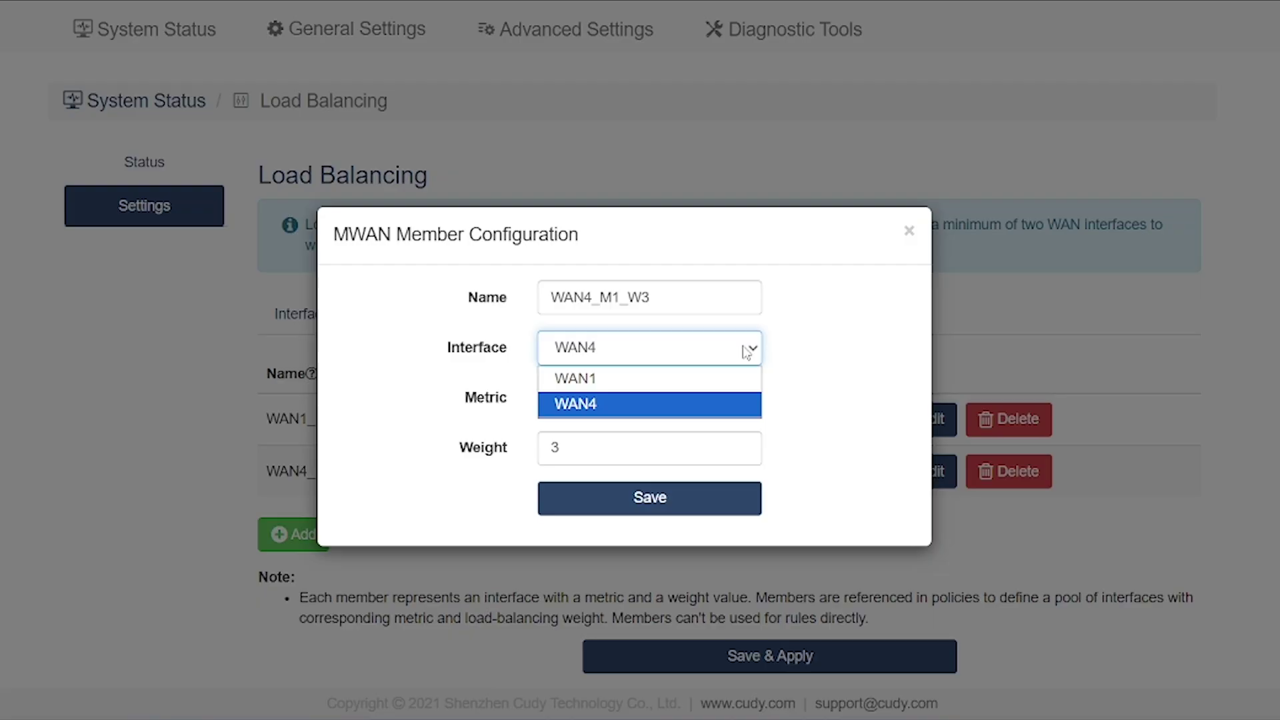
click(746, 353)
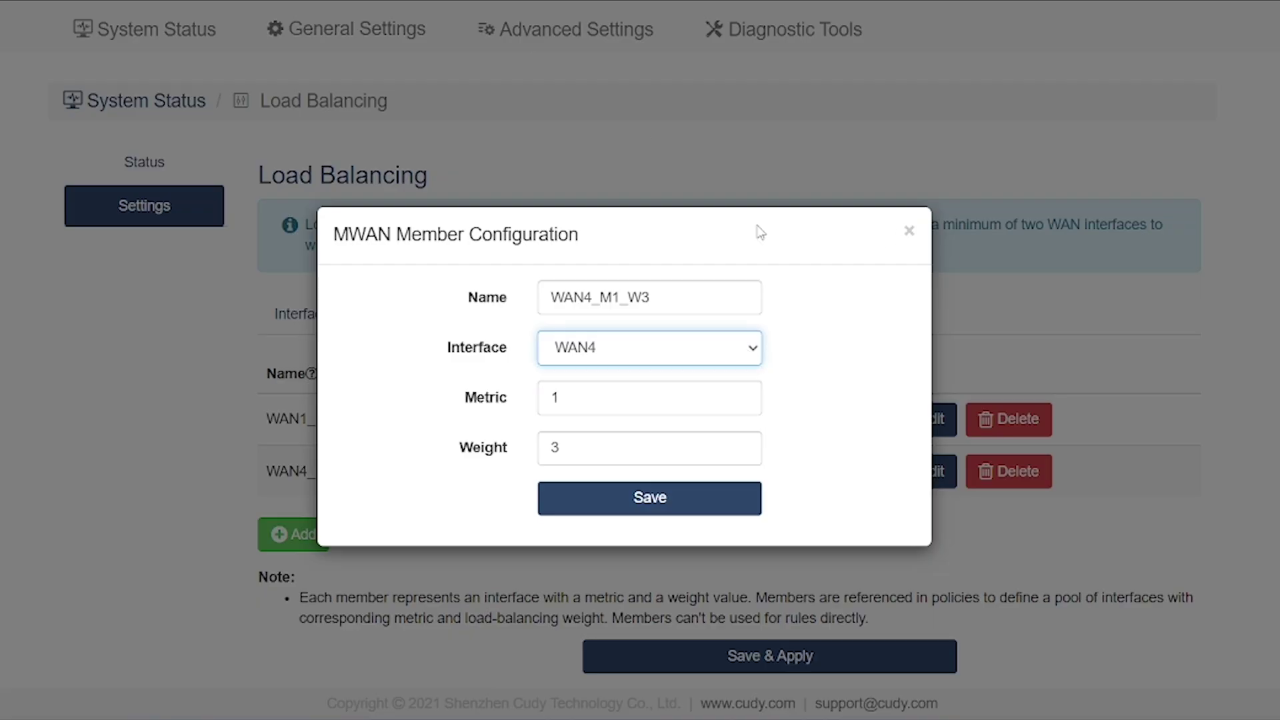
click(908, 232)
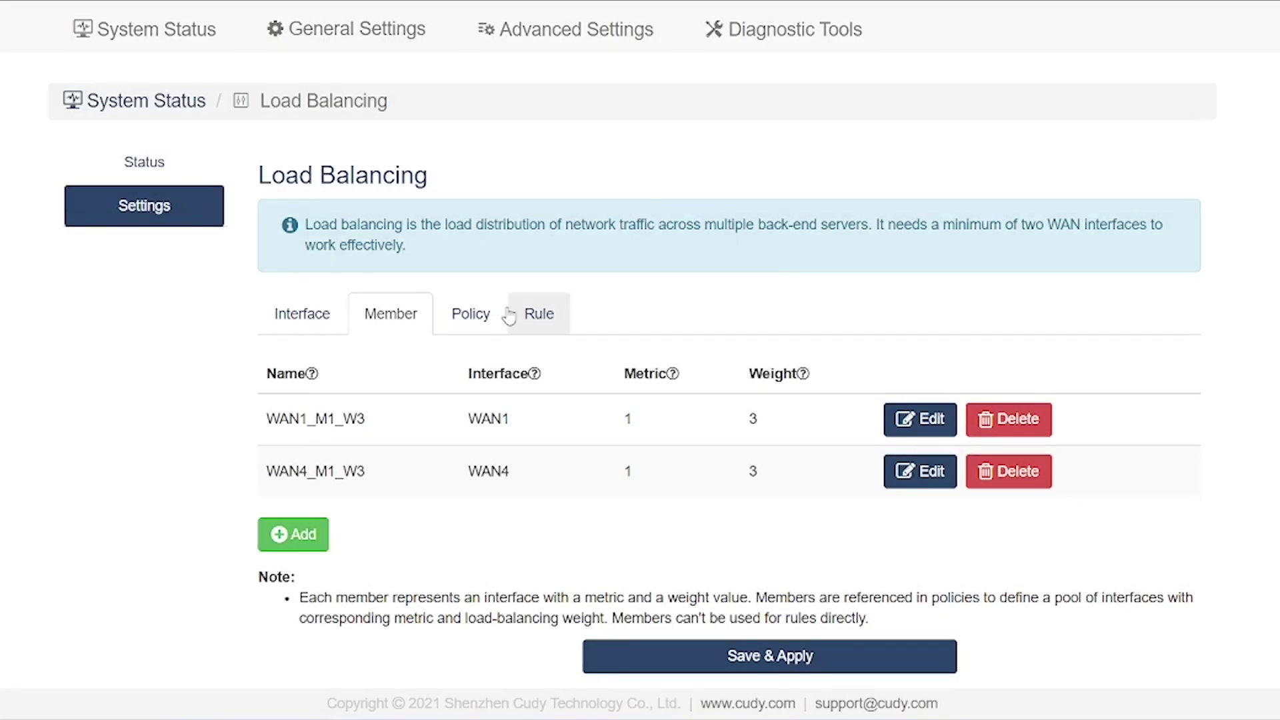
Step: Review the Balanced policy: last resort unreachable (reject), members WAN1_M1_W3 and WAN4_M1_W3
click(487, 319)
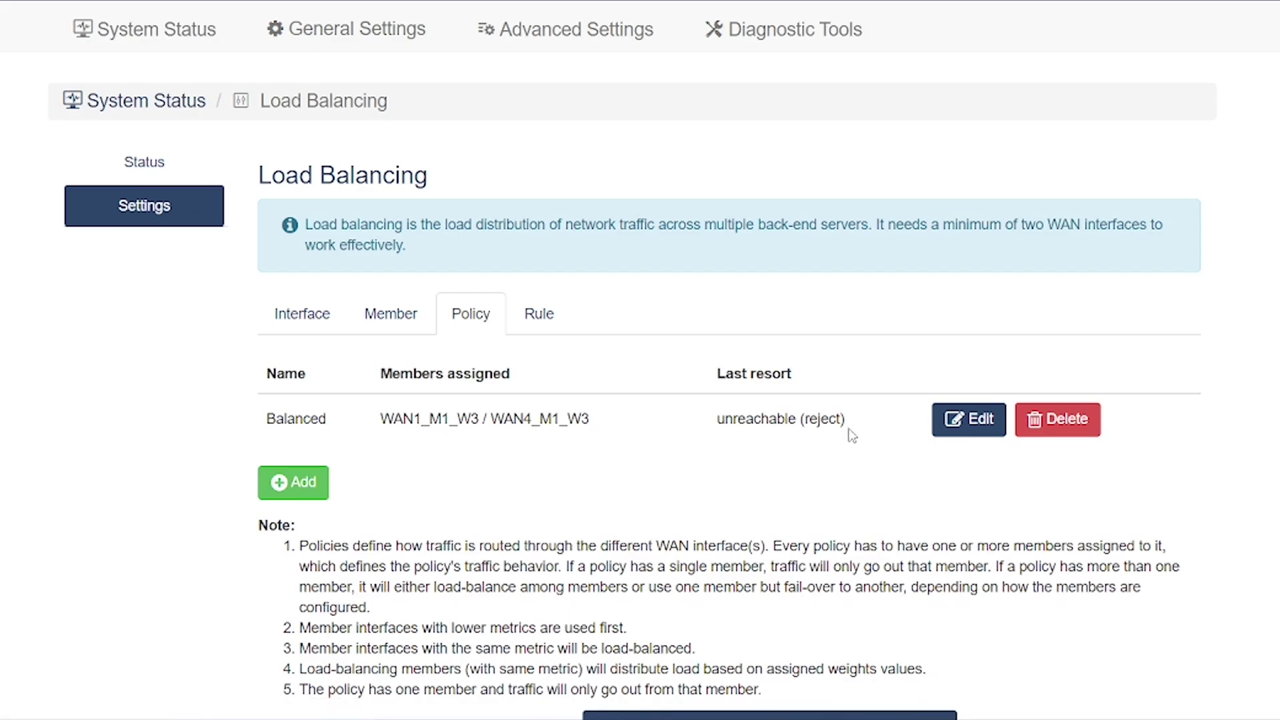
click(962, 424)
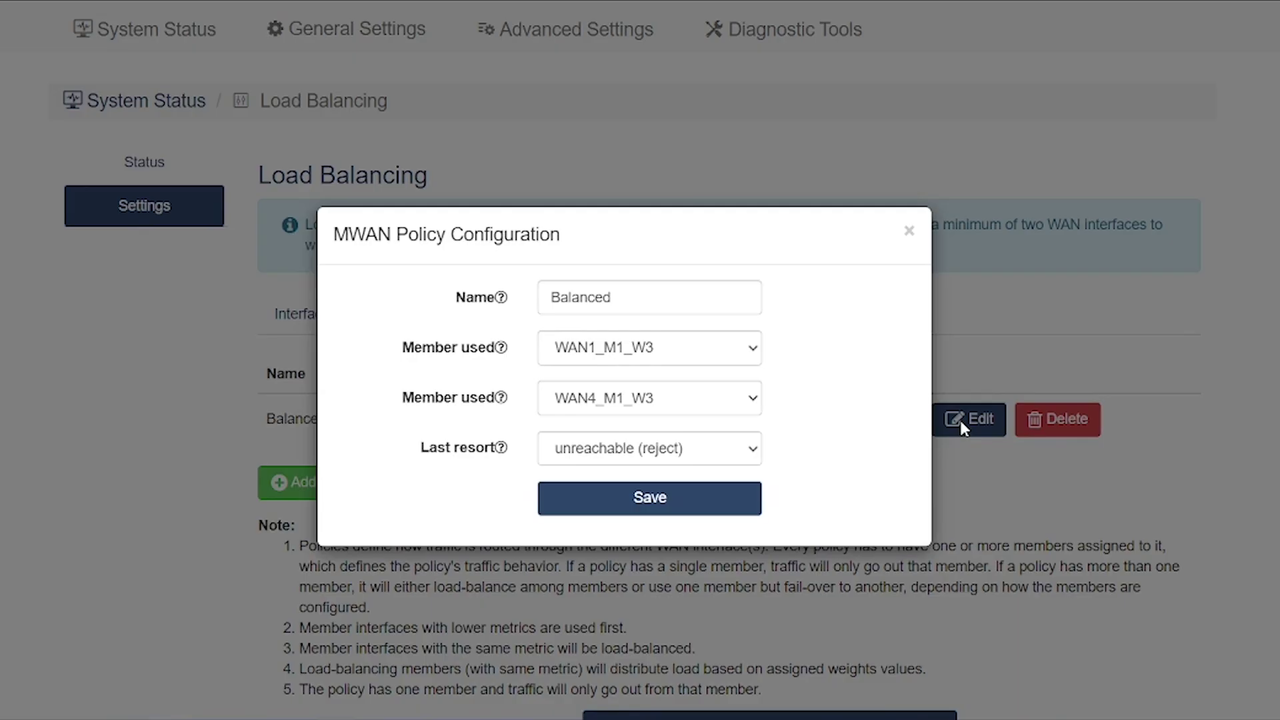
click(677, 451)
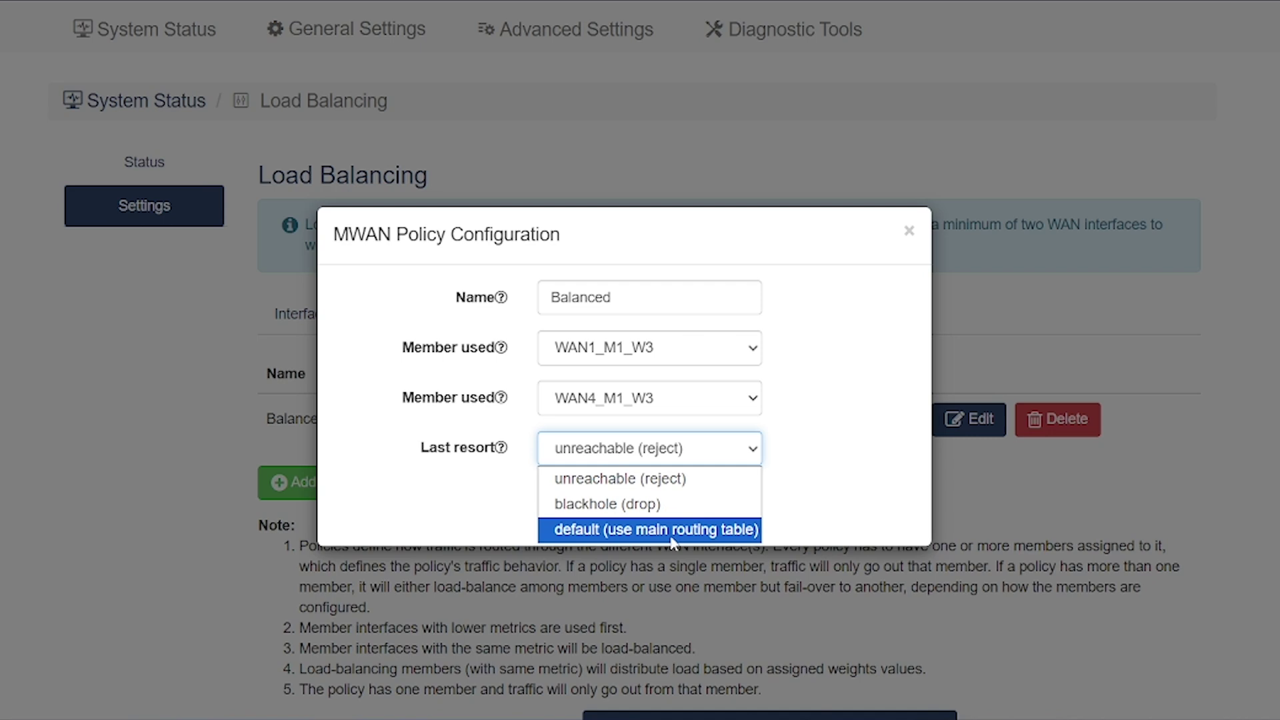
click(640, 291)
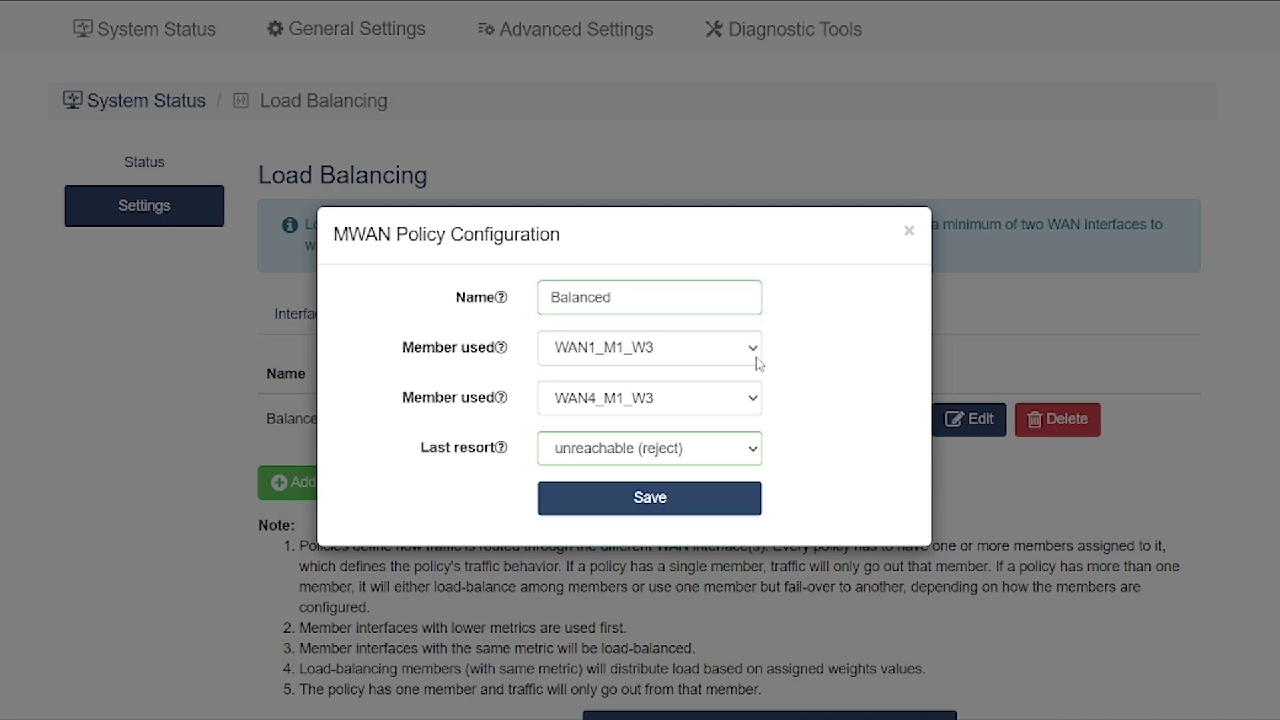
click(751, 357)
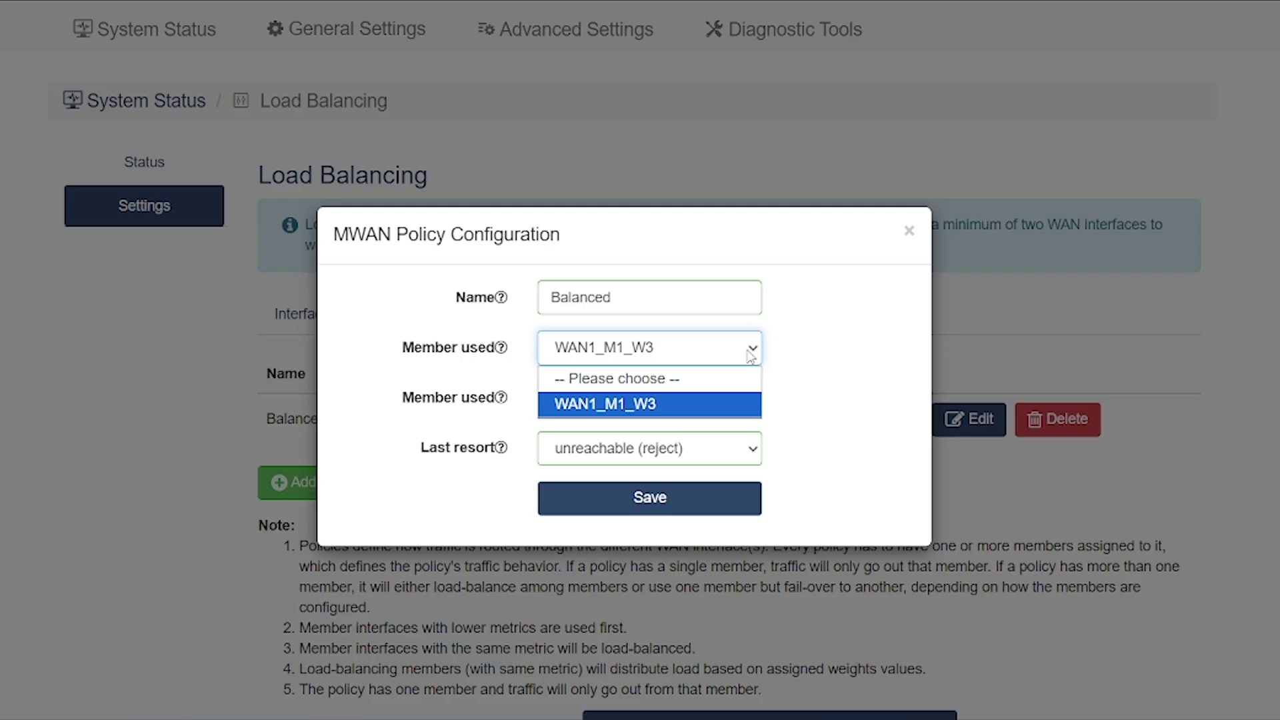
click(751, 356)
click(741, 398)
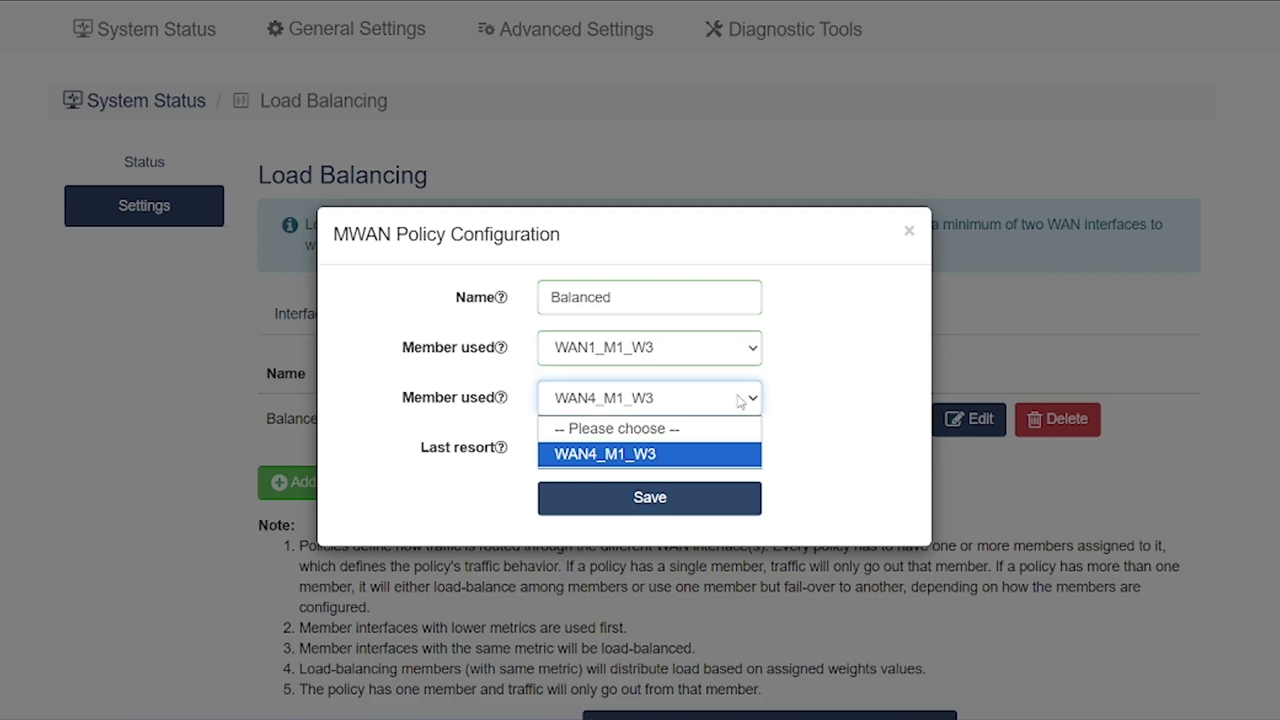
click(822, 400)
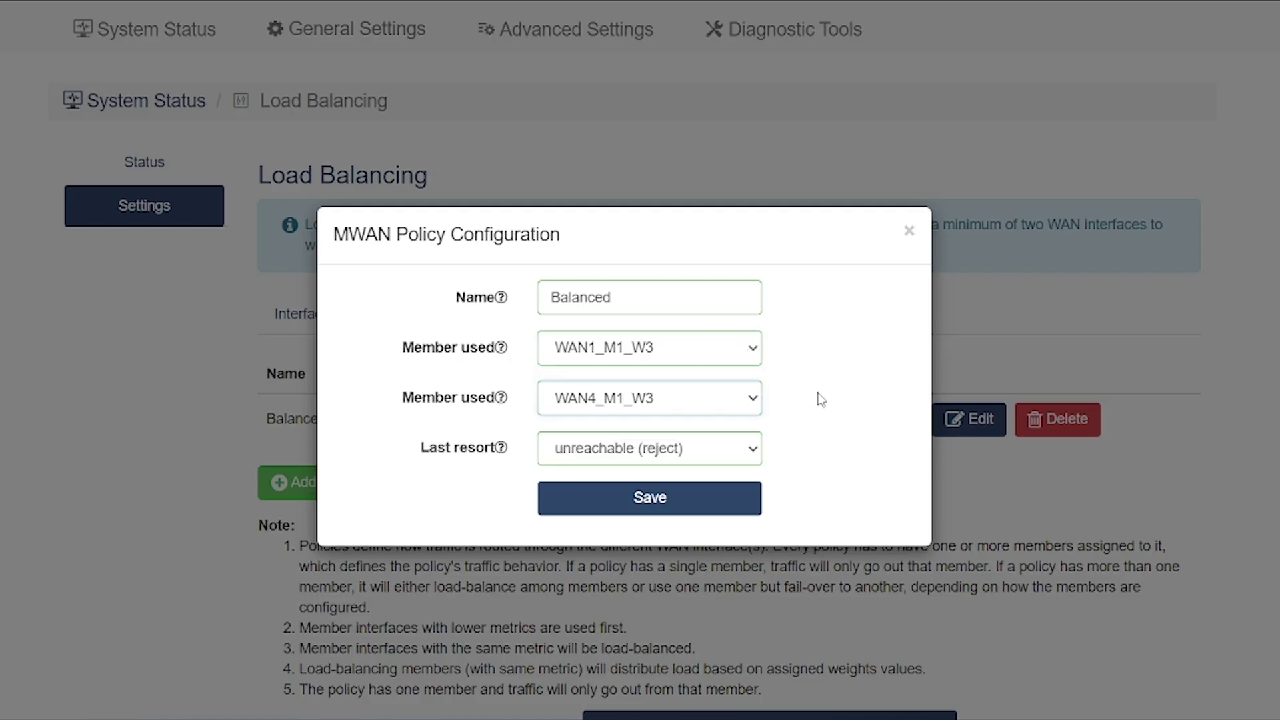
click(909, 232)
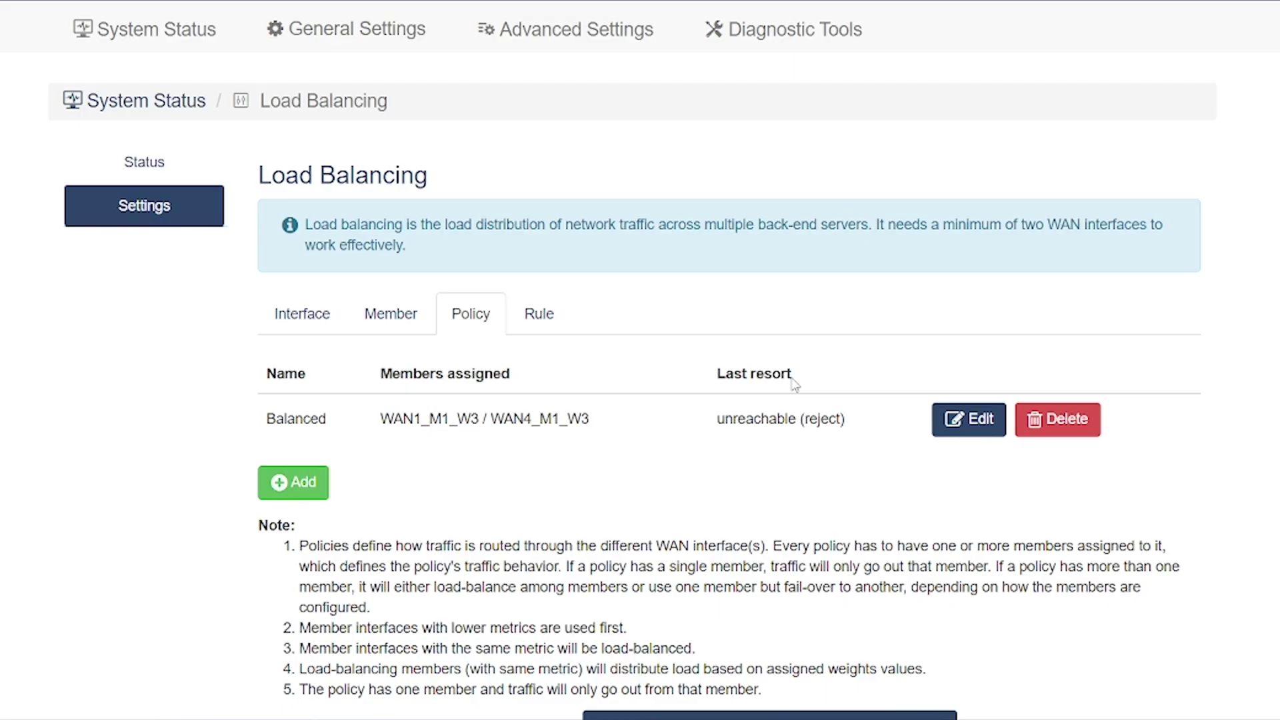
Step: Bring up an empty new-policy form, then close it
scroll(697, 437, down, 1)
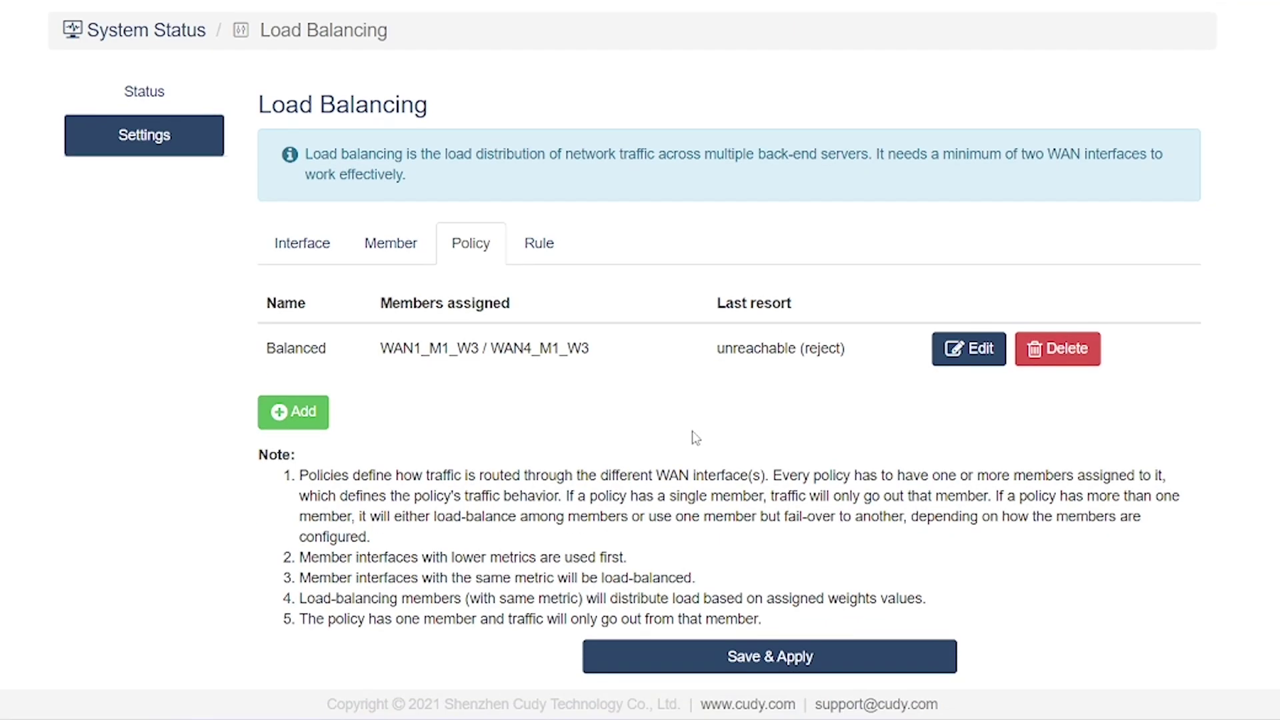
click(321, 416)
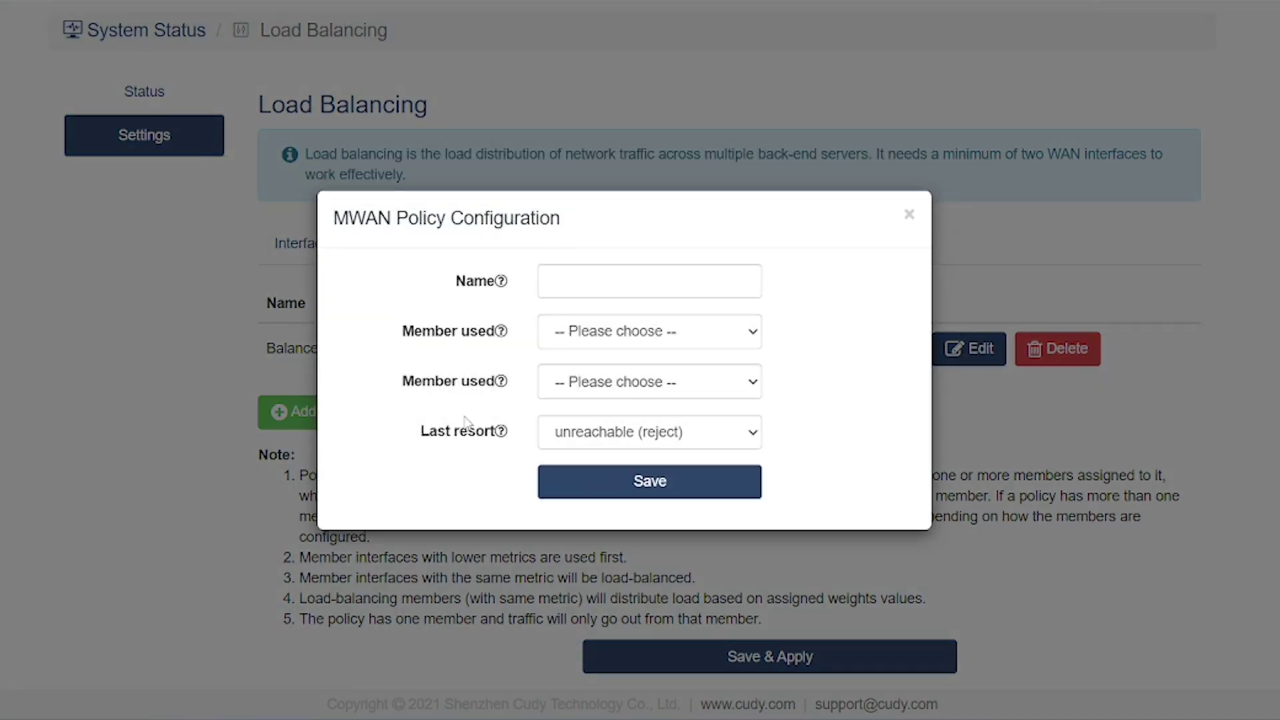
click(910, 216)
Step: On the Rule tab, move HTTPS and back, then inspect its settings without saving
click(544, 252)
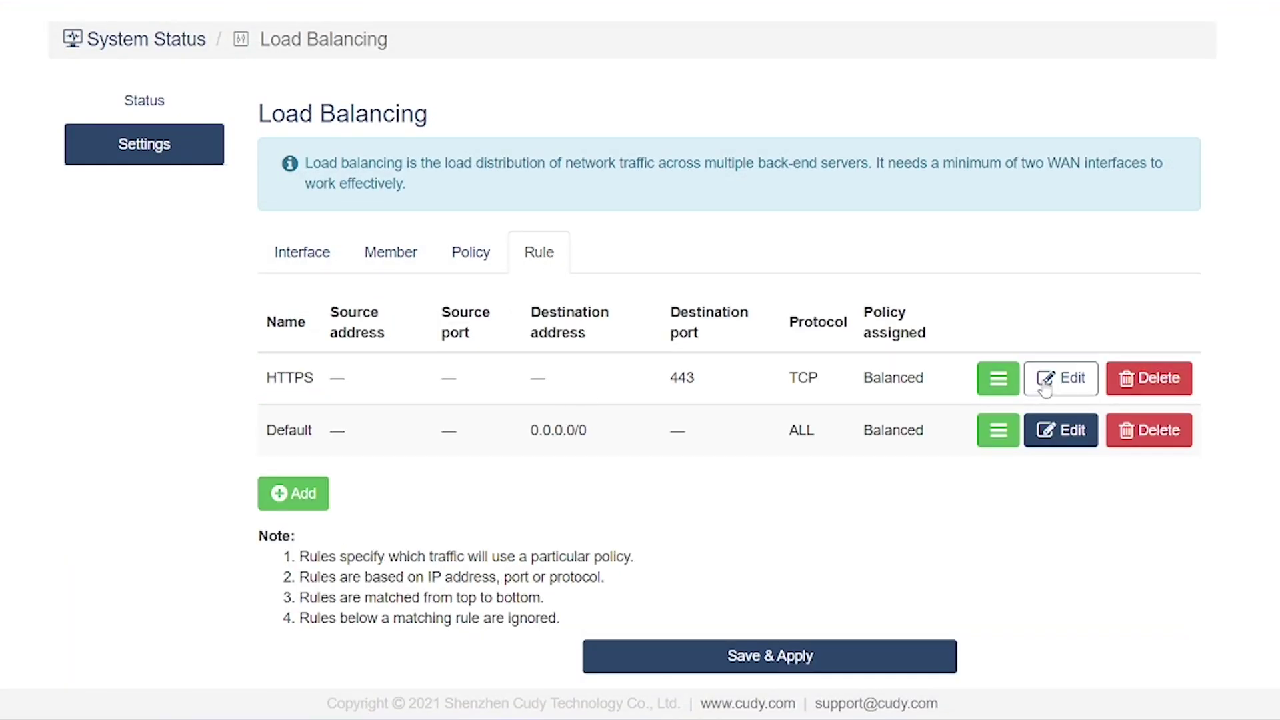
mouse_move(995, 382)
mouse_down()
mouse_move(997, 431)
mouse_move(994, 373)
mouse_up()
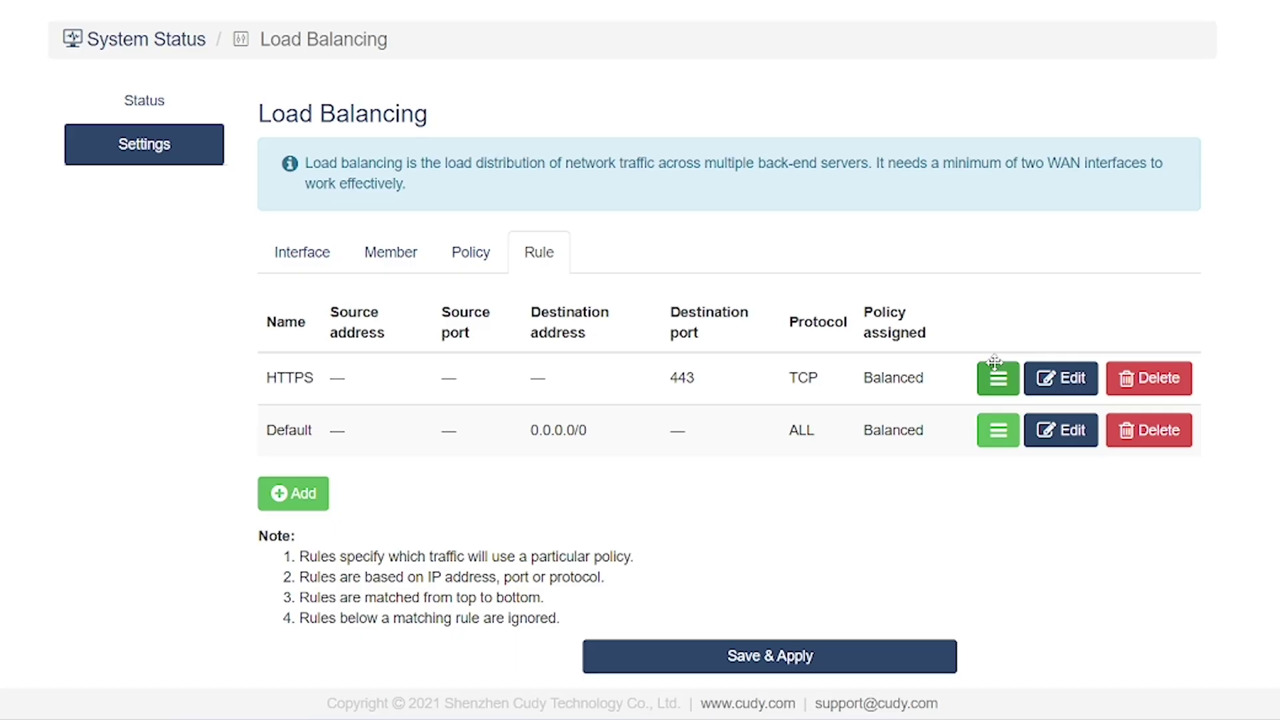
click(1055, 391)
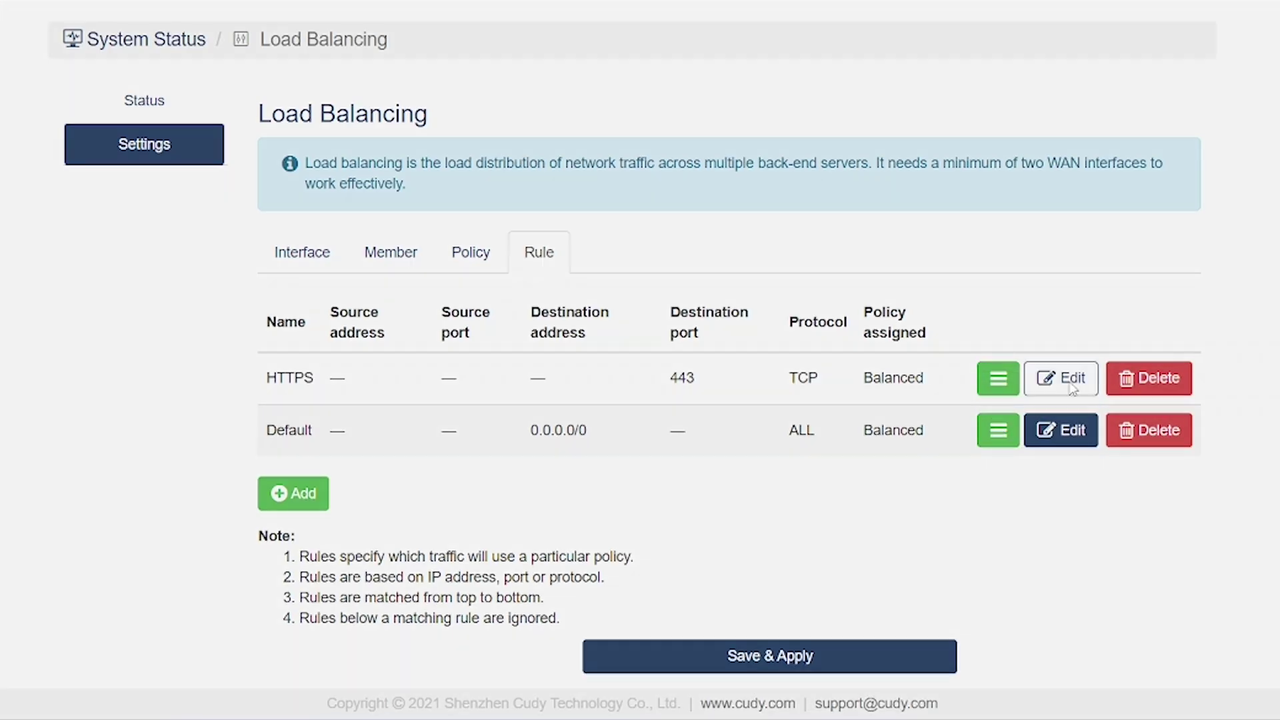
scroll(810, 433, down, 2)
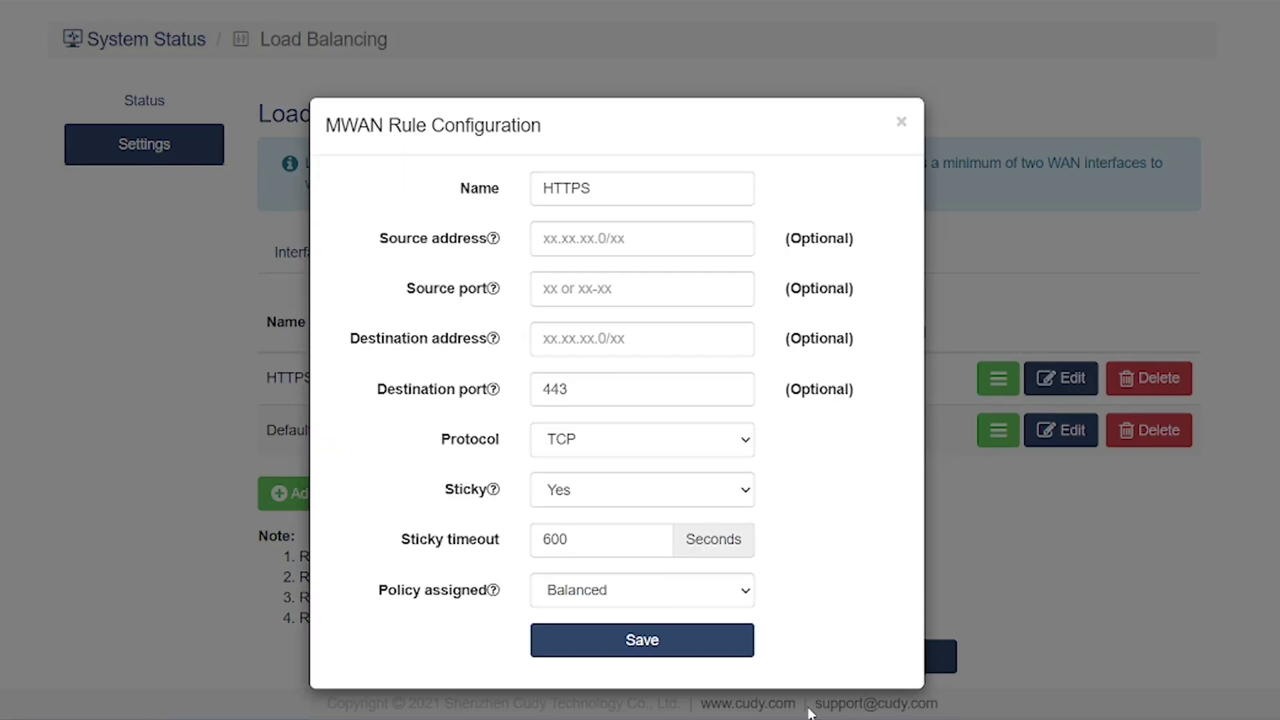
click(901, 123)
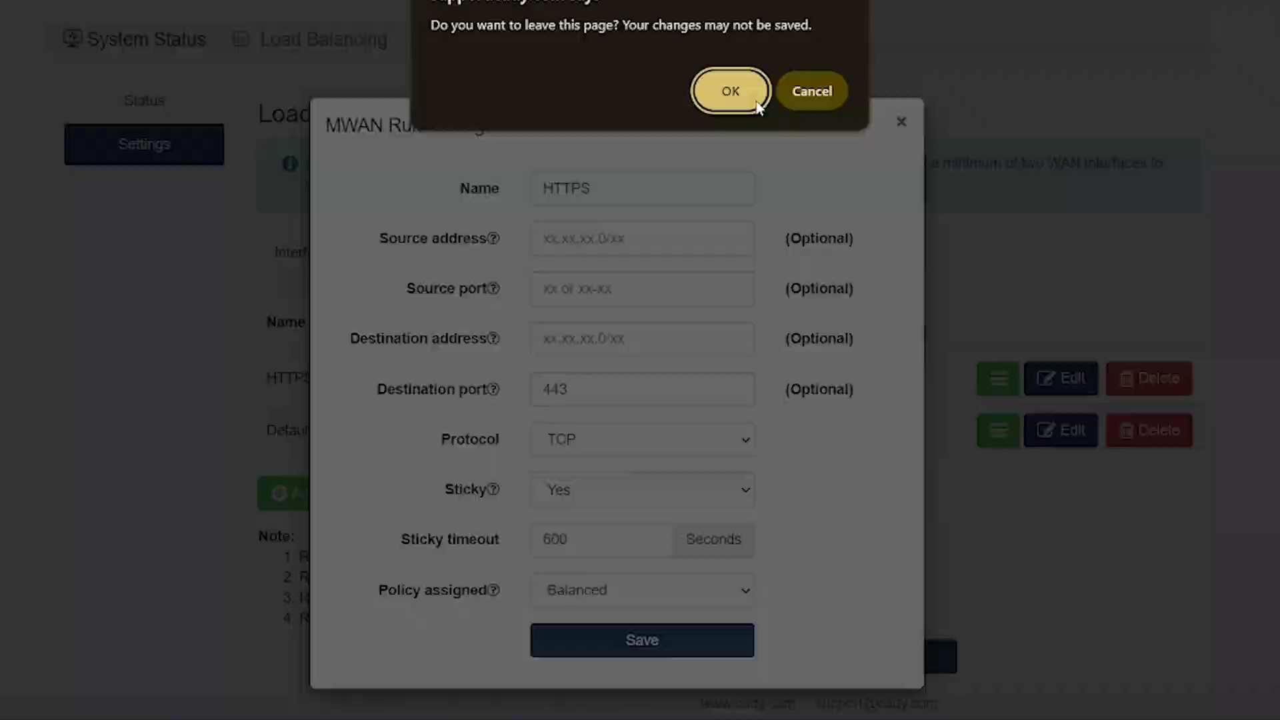
click(732, 89)
Step: Inspect the Default rule, then check a new rule form's policy choices and discard it
click(1069, 440)
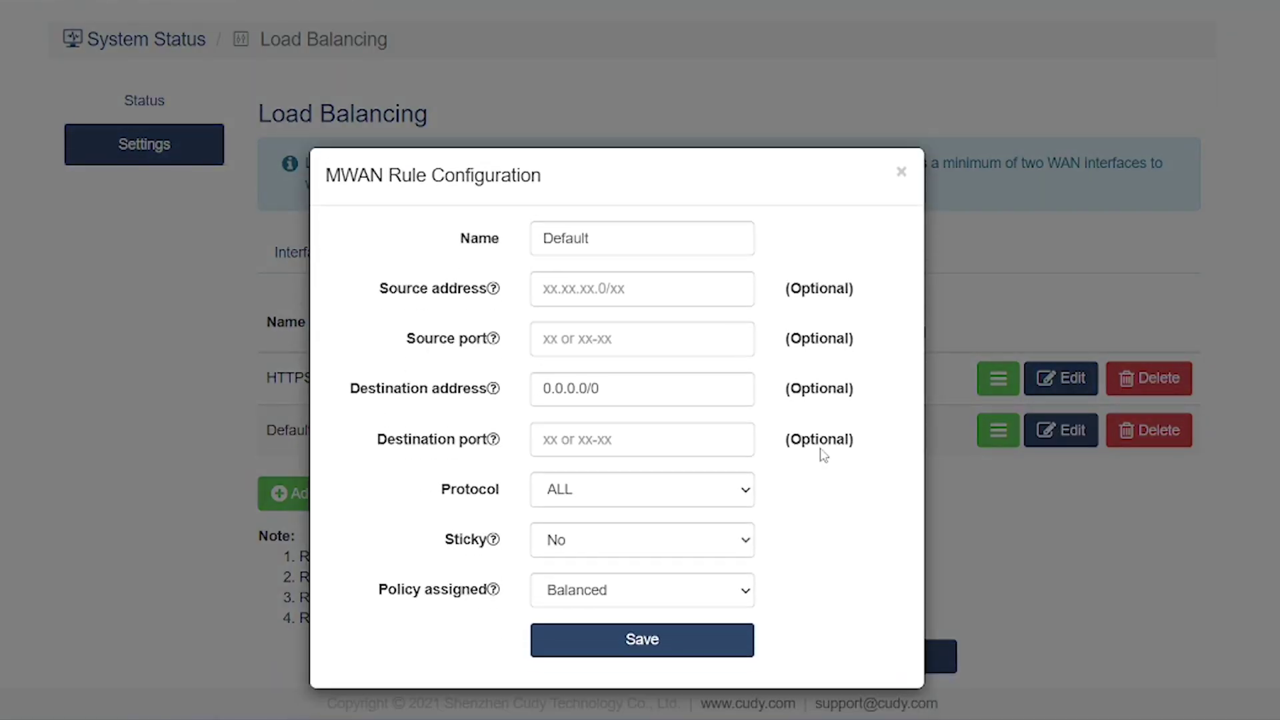
click(901, 172)
click(291, 493)
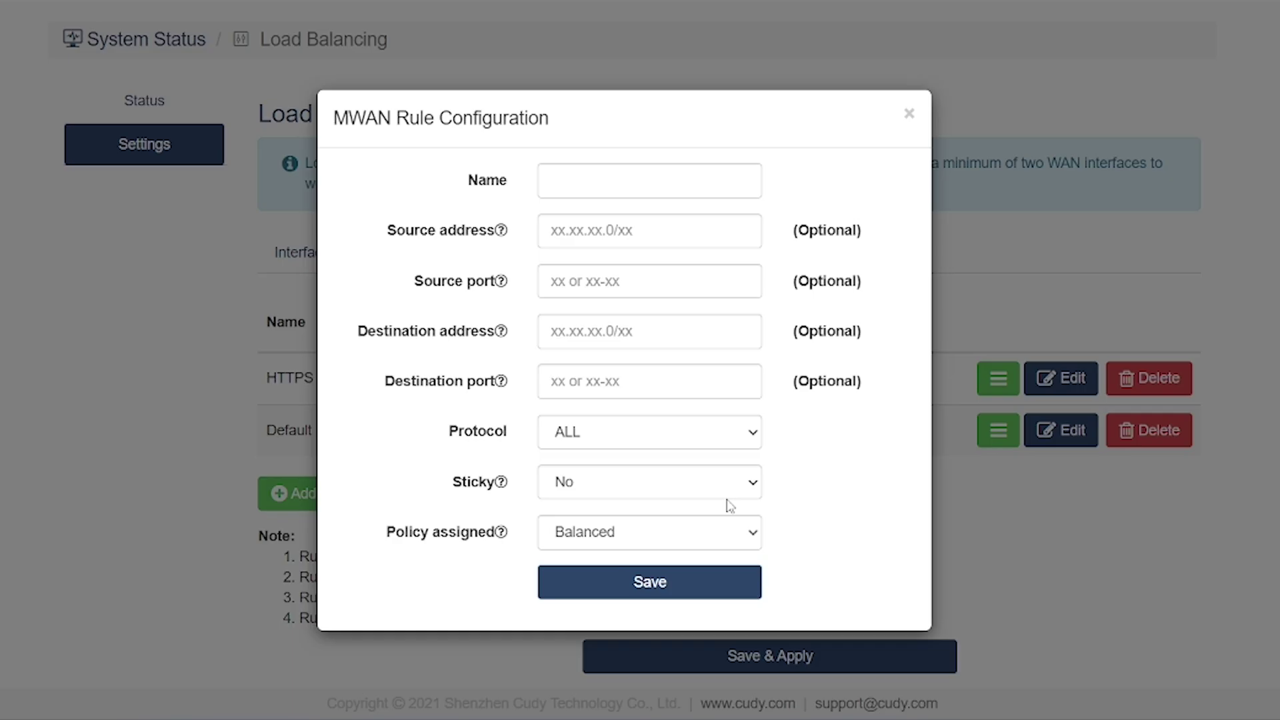
click(732, 543)
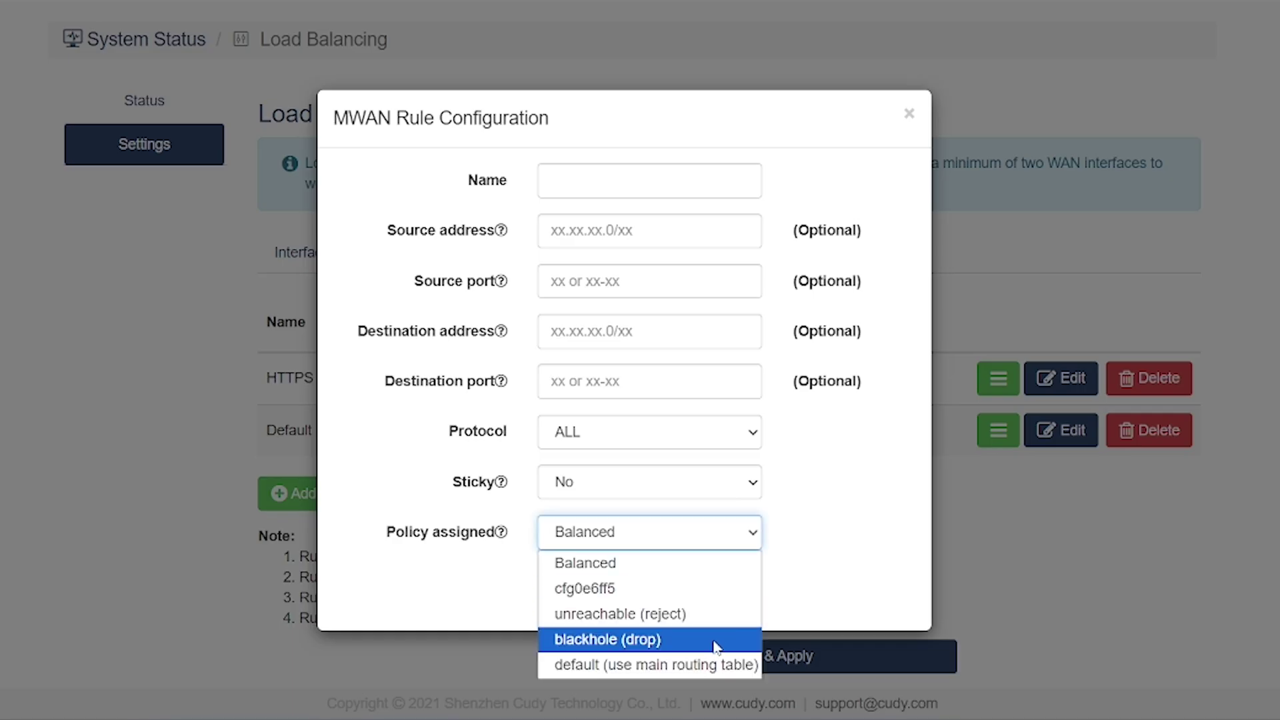
click(910, 115)
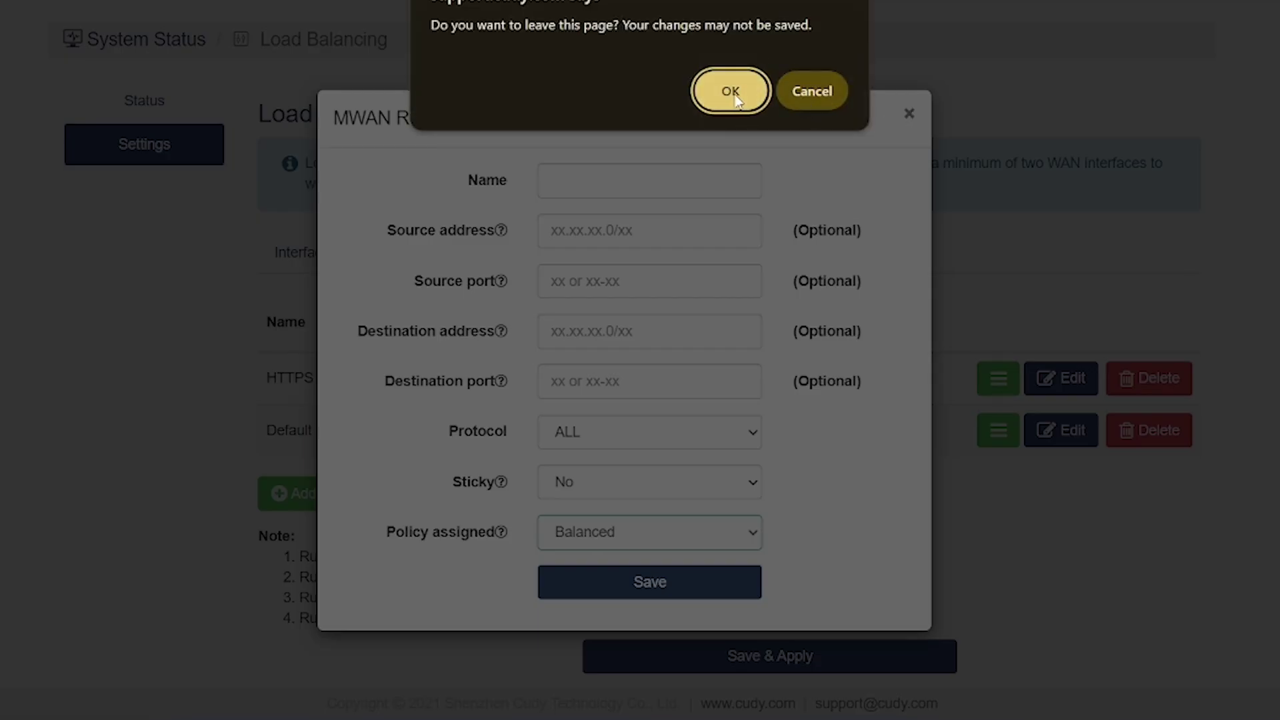
click(731, 92)
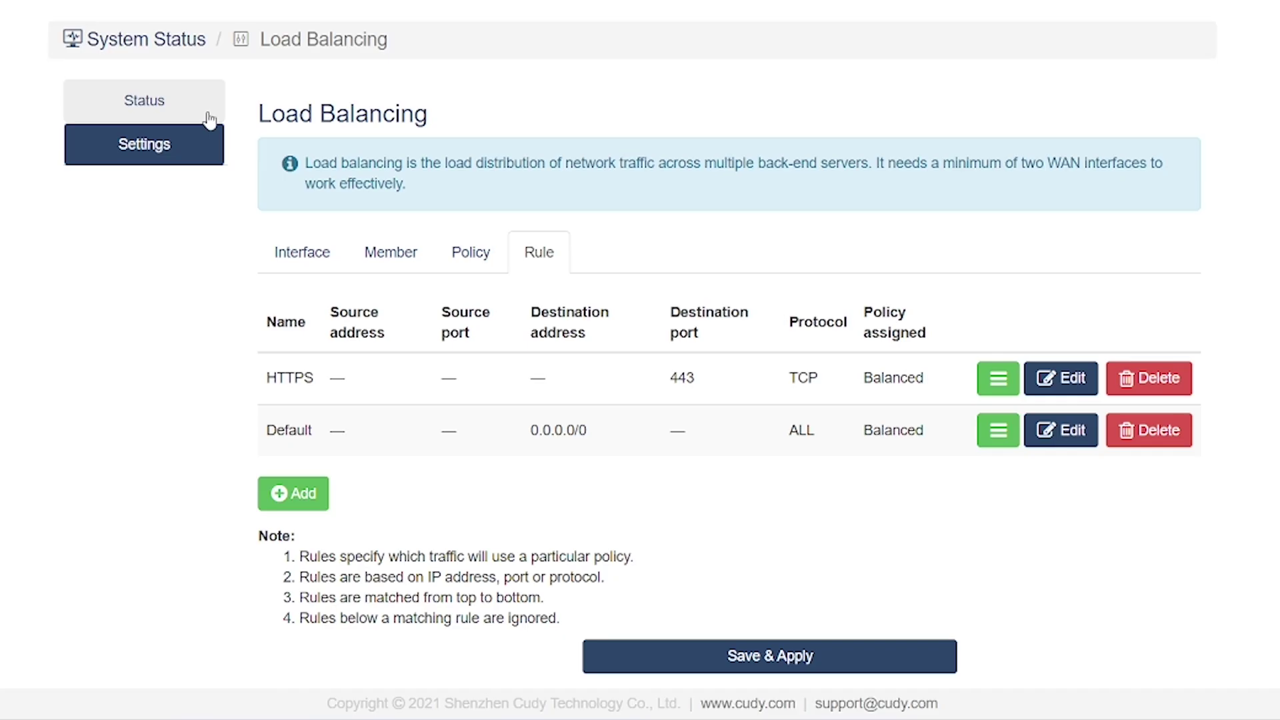
Step: Leave Load Balancing and open the LAN card's detailed status from the dashboard
click(155, 104)
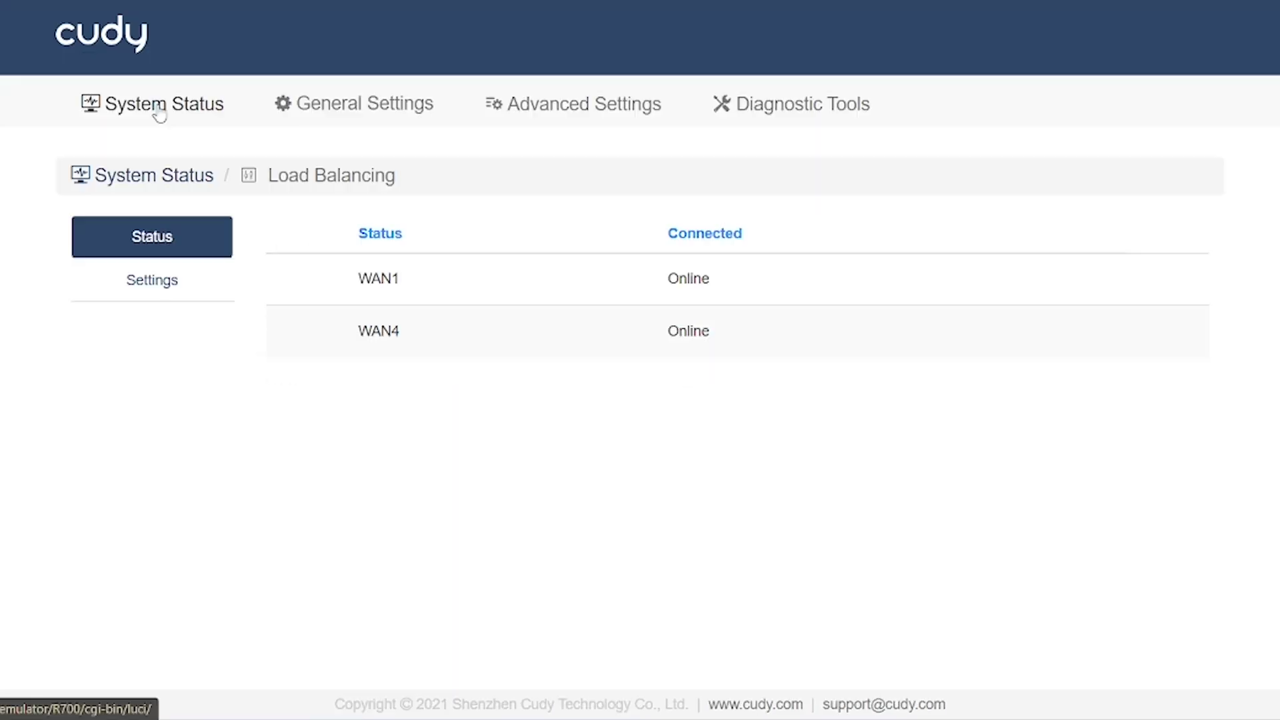
click(149, 185)
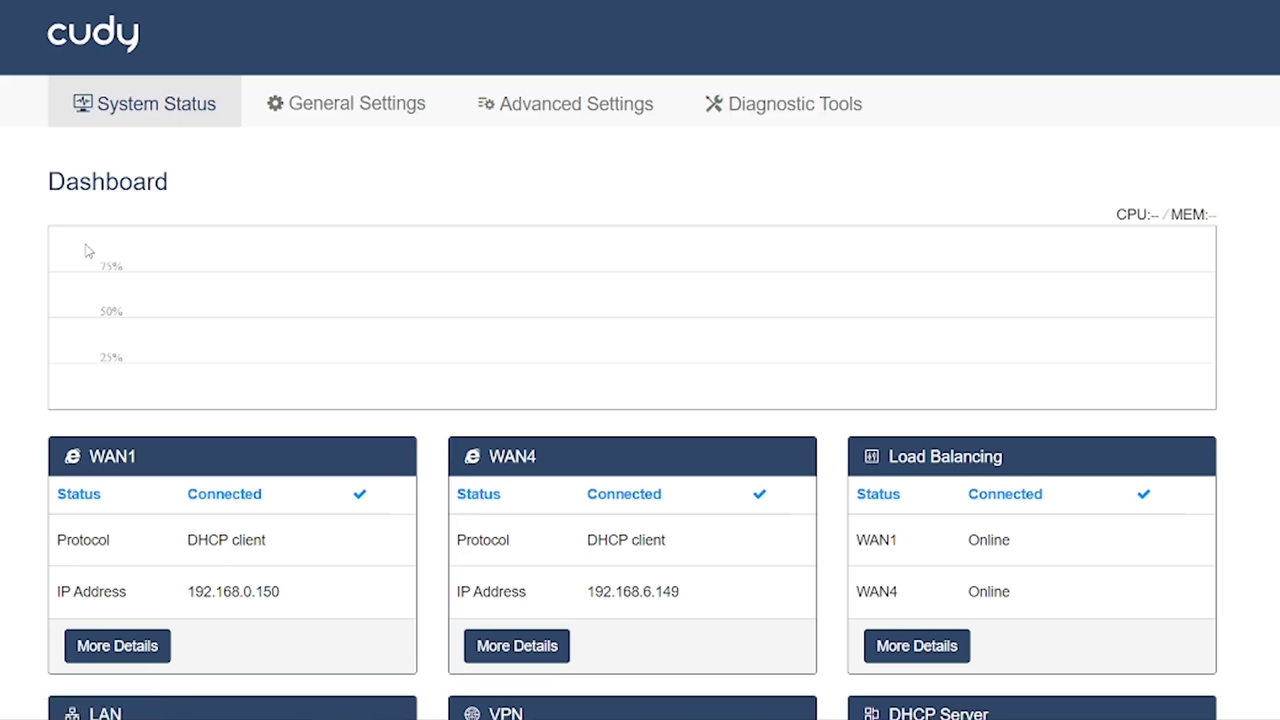
scroll(50, 330, down, 7)
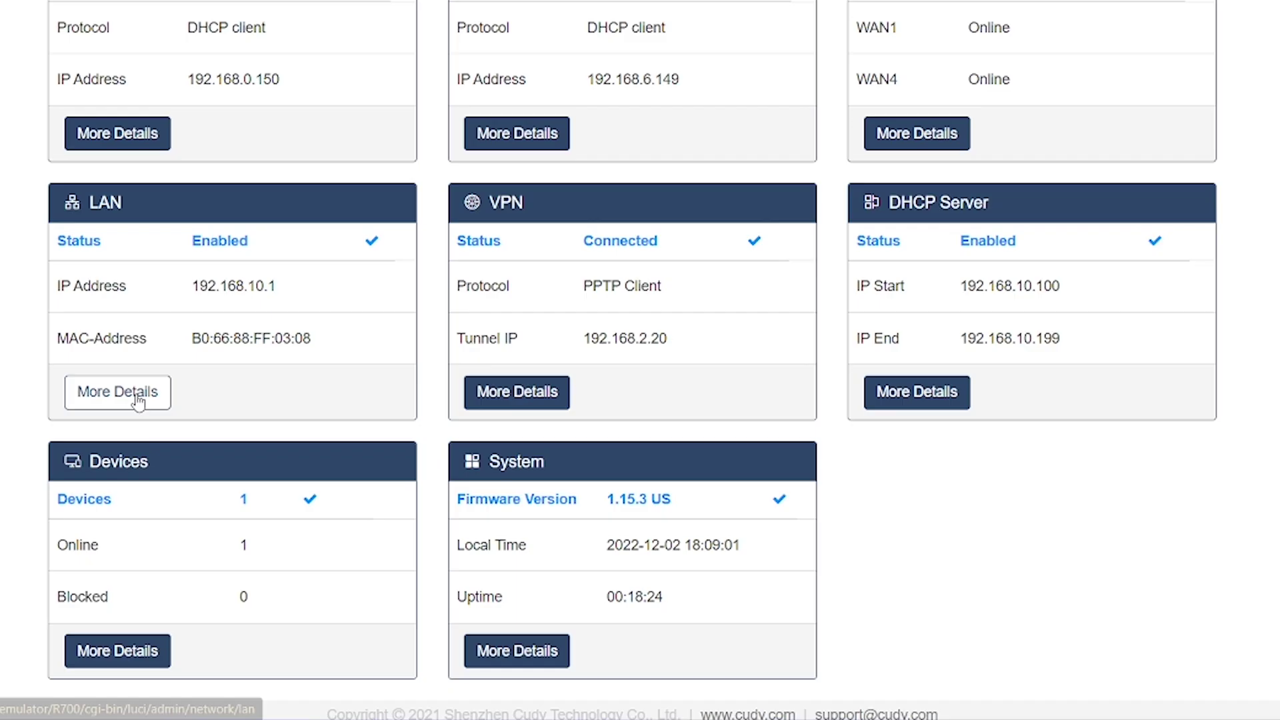
click(125, 400)
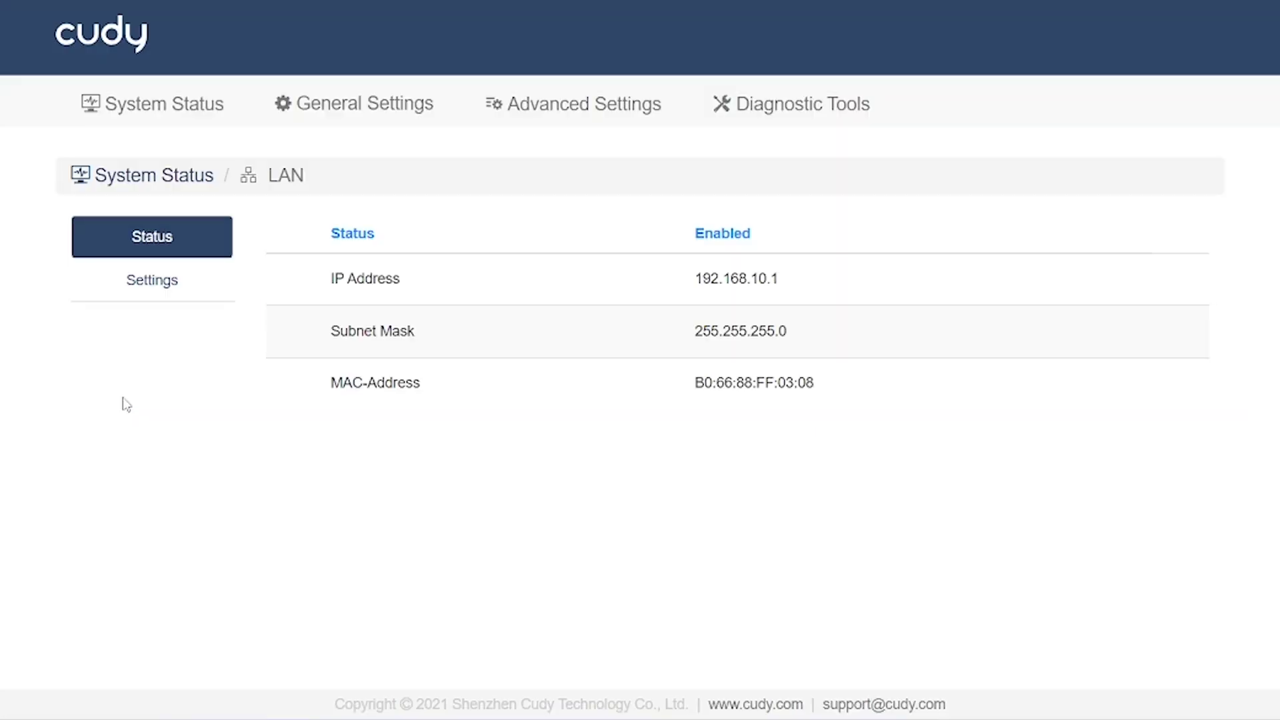
Step: Change the LAN IP address to 10.10.10.1, Save & Apply, and return to the dashboard
click(163, 295)
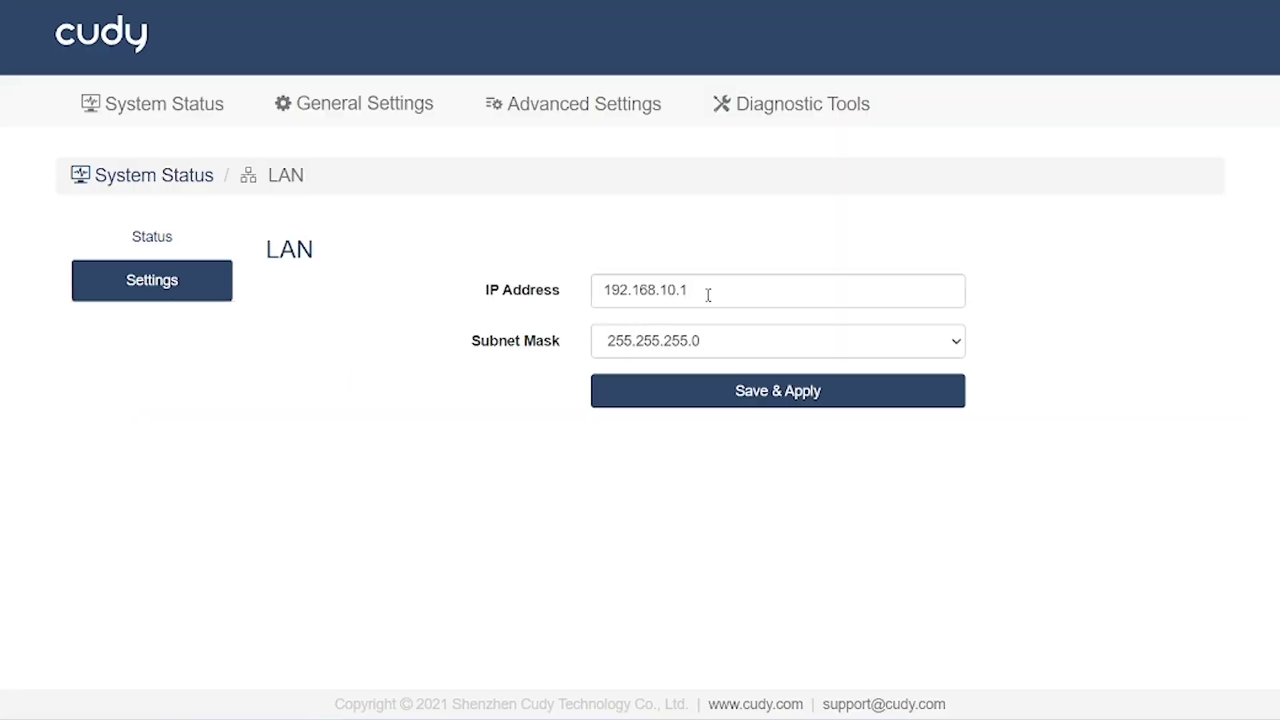
drag(706, 288, 506, 301)
text(10)
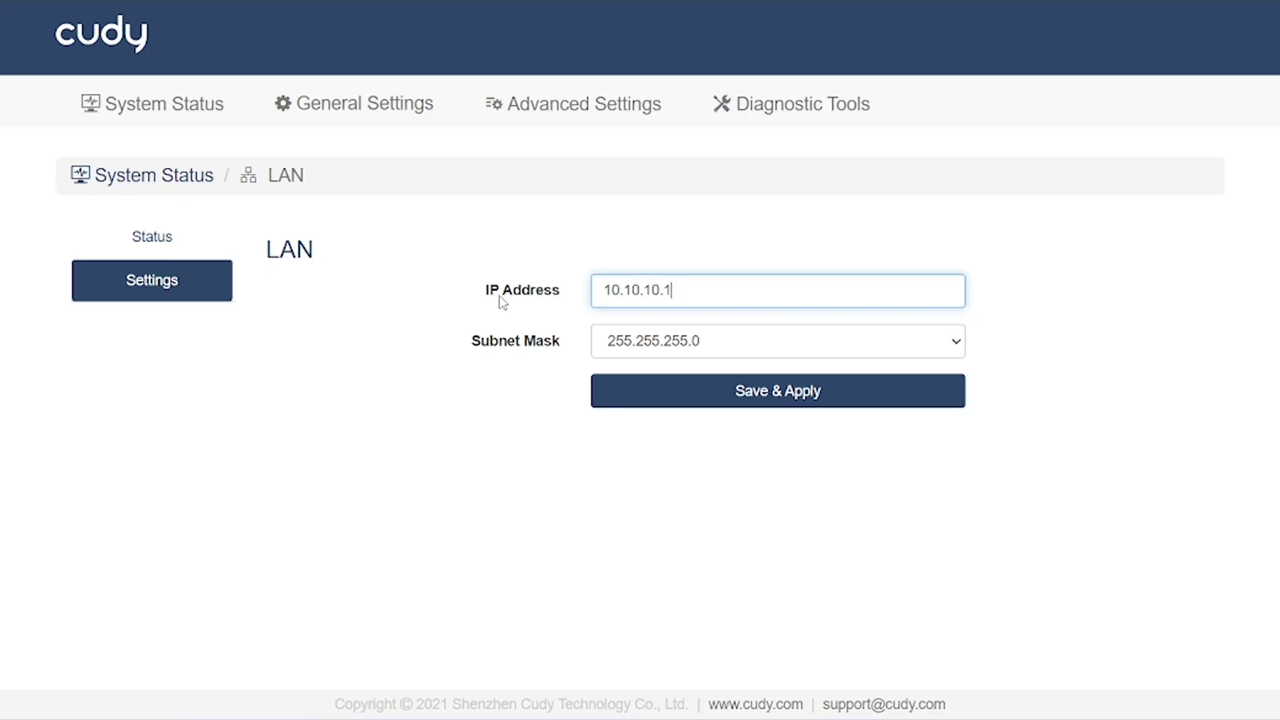
click(749, 398)
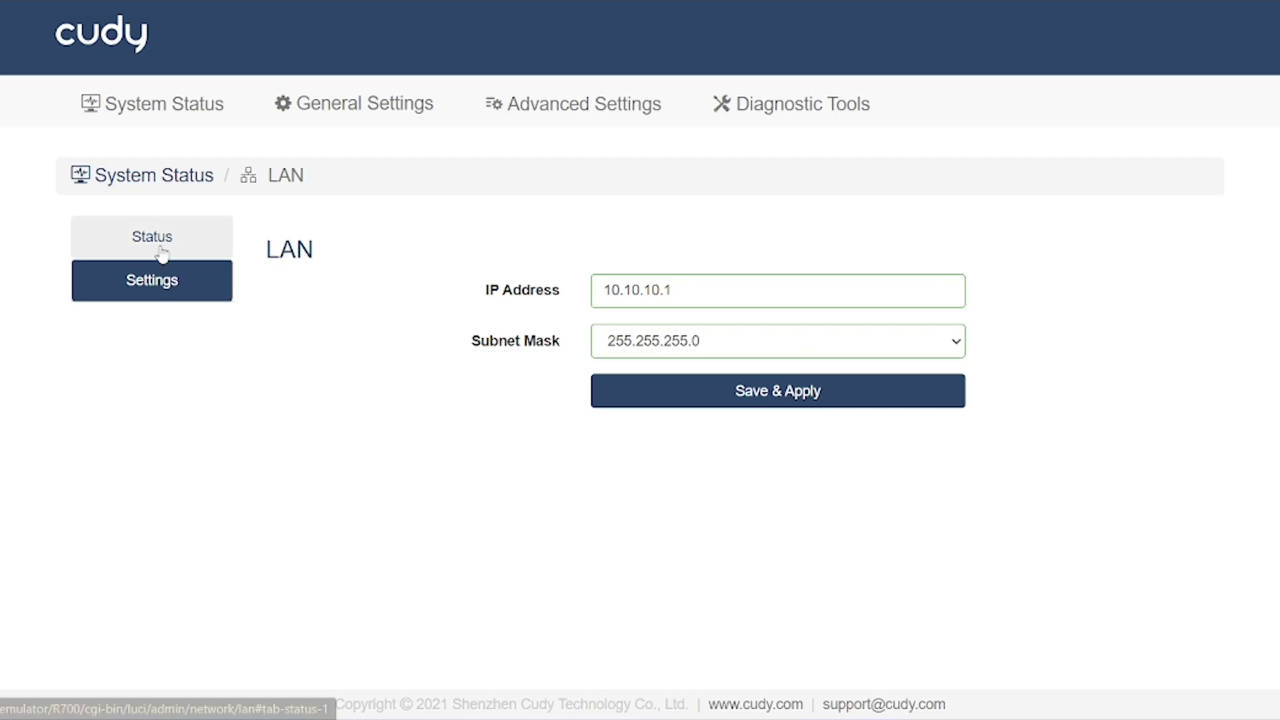
click(159, 248)
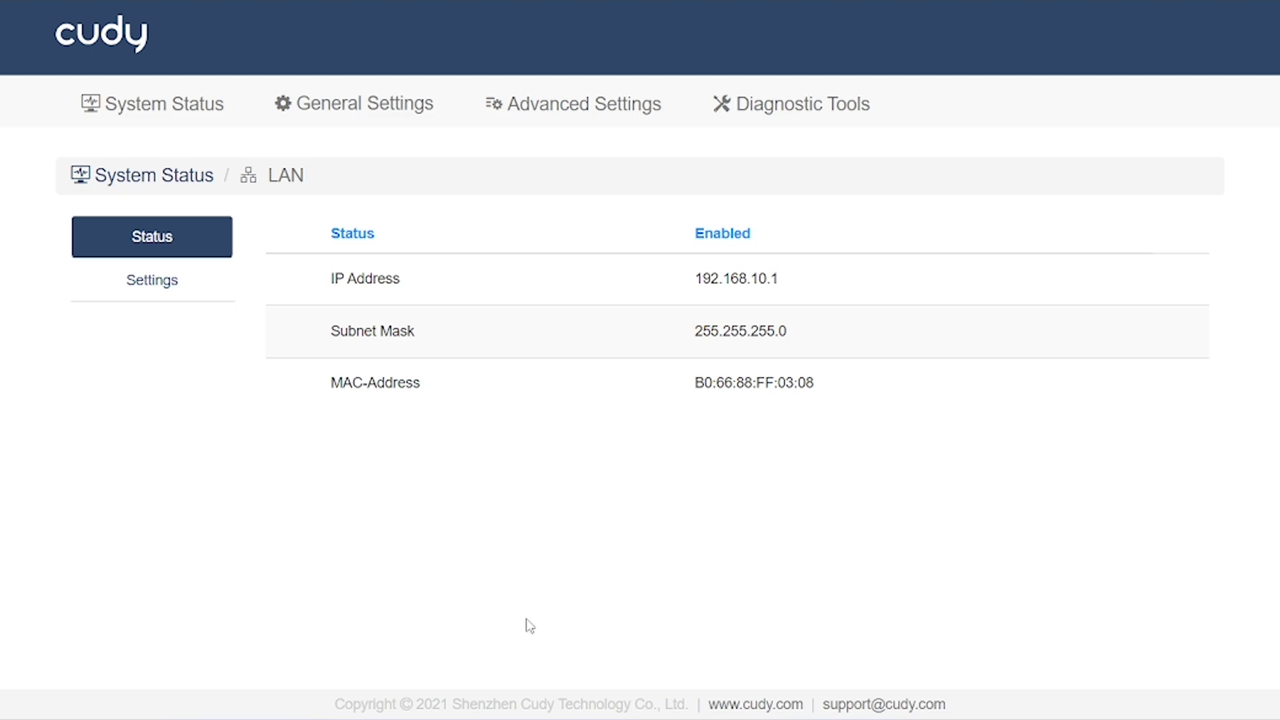
click(169, 179)
scroll(442, 531, down, 6)
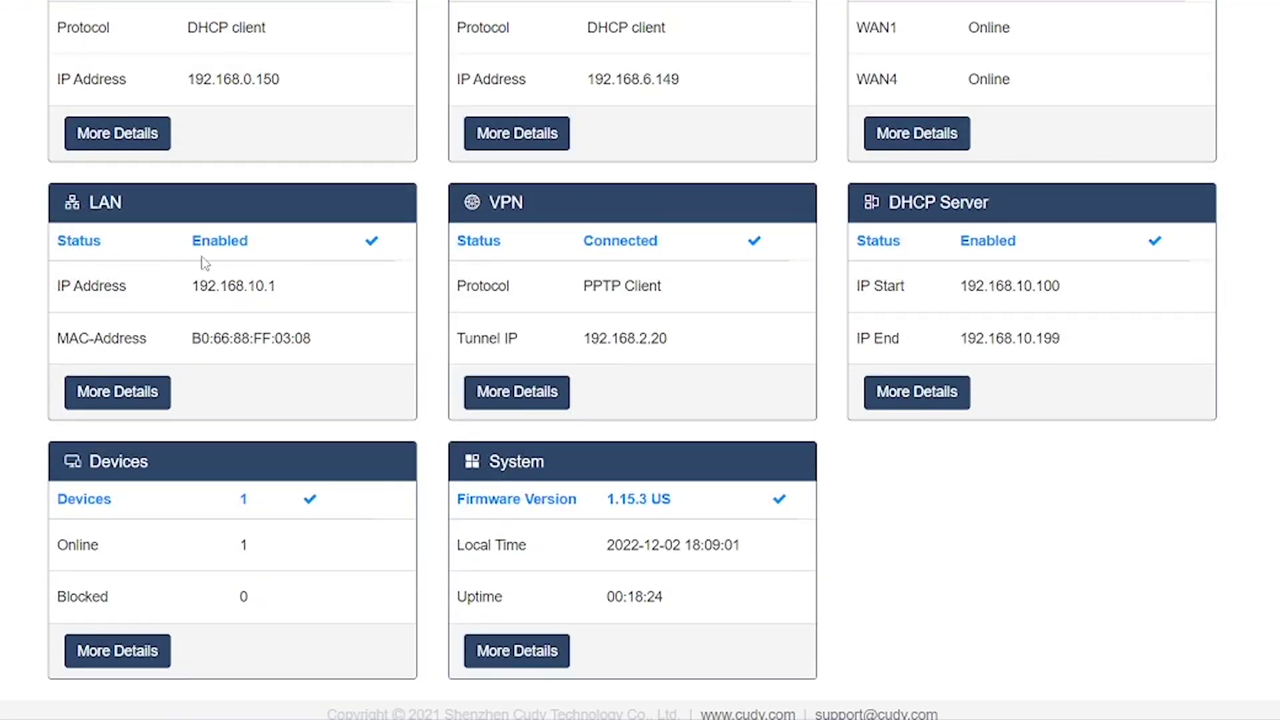
Step: In VPN settings, keep PPTP Client, Allow all devices default rule, and VPN policy Disable
click(542, 393)
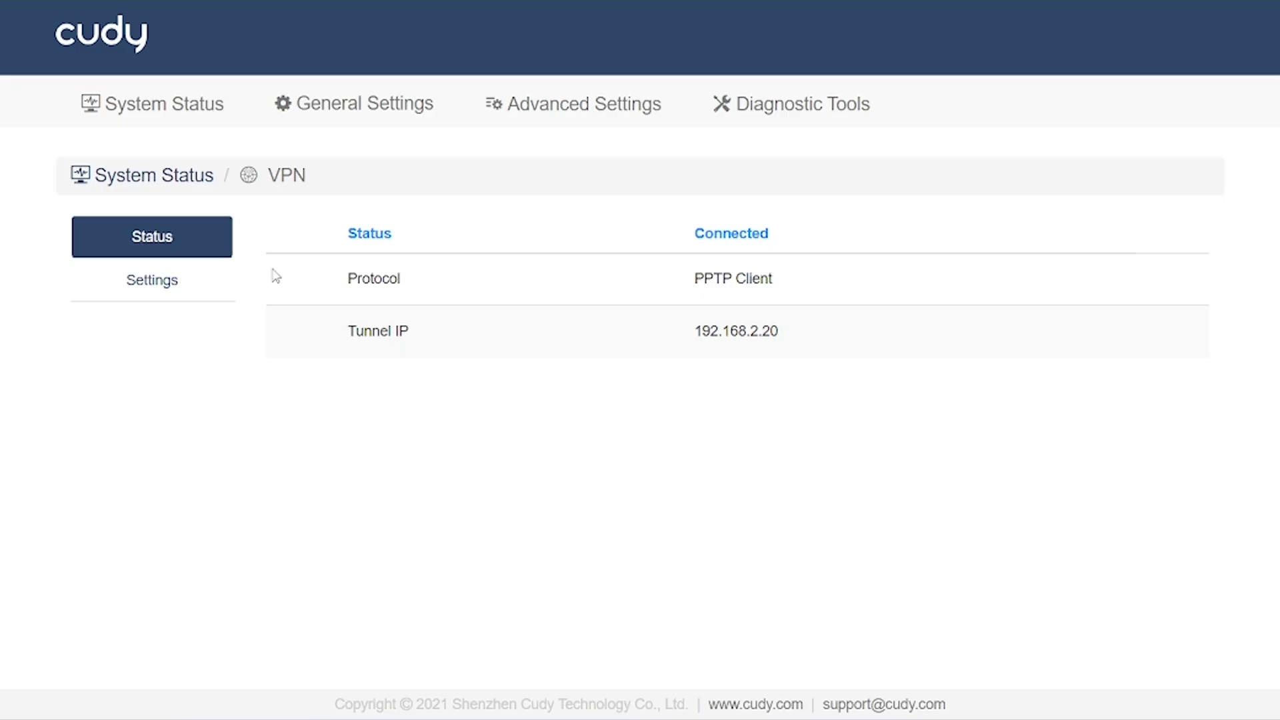
click(160, 280)
scroll(1010, 312, down, 2)
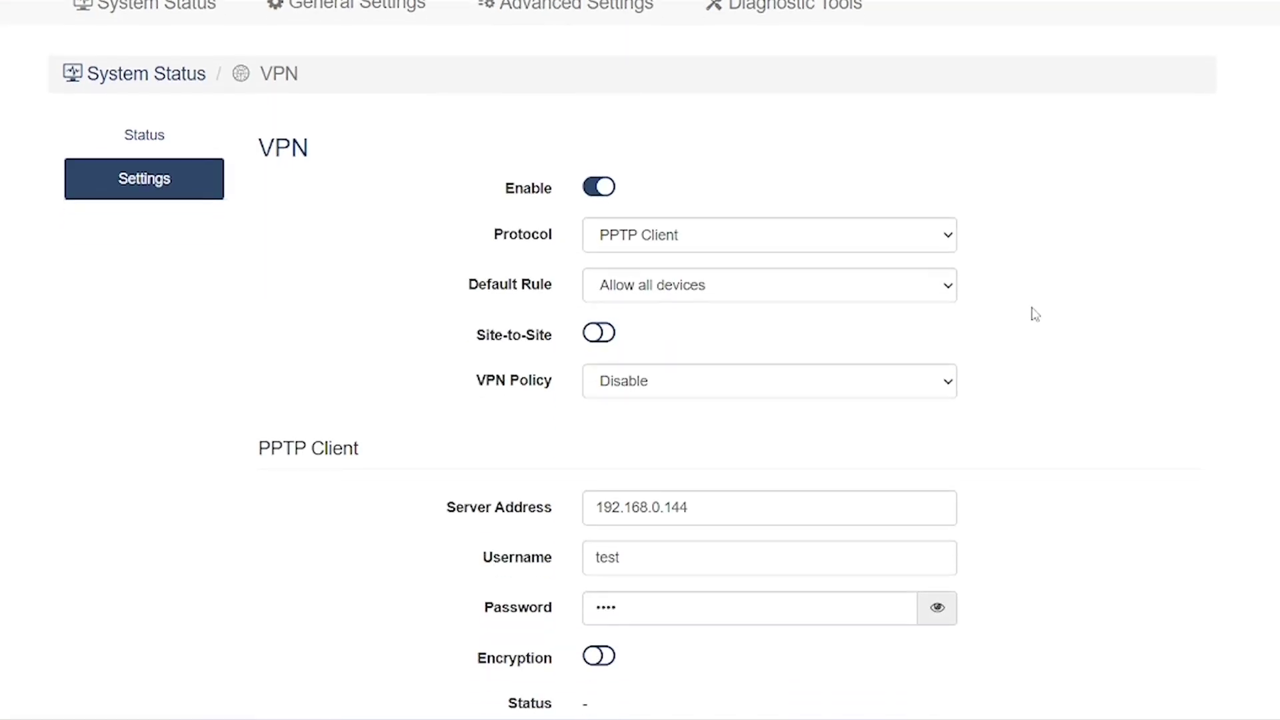
scroll(1014, 314, down, 2)
click(932, 142)
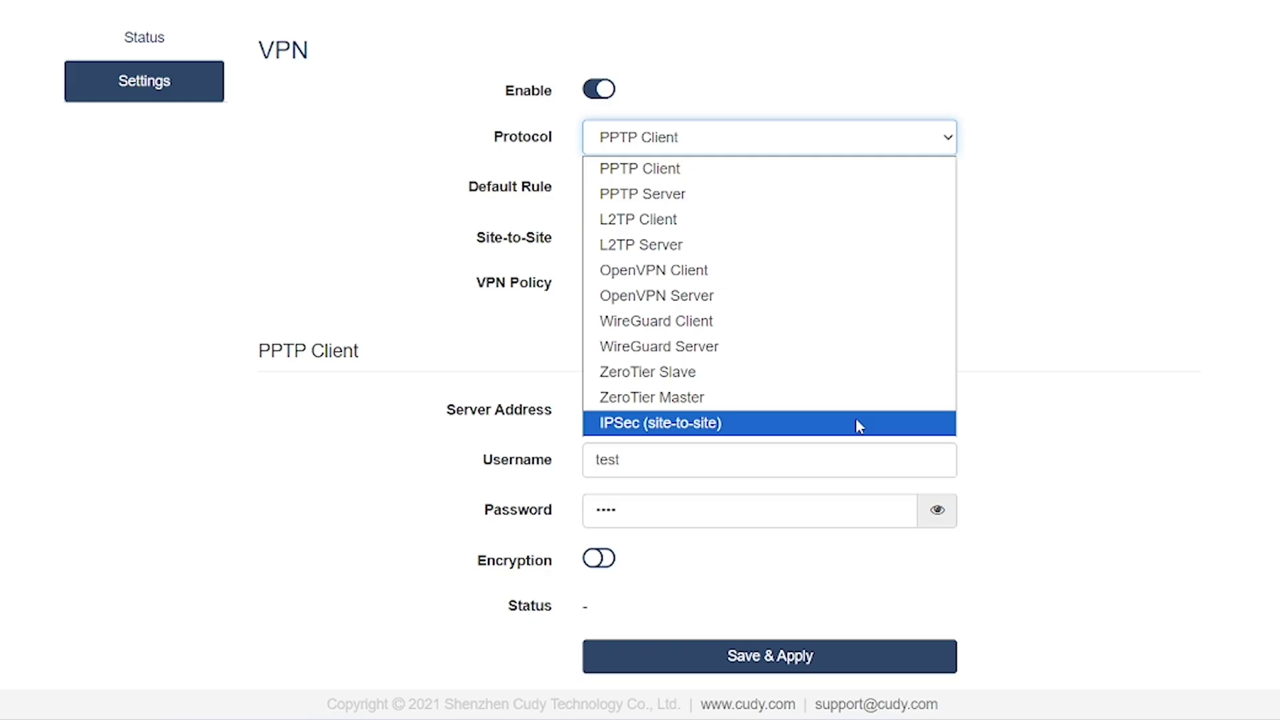
click(1090, 424)
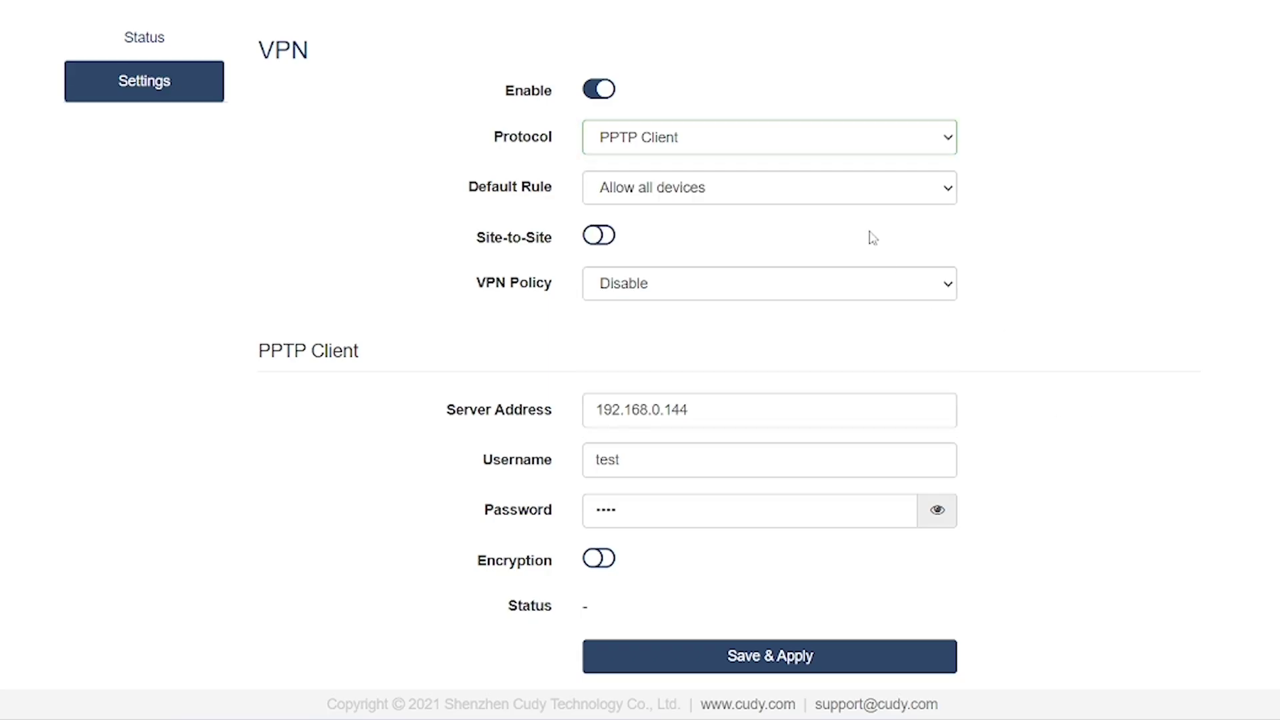
click(880, 199)
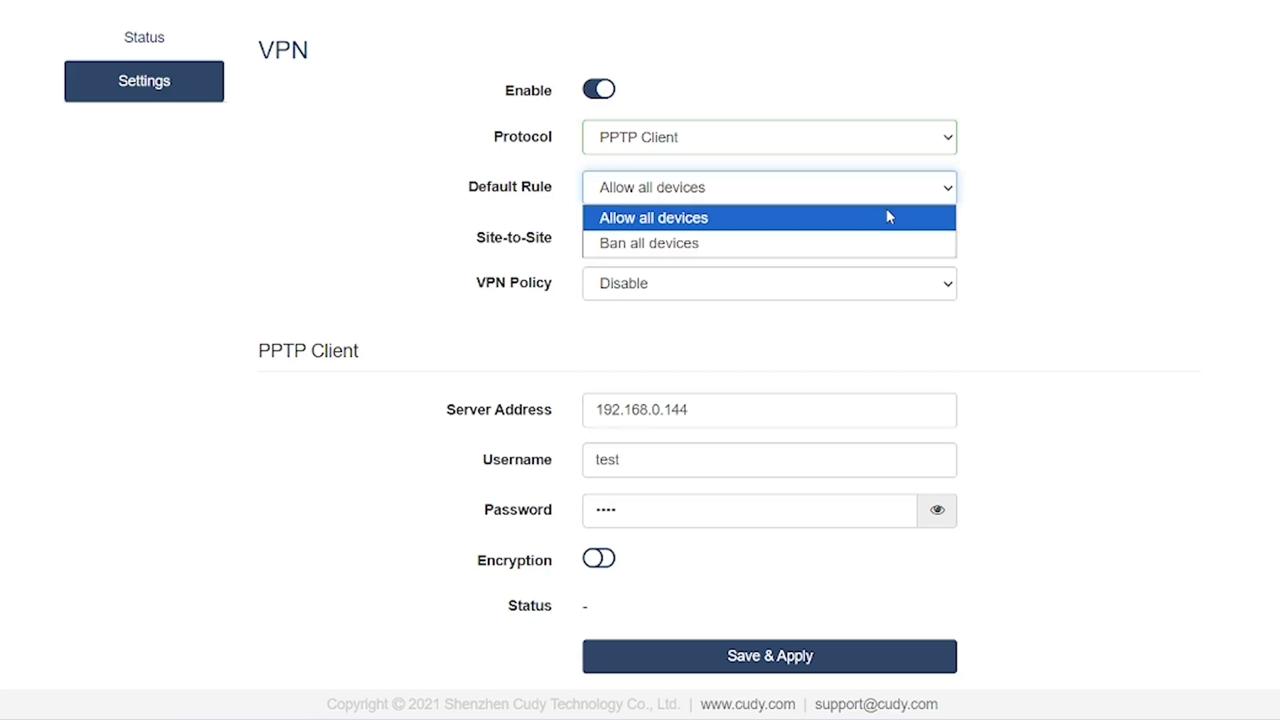
click(1166, 204)
click(917, 281)
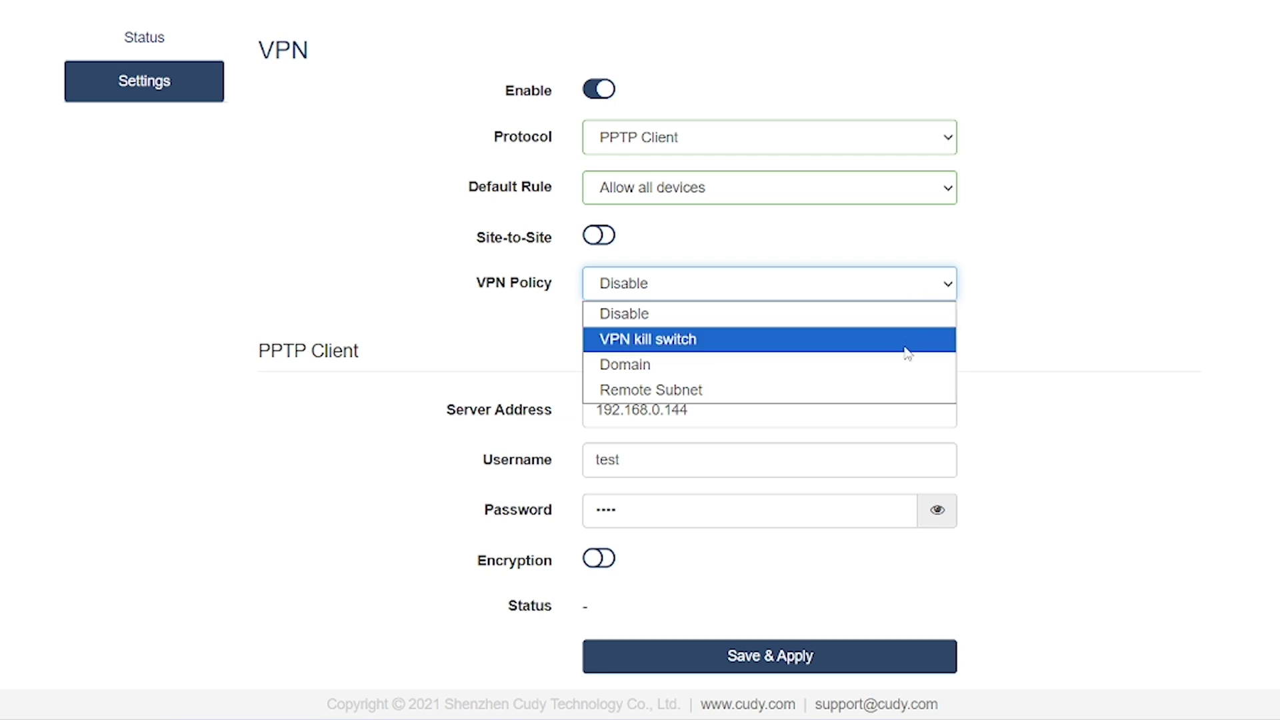
click(1122, 417)
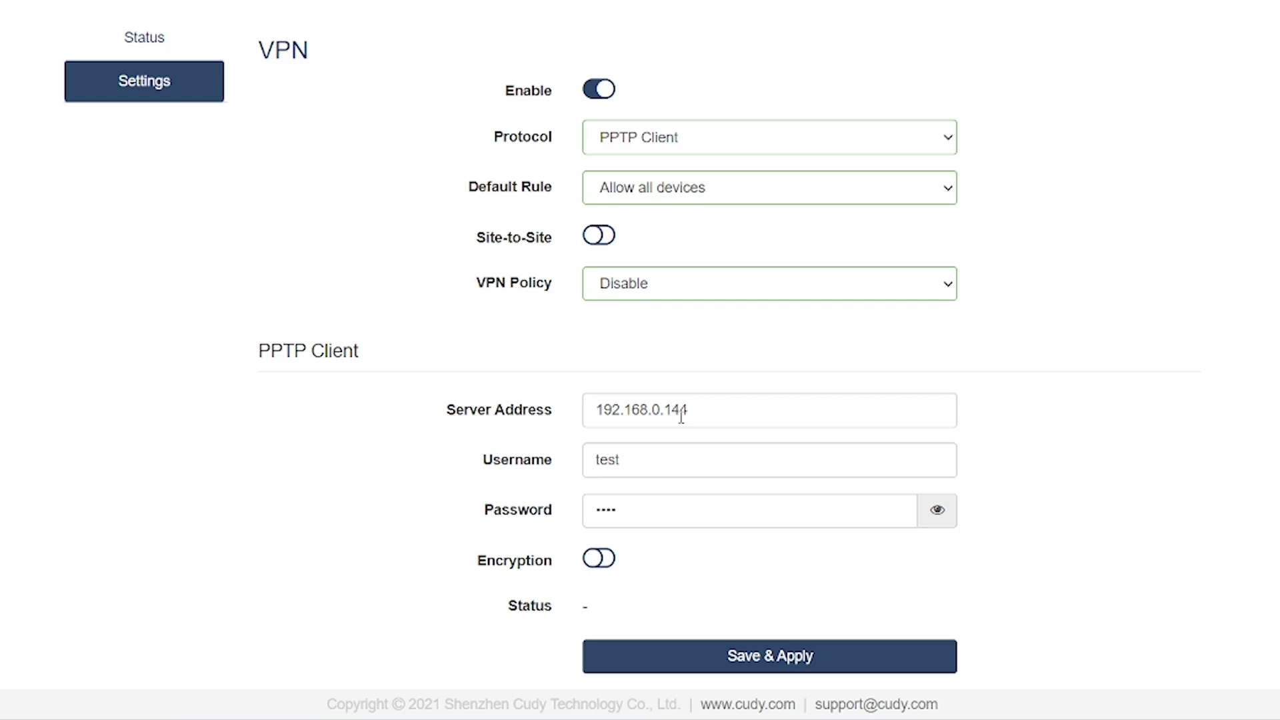
Step: Check server 192.168.0.144, toggle encryption on then off, and Save & Apply
drag(681, 412, 539, 417)
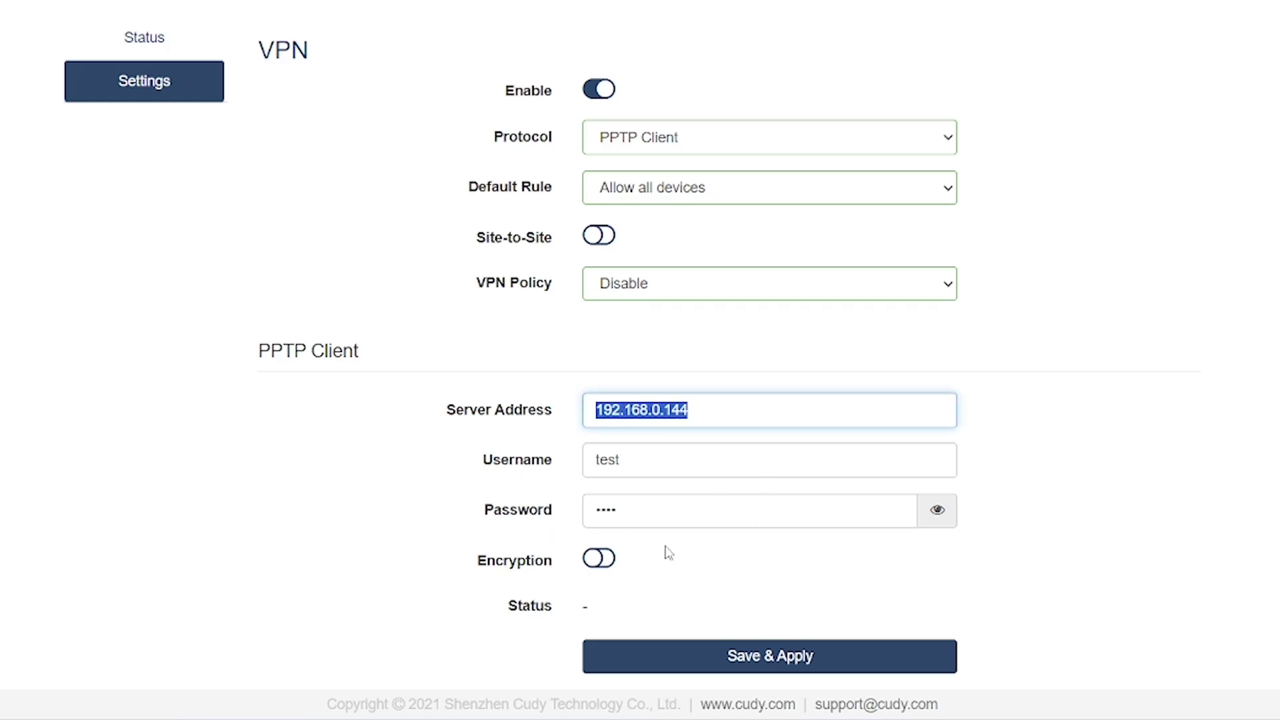
click(604, 562)
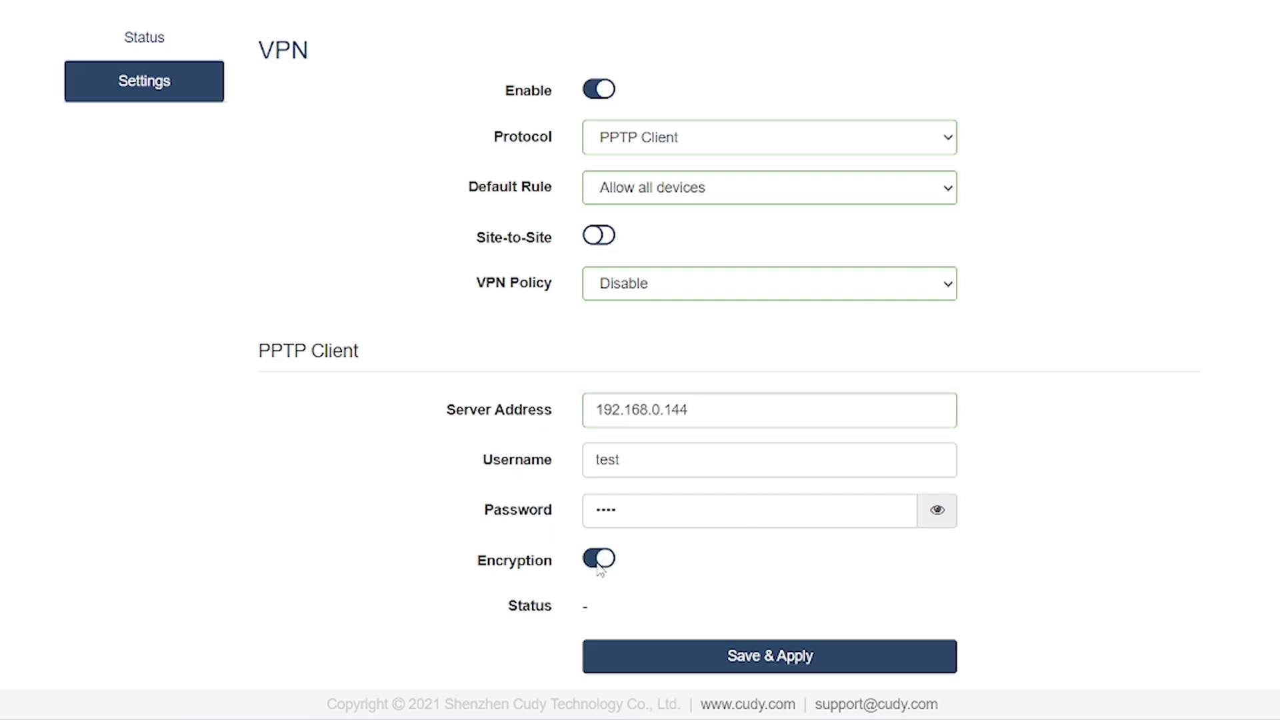
click(600, 566)
click(633, 656)
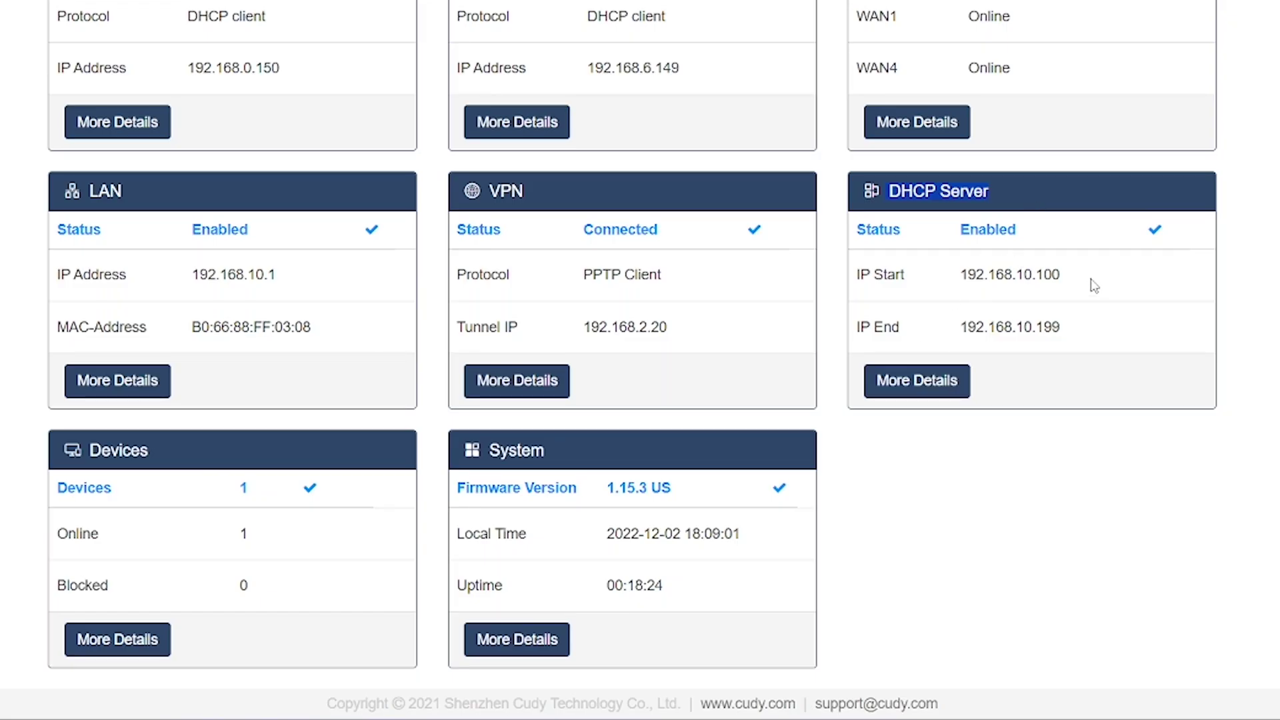
drag(1095, 285, 939, 280)
drag(1090, 337, 938, 335)
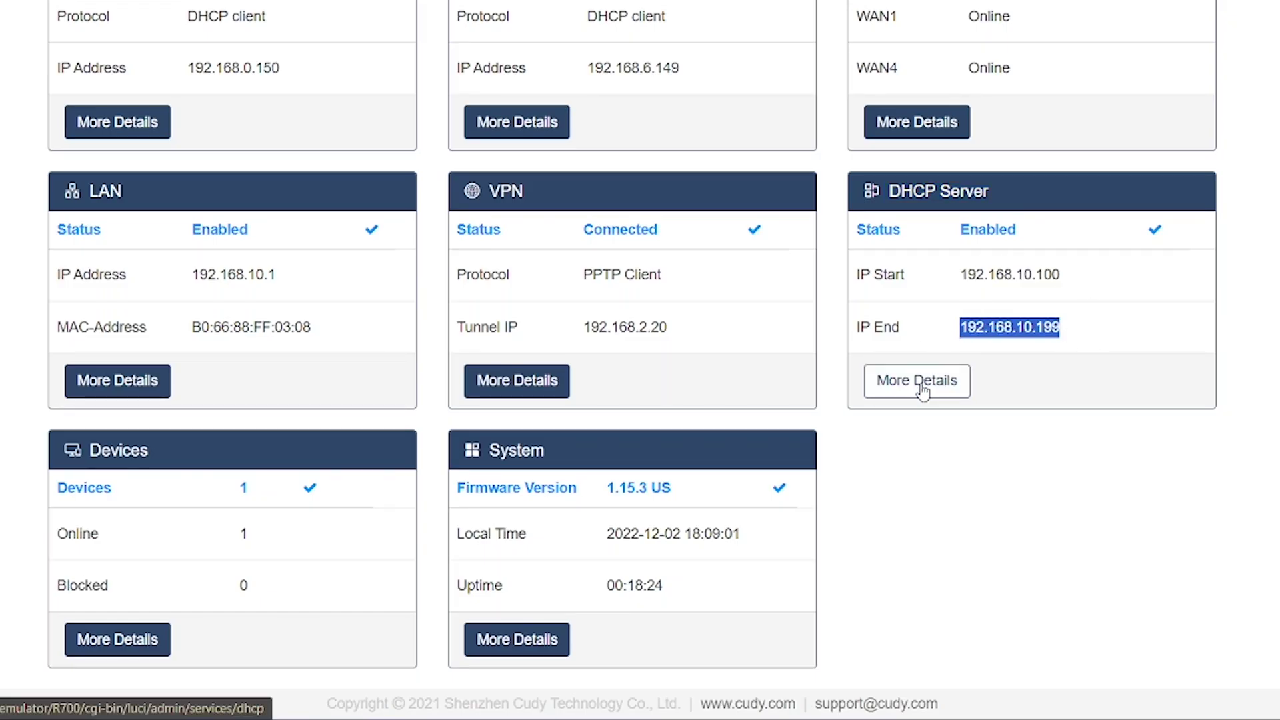
click(921, 385)
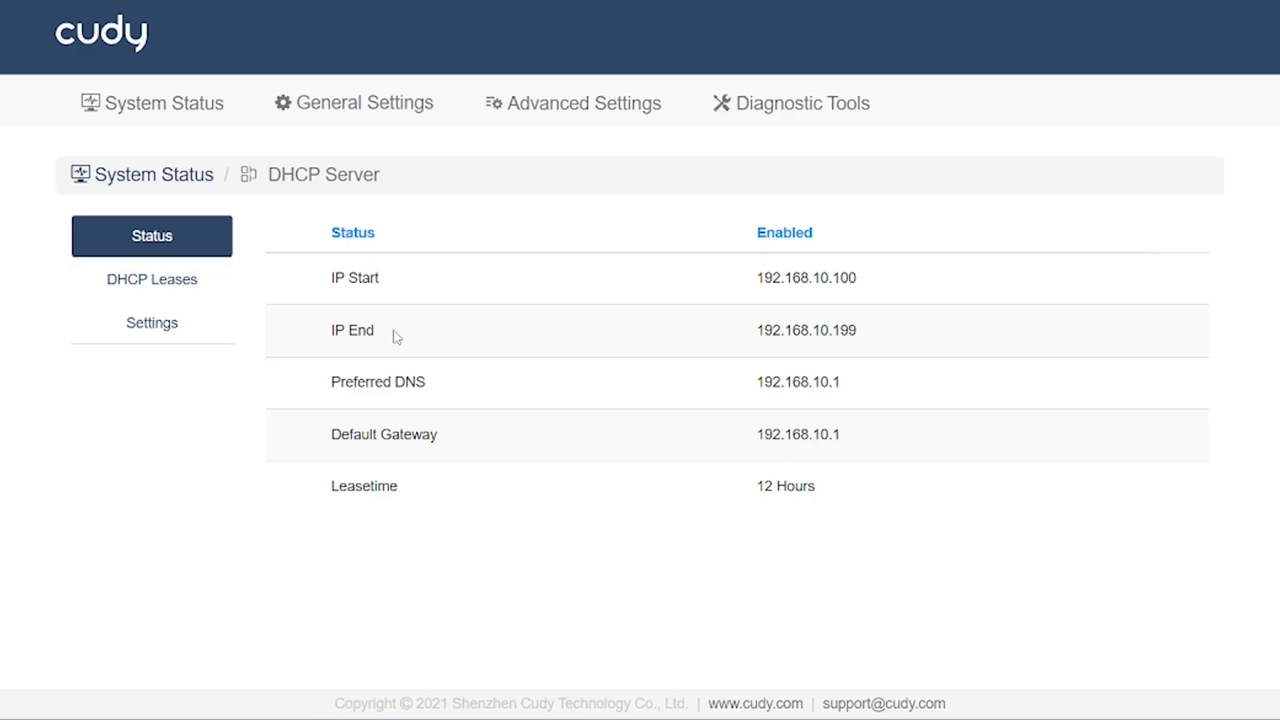
click(182, 280)
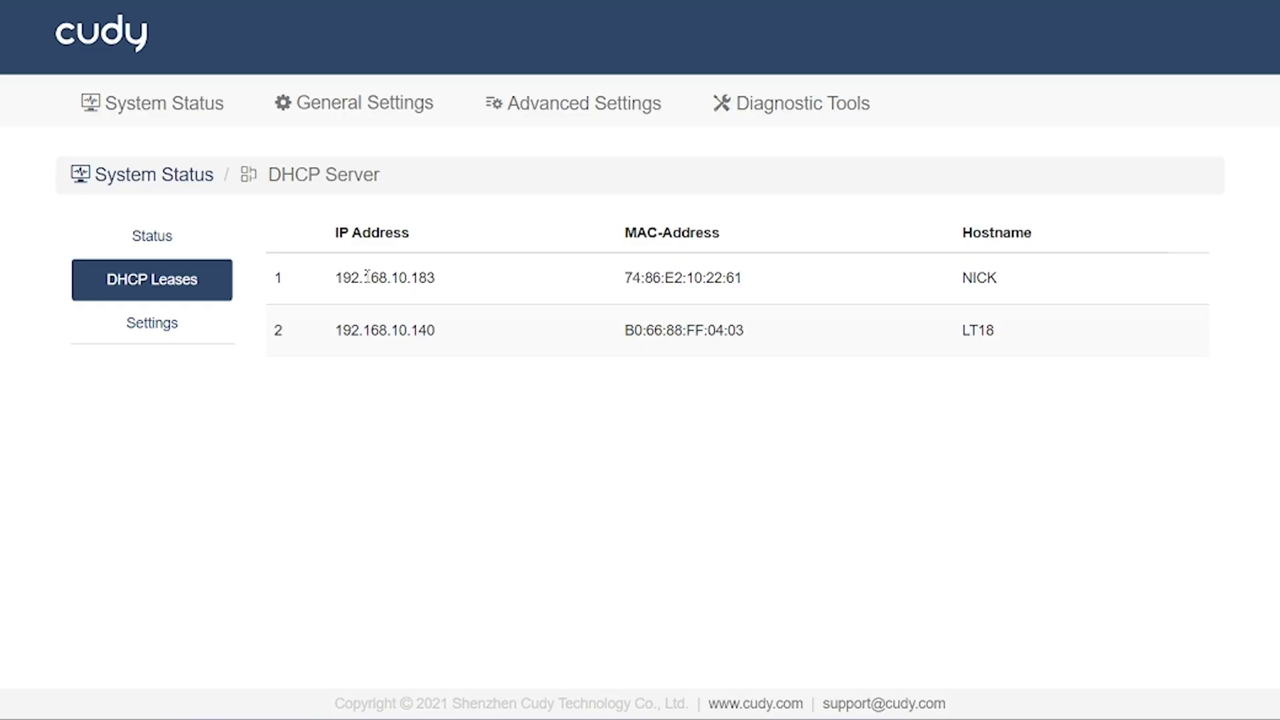
click(166, 322)
scroll(474, 410, down, 2)
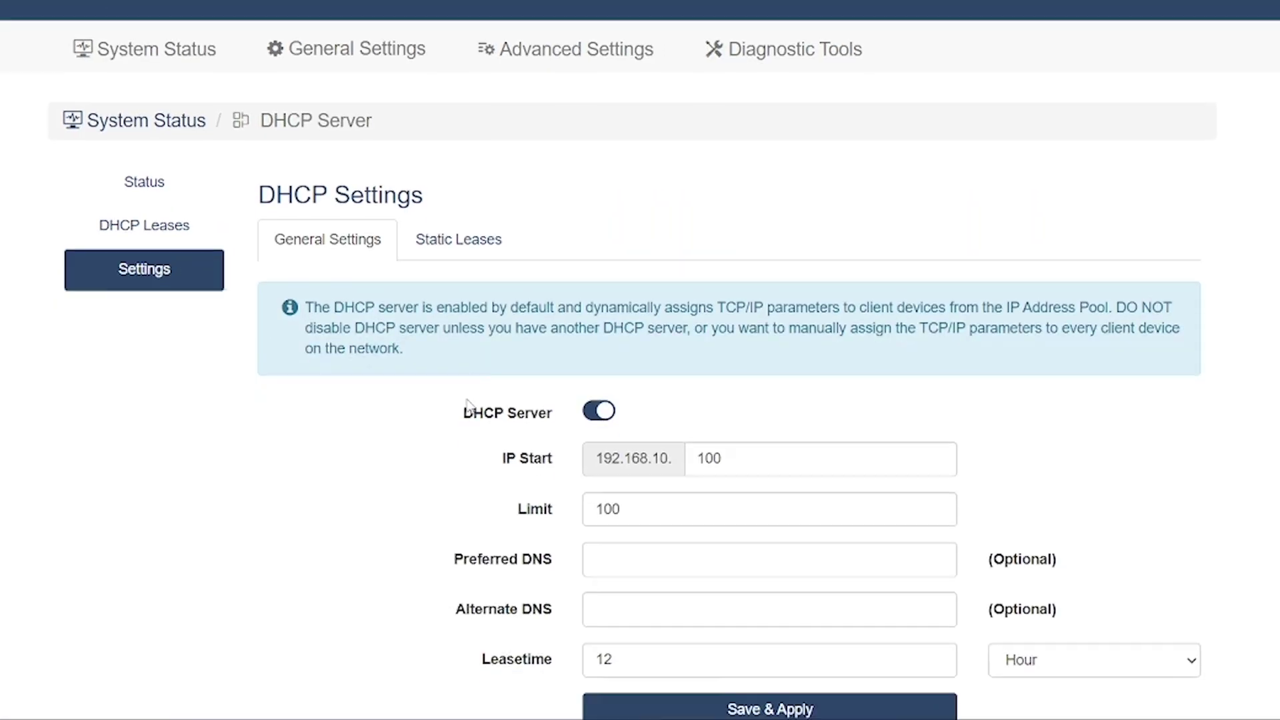
drag(674, 454, 488, 460)
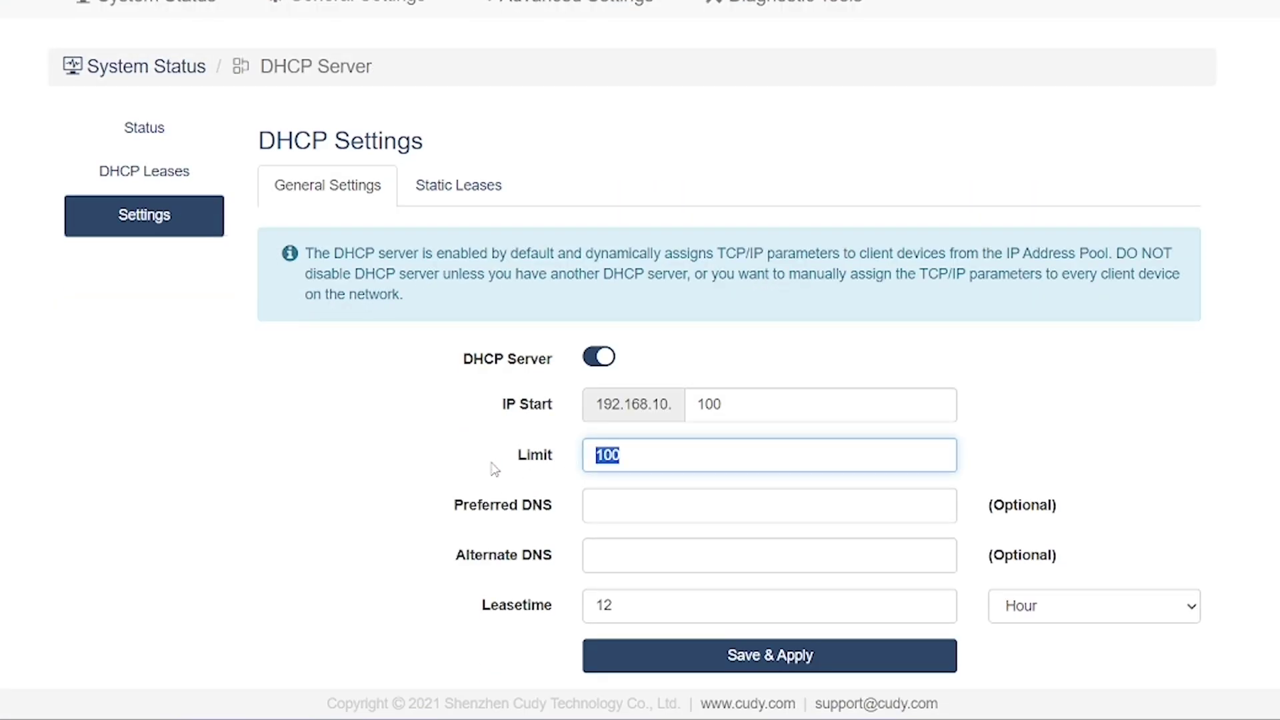
click(616, 510)
click(621, 564)
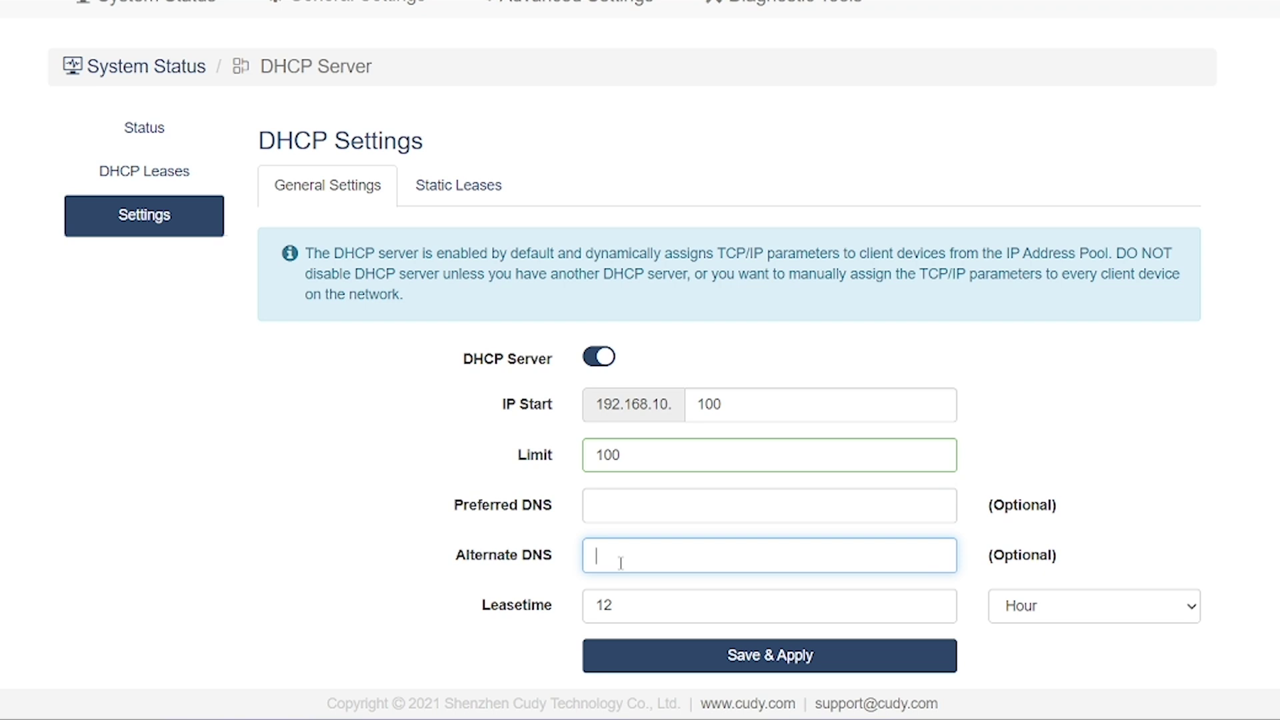
drag(622, 604, 442, 622)
click(448, 626)
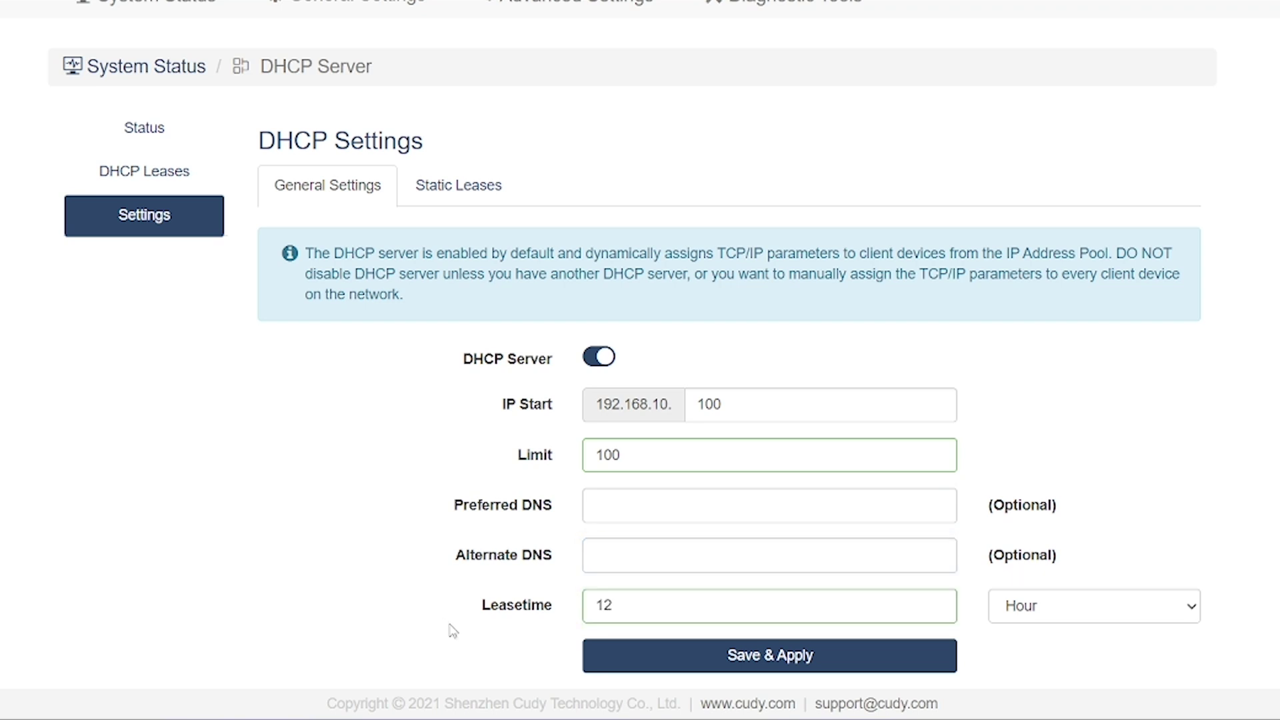
click(459, 184)
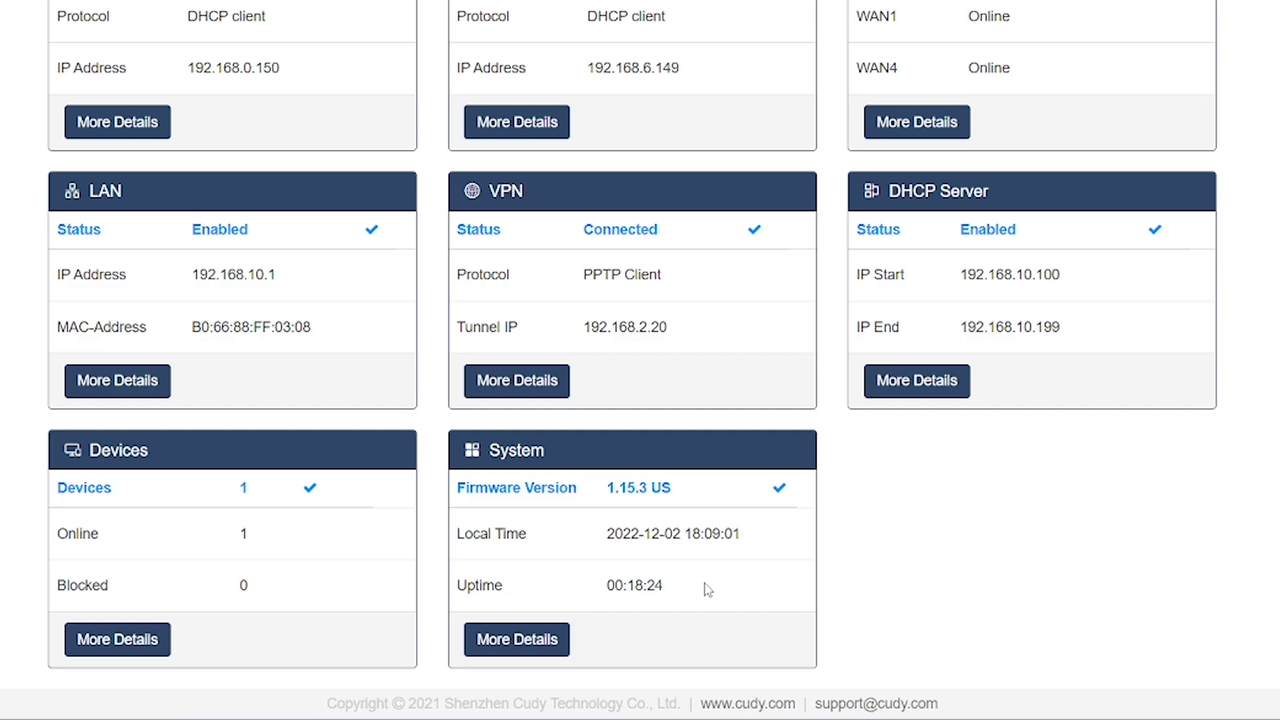
click(132, 642)
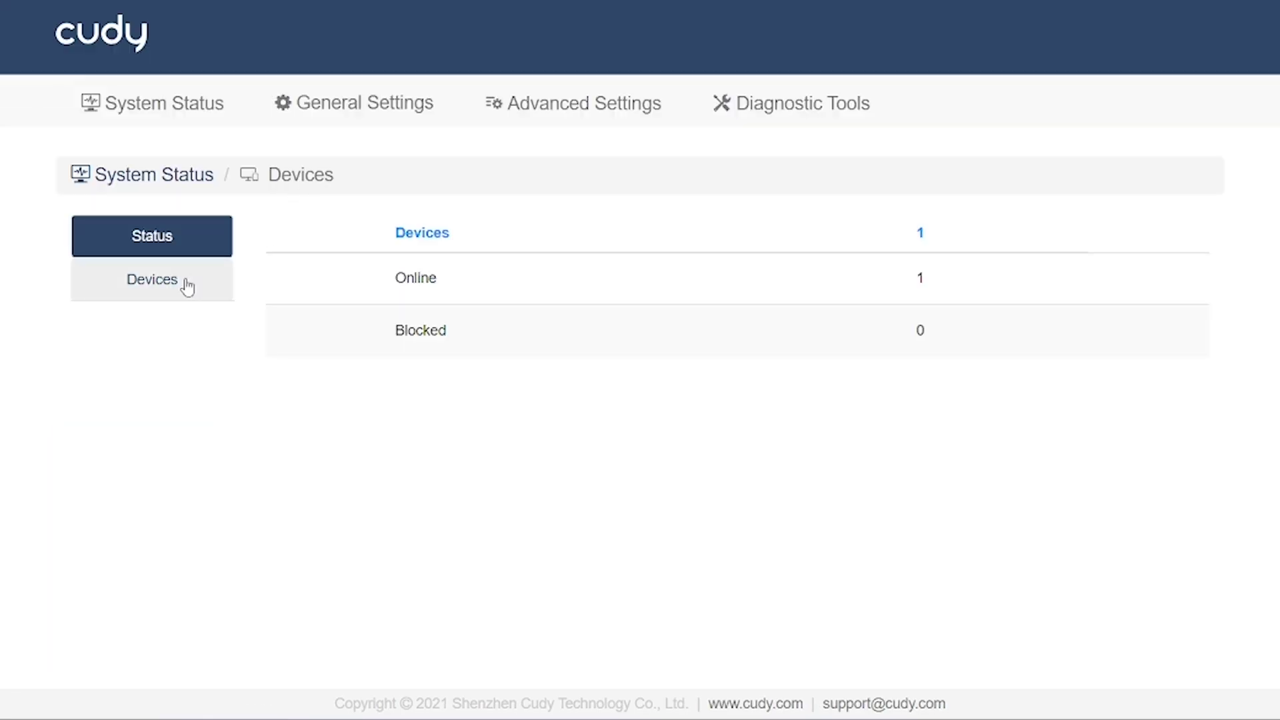
click(161, 291)
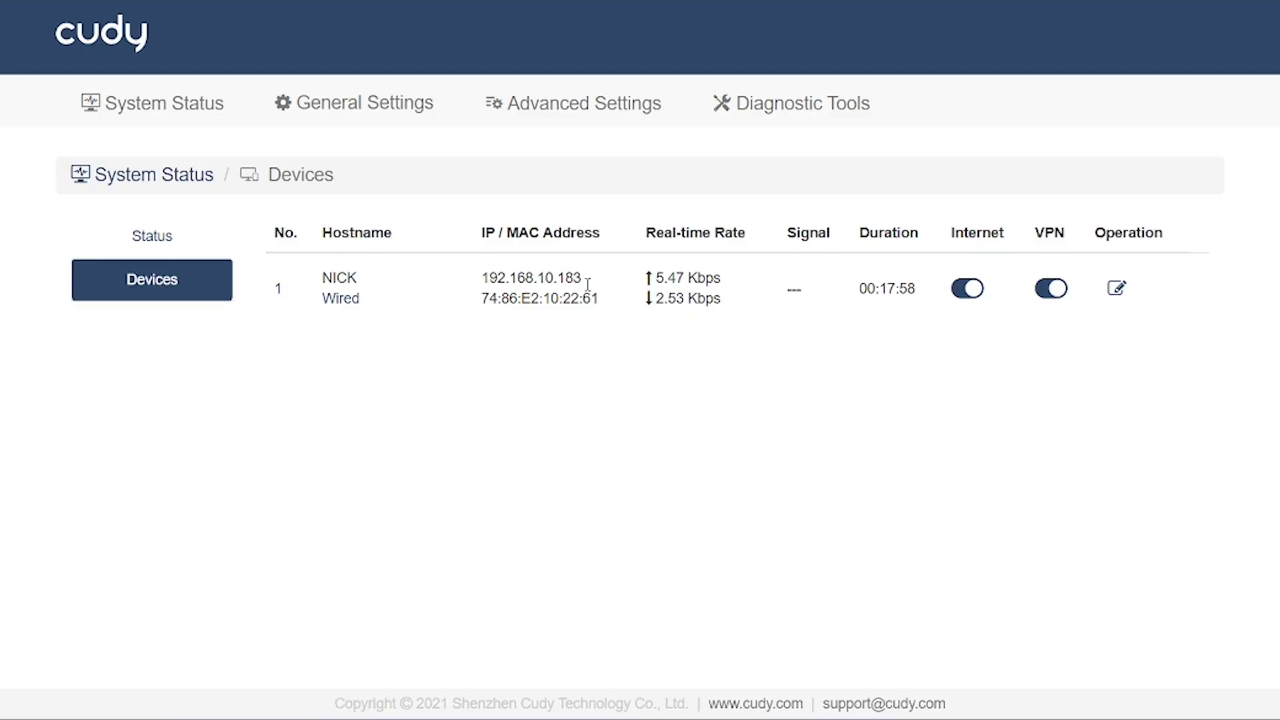
drag(656, 277, 727, 279)
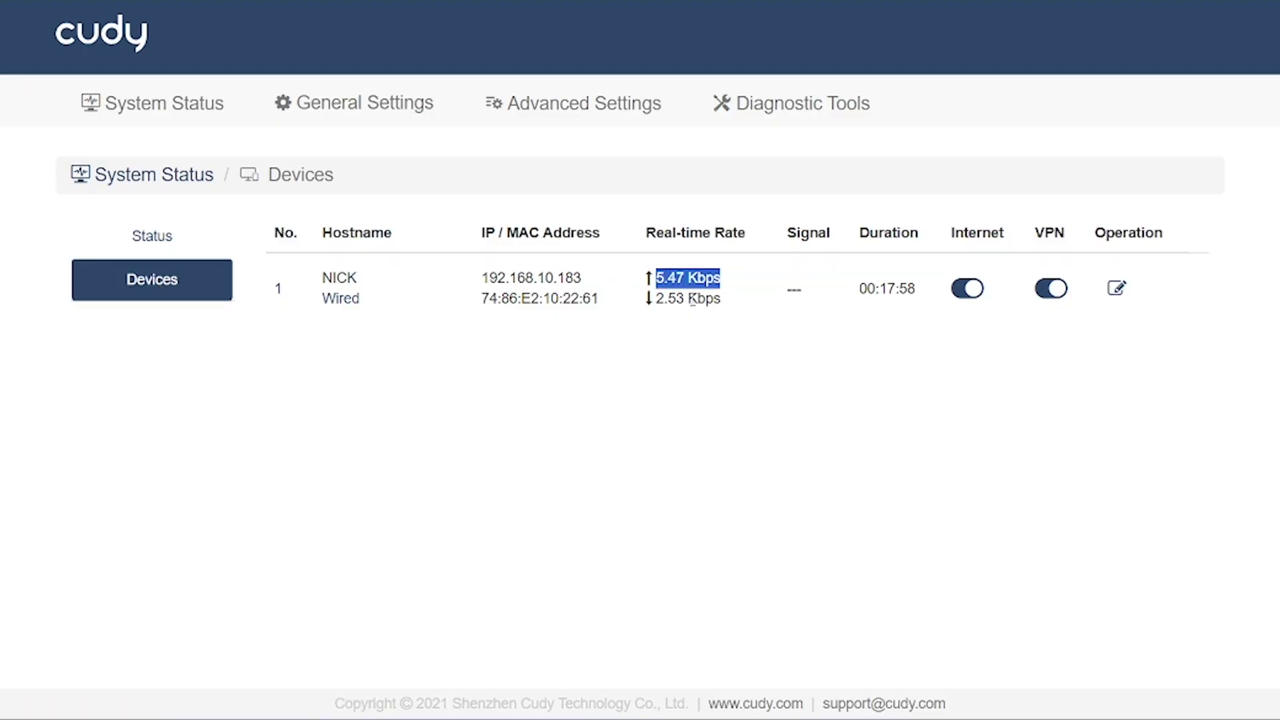
drag(659, 300, 756, 307)
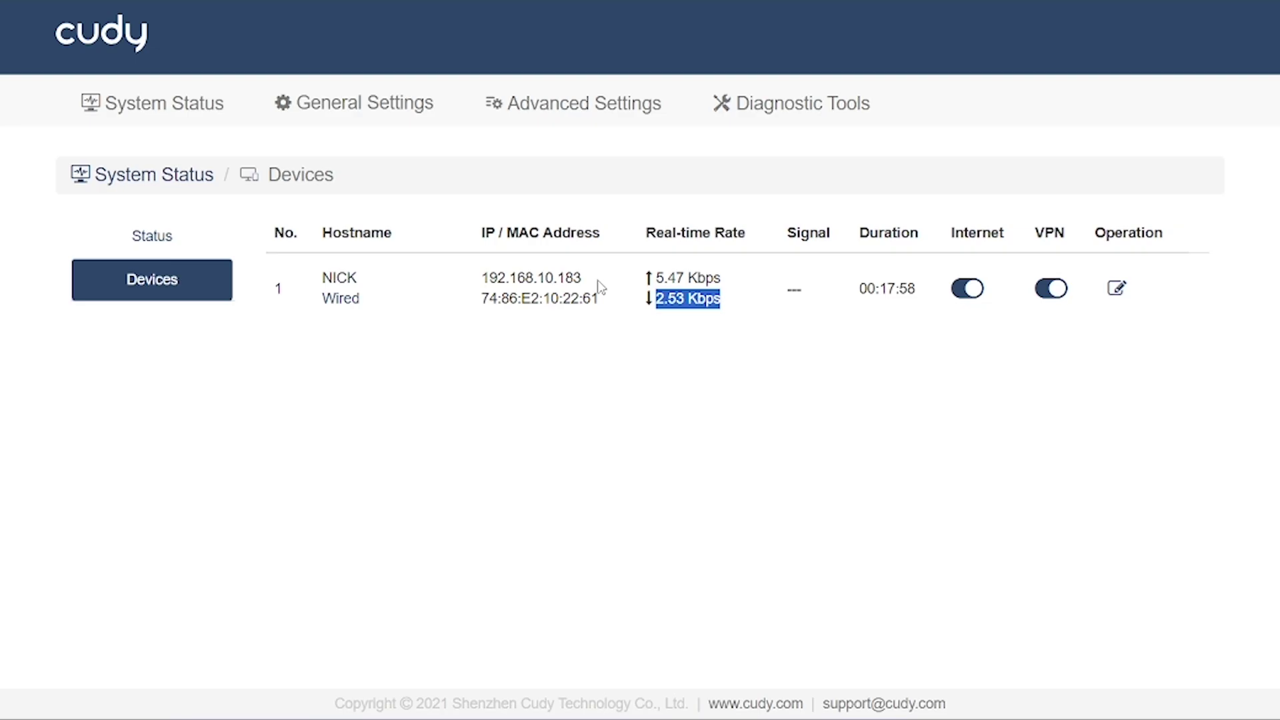
drag(600, 287, 461, 285)
click(611, 305)
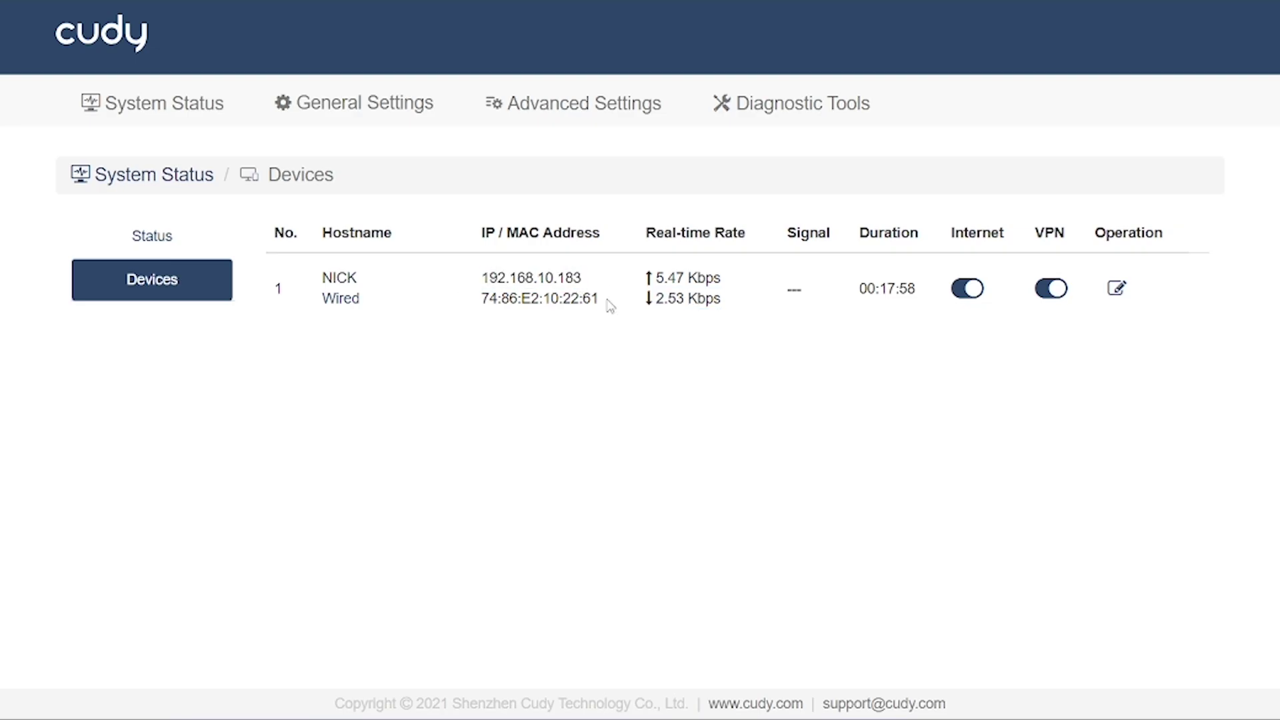
drag(610, 305, 480, 307)
drag(382, 300, 323, 304)
click(396, 301)
click(966, 294)
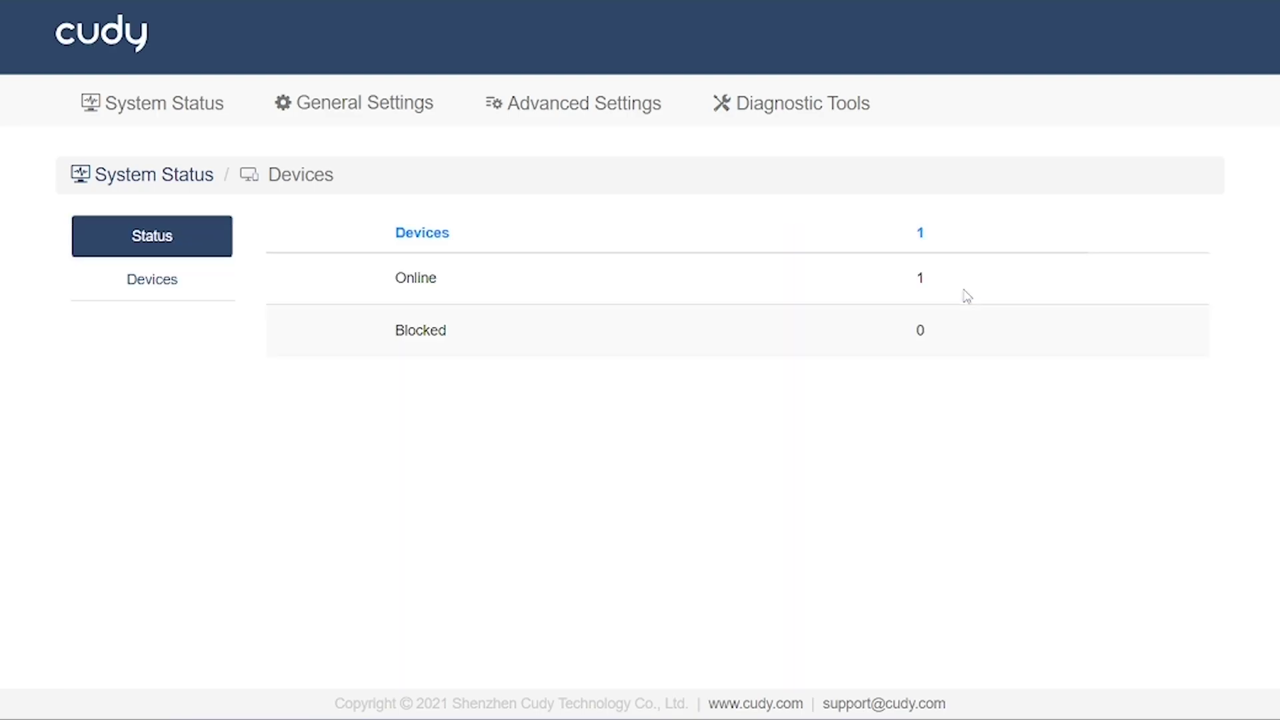
click(162, 279)
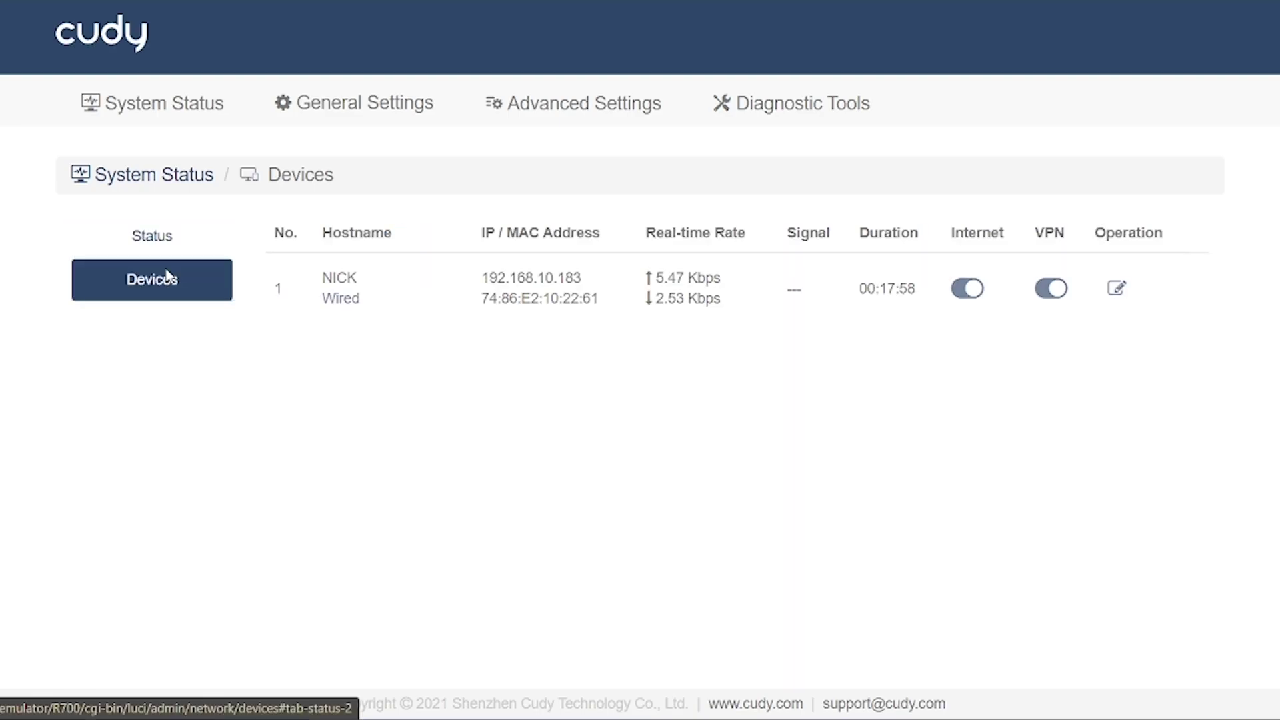
click(1060, 288)
click(154, 279)
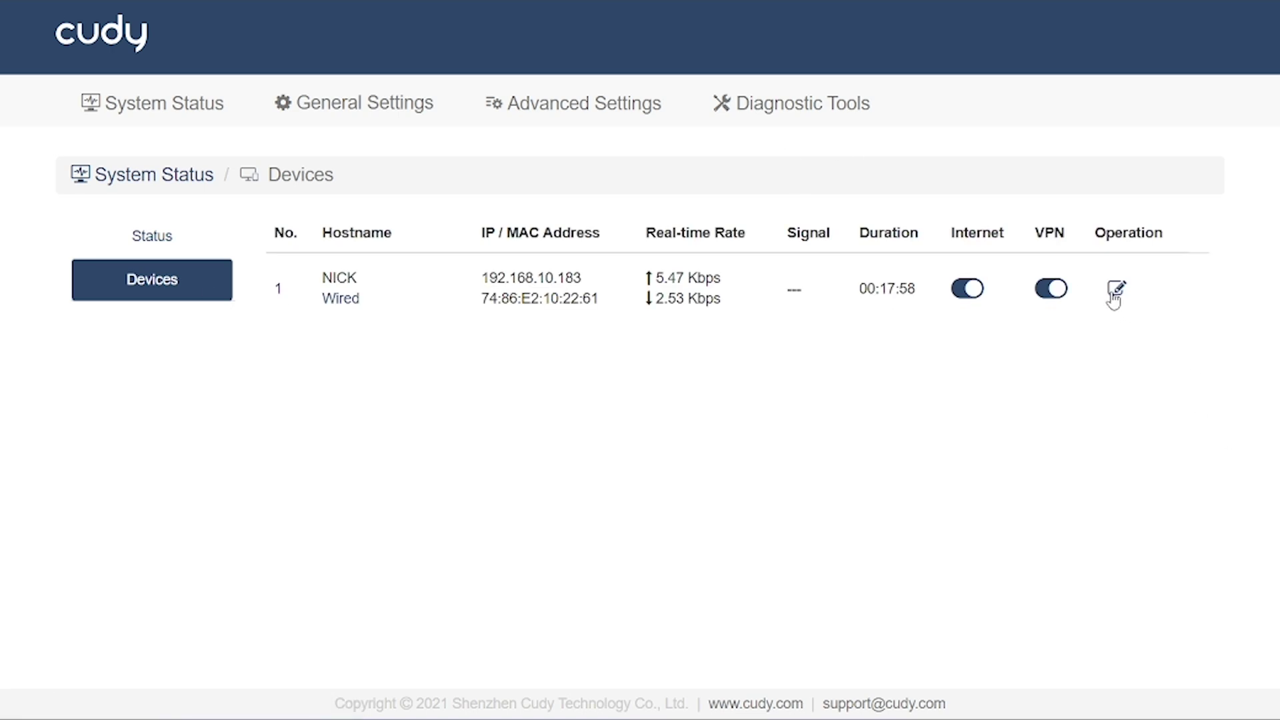
click(1116, 290)
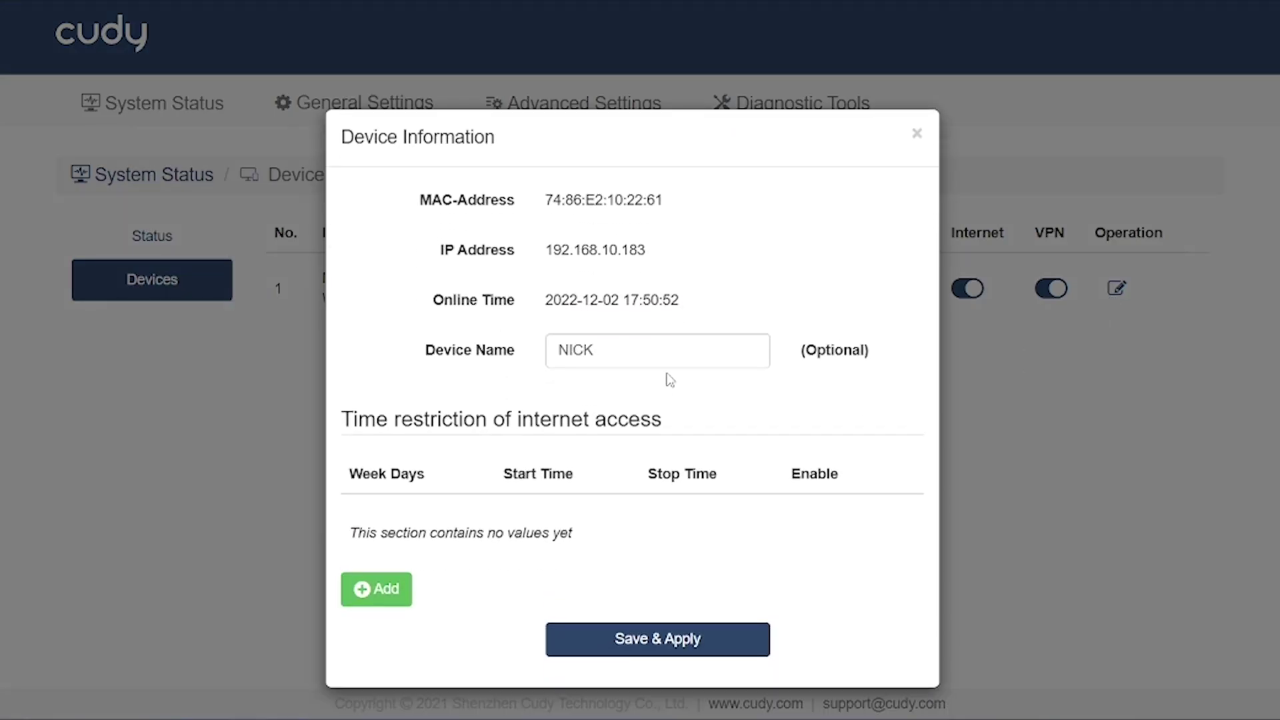
drag(672, 357, 454, 360)
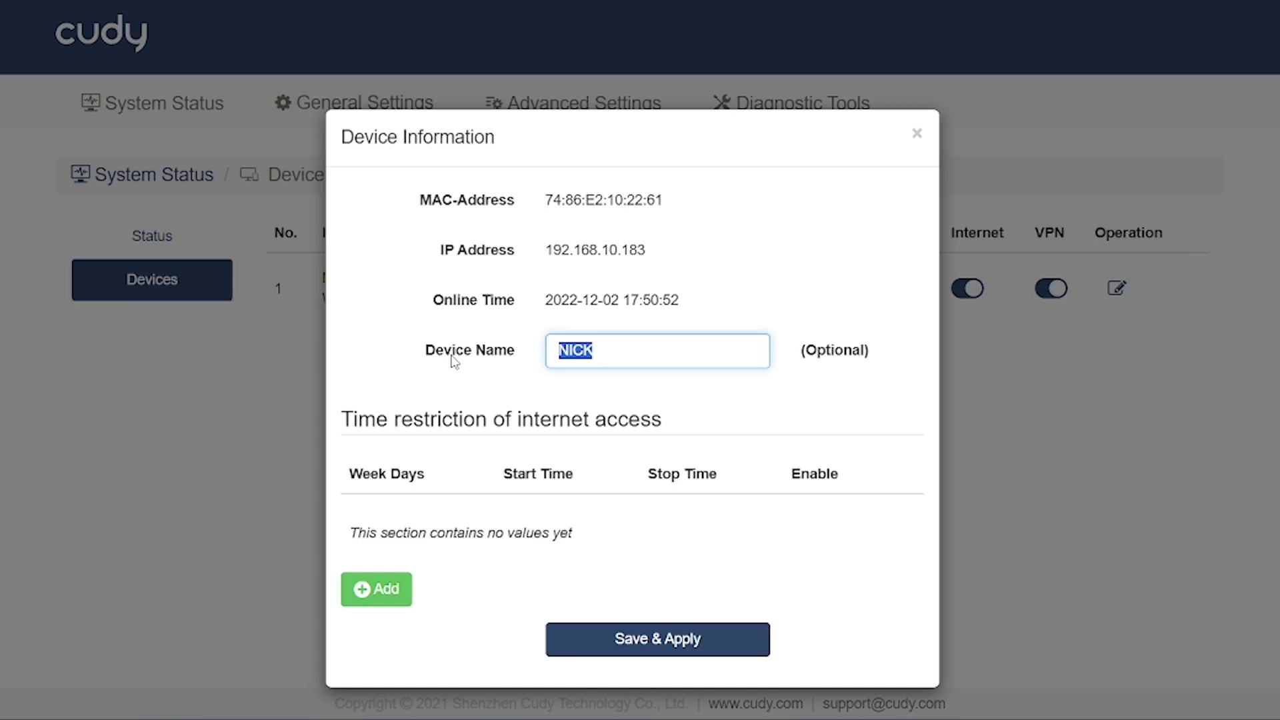
text(na)
text(name)
click(453, 360)
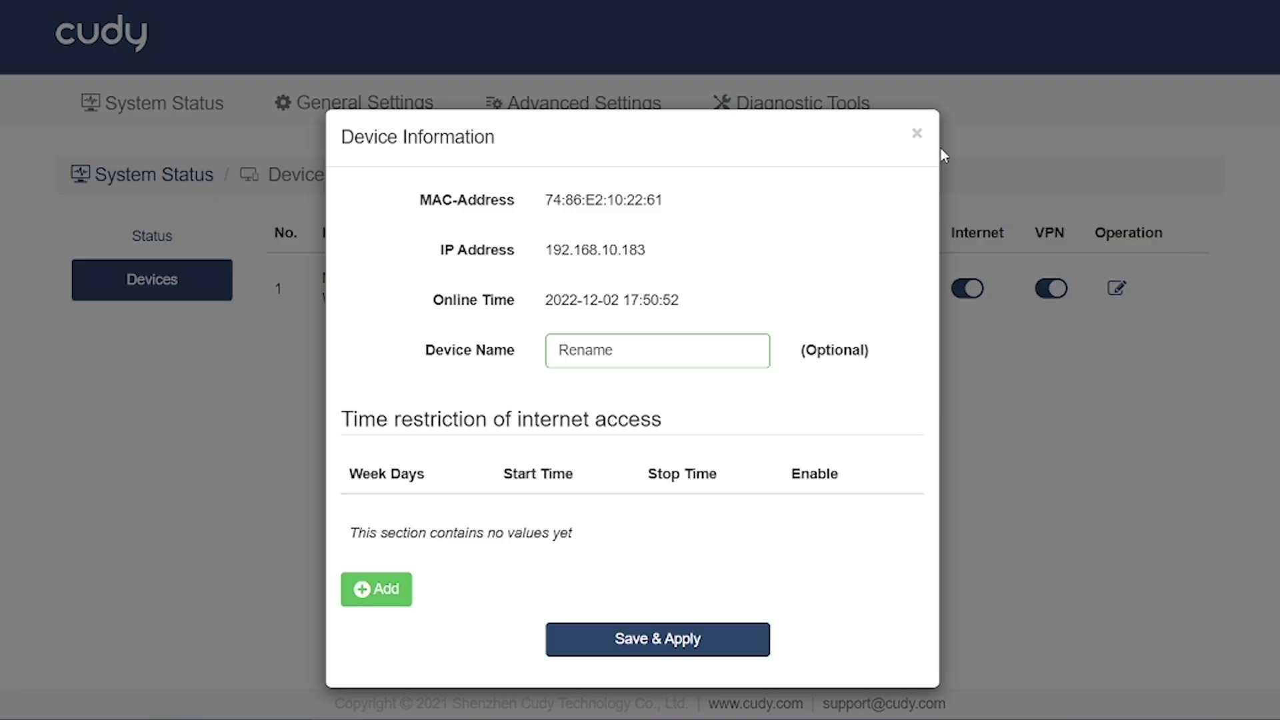
click(918, 135)
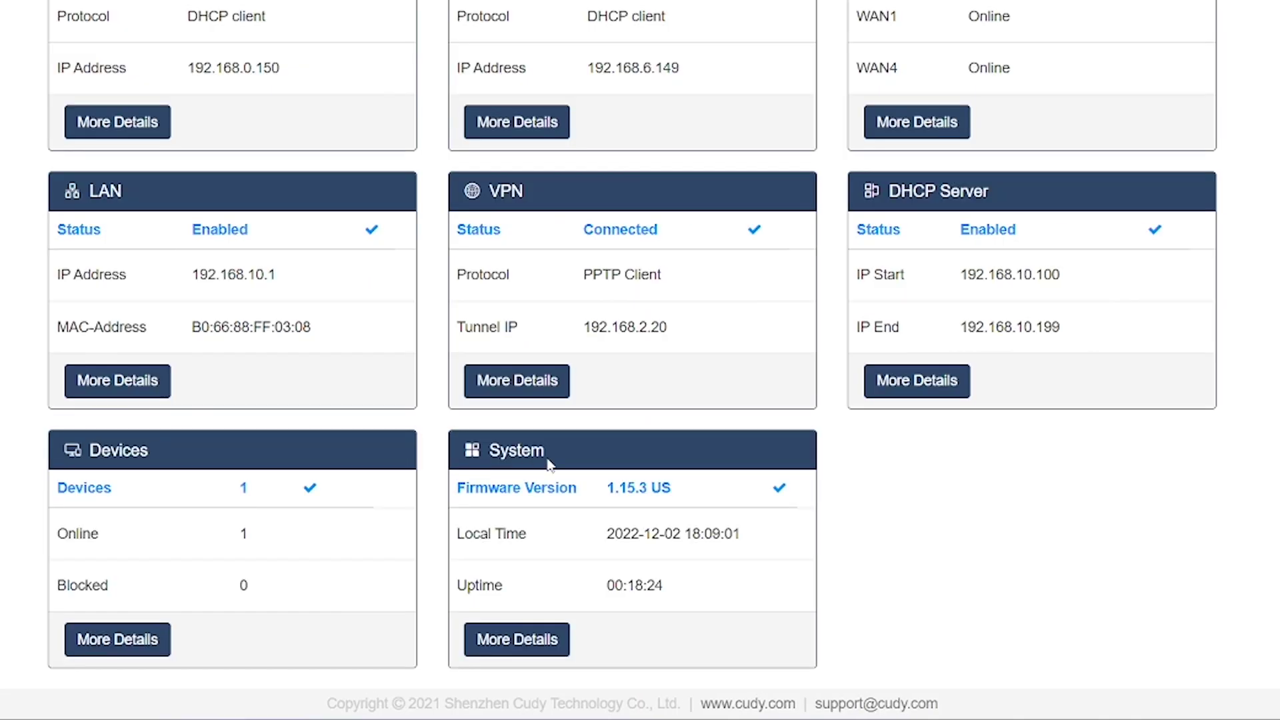
Step: Open the system status details and highlight the Firmware Version, Historic Version and Model (R700) fields
click(522, 642)
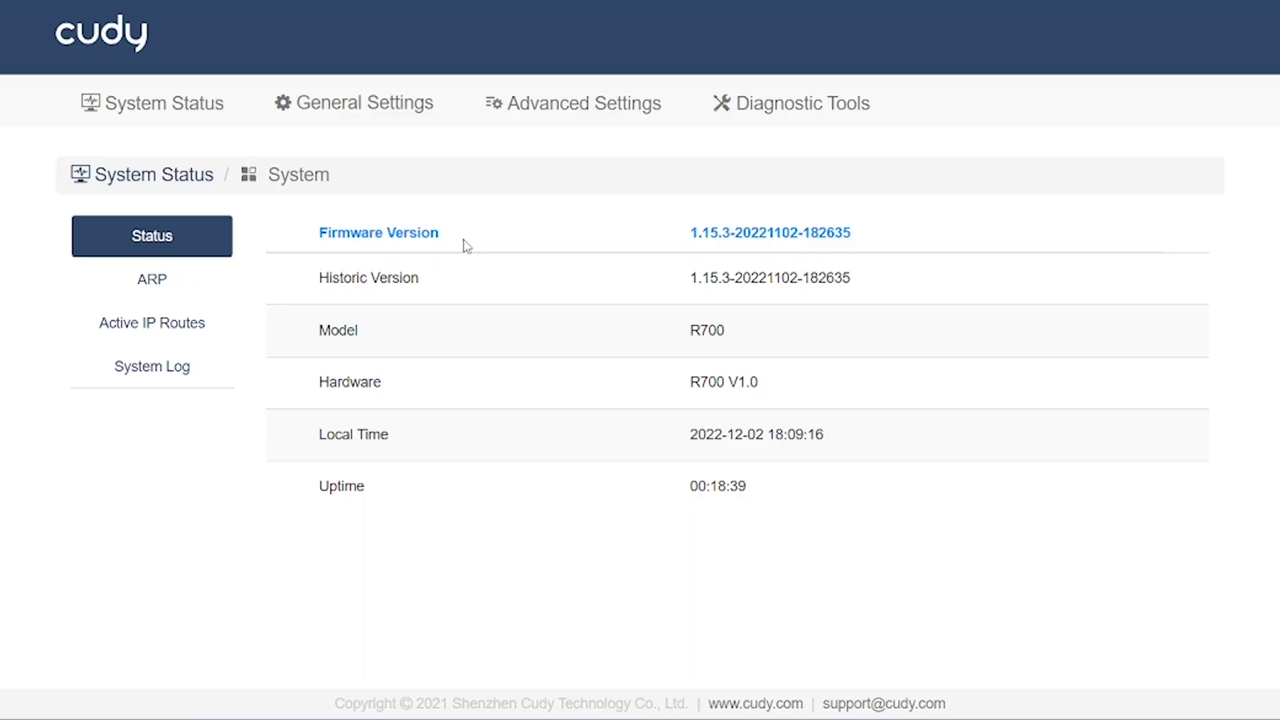
drag(465, 246, 287, 251)
drag(433, 288, 286, 289)
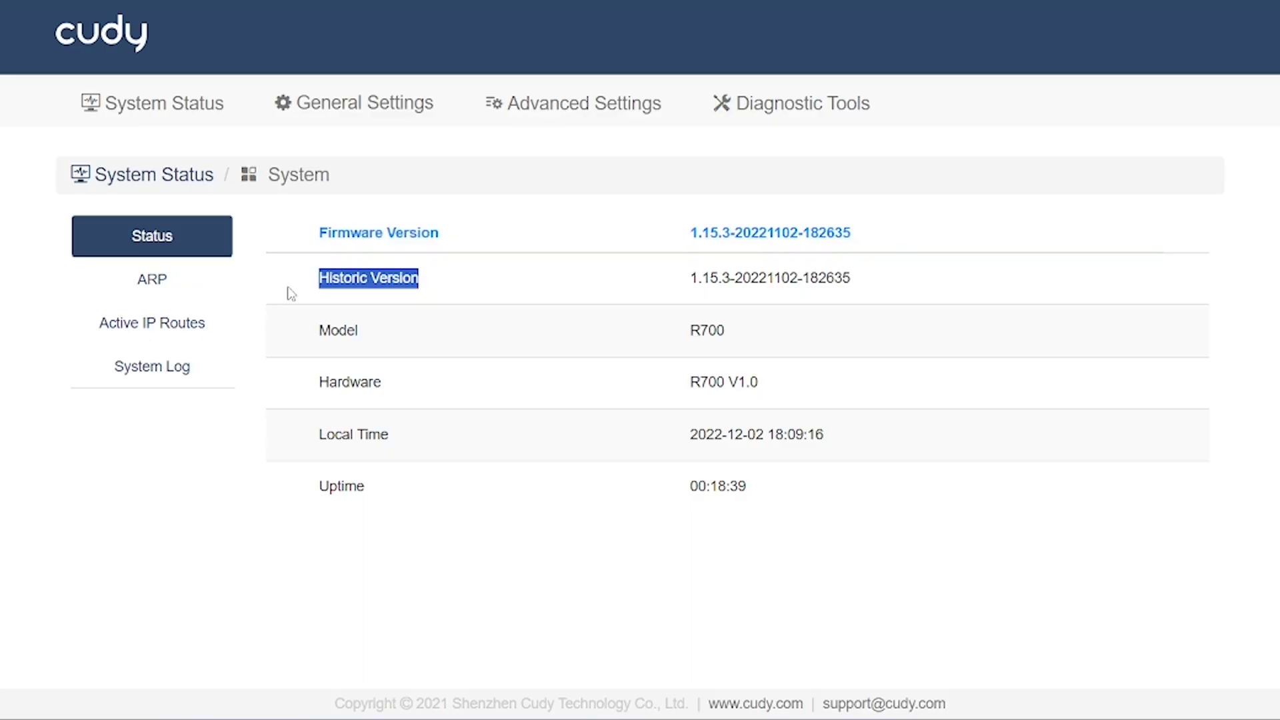
drag(465, 339, 306, 338)
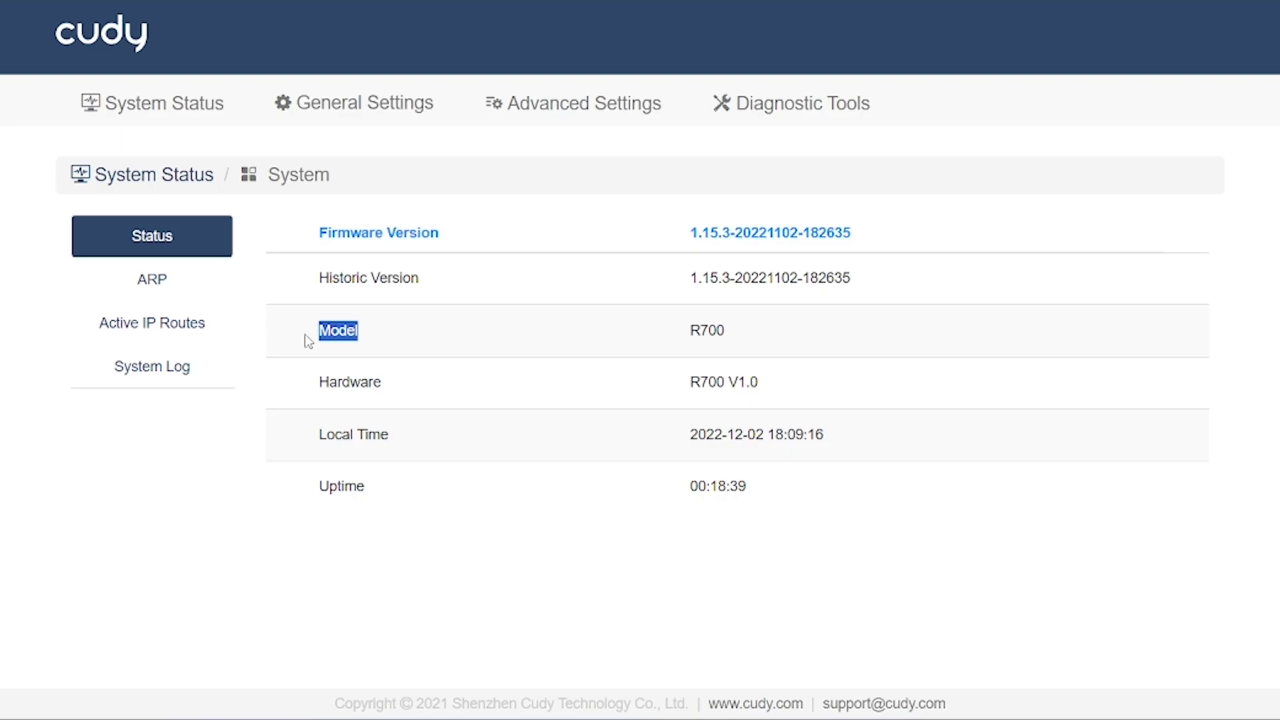
click(310, 340)
drag(742, 336, 637, 339)
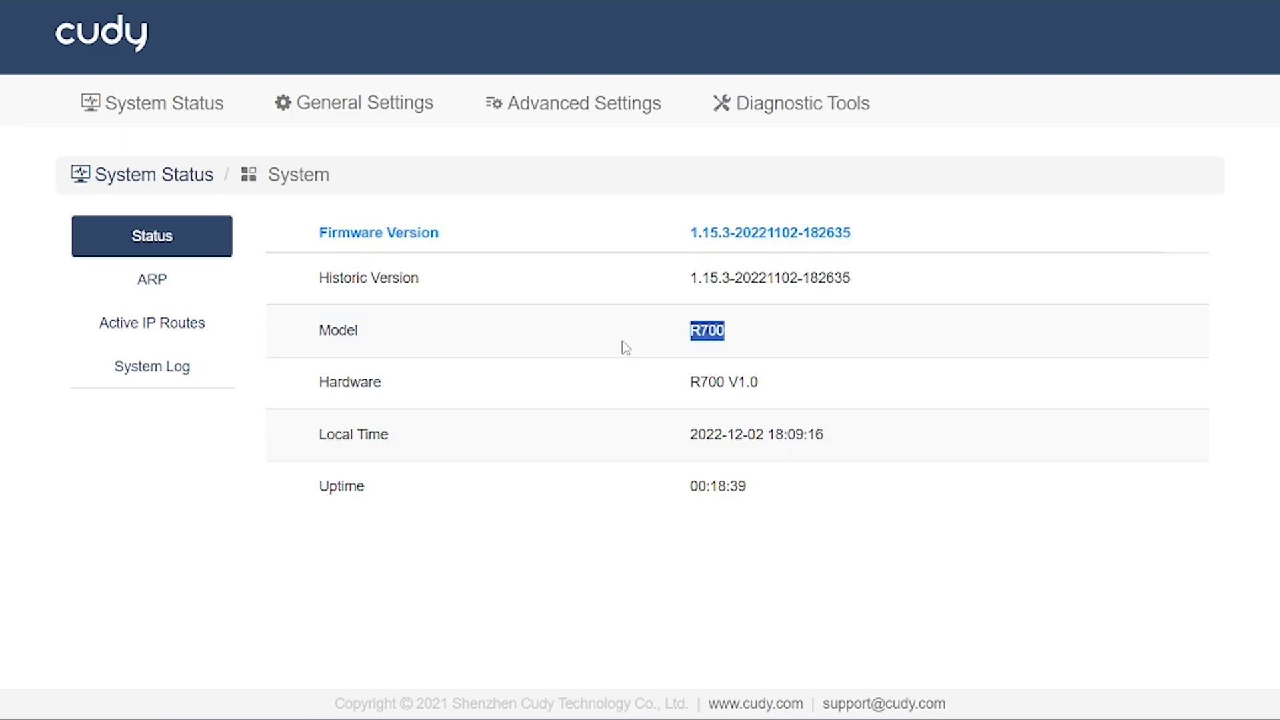
Step: View the ARP table and scroll its entries back to the top
click(165, 283)
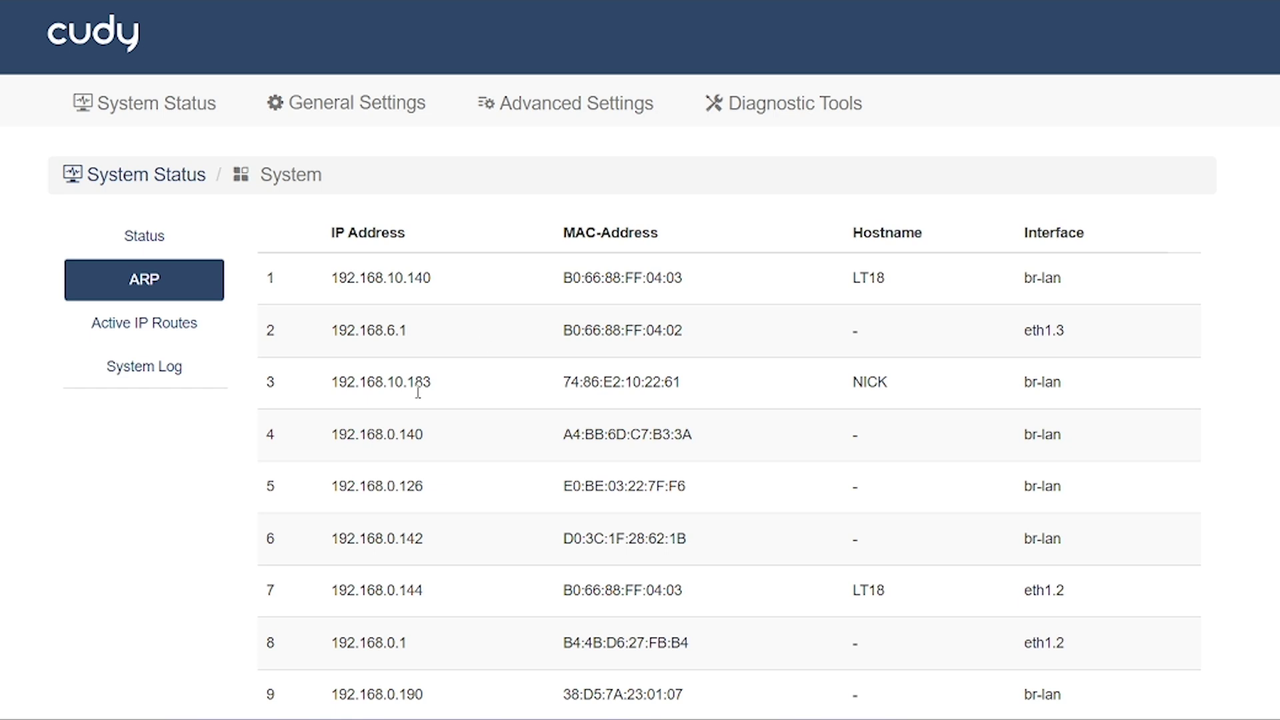
scroll(485, 391, down, 5)
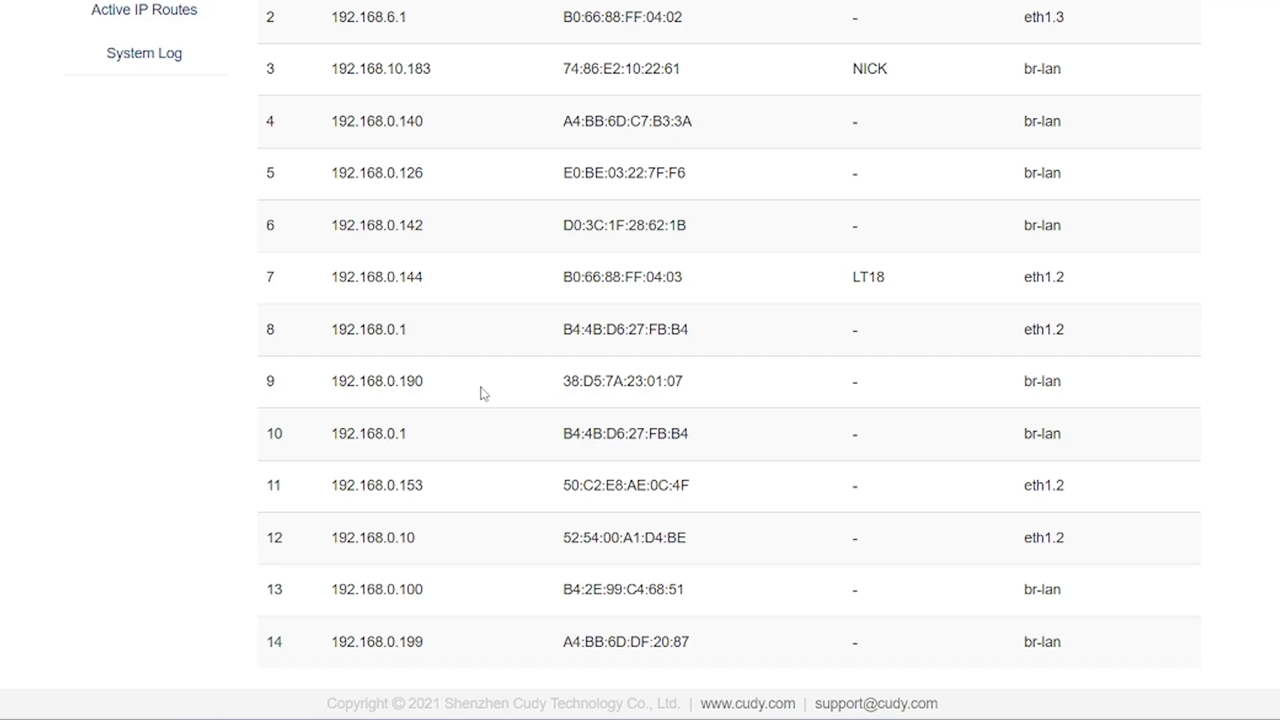
scroll(485, 393, up, 5)
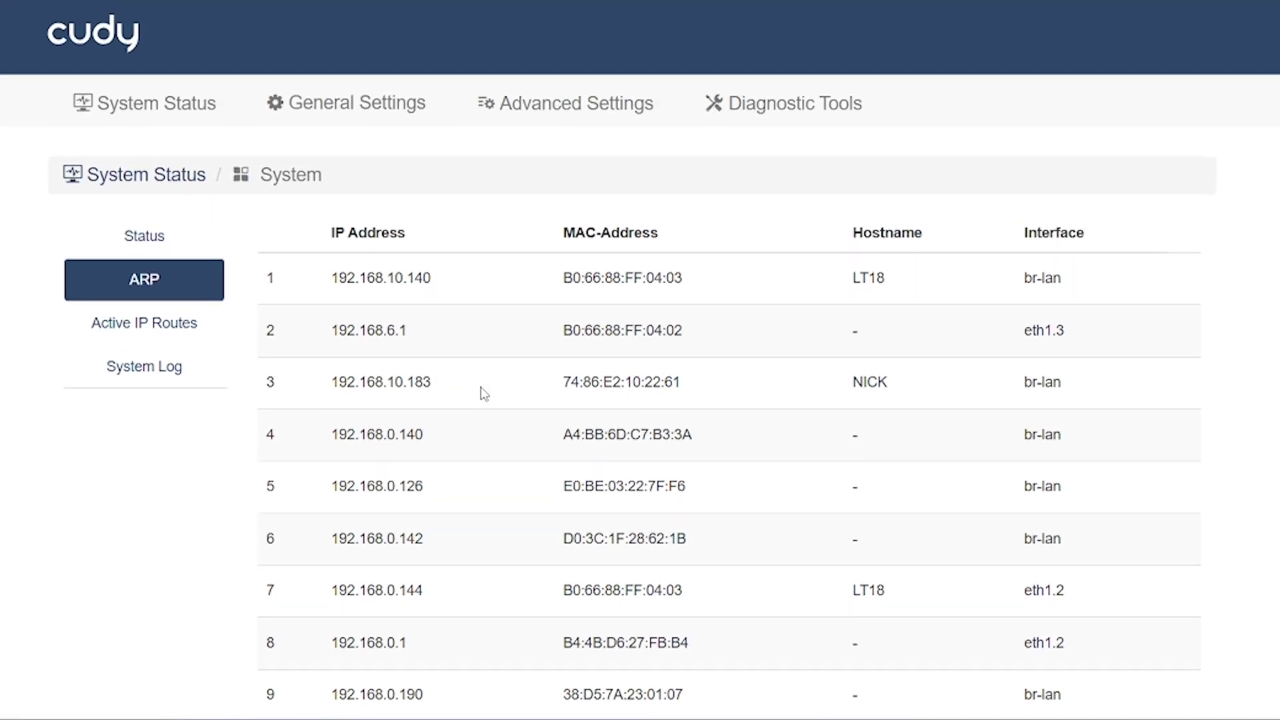
Step: Show the Active IP Routes table and scroll through the routes
click(152, 339)
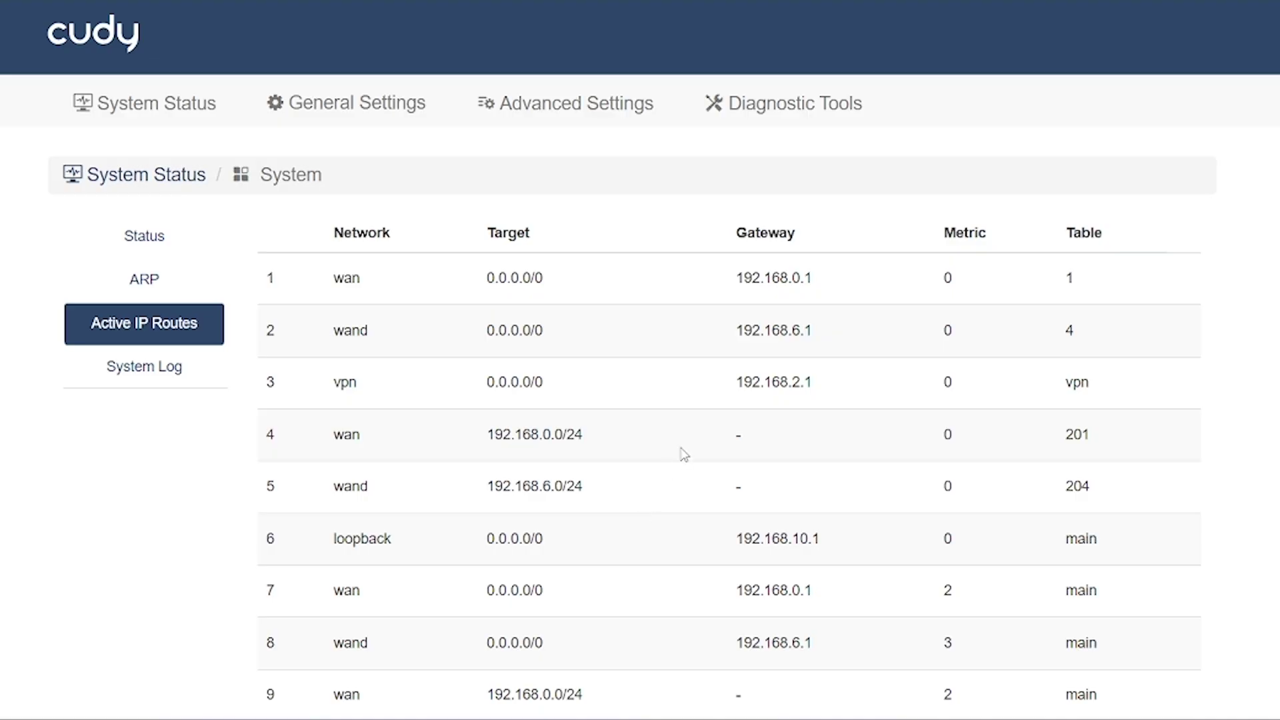
scroll(684, 457, down, 2)
scroll(683, 459, down, 4)
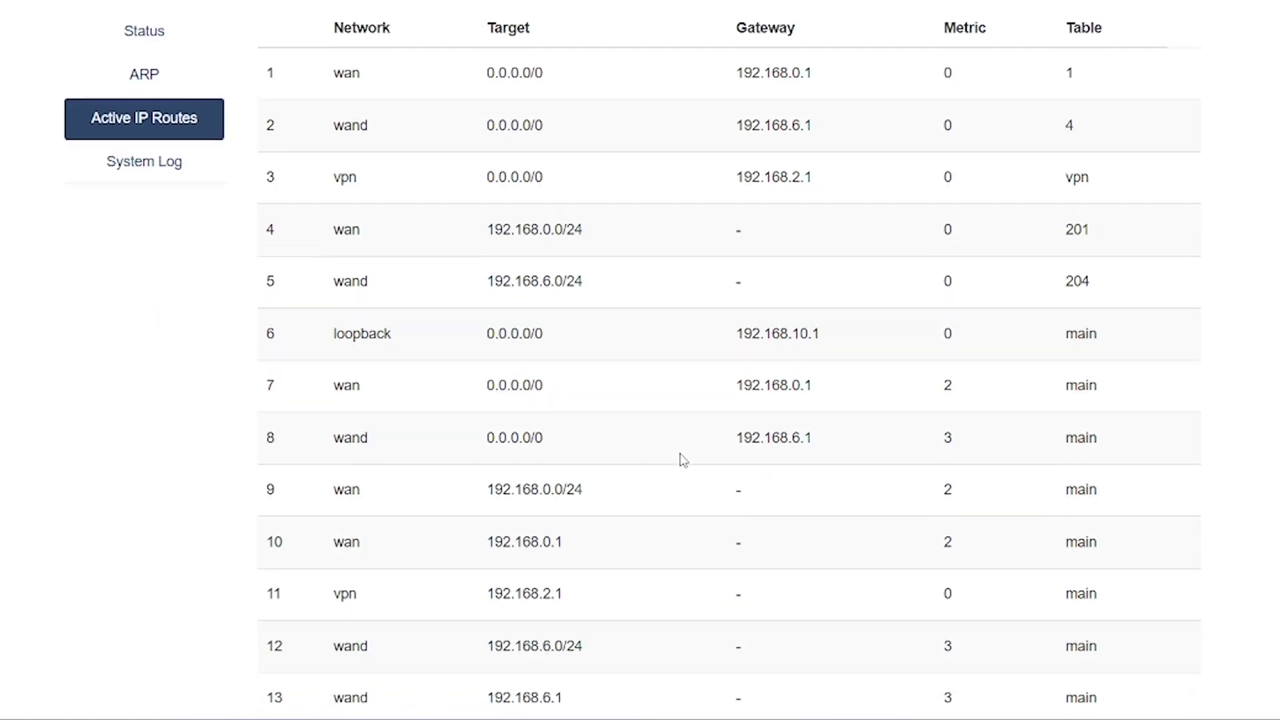
scroll(678, 464, up, 6)
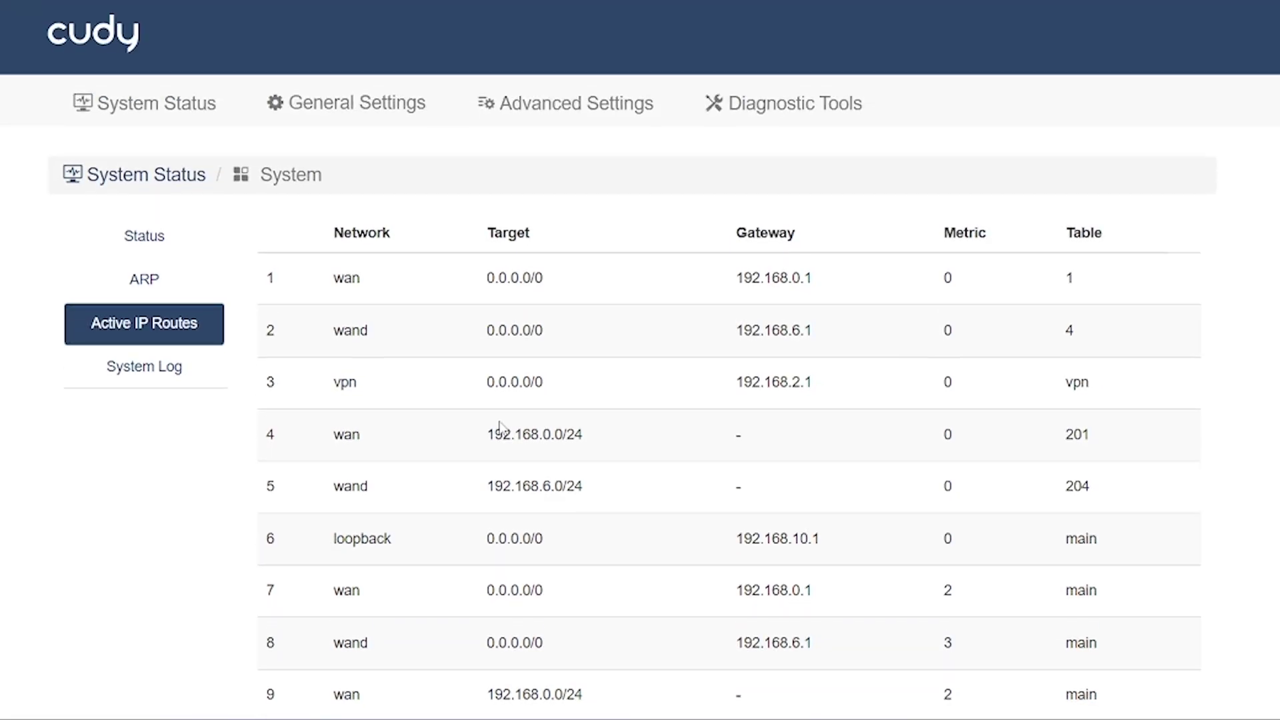
Step: Open the System Log and scroll through its kernel boot entries
click(147, 359)
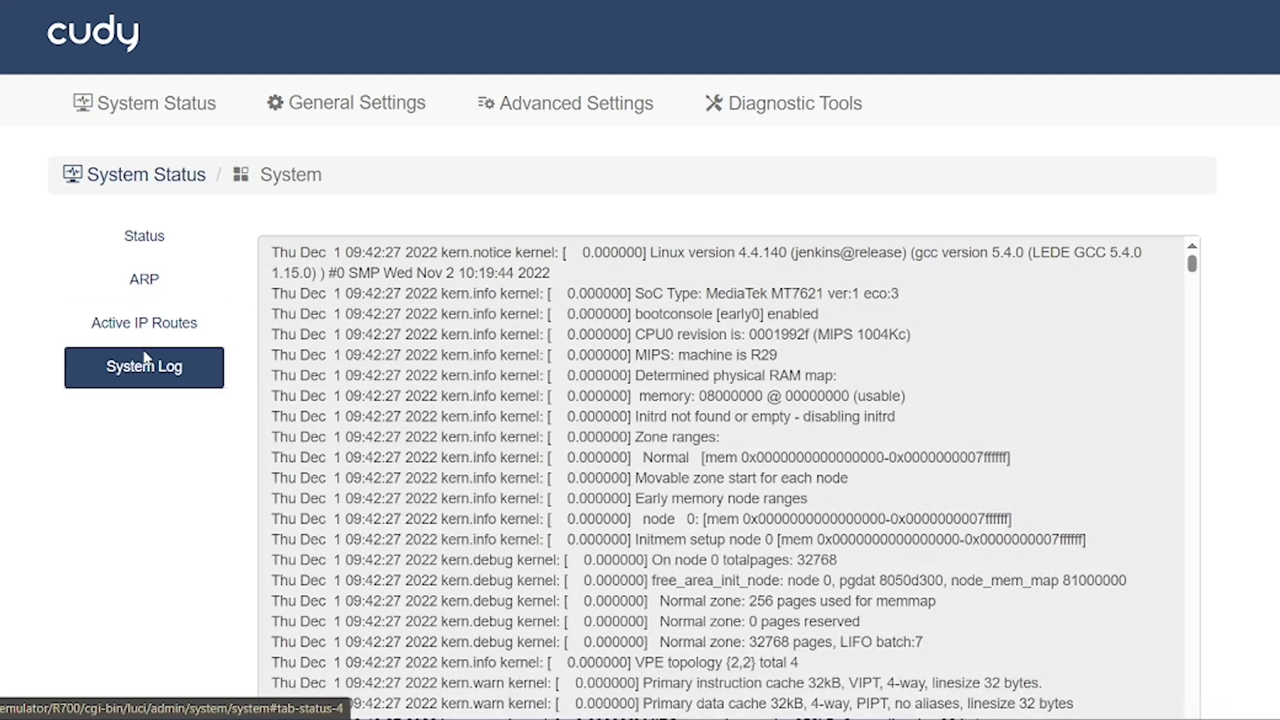
scroll(216, 363, down, 5)
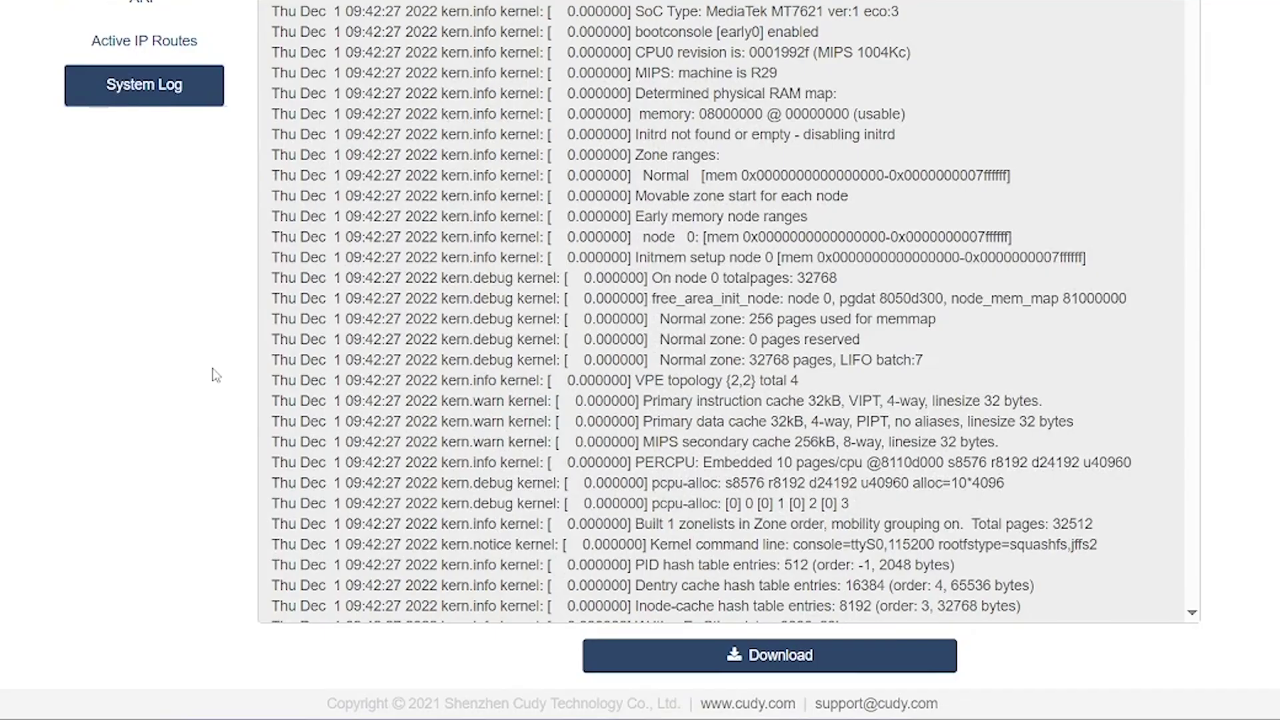
scroll(215, 375, up, 5)
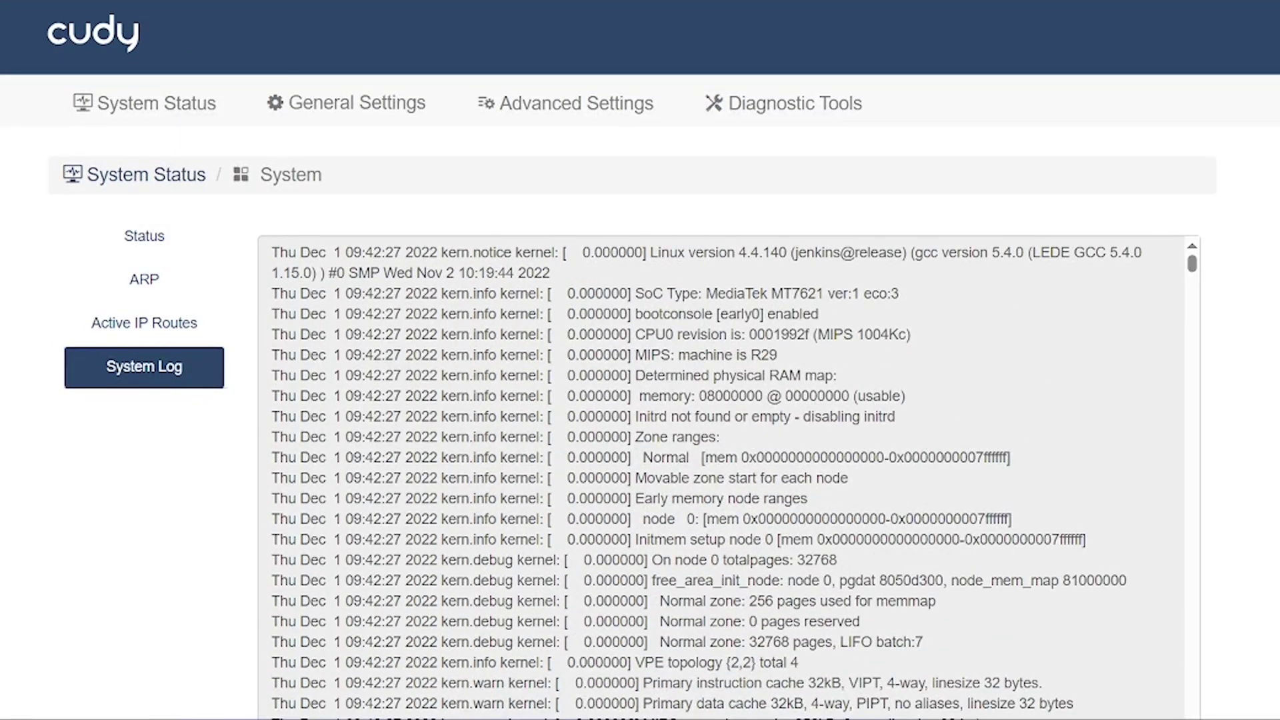
Step: Open the WAN Mode port layout in General Settings and toggle port 4 between WAN and LAN
click(124, 109)
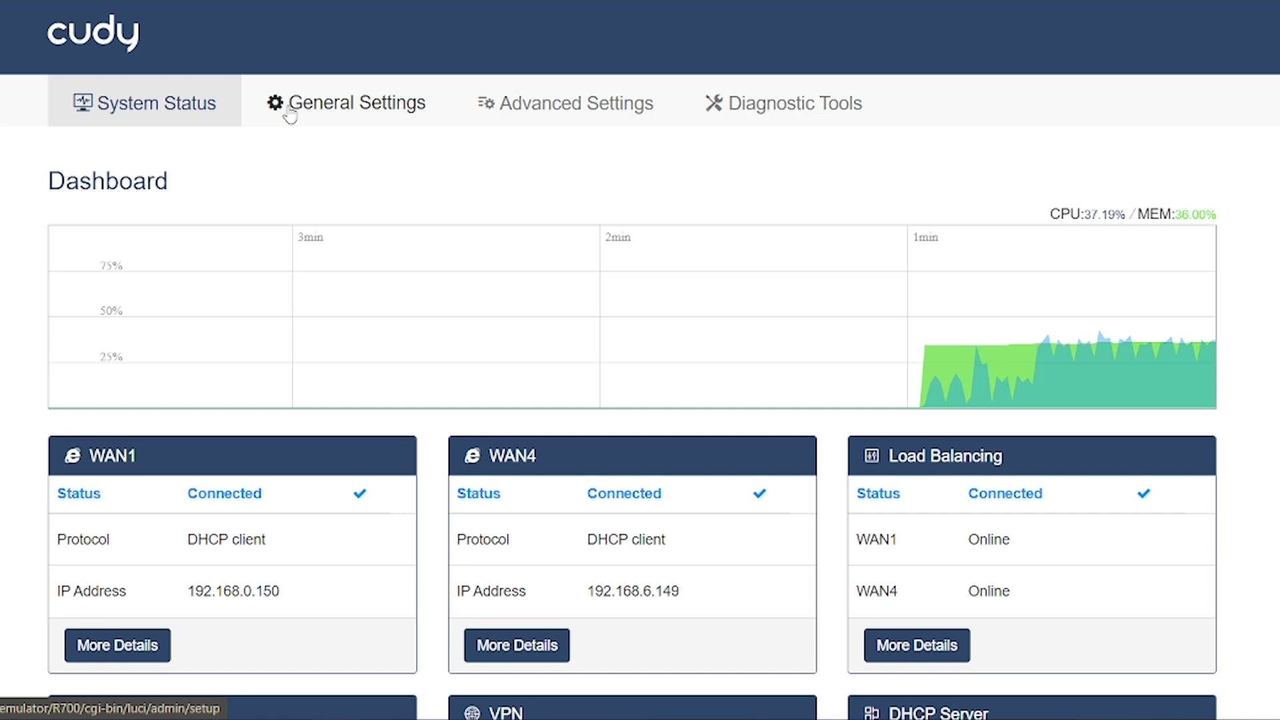
click(356, 115)
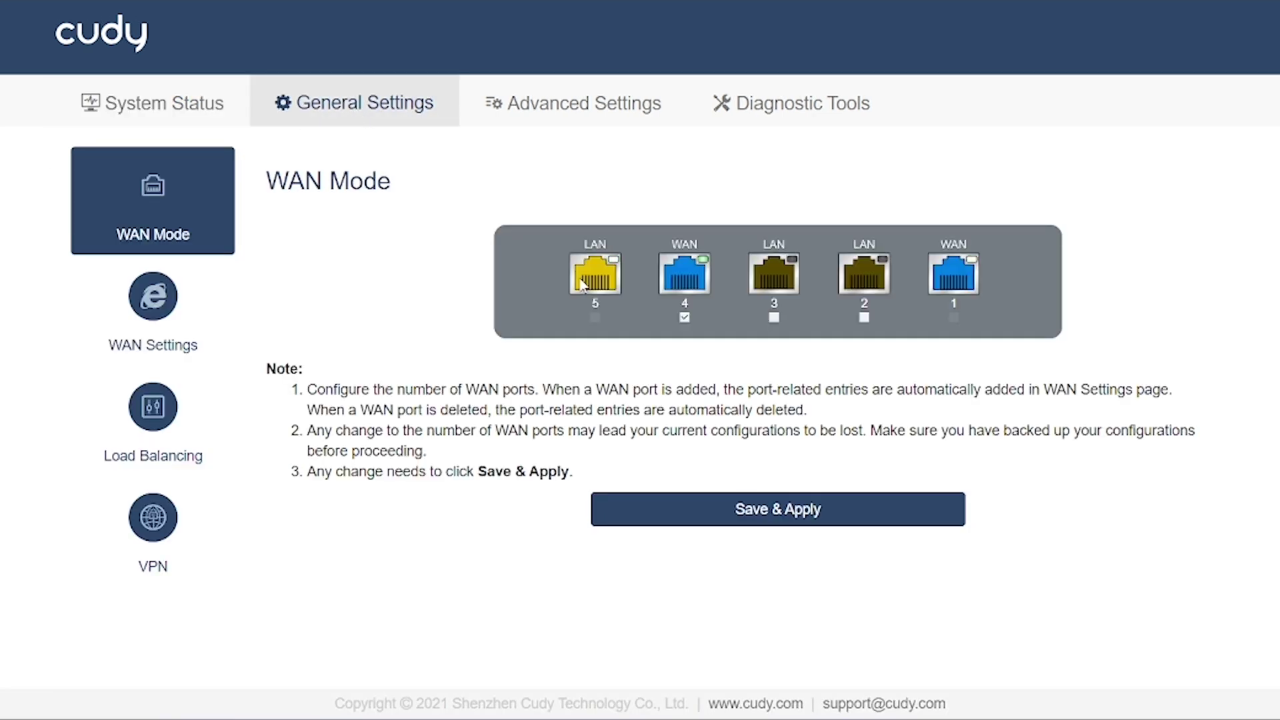
click(693, 285)
click(694, 285)
click(693, 286)
click(692, 284)
Step: Try ports 3 and 2 as WAN, then leave port 4 as WAN alongside port 1
click(787, 285)
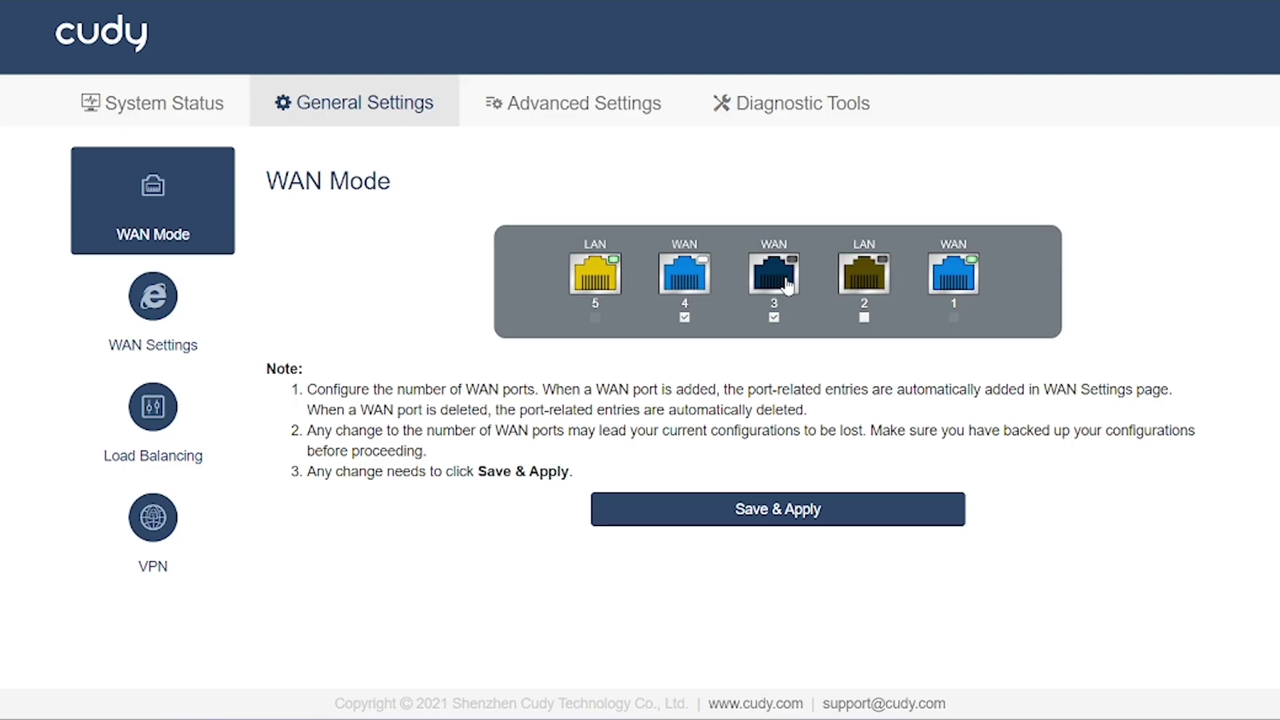
click(789, 285)
click(863, 282)
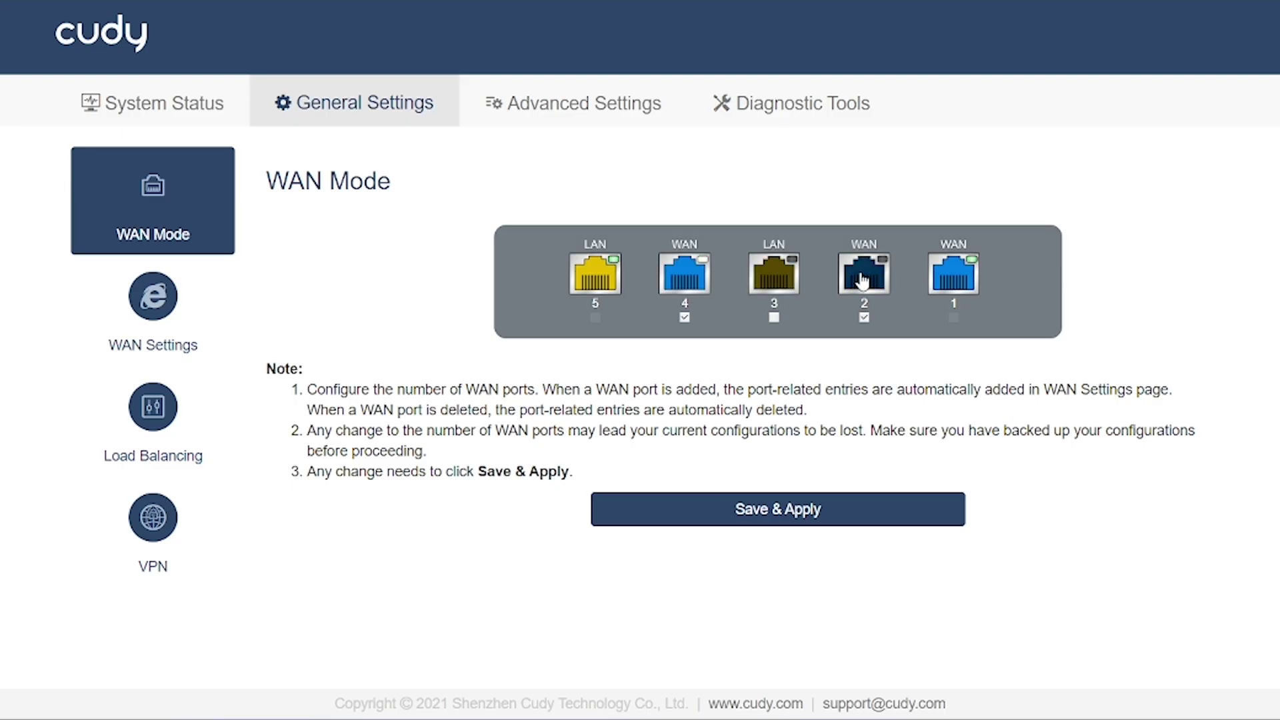
click(863, 281)
click(687, 278)
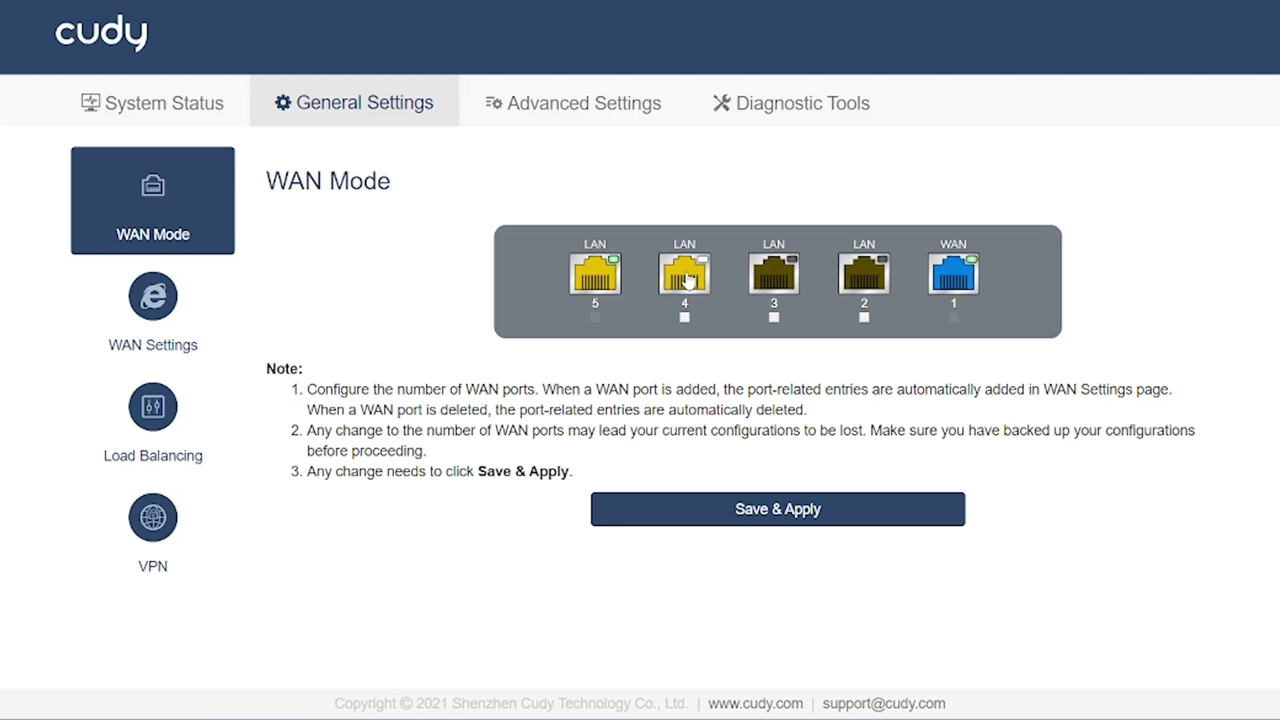
click(688, 280)
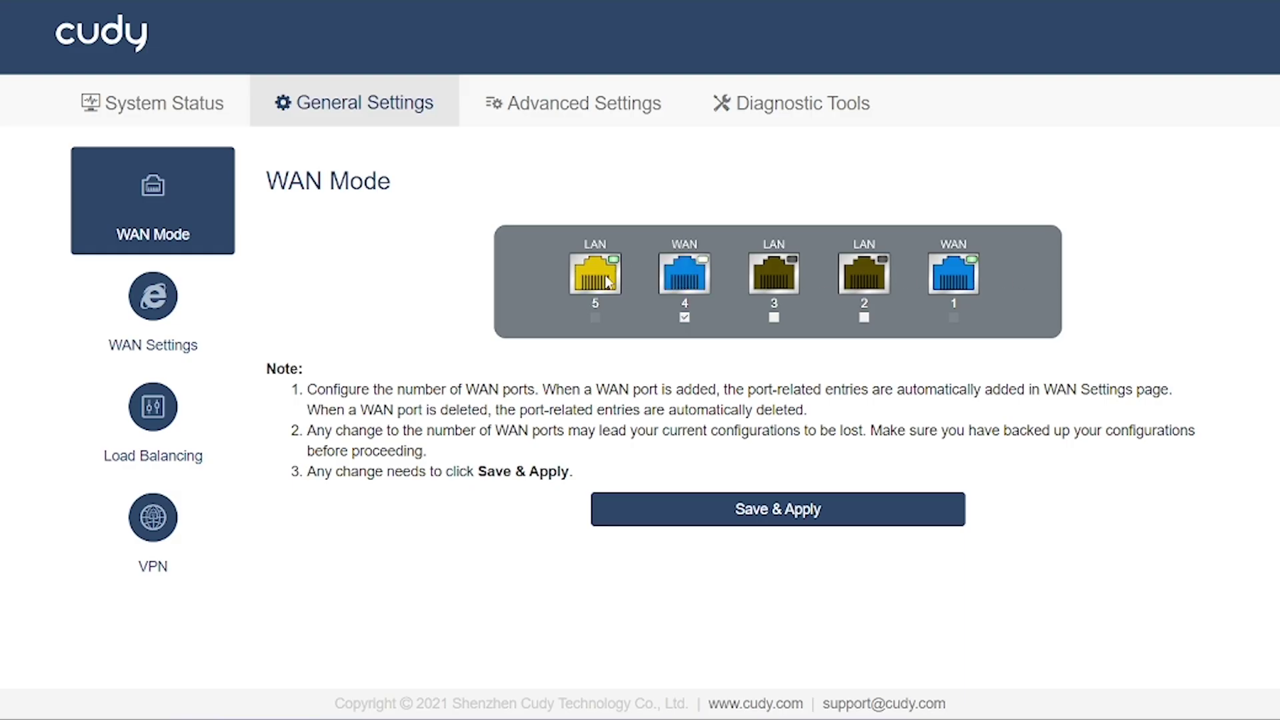
drag(393, 181, 267, 181)
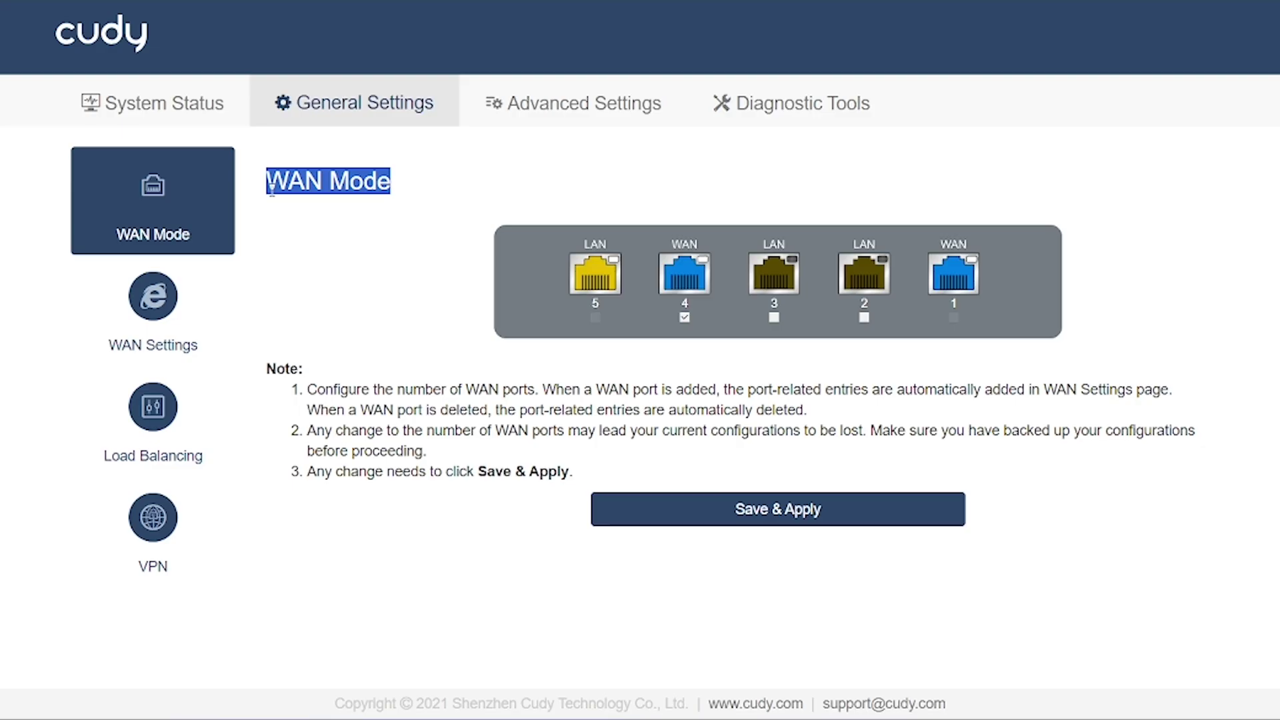
click(359, 275)
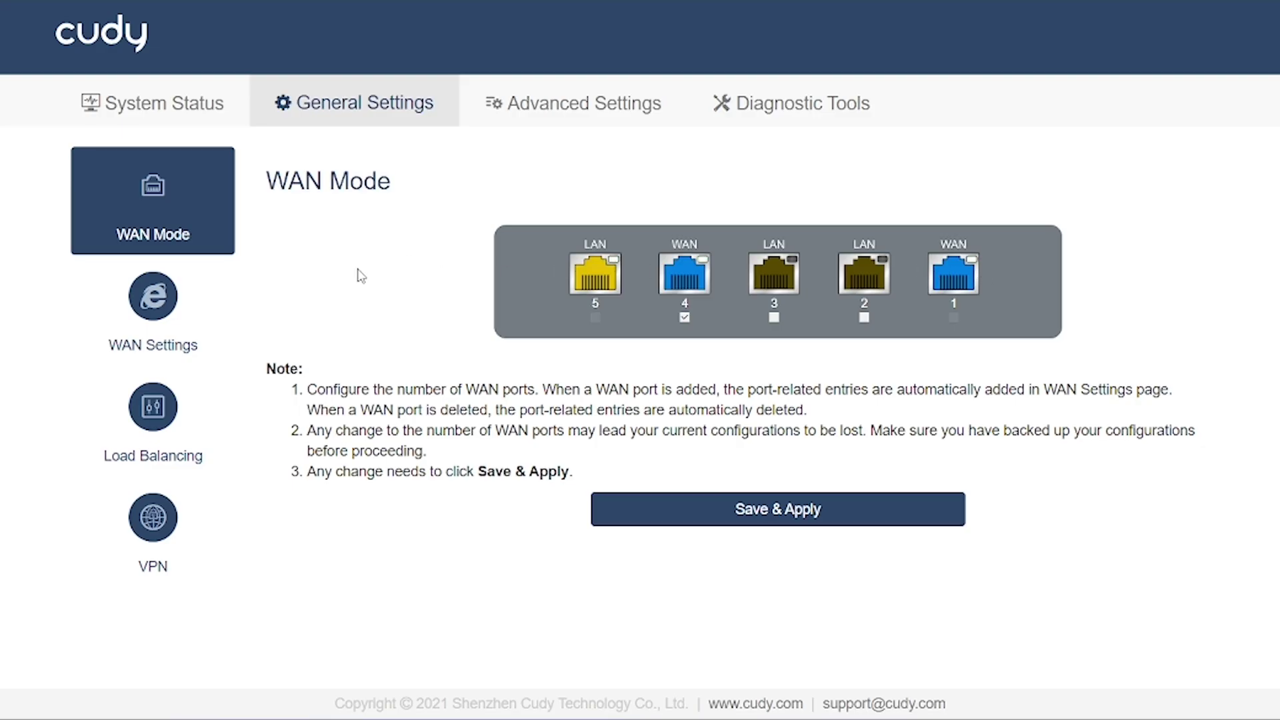
Step: Set WAN1's connection protocol to PPPoE
click(150, 312)
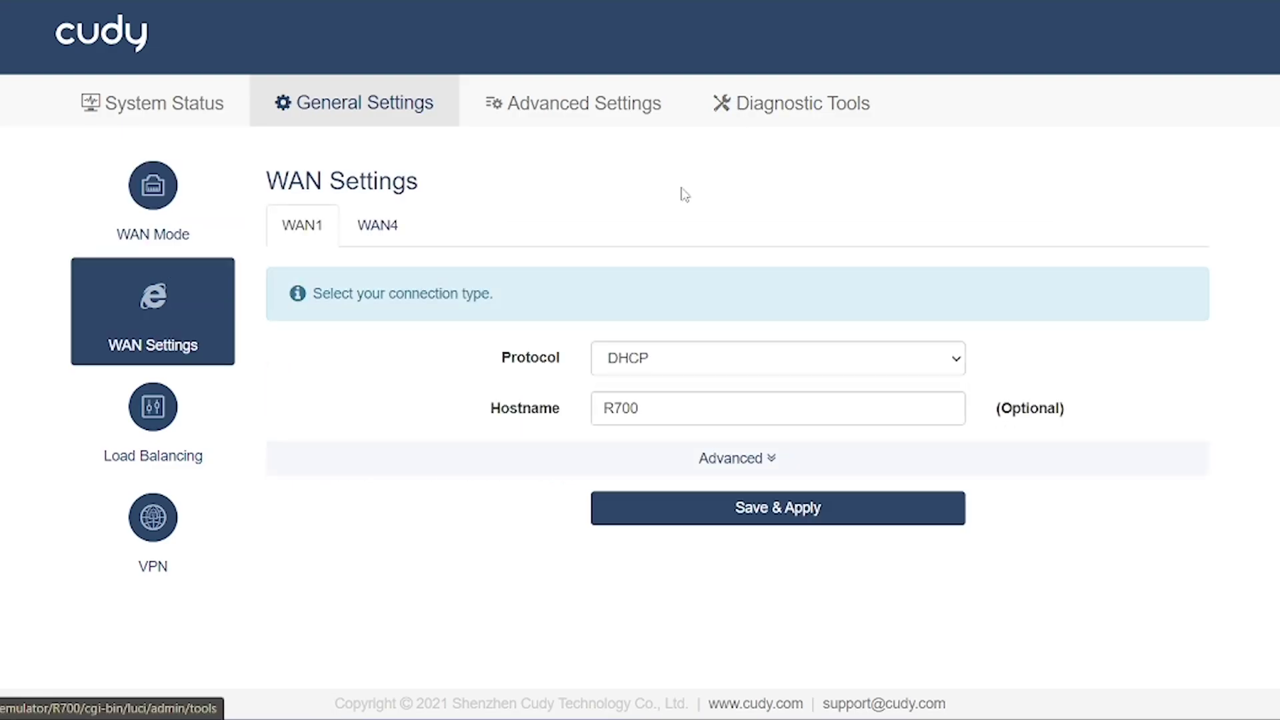
click(672, 360)
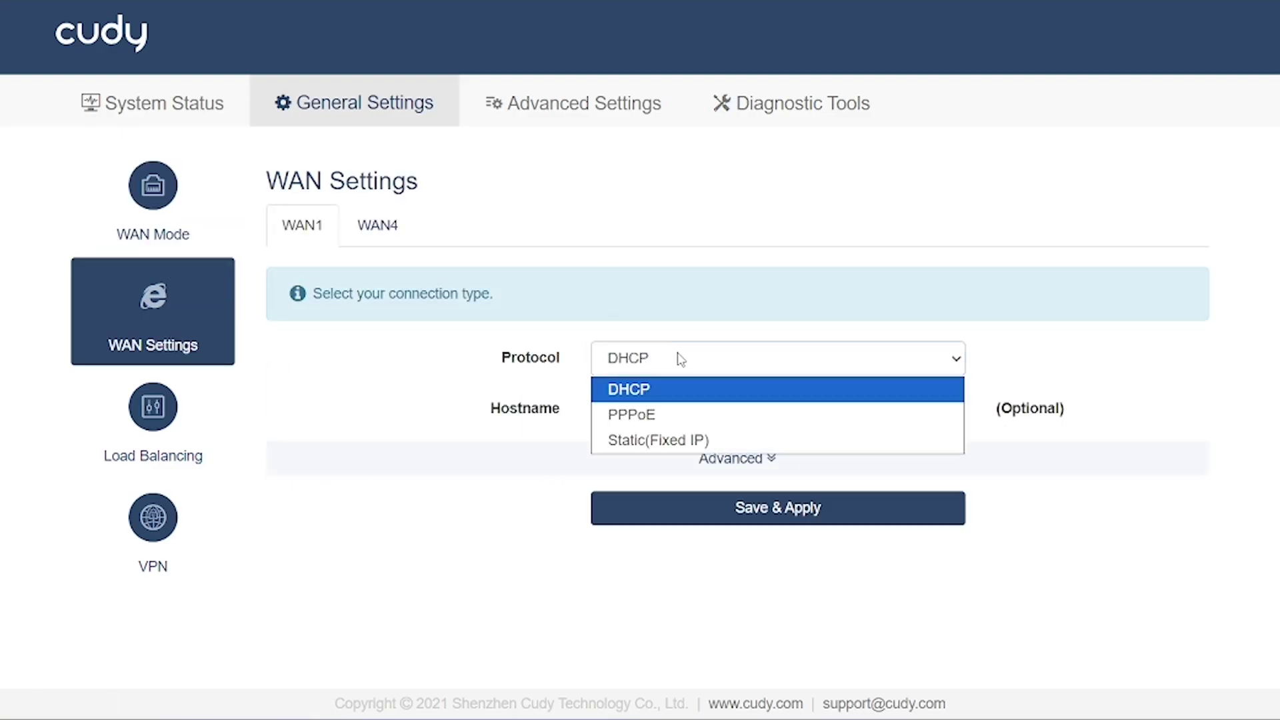
click(660, 414)
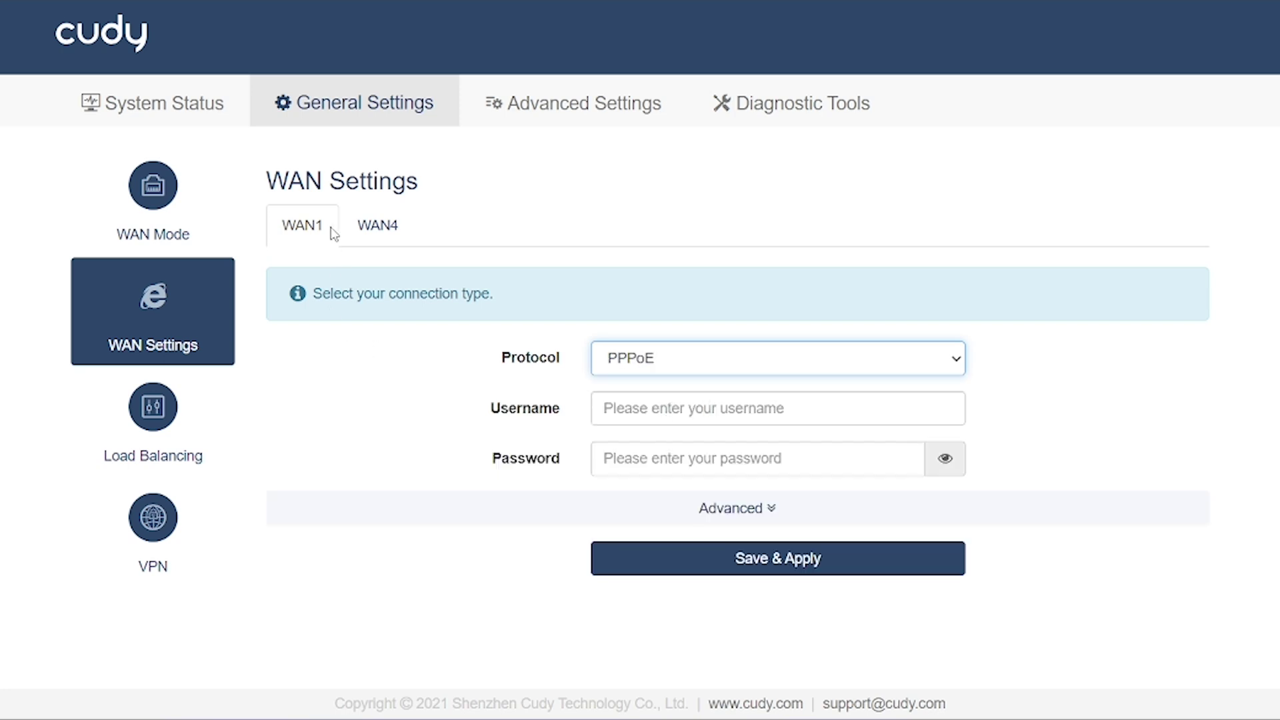
Step: Make port 3 an extra WAN port and save and apply the layout
click(171, 214)
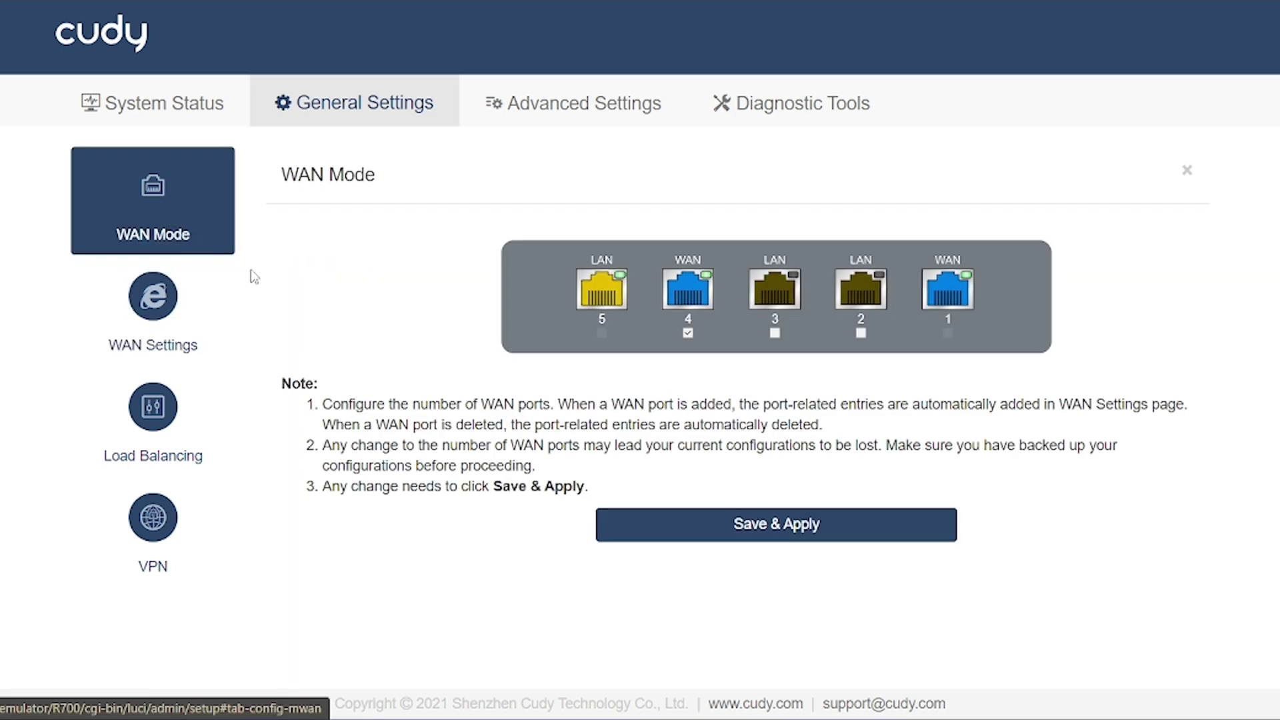
click(758, 293)
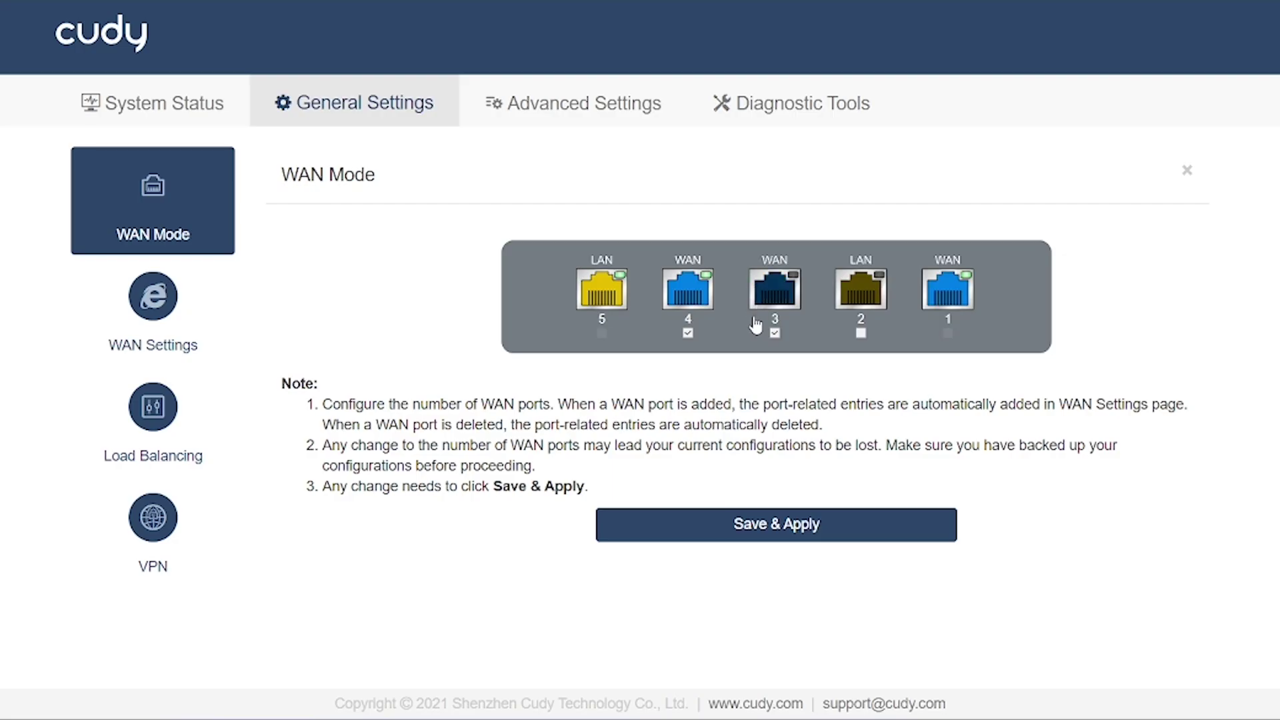
click(772, 538)
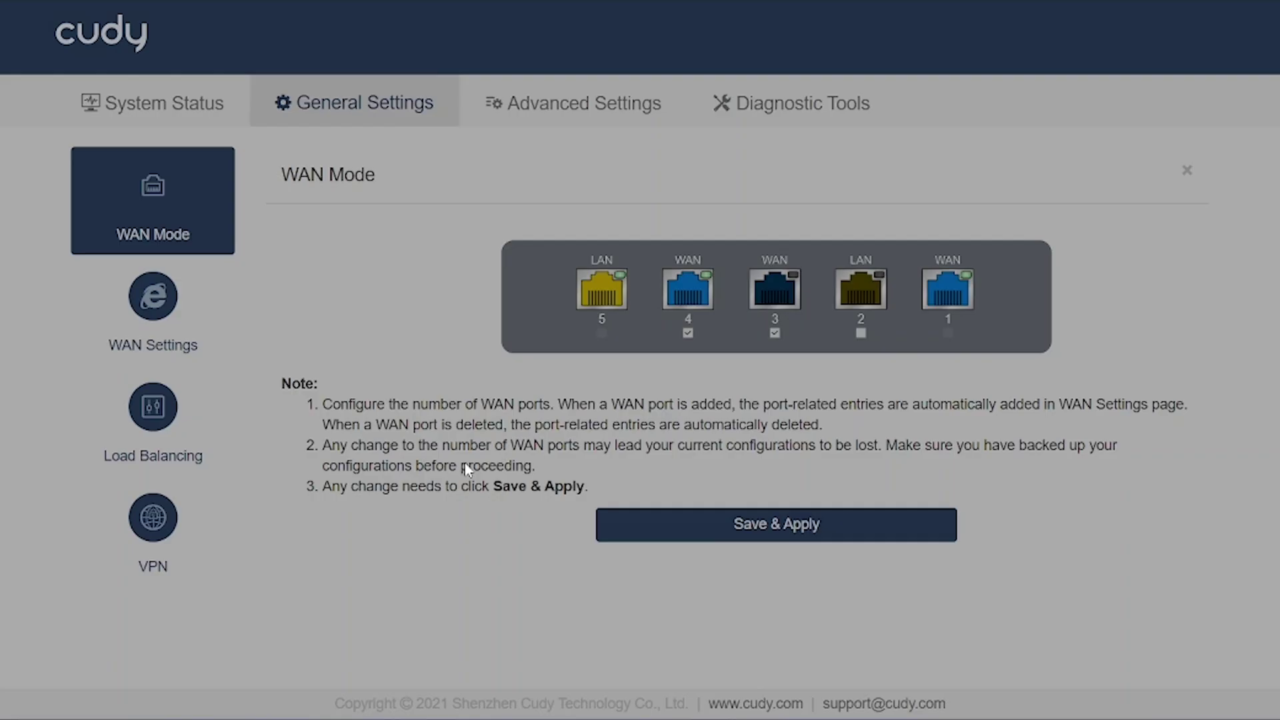
Step: Switch WAN4's protocol to PPPoE, then to Static(Fixed IP)
click(167, 320)
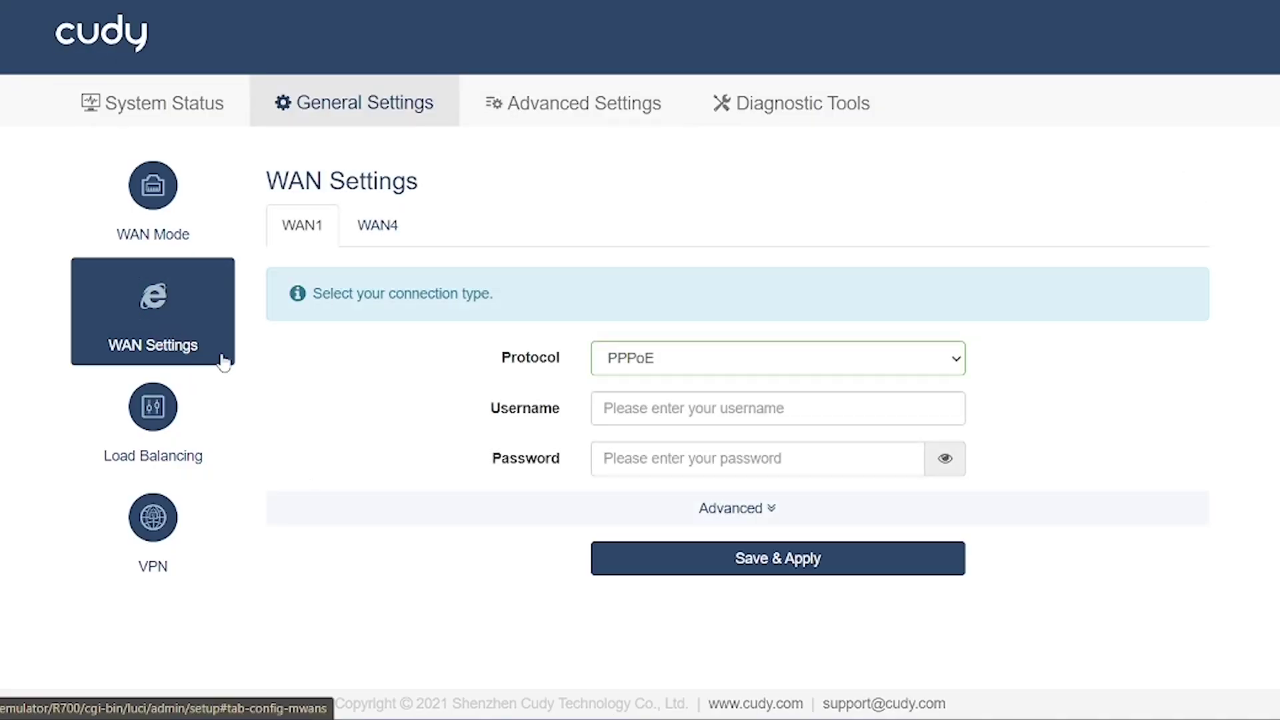
click(389, 233)
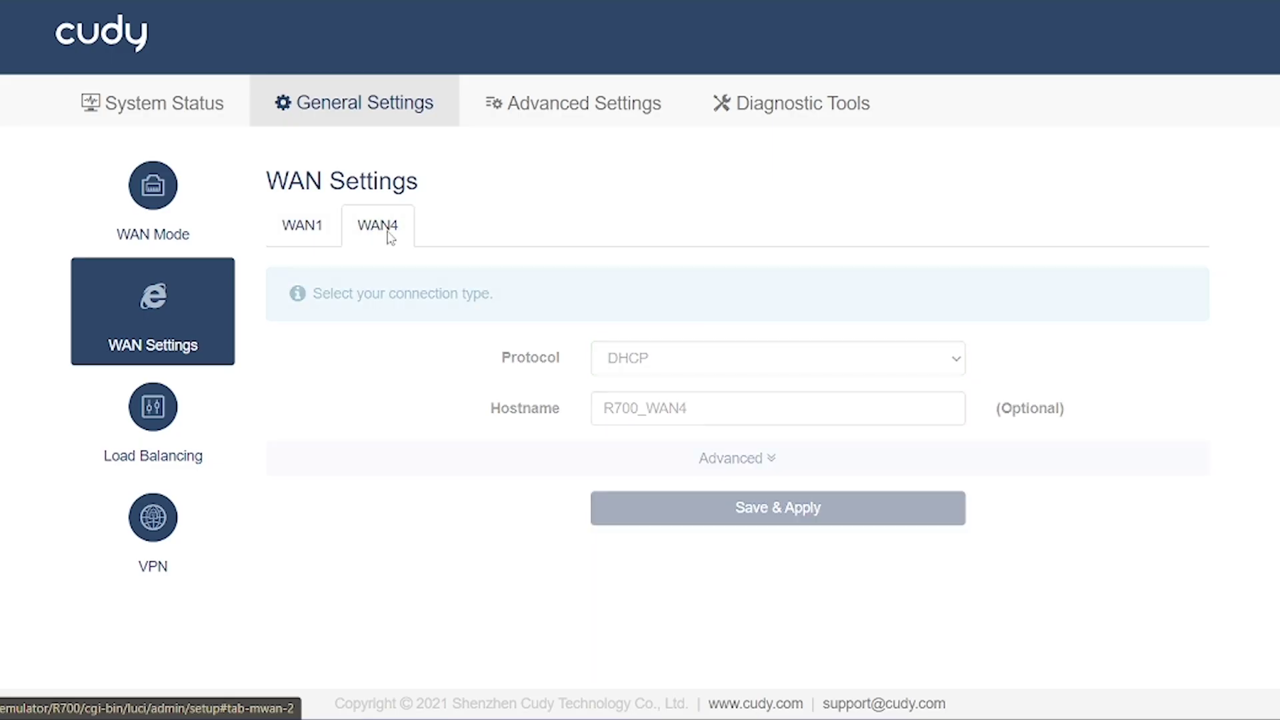
click(669, 367)
click(656, 416)
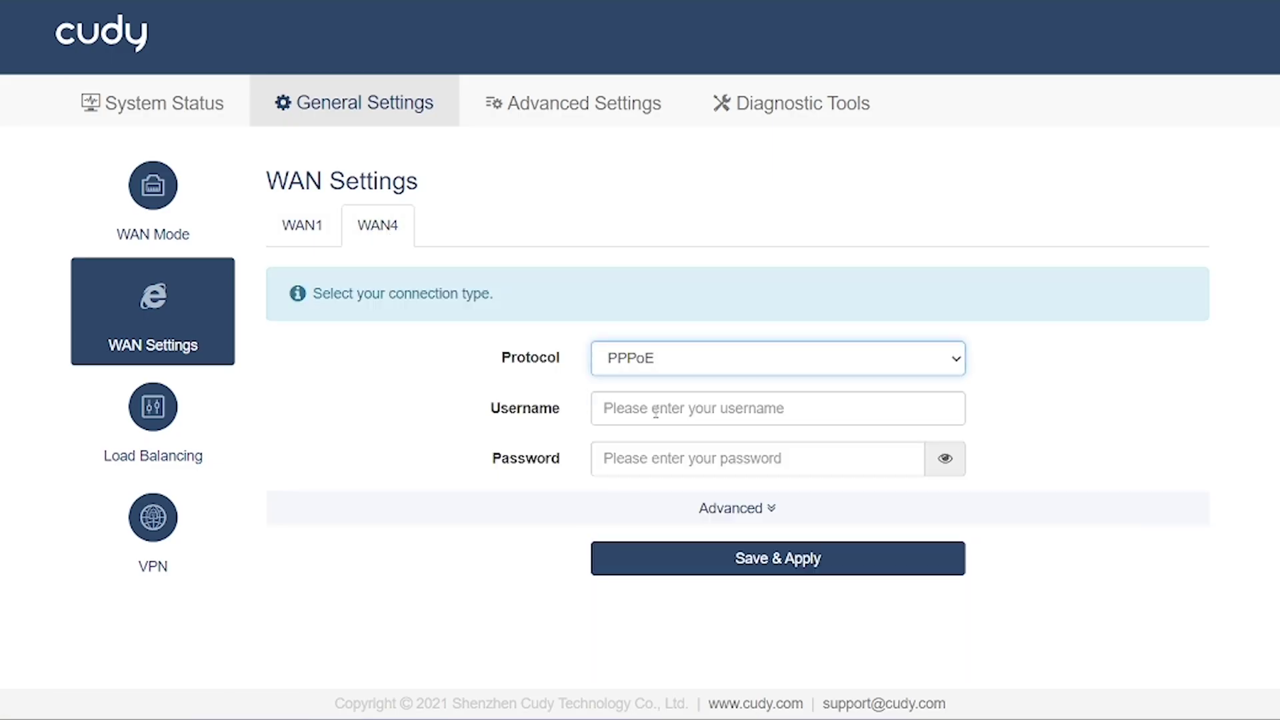
click(661, 369)
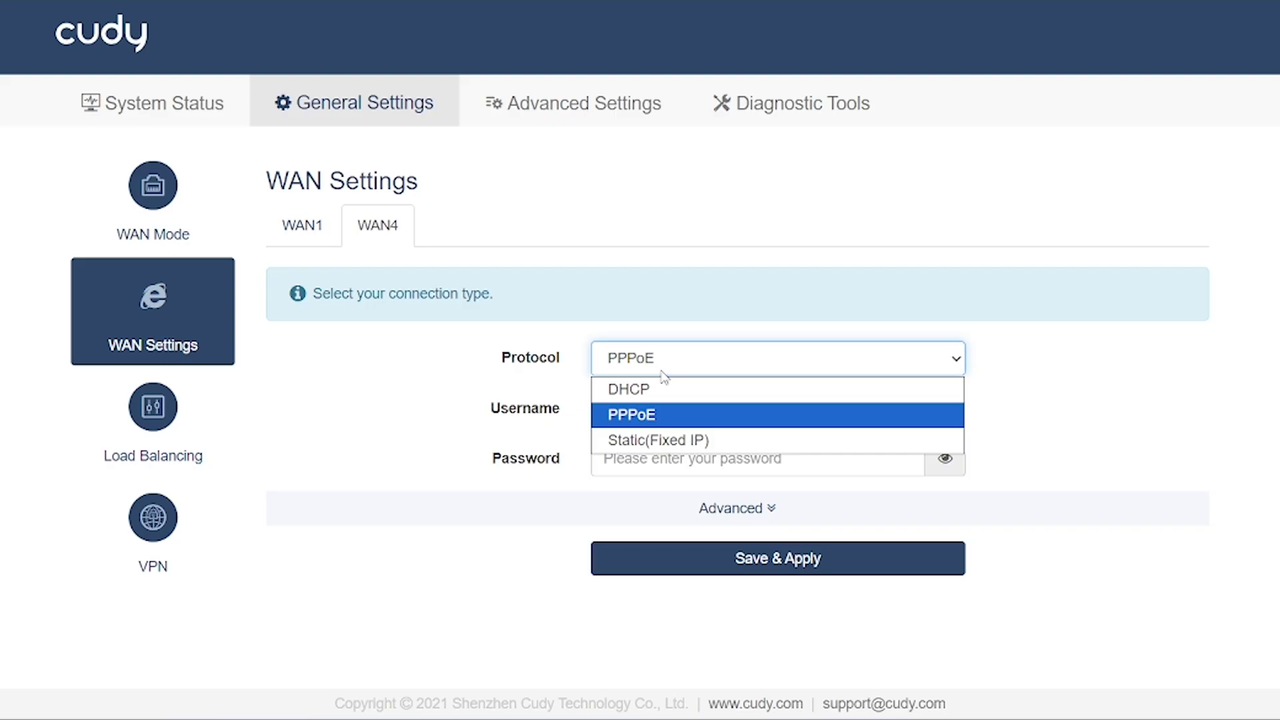
click(650, 442)
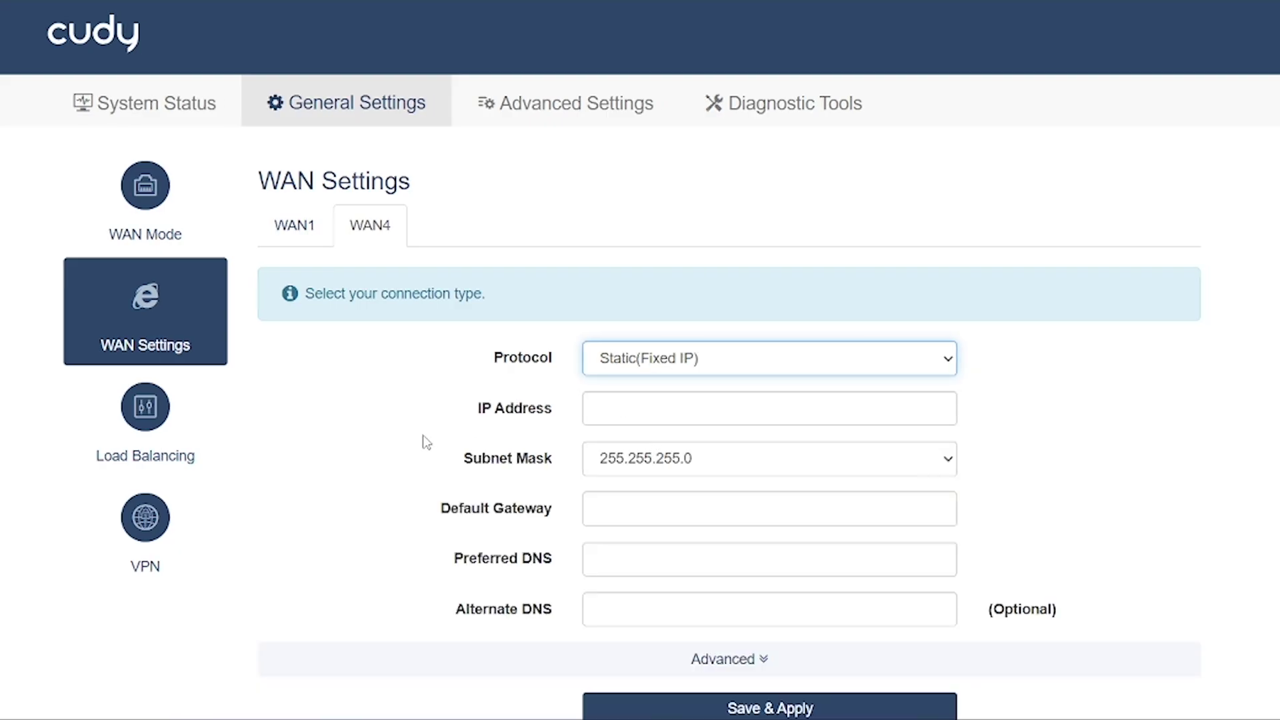
Step: Open Load Balancing and review WAN1's interface online detection settings, closing without saving
click(160, 426)
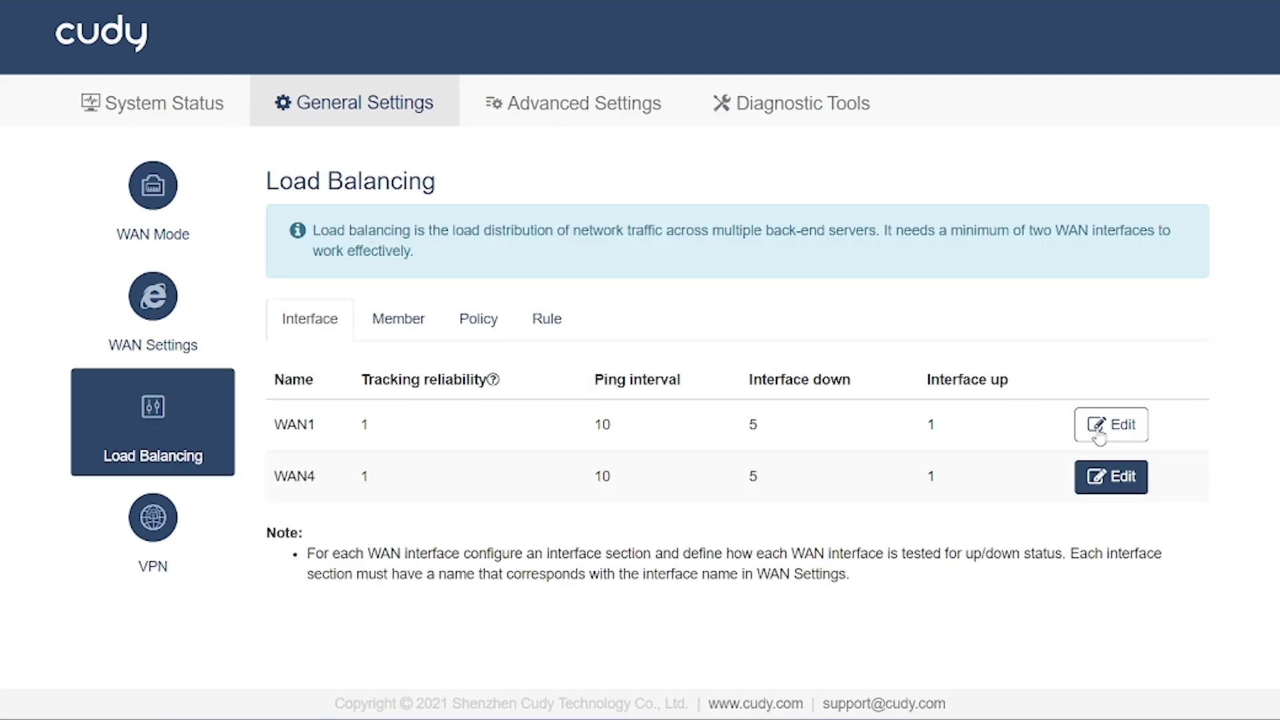
drag(436, 185, 265, 188)
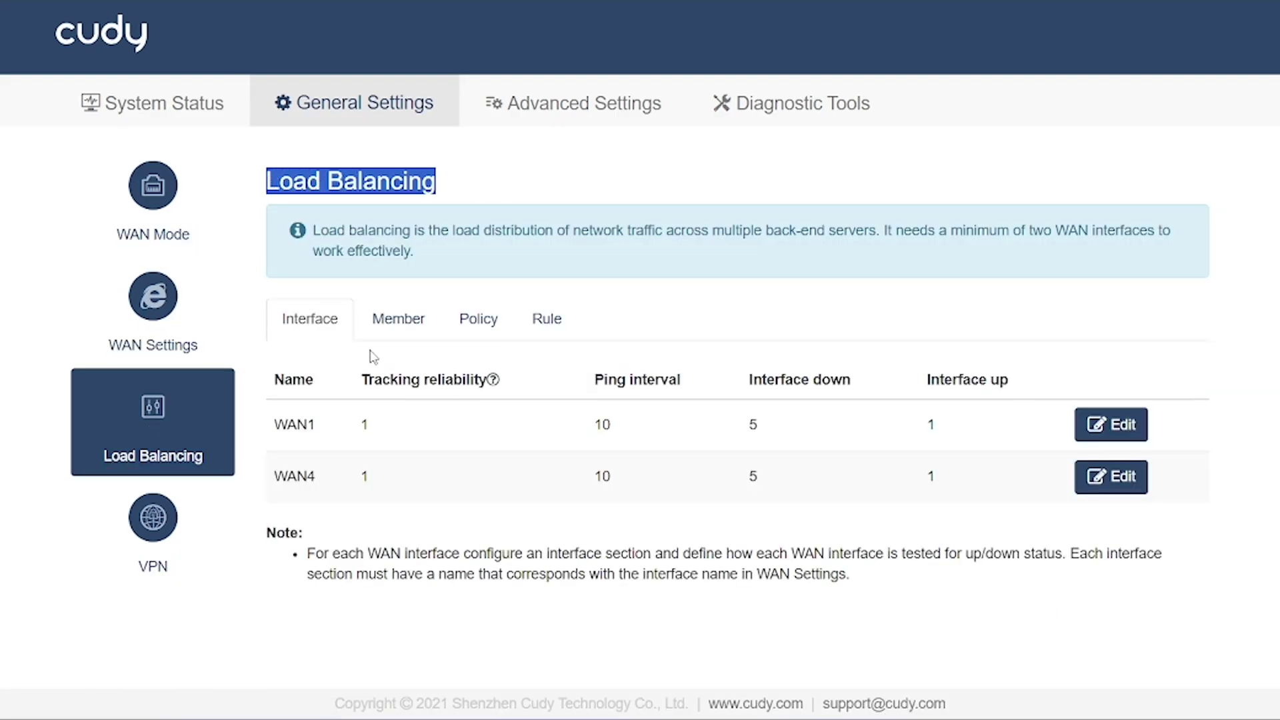
click(1105, 425)
click(741, 291)
click(715, 328)
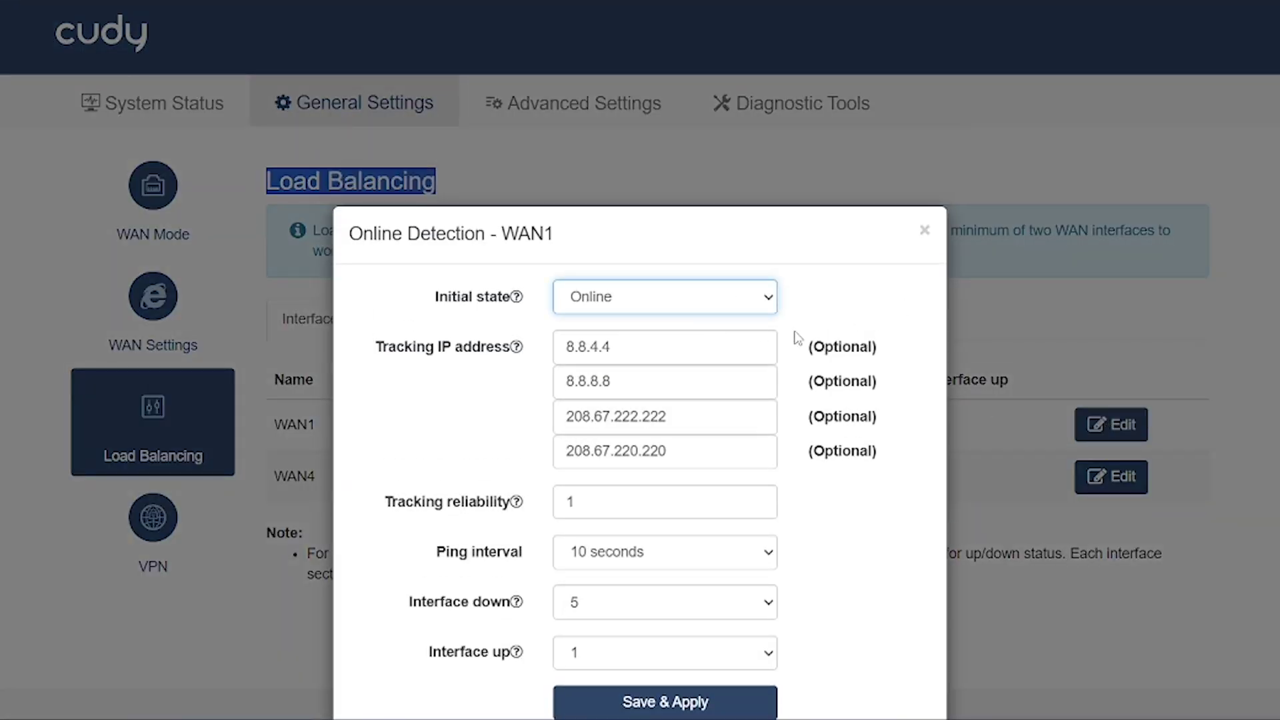
click(927, 172)
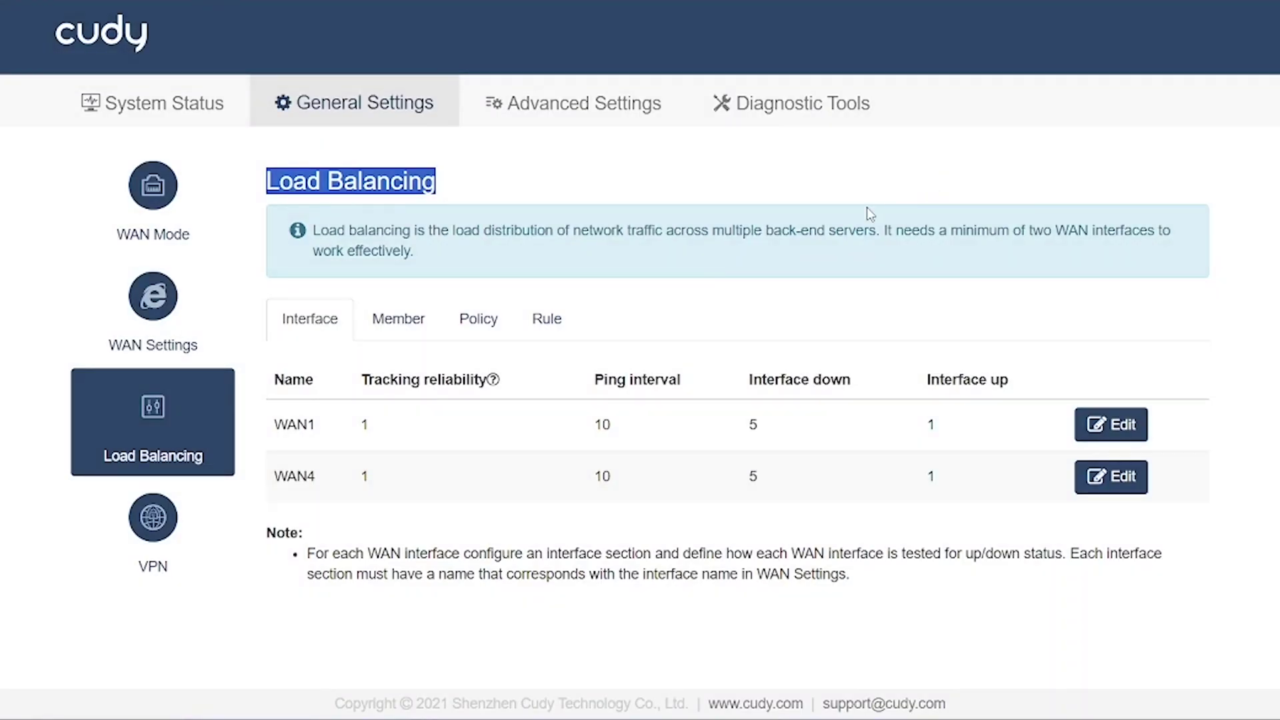
Step: View the Members list and the WAN1 member's configuration, then close it
click(375, 332)
click(912, 425)
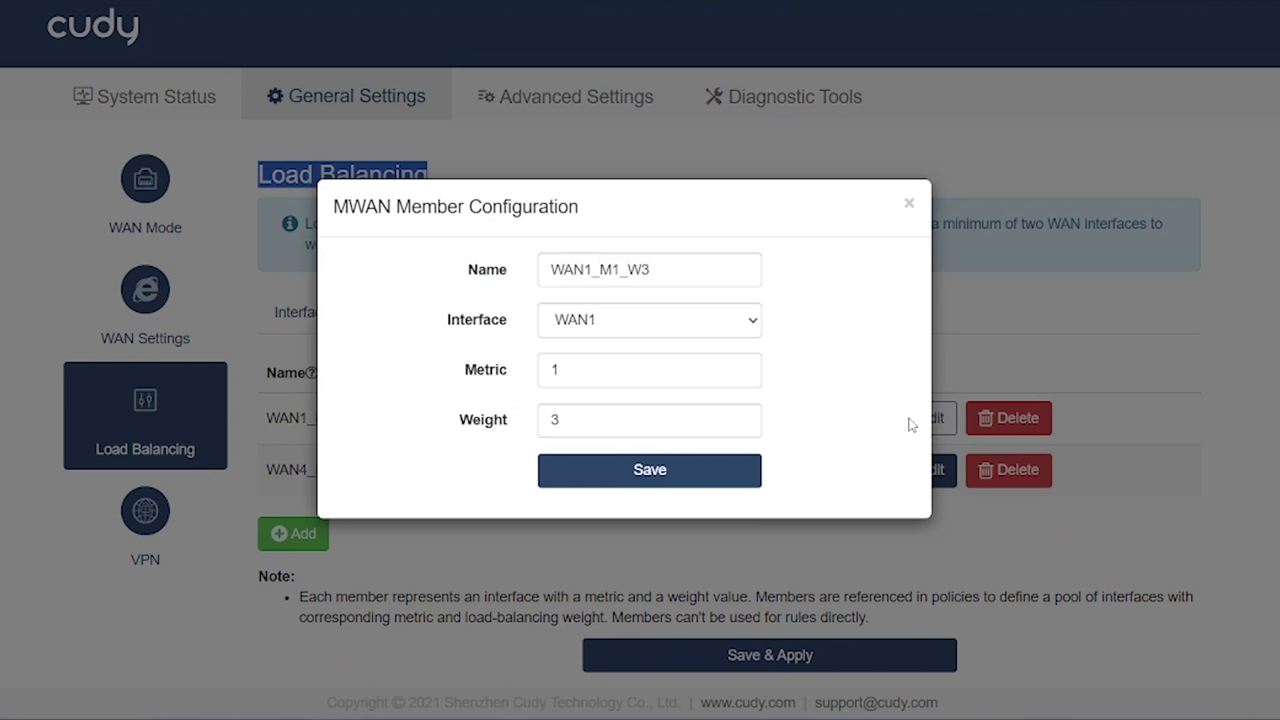
click(907, 228)
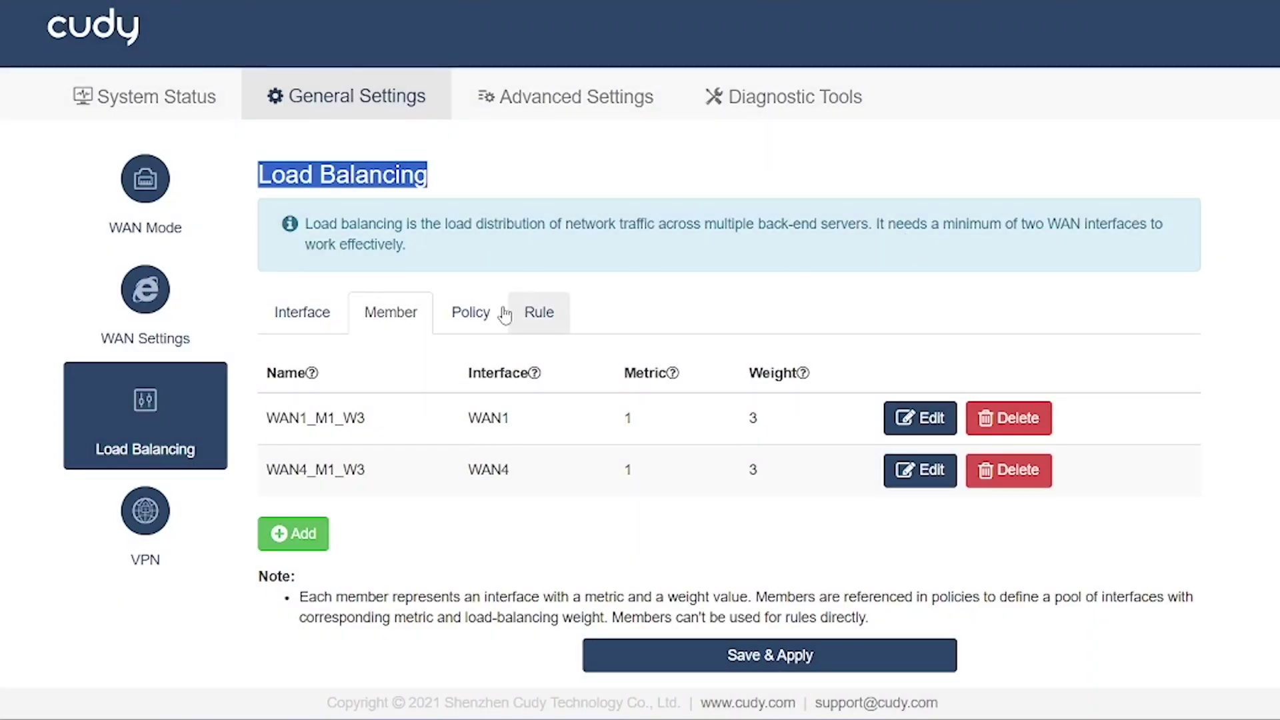
Step: Browse the Policy tab, then show the Rule tab with HTTPS and Default rules
click(469, 316)
scroll(468, 323, down, 1)
drag(293, 474, 763, 619)
click(652, 517)
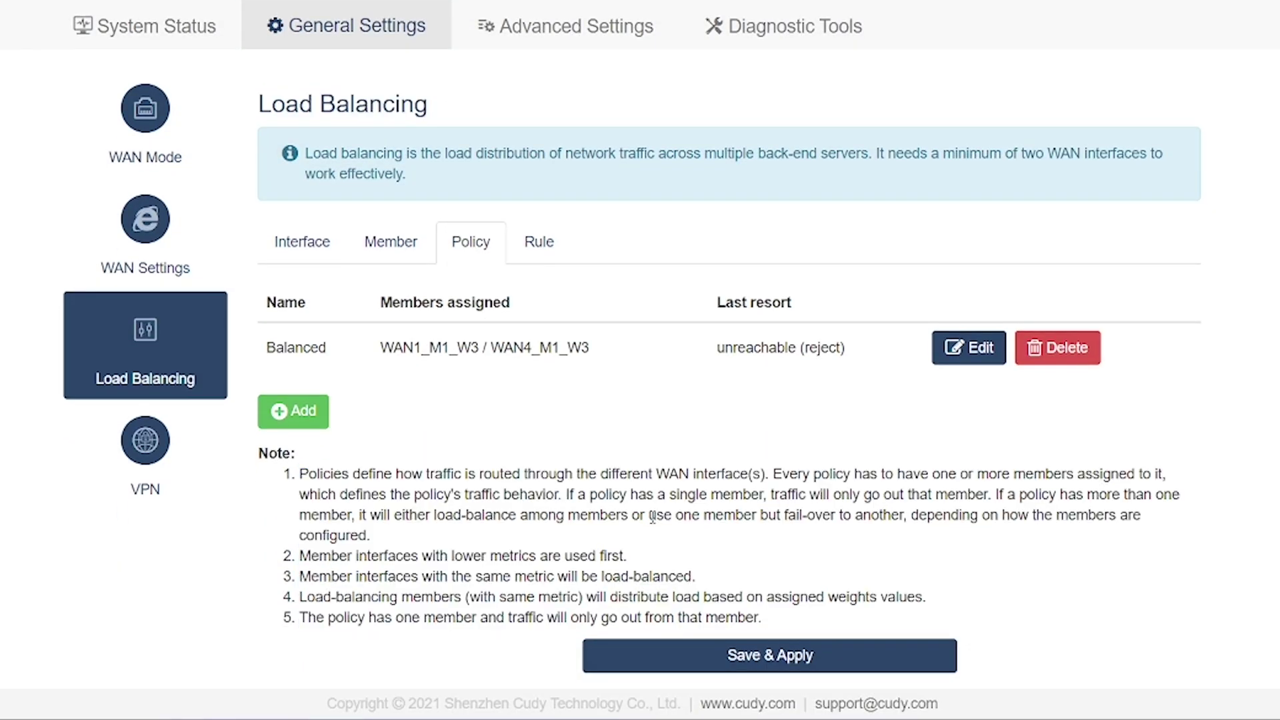
click(540, 246)
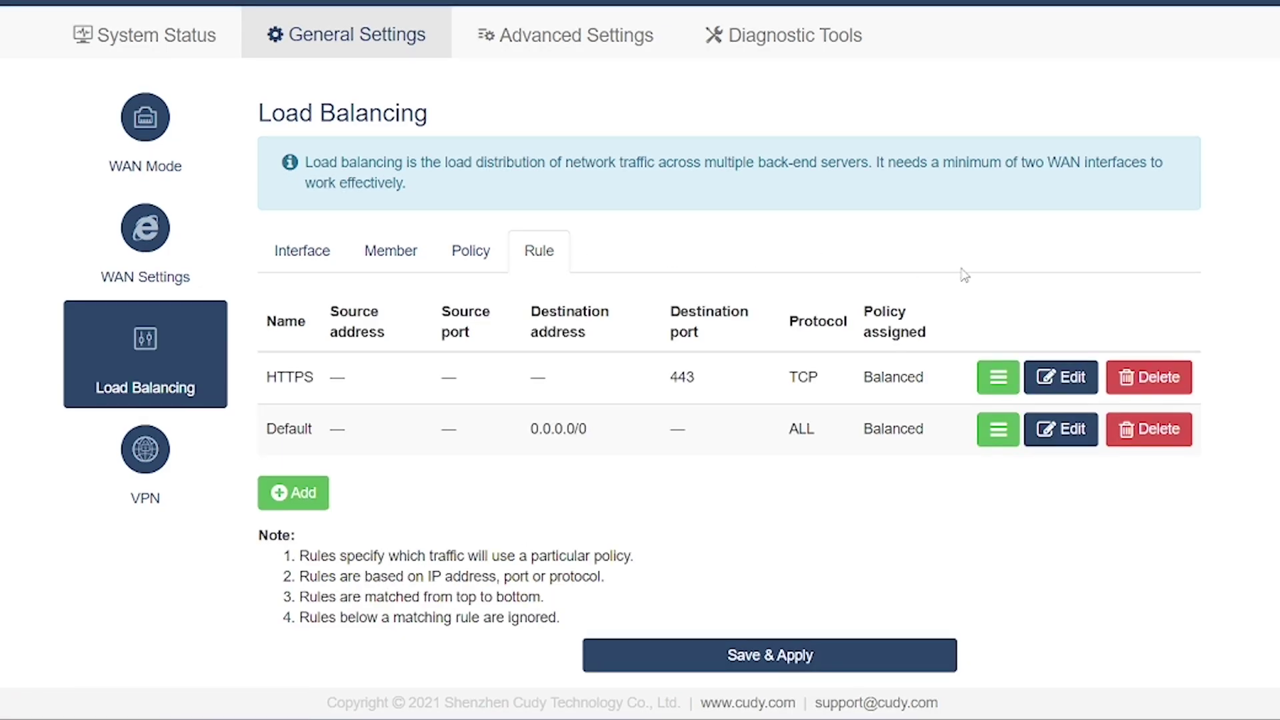
Step: Open the VPN page and switch the protocol to PPTP Server, then L2TP Client
click(176, 466)
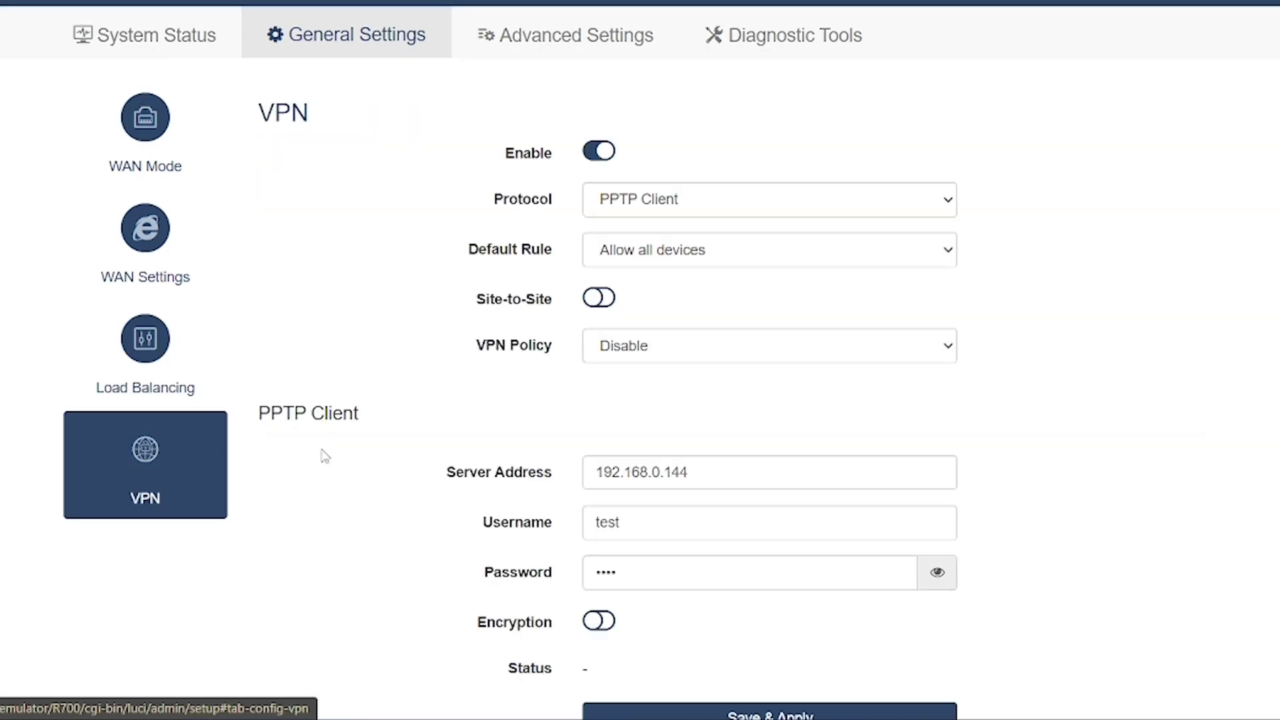
scroll(400, 352, down, 1)
click(634, 136)
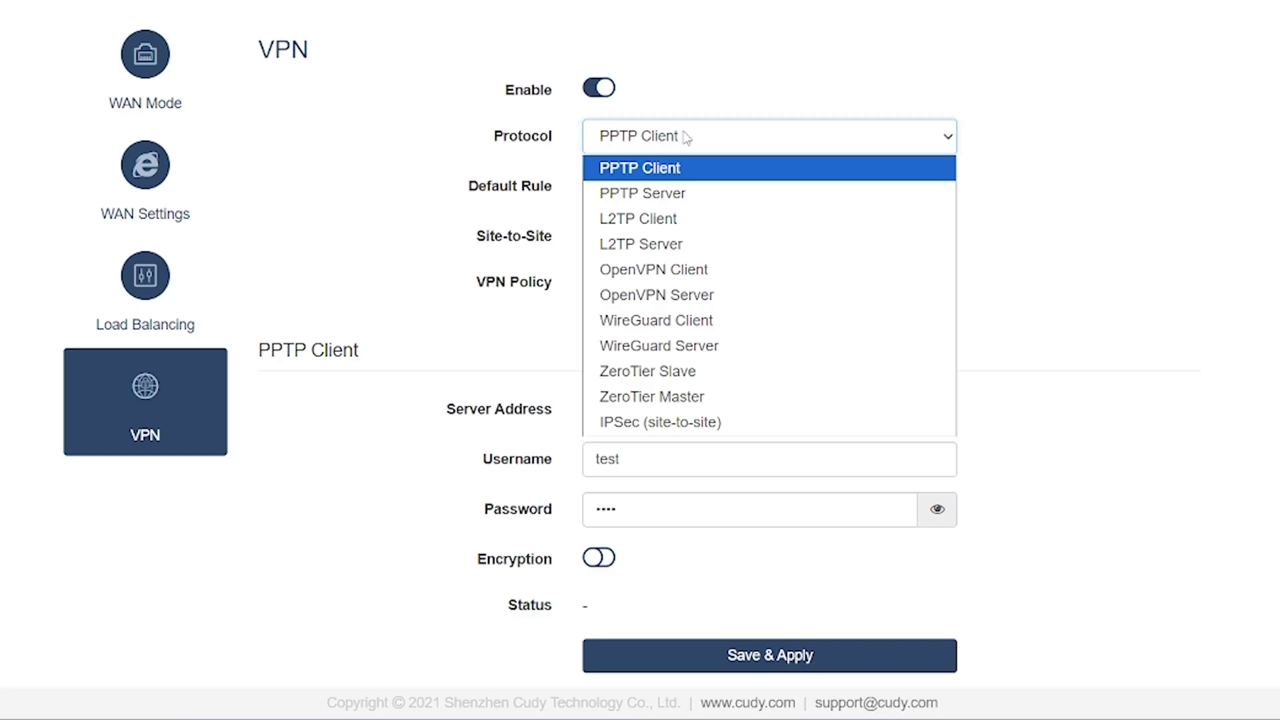
click(677, 200)
click(720, 193)
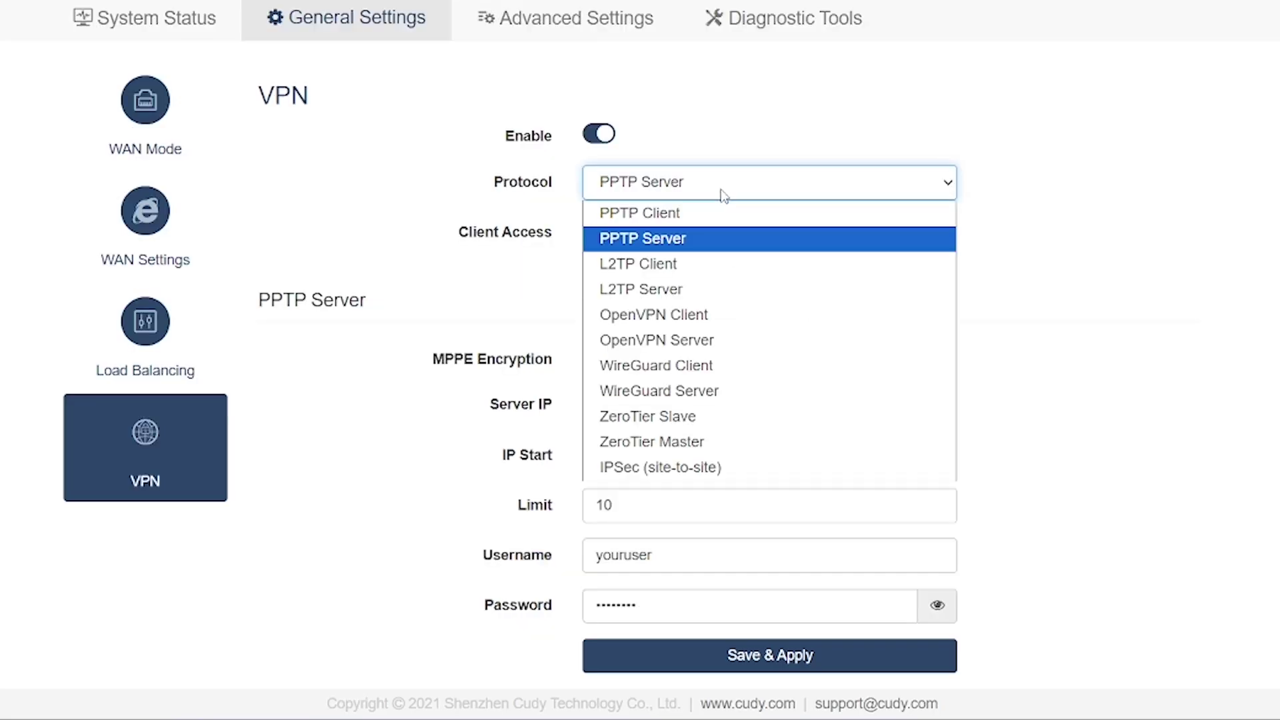
click(712, 266)
Step: Switch the VPN protocol to L2TP Server, OpenVPN Client, then OpenVPN Server
click(670, 146)
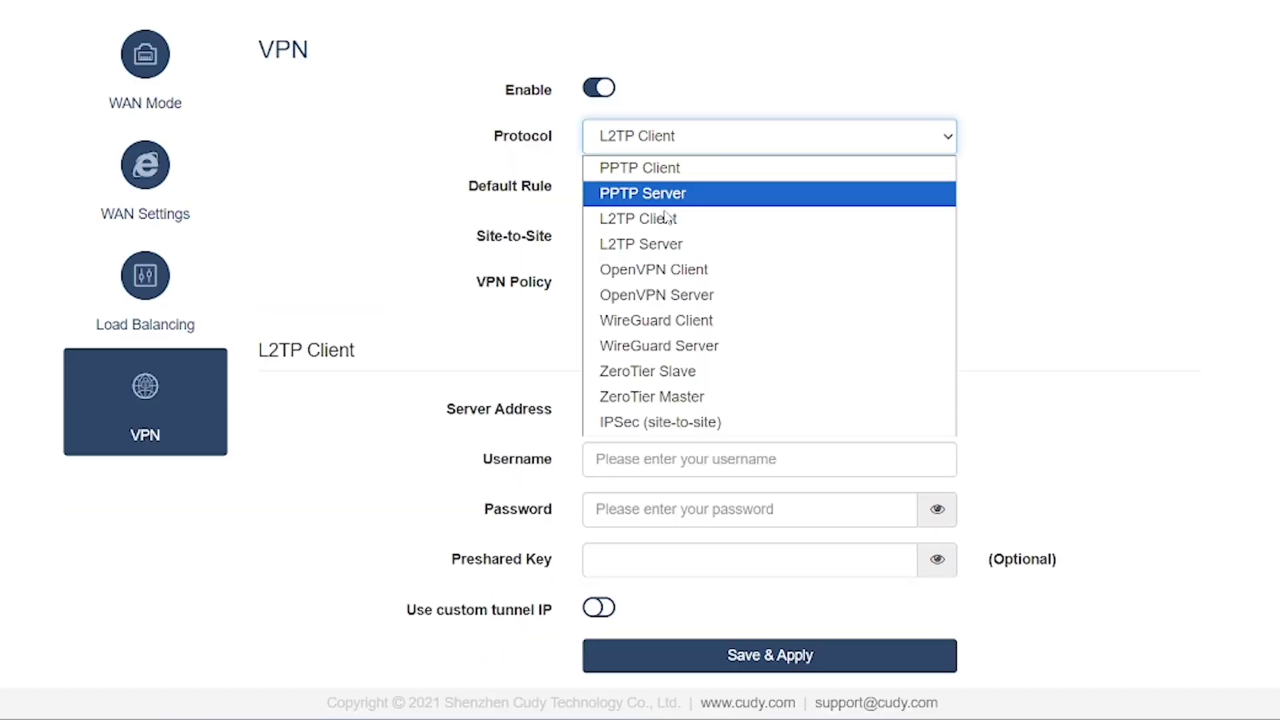
click(672, 244)
click(655, 180)
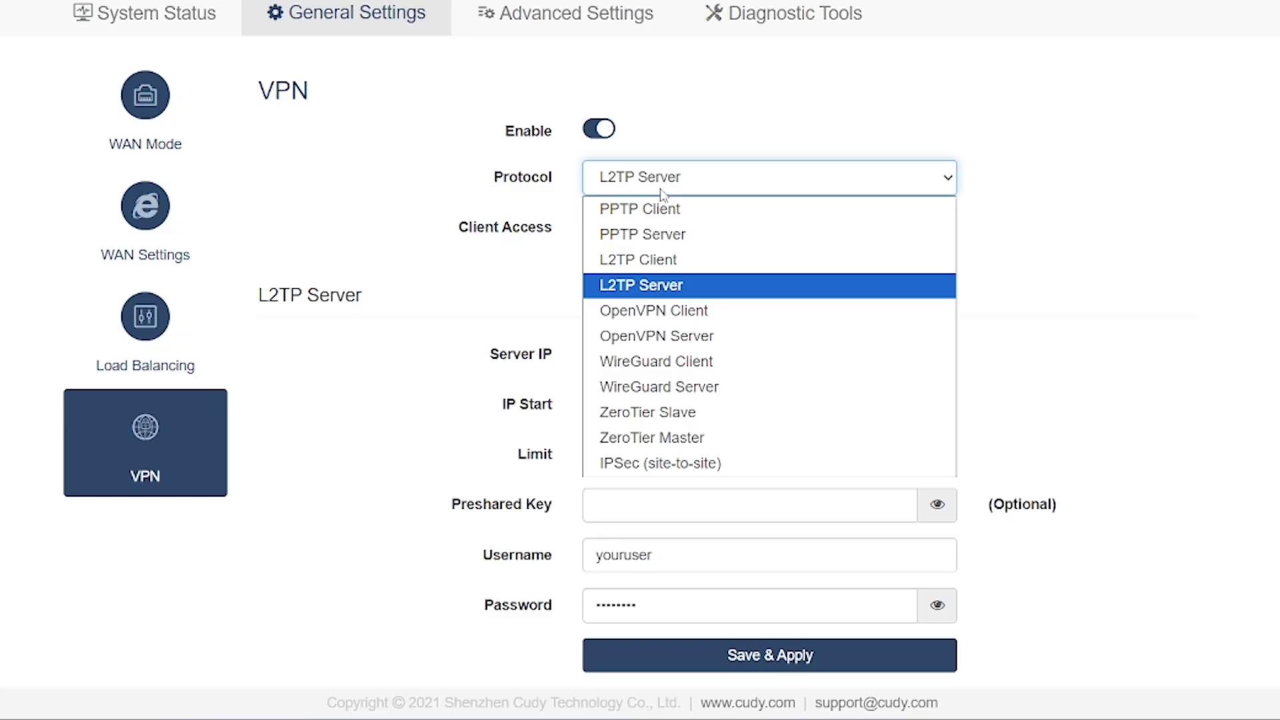
click(678, 310)
click(692, 279)
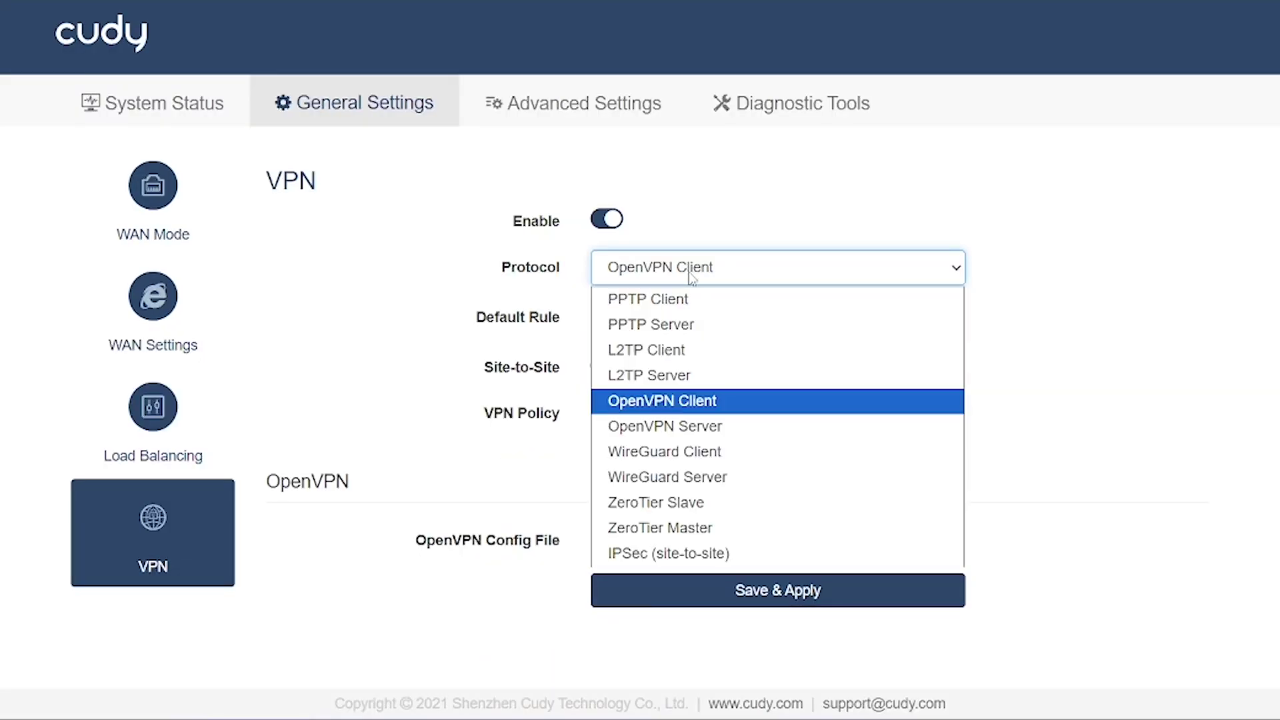
click(685, 427)
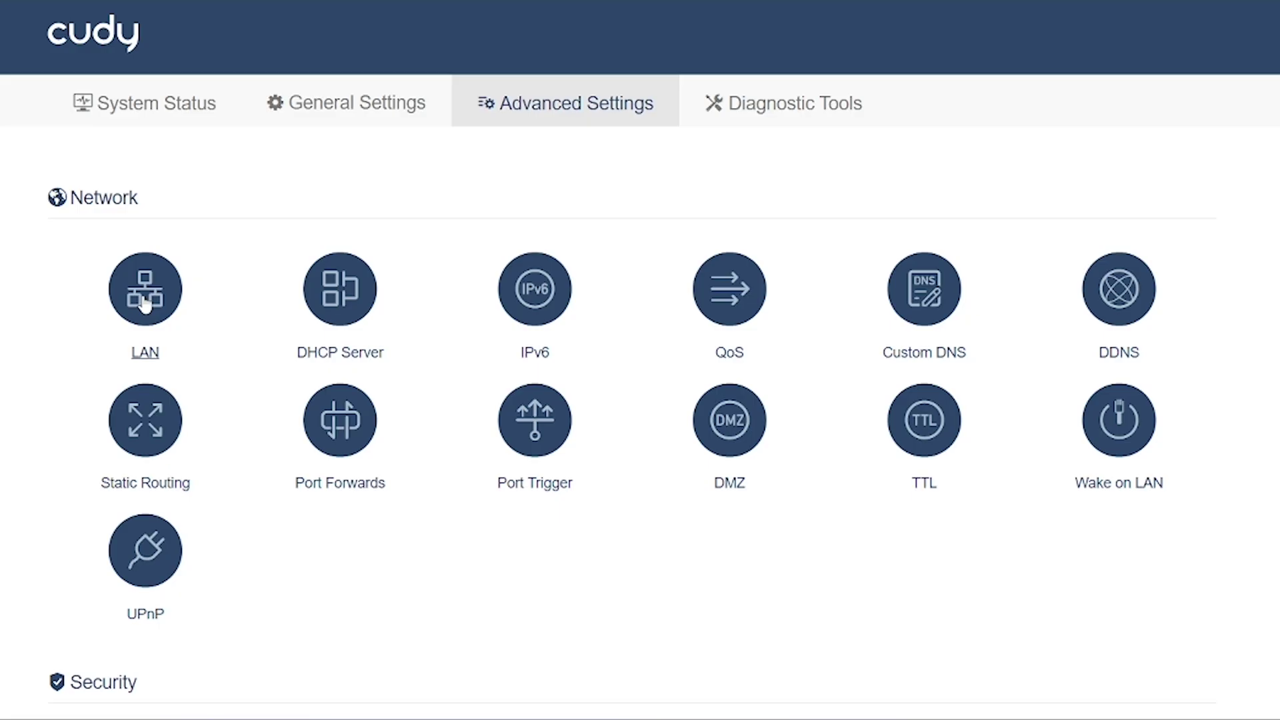
Step: Inspect the LAN address and DHCP server settings (from 192.168.10.100, limit 100, 12-hour leases) without changes
click(144, 301)
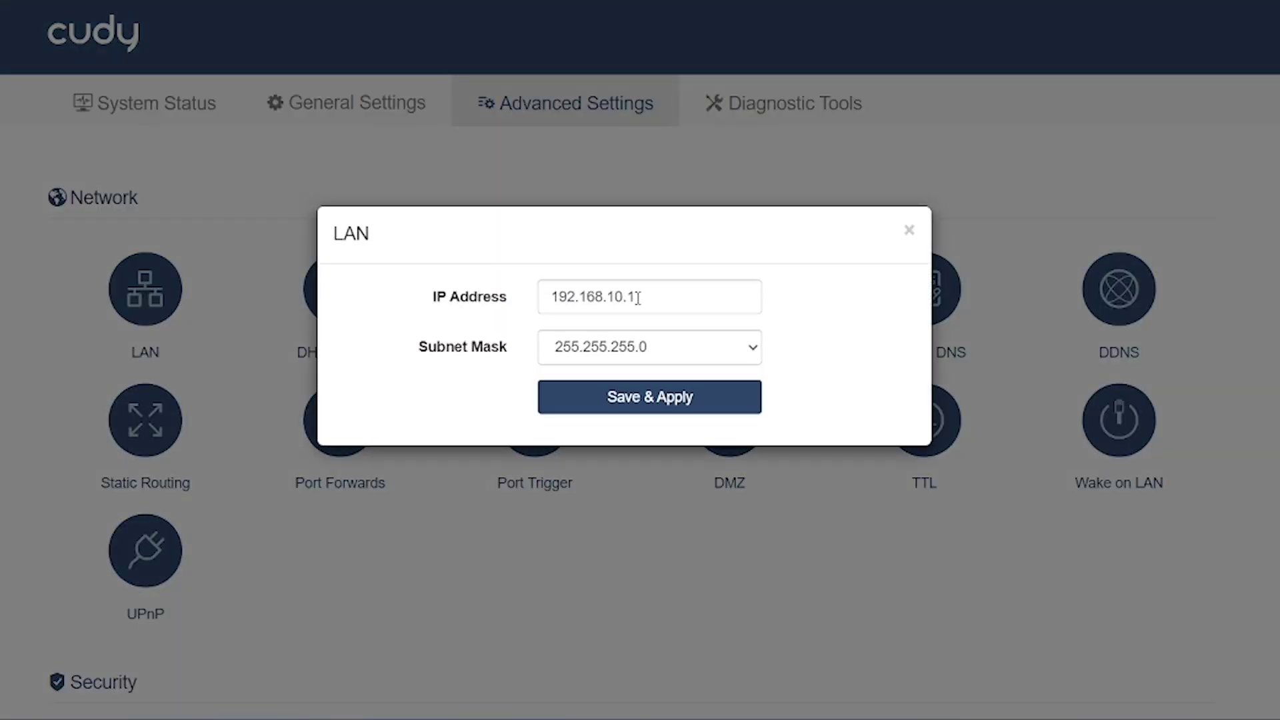
click(908, 233)
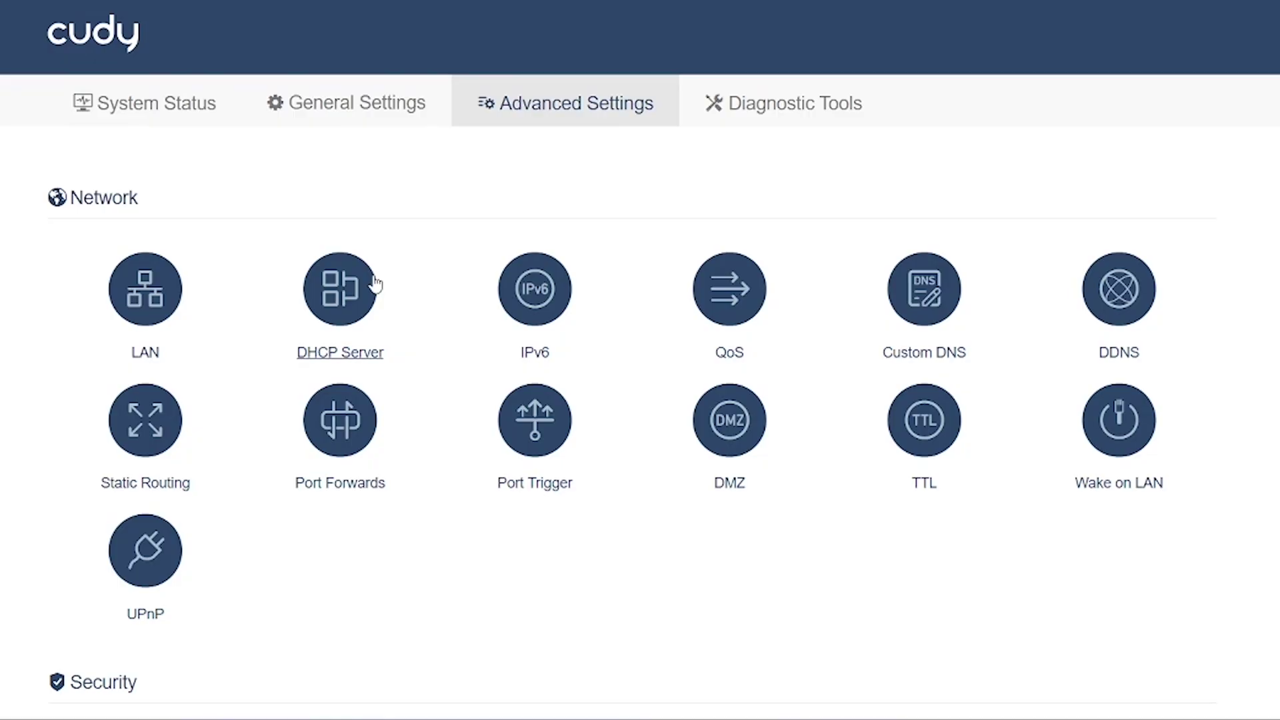
click(354, 290)
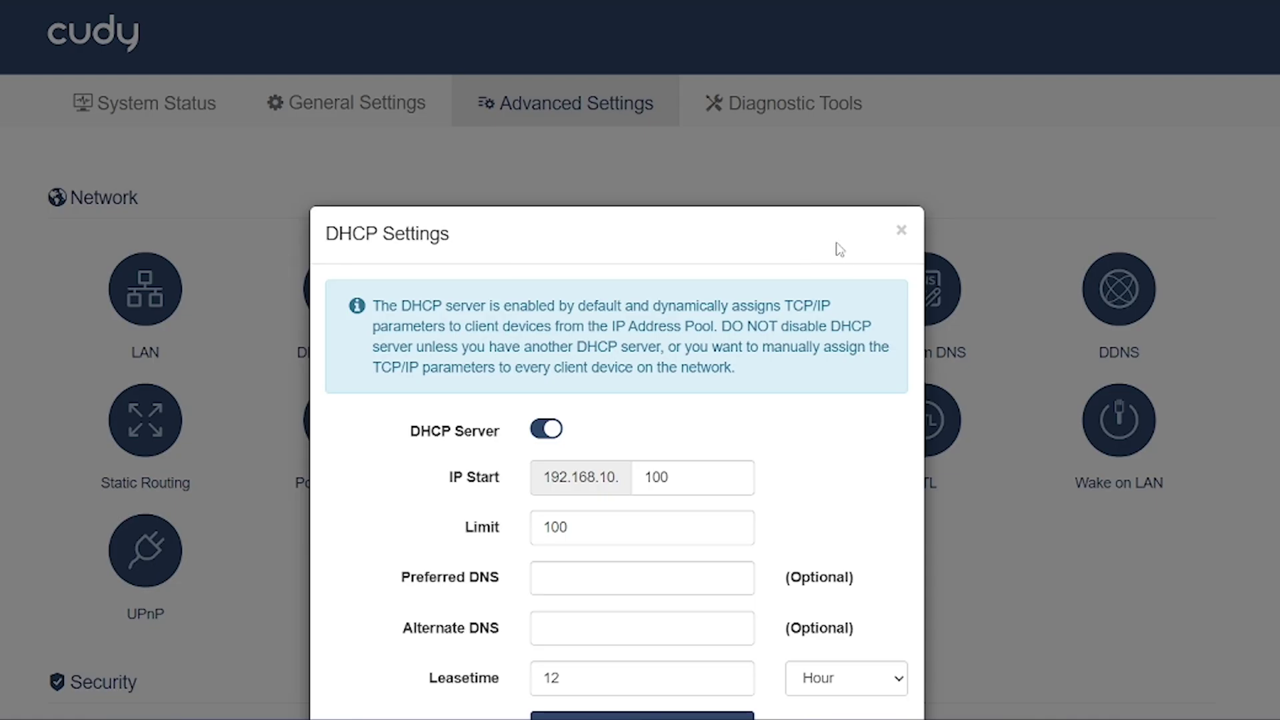
scroll(861, 265, down, 2)
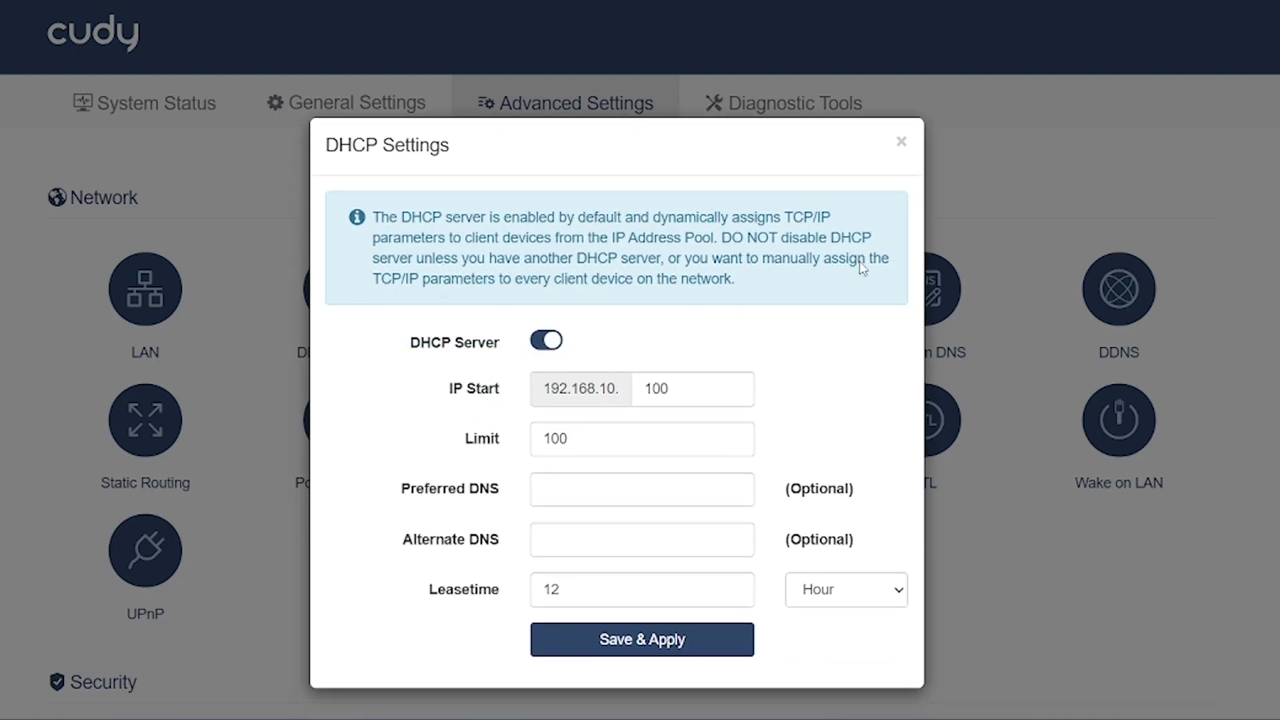
click(902, 146)
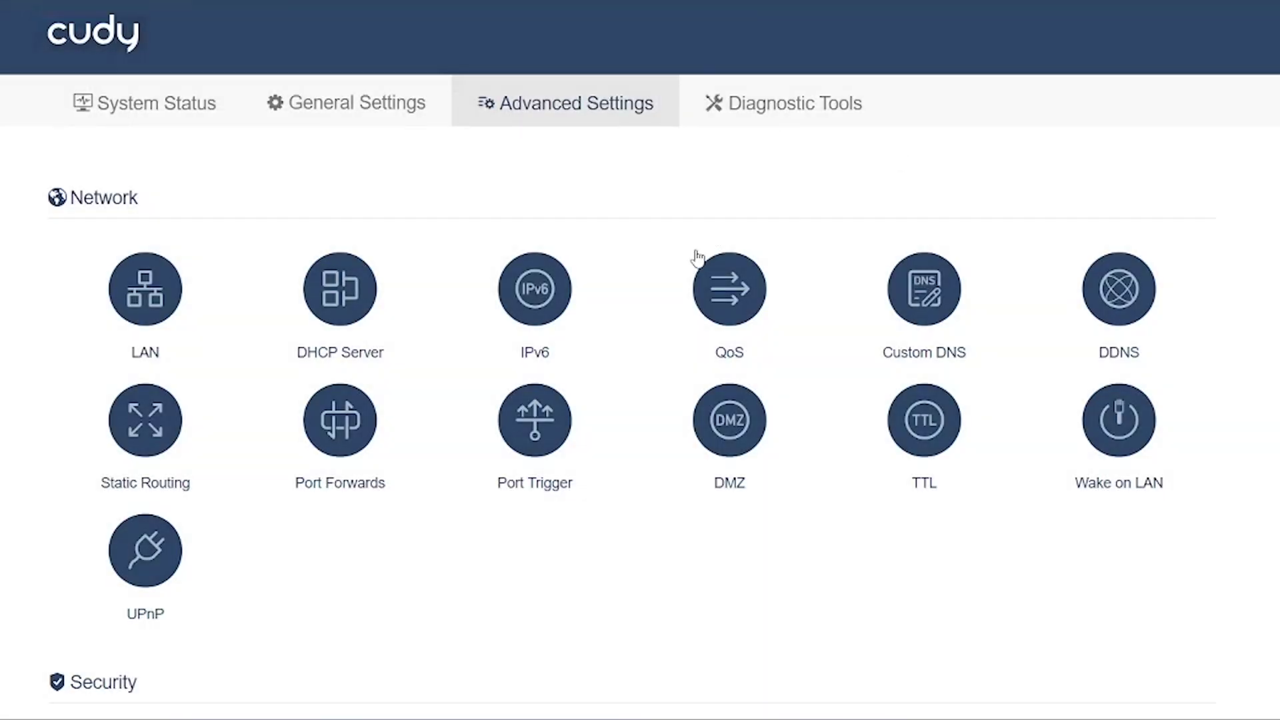
click(552, 287)
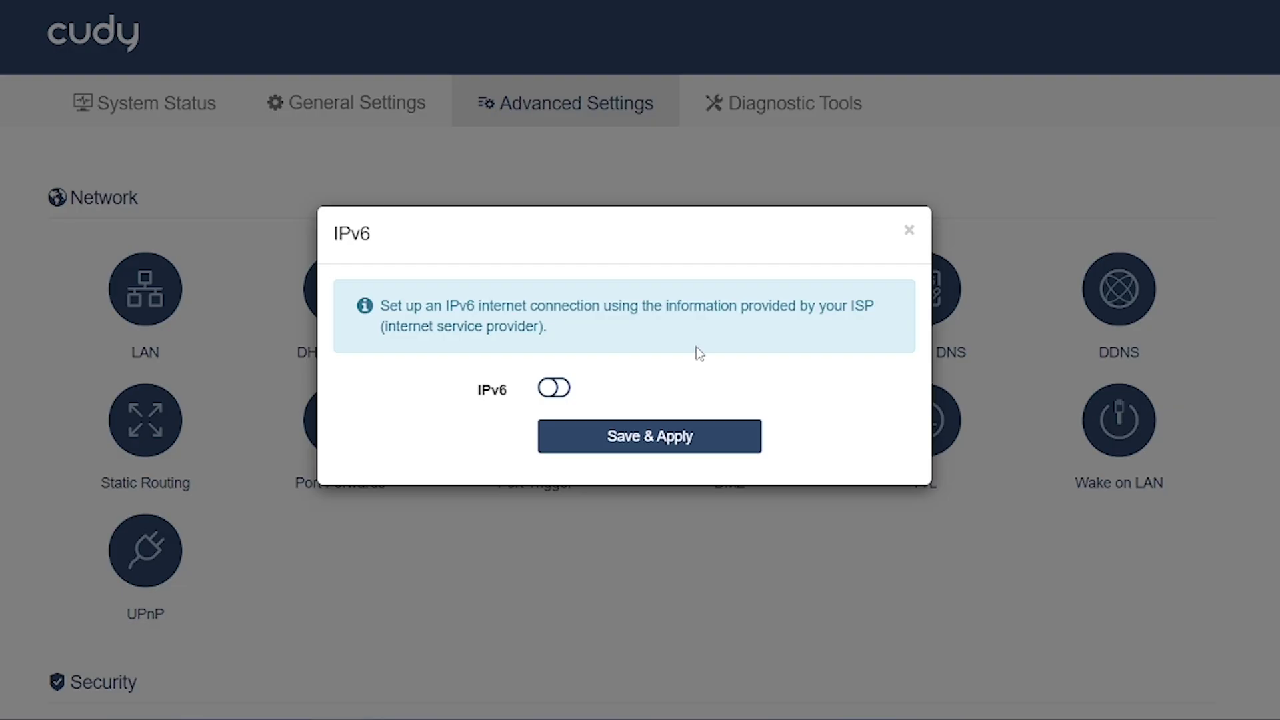
click(909, 231)
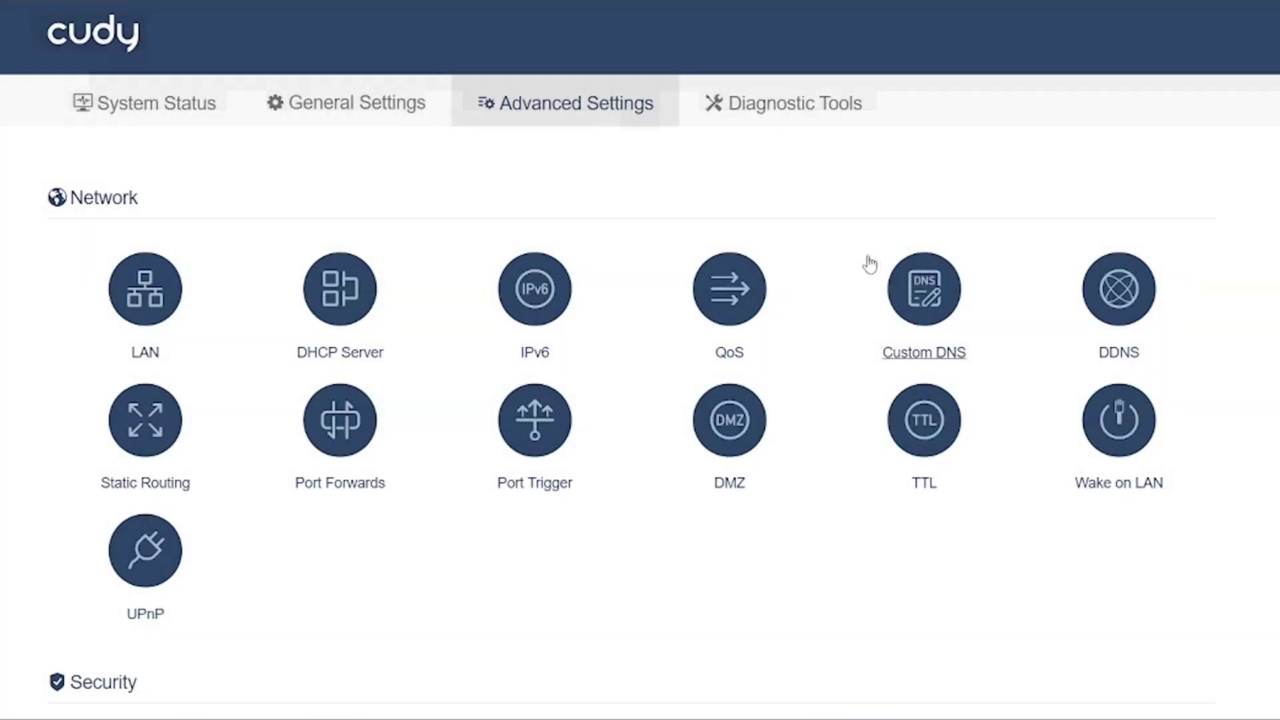
click(755, 296)
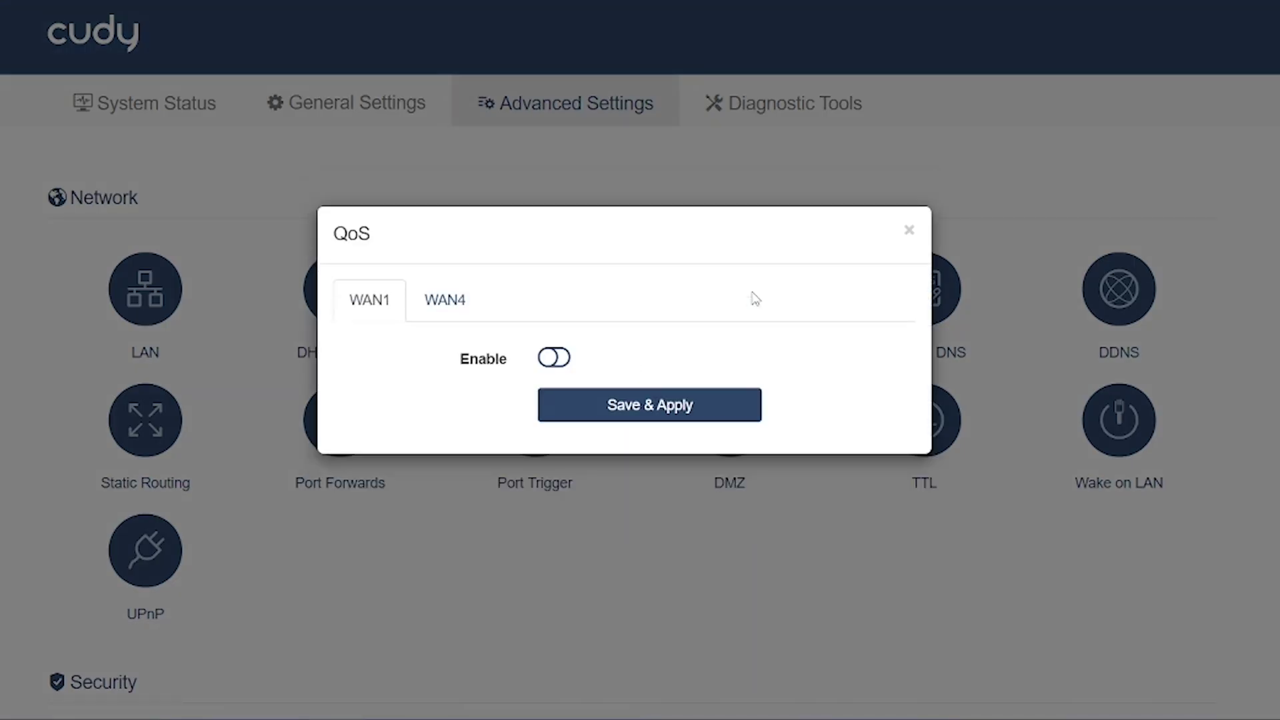
click(466, 308)
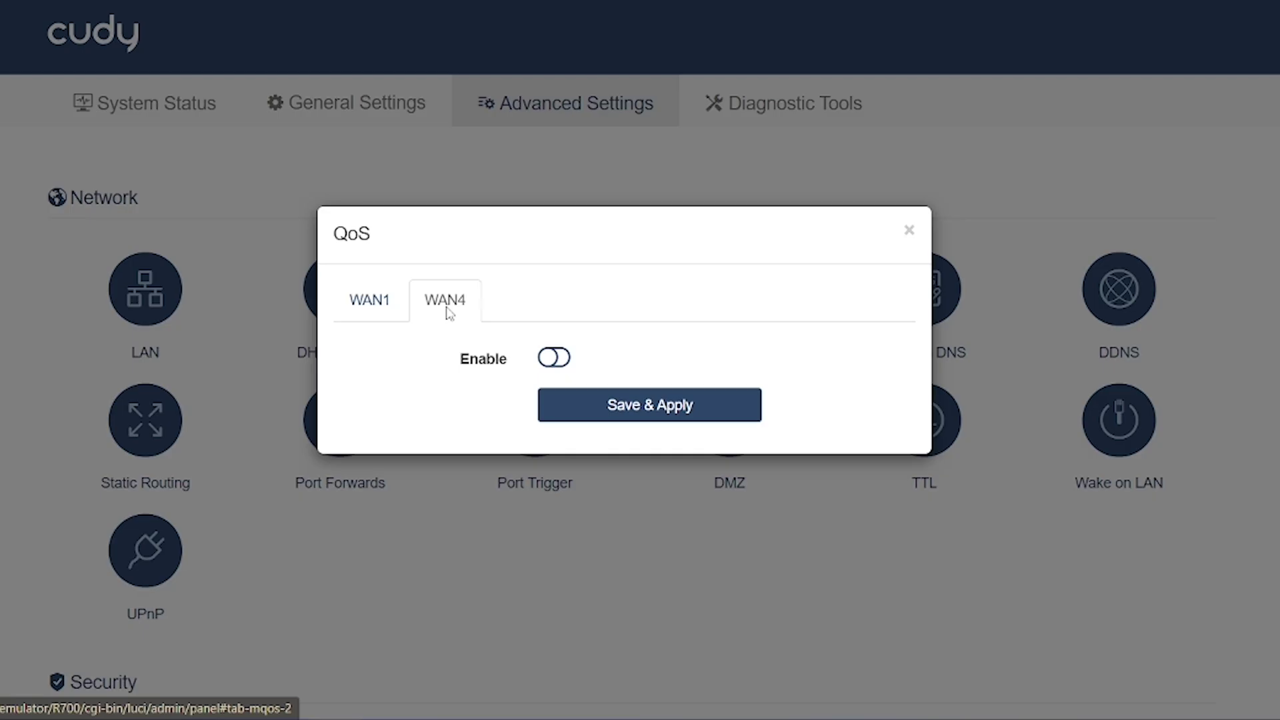
click(386, 310)
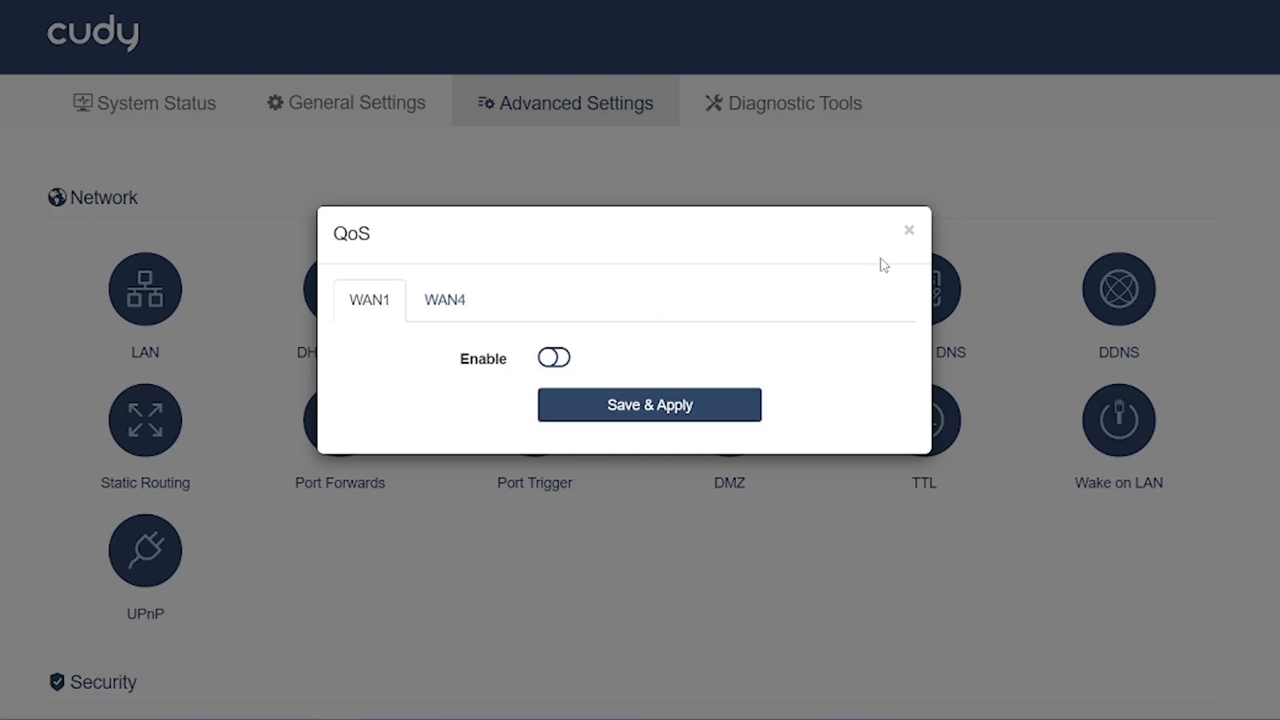
click(908, 232)
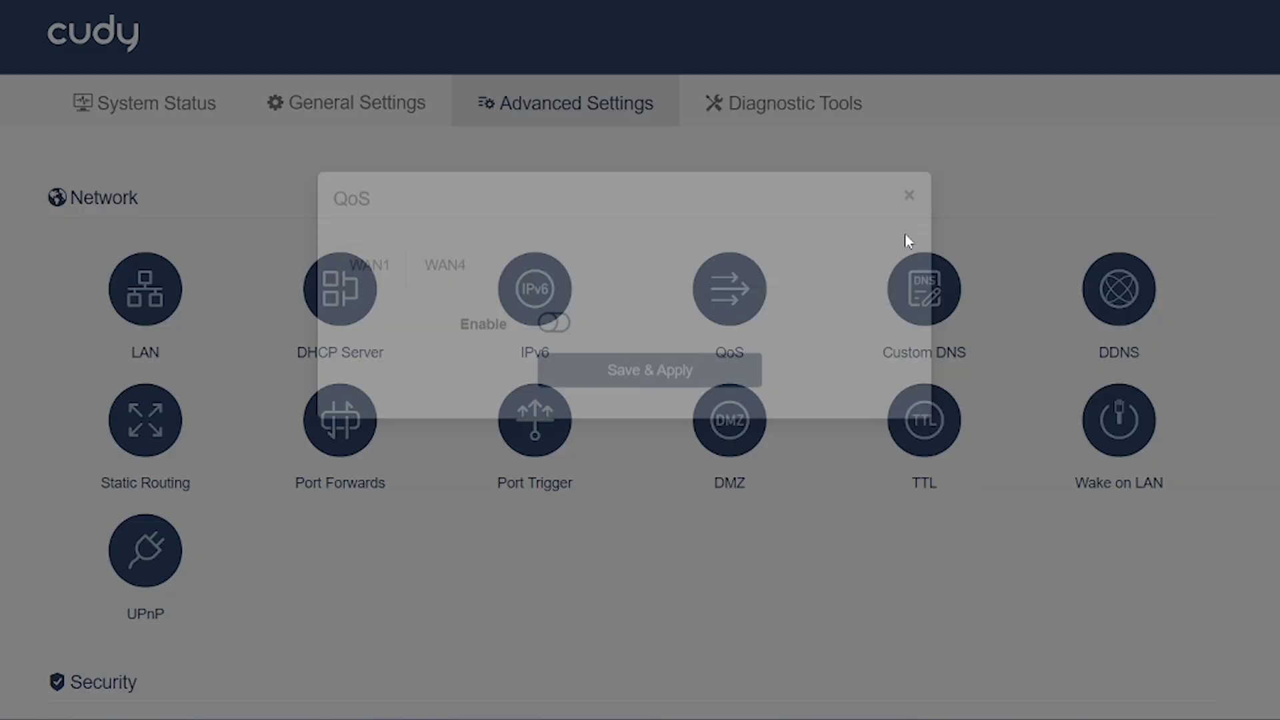
Step: Check the custom DNS settings, keeping the DNS mode on Default
click(928, 298)
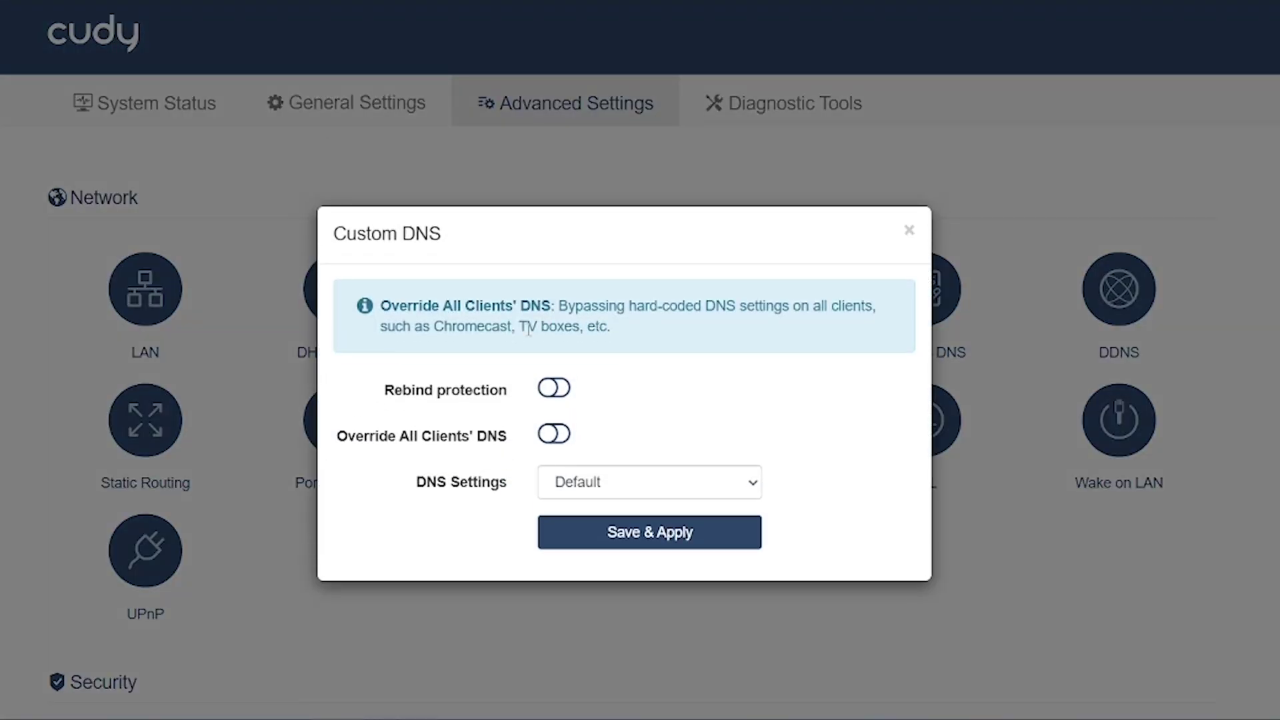
click(628, 482)
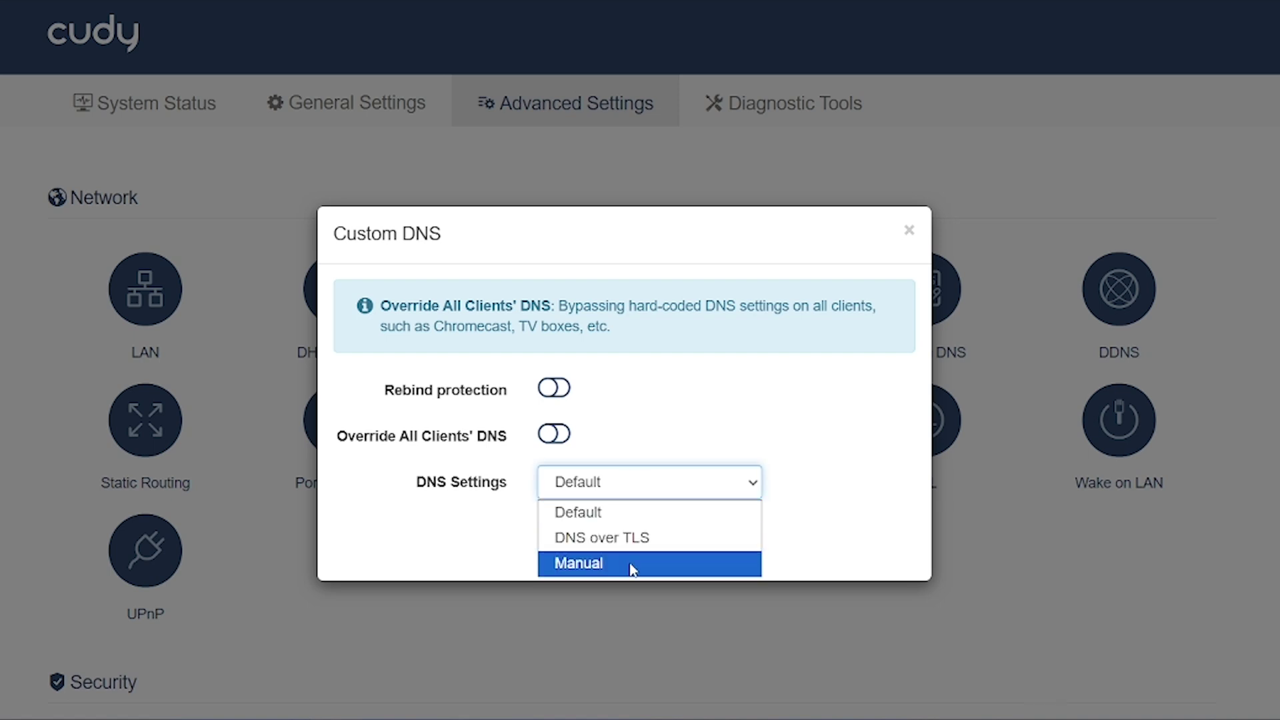
click(716, 410)
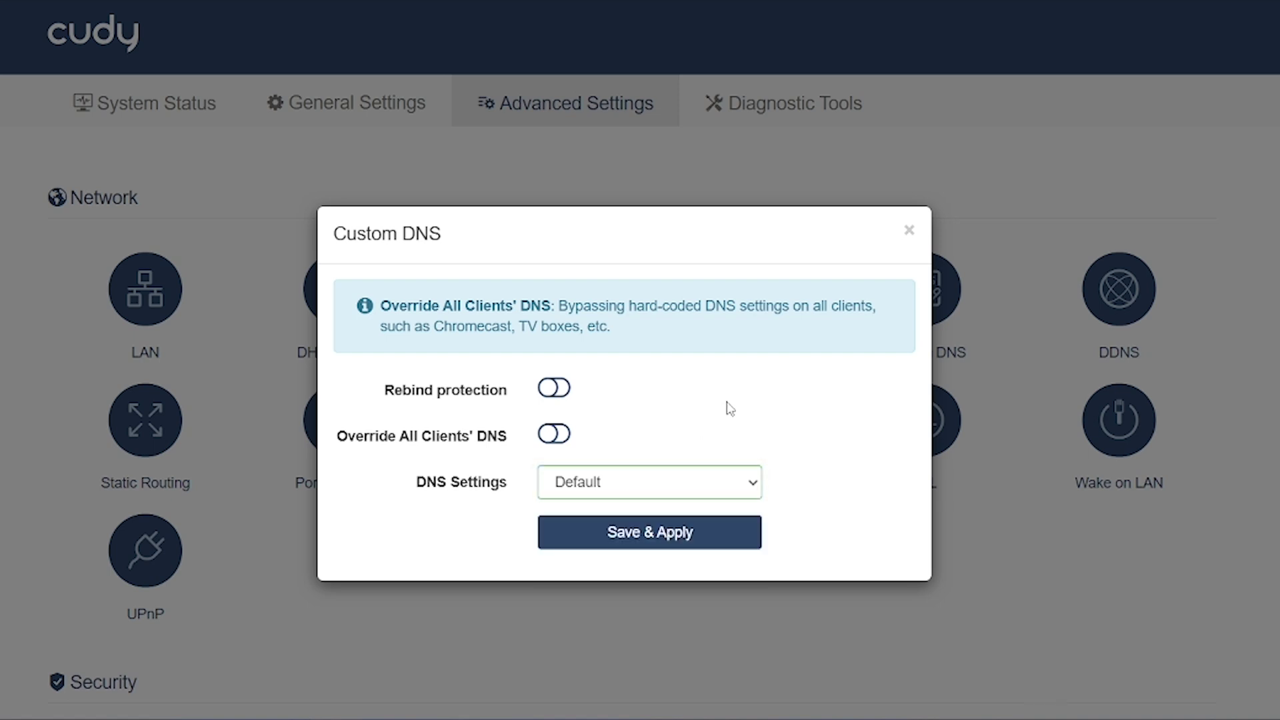
click(907, 234)
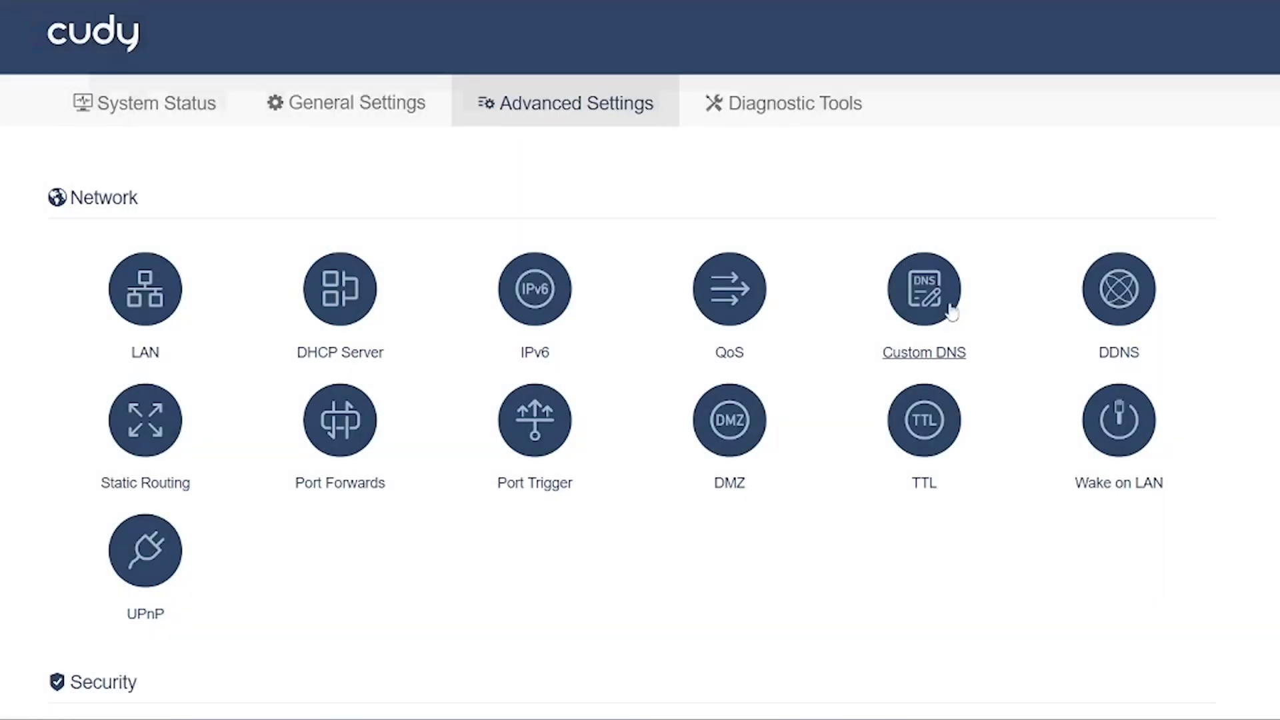
Step: Enable DDNS and browse the service provider list (dyn.com selected)
click(1110, 299)
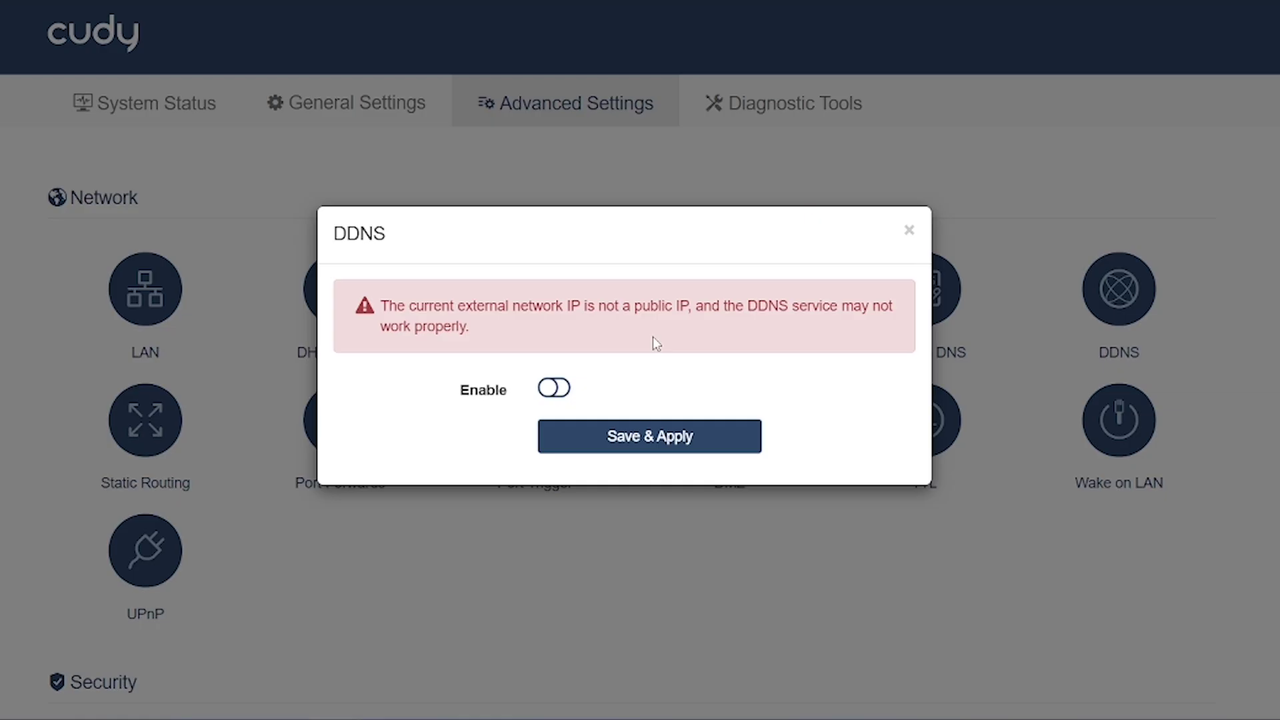
click(557, 389)
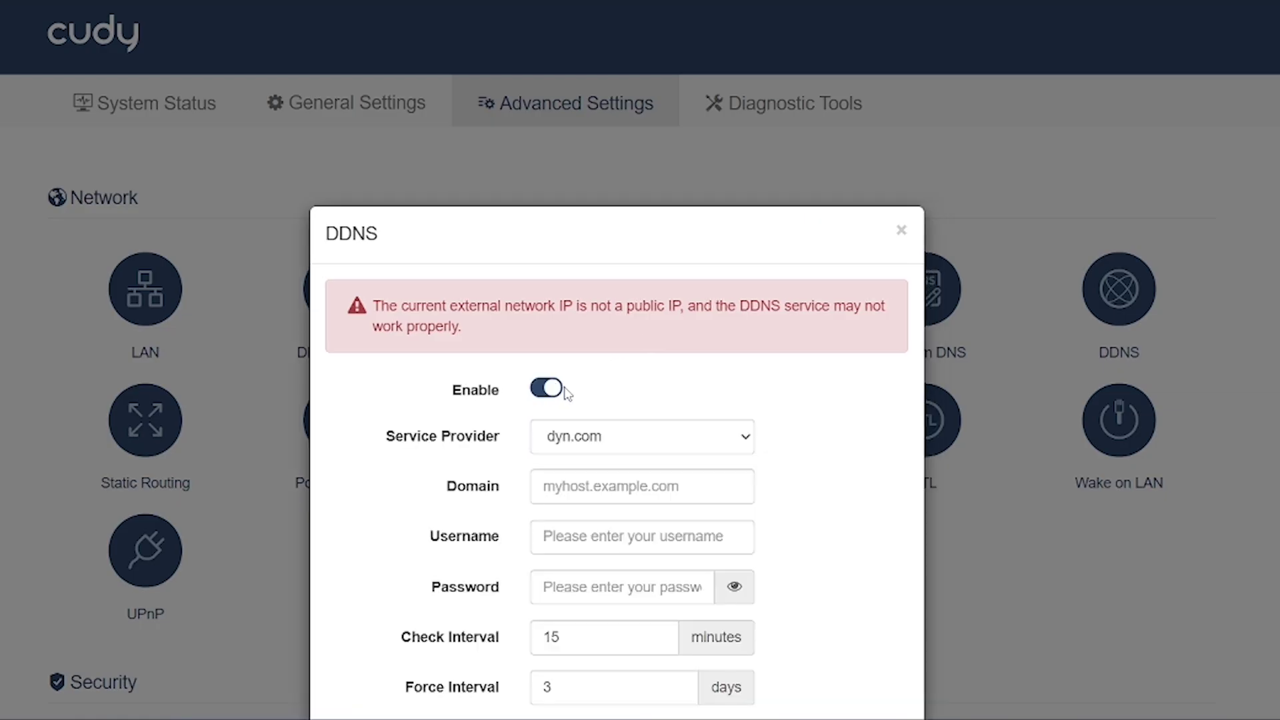
scroll(669, 401, down, 3)
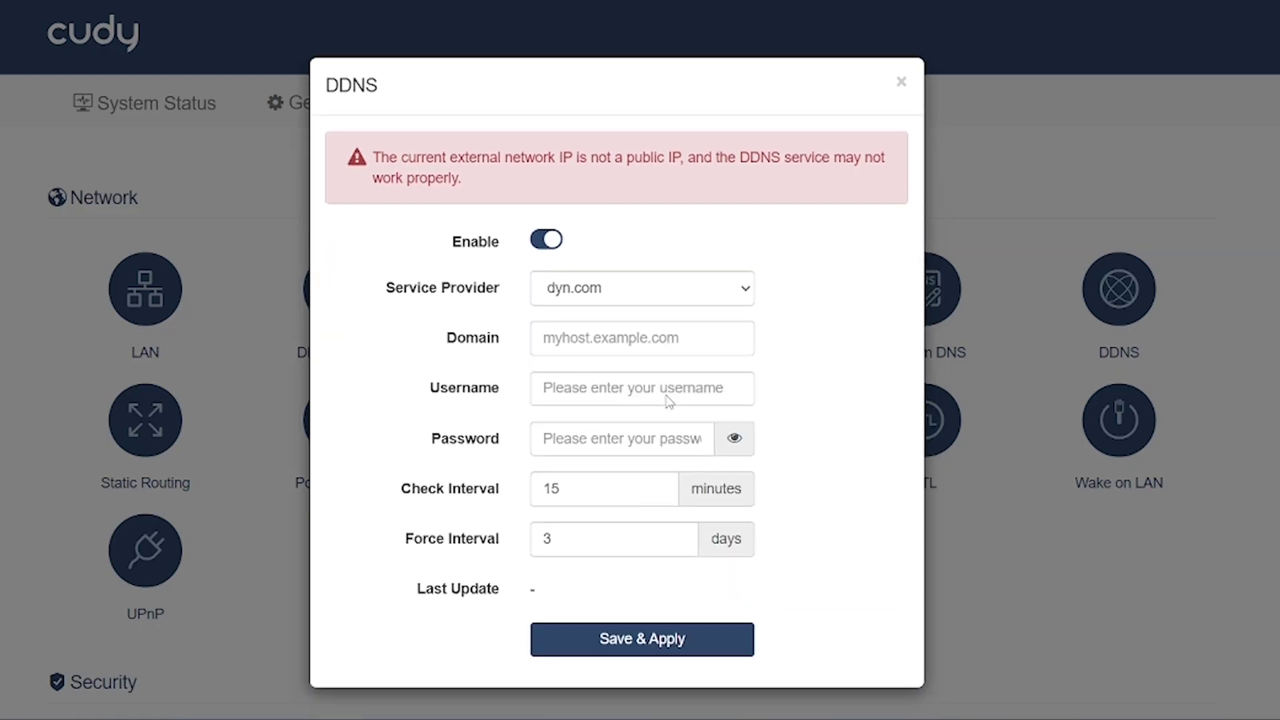
click(731, 285)
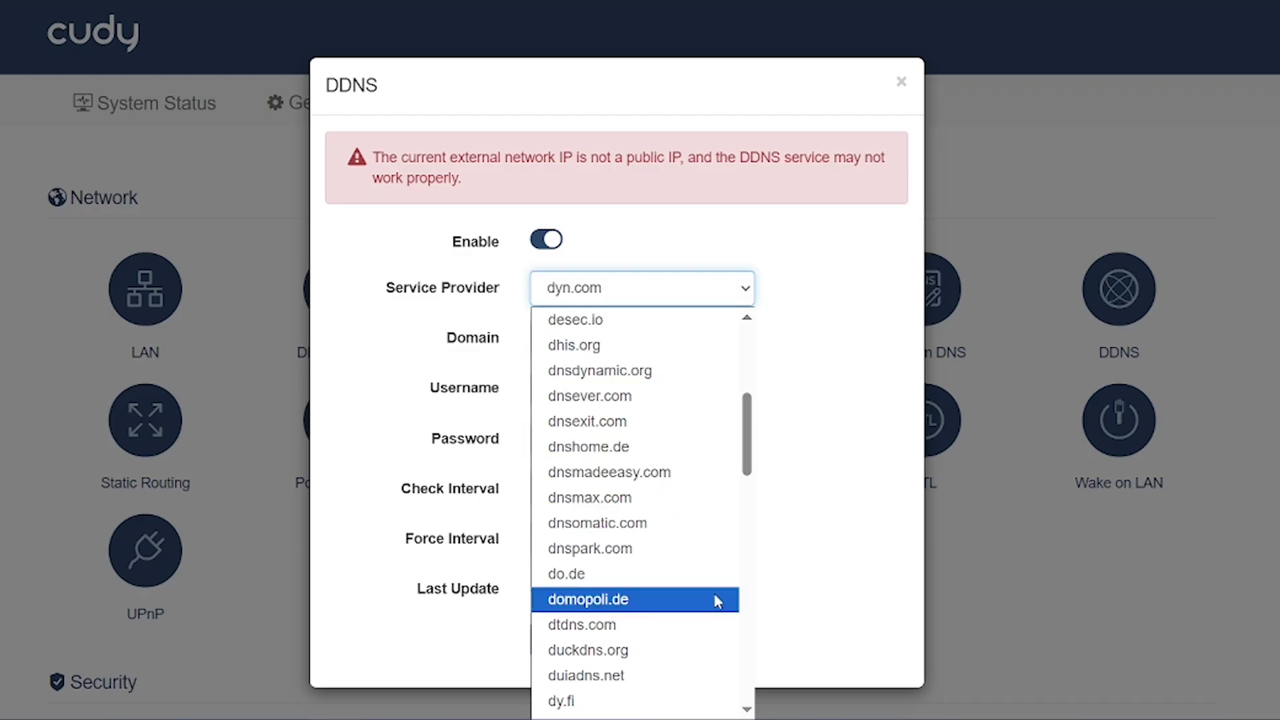
Step: Close DDNS without saving and look over the Static Routing settings
click(902, 83)
click(901, 83)
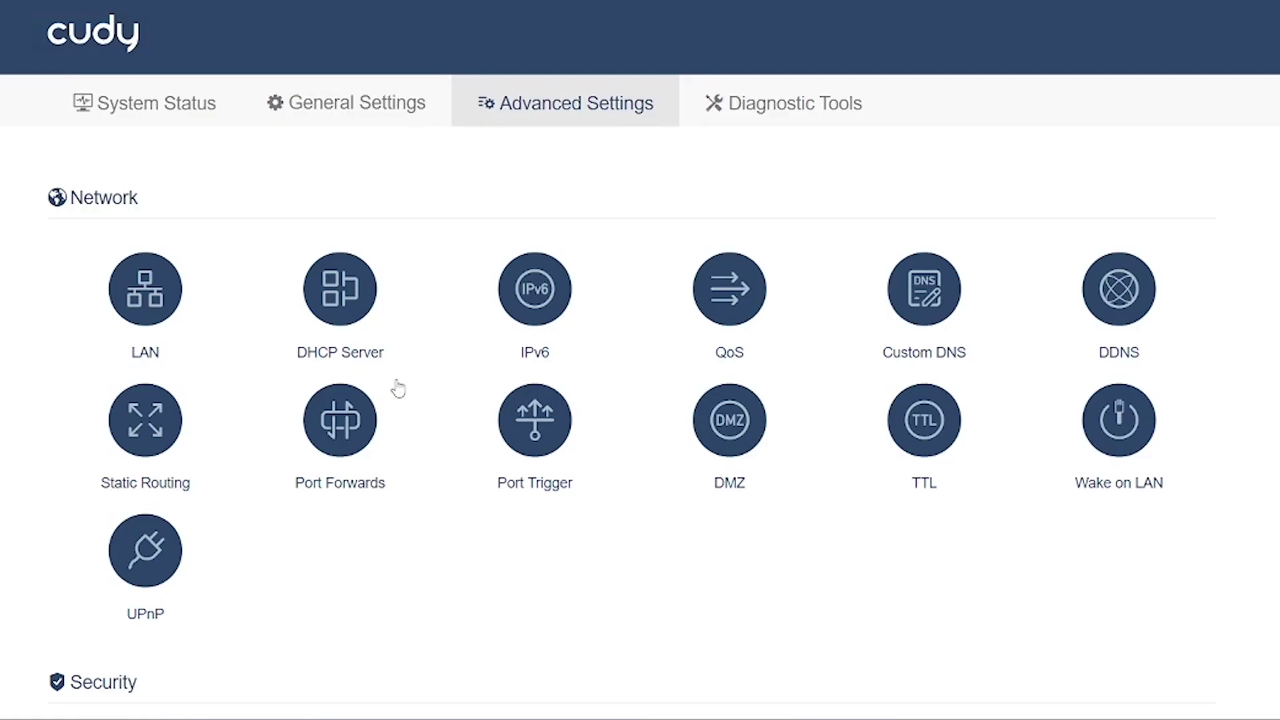
click(152, 424)
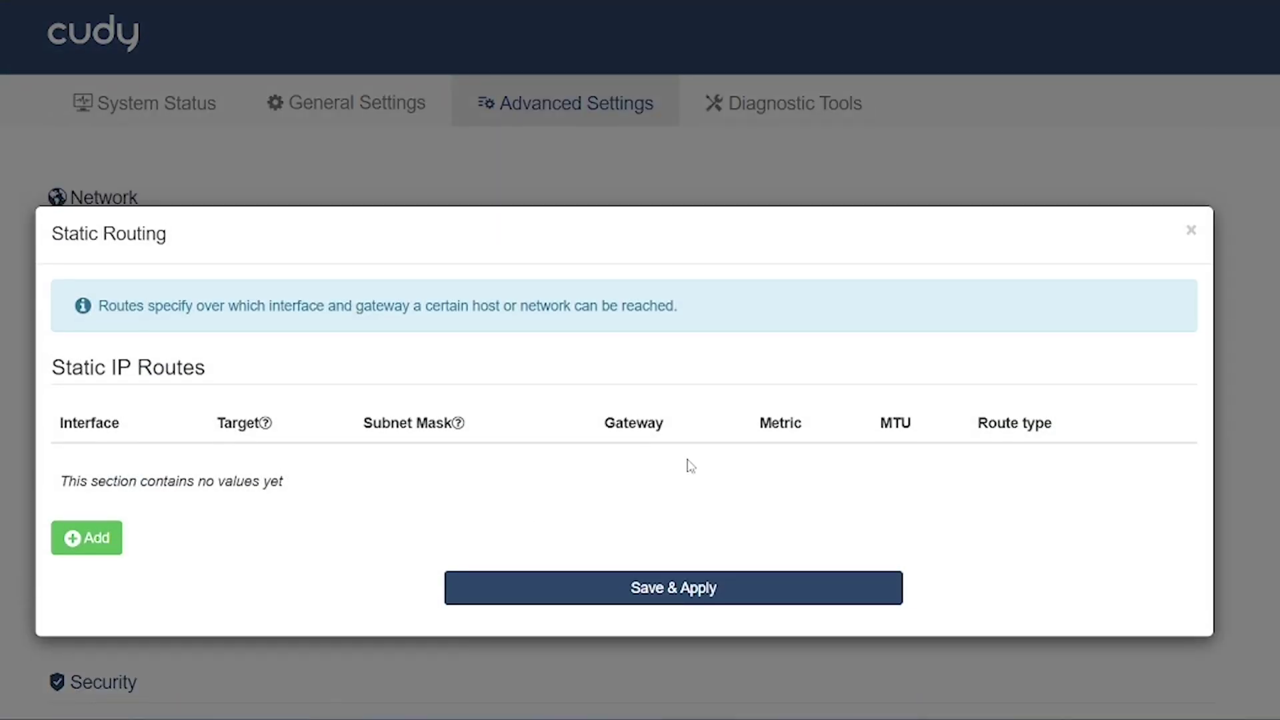
click(1192, 231)
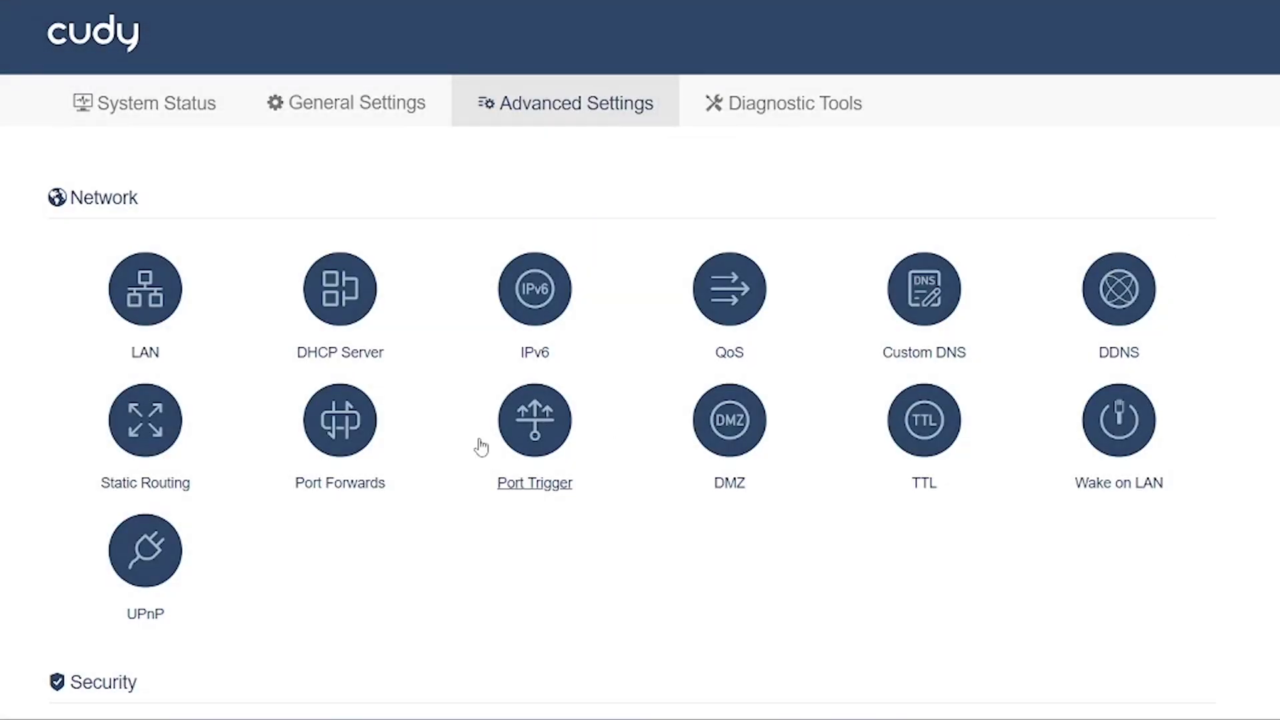
Step: Check the empty Port Forwards and Port Trigger lists
click(337, 420)
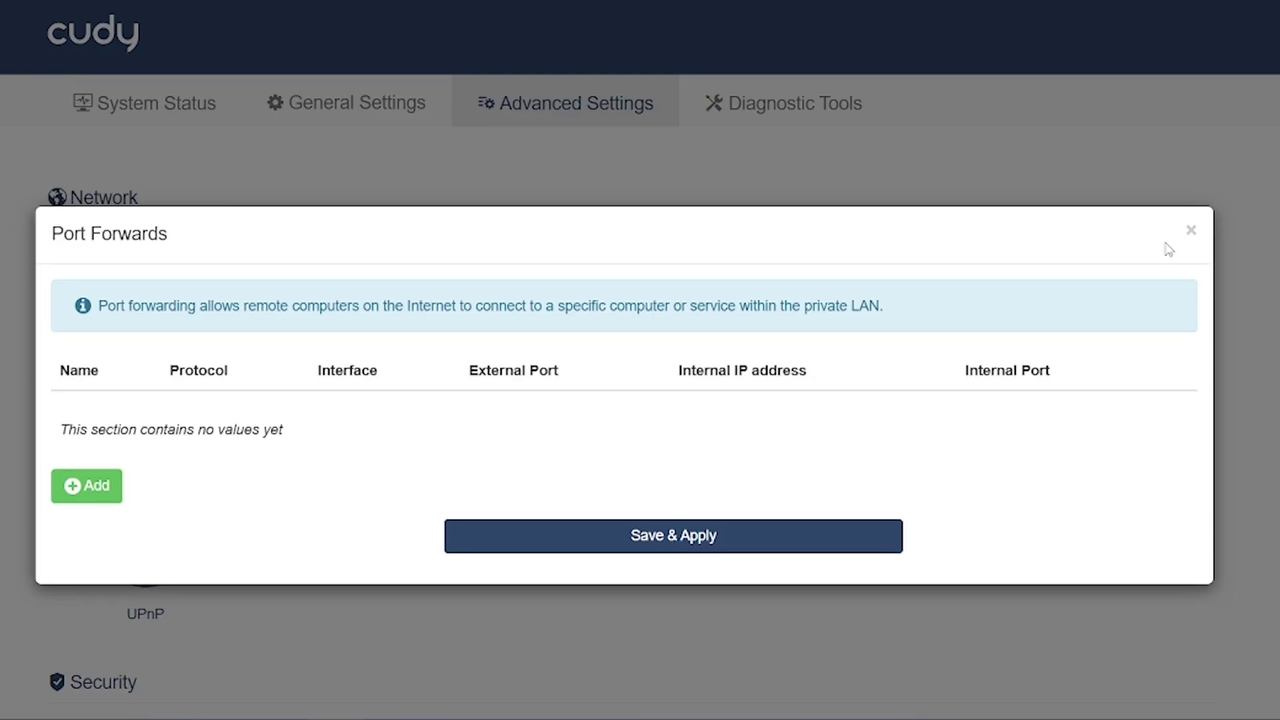
click(1191, 232)
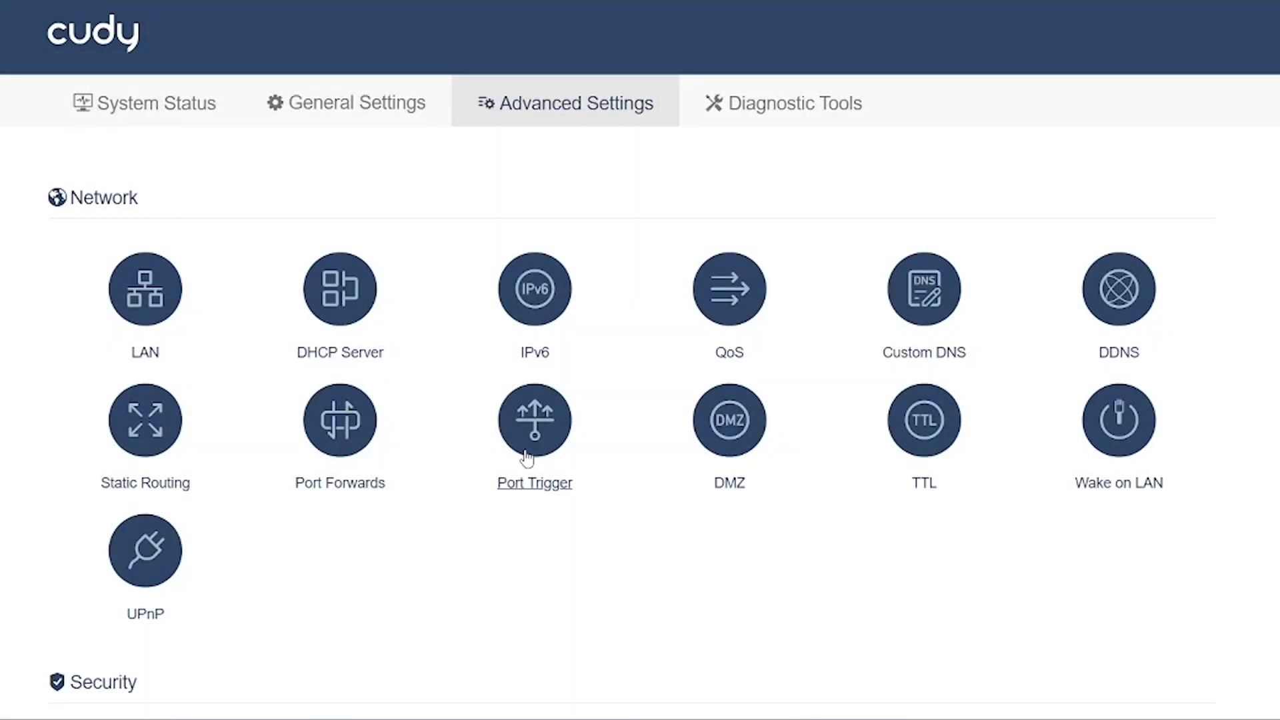
click(546, 431)
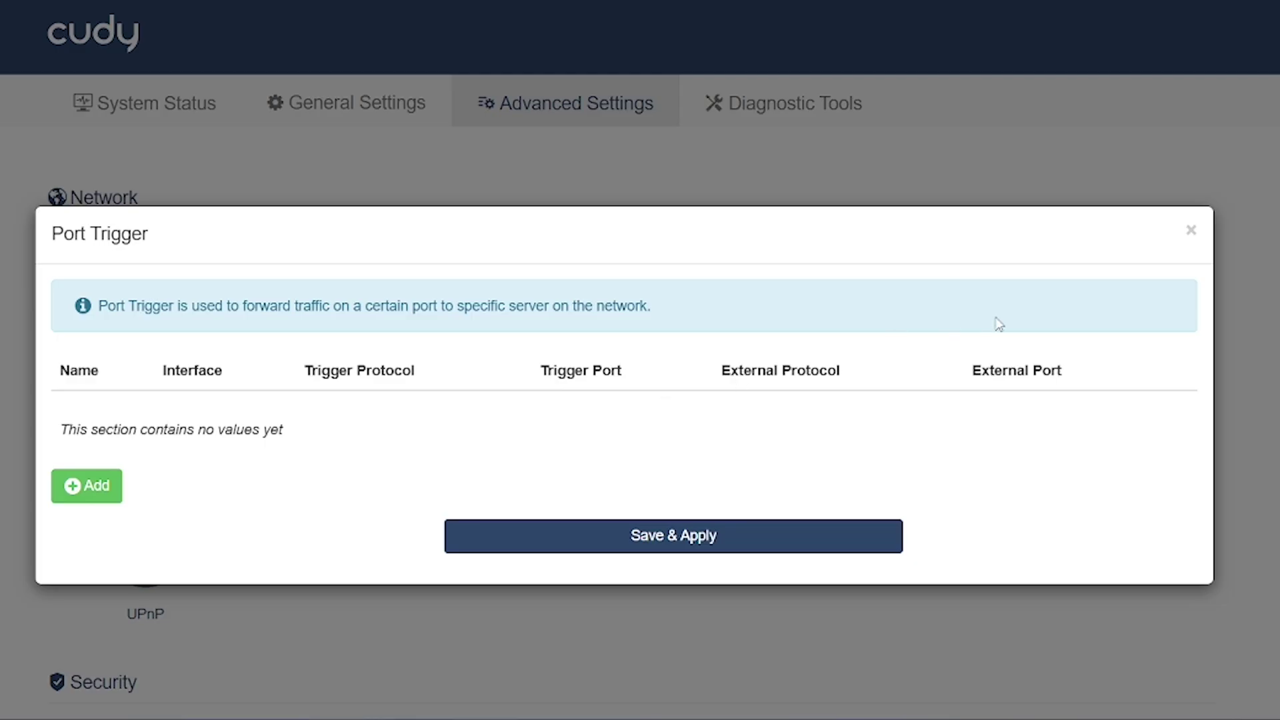
click(1191, 234)
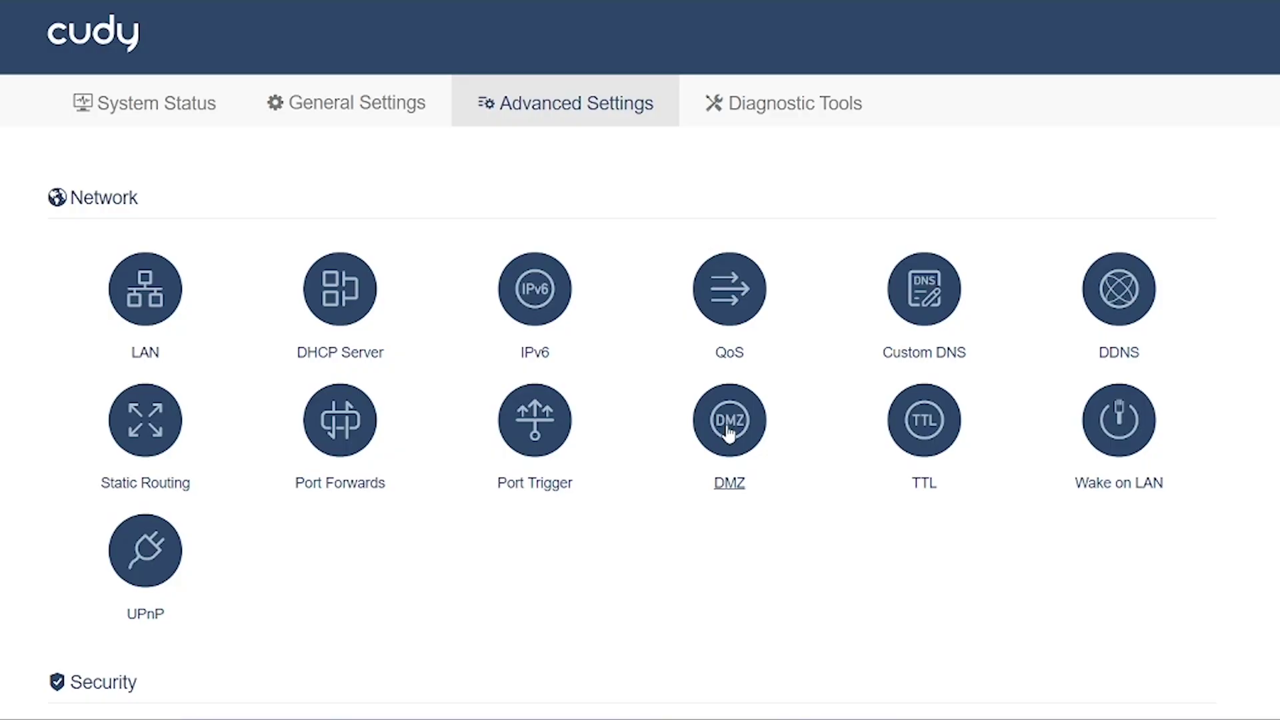
click(728, 432)
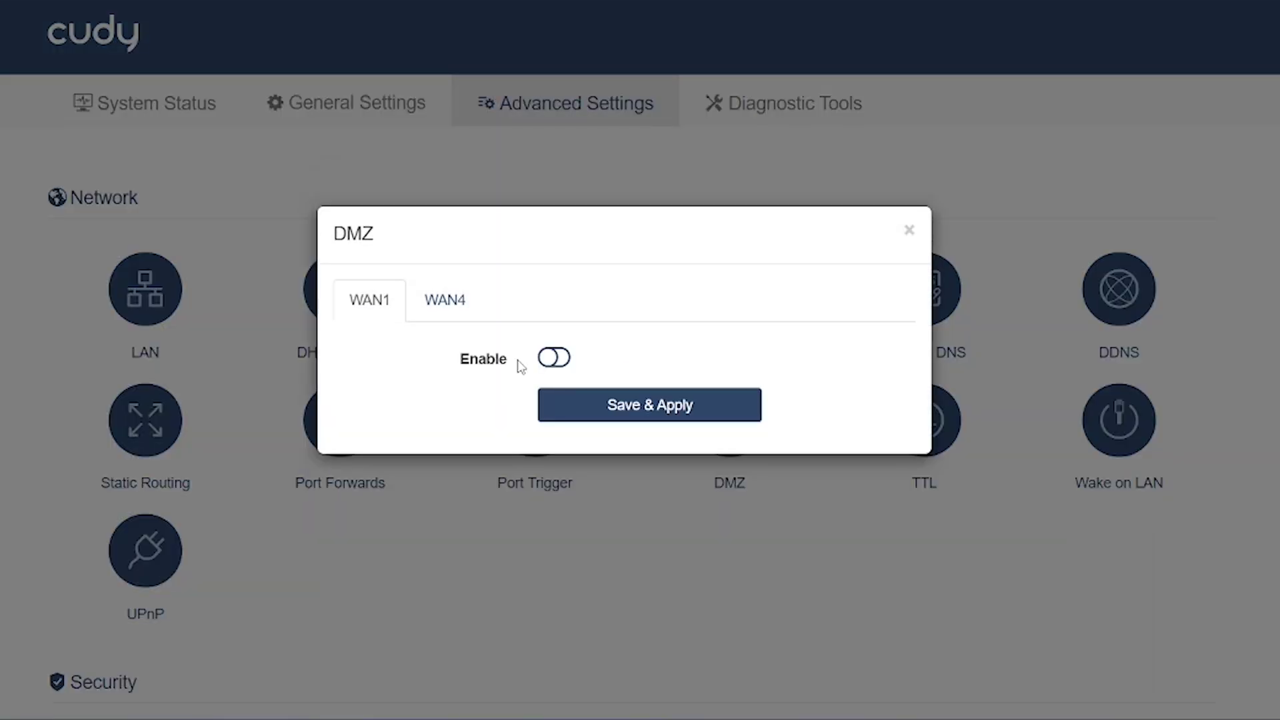
click(451, 309)
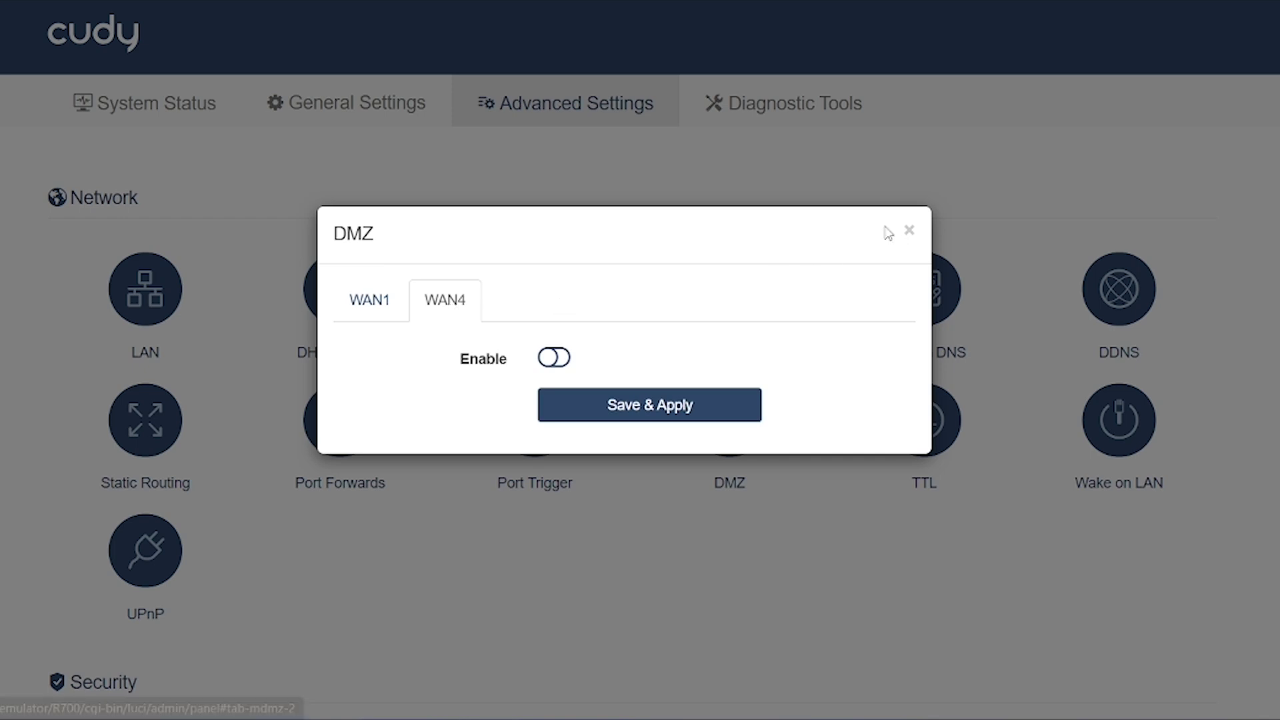
click(908, 233)
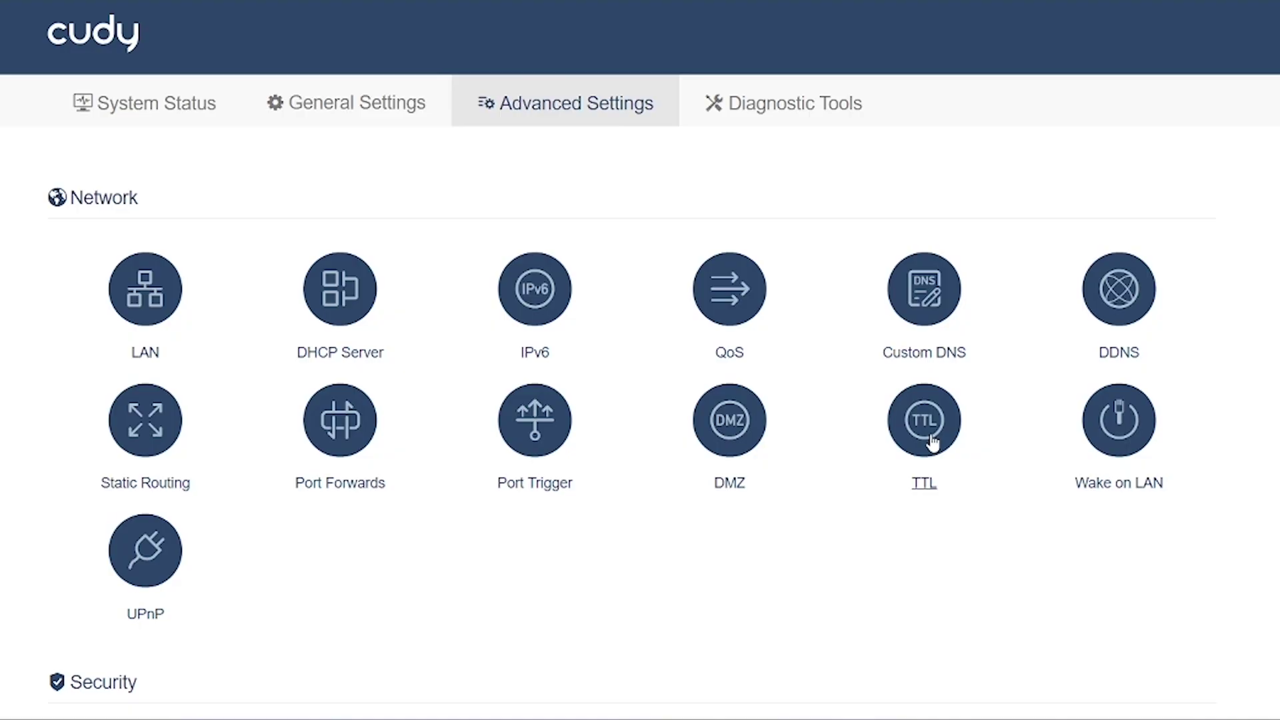
click(932, 442)
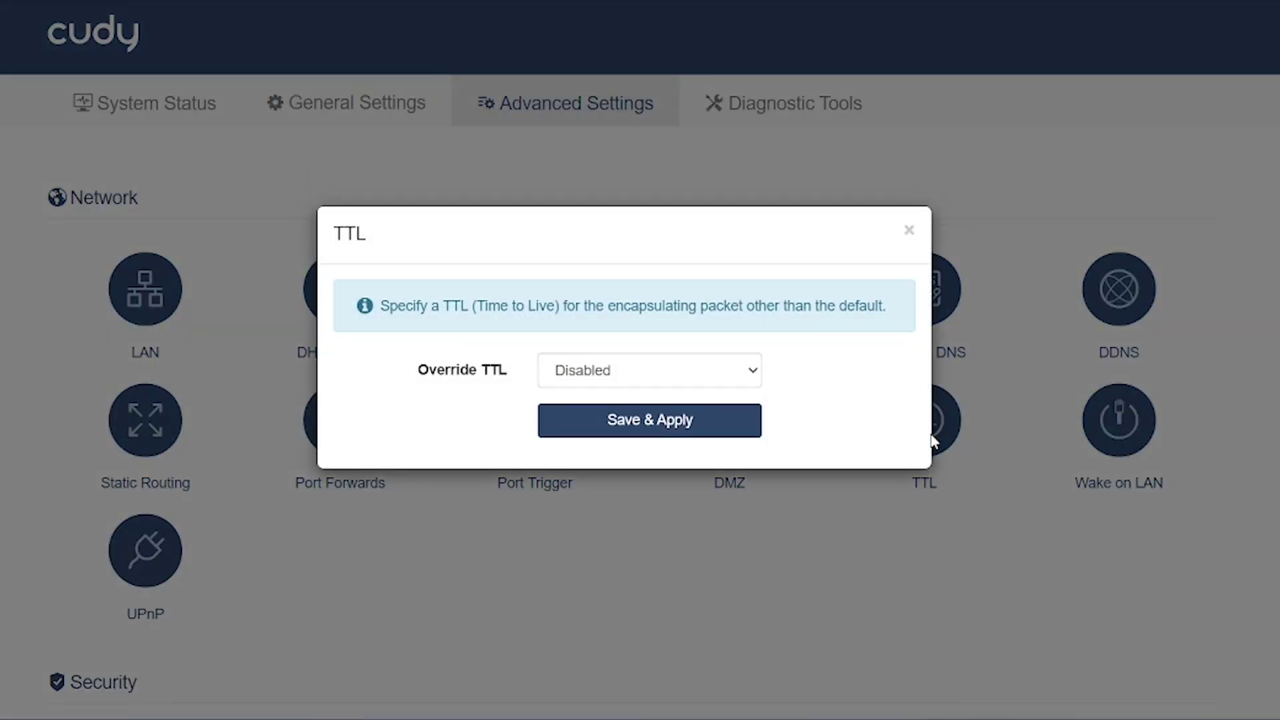
click(737, 373)
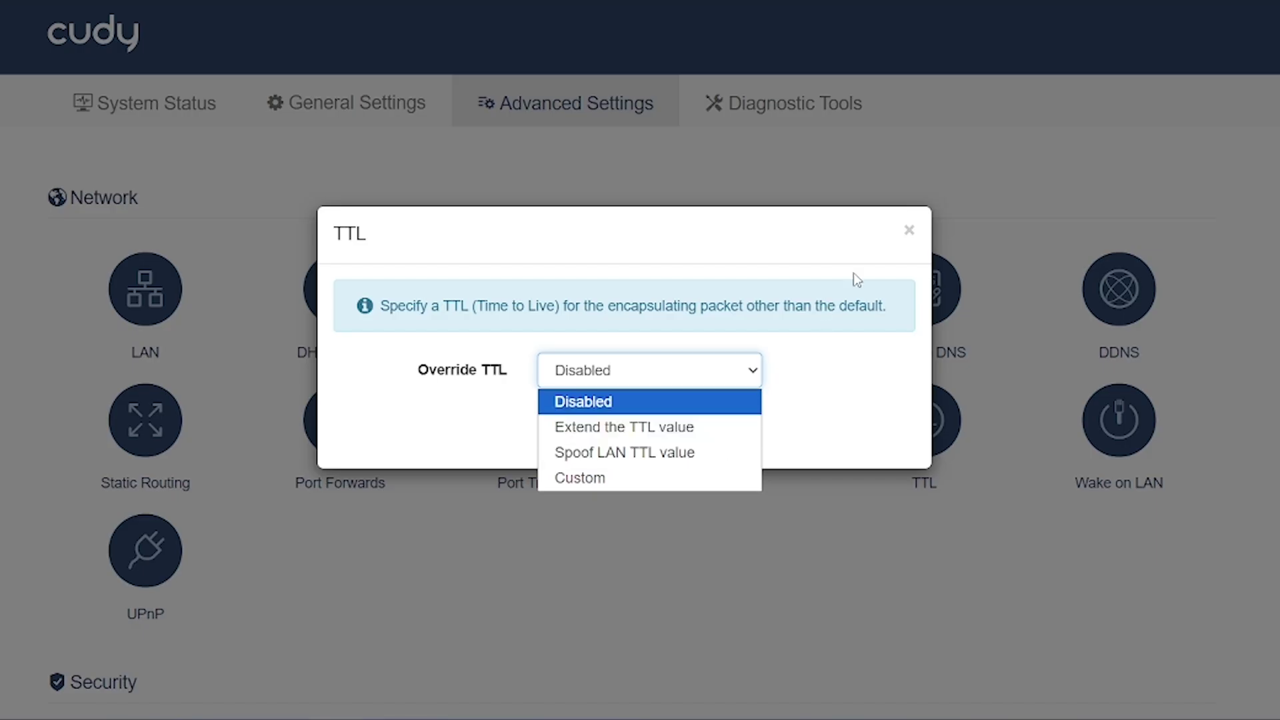
click(908, 234)
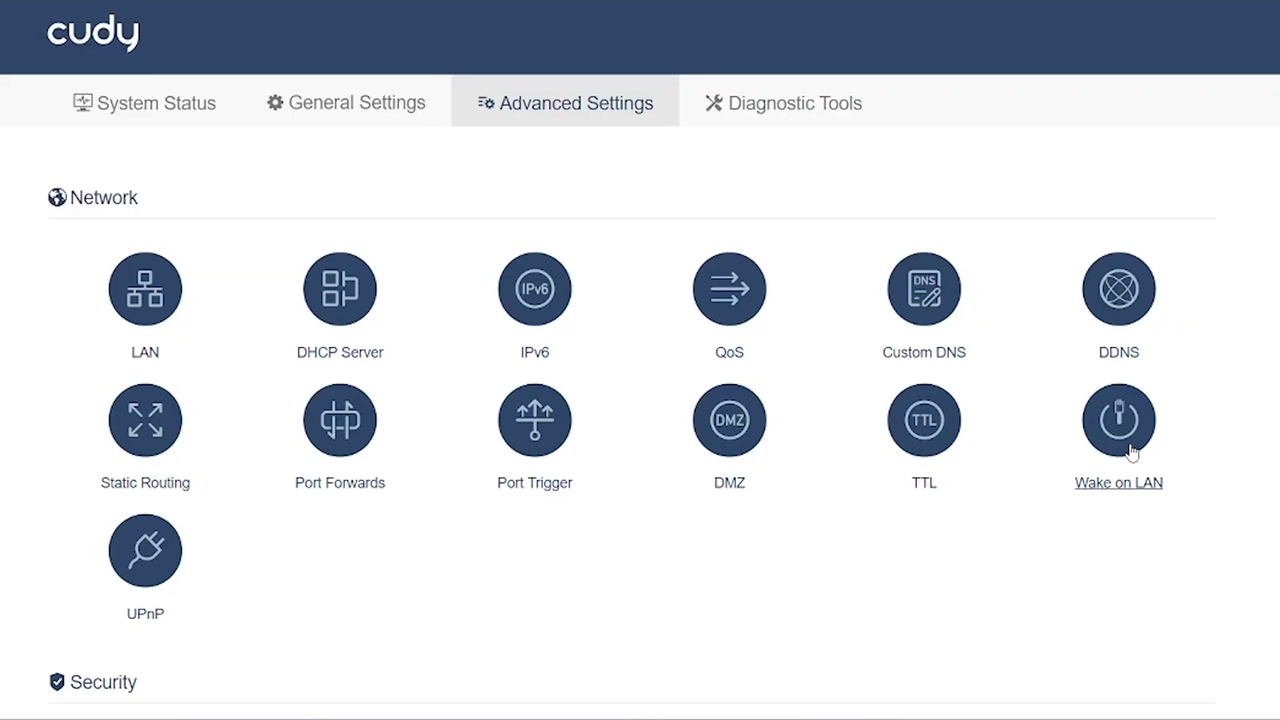
Step: Look over the Wake on LAN settings and close them
click(1132, 452)
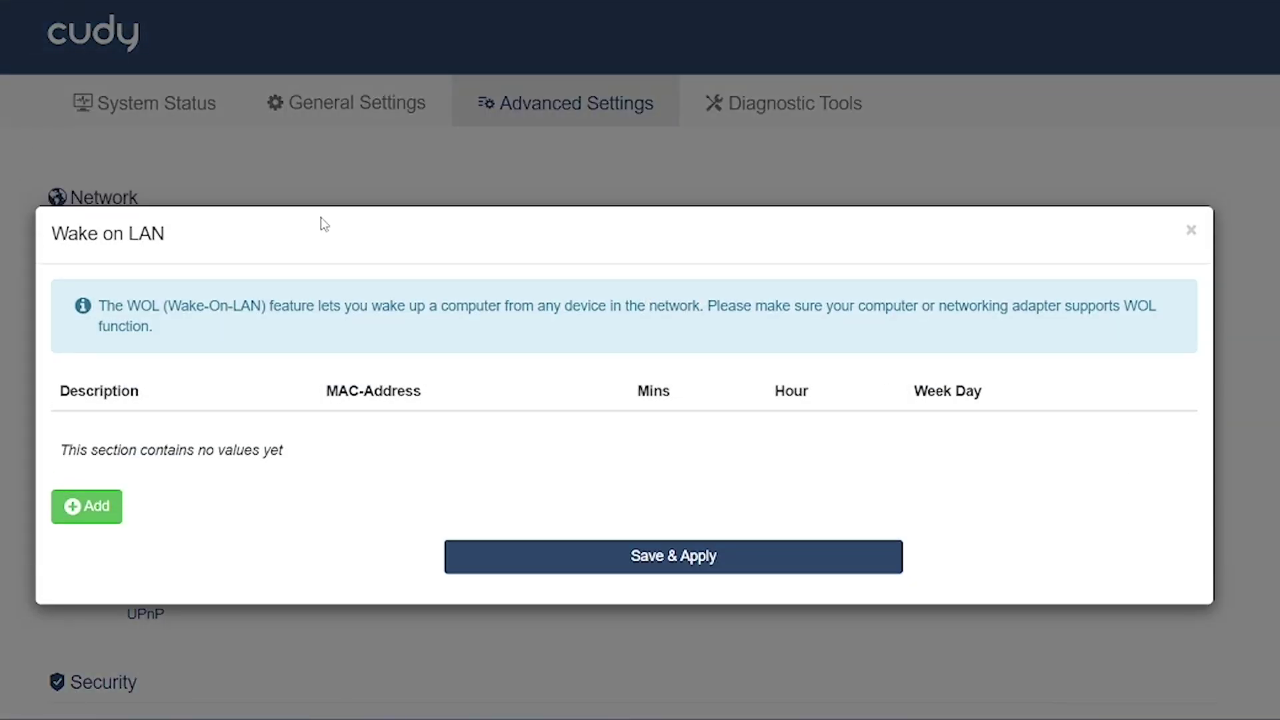
drag(164, 237, 190, 246)
click(1190, 234)
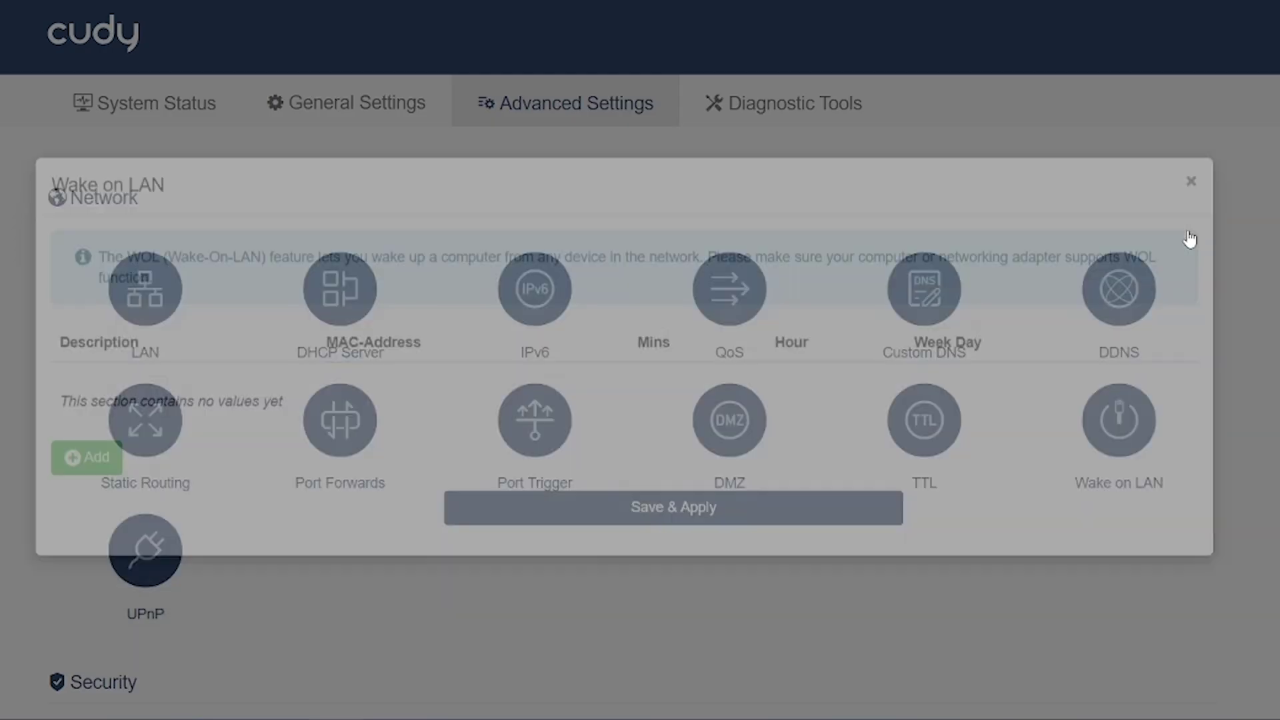
Step: Check the UPnP settings, showing the service on with no active redirects
scroll(1212, 300, down, 1)
scroll(1212, 302, down, 2)
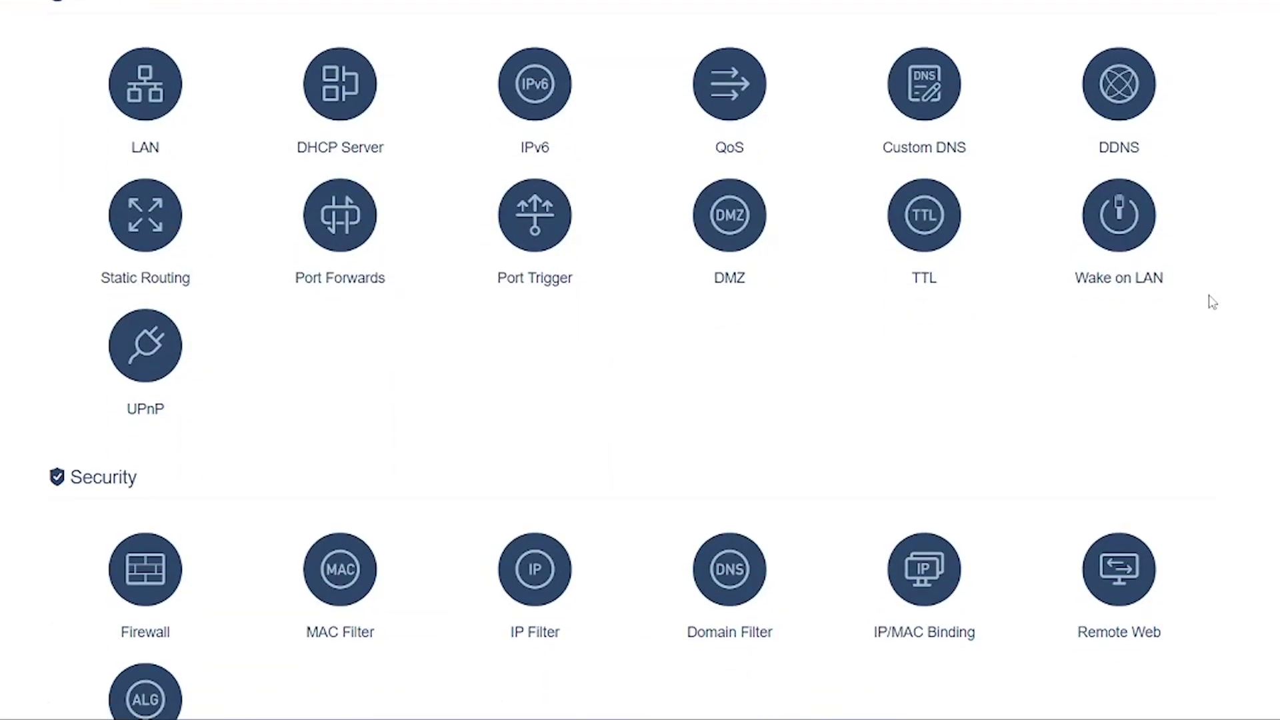
click(160, 369)
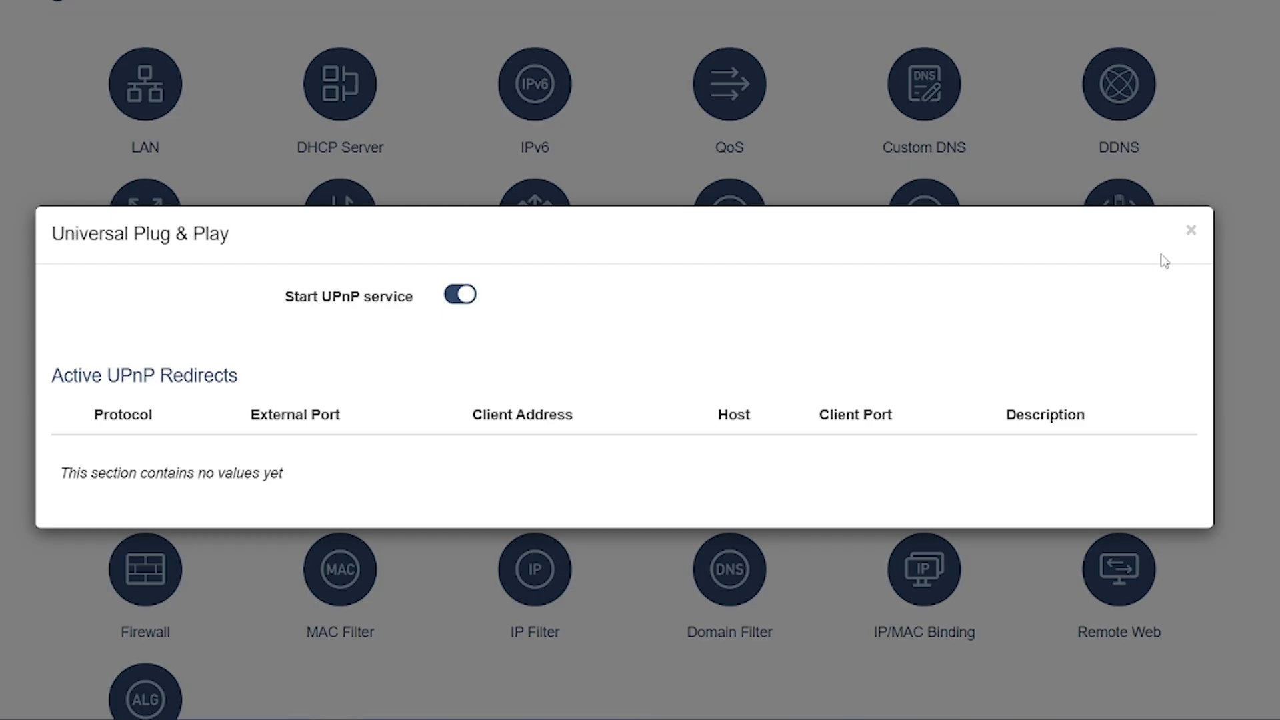
click(1189, 234)
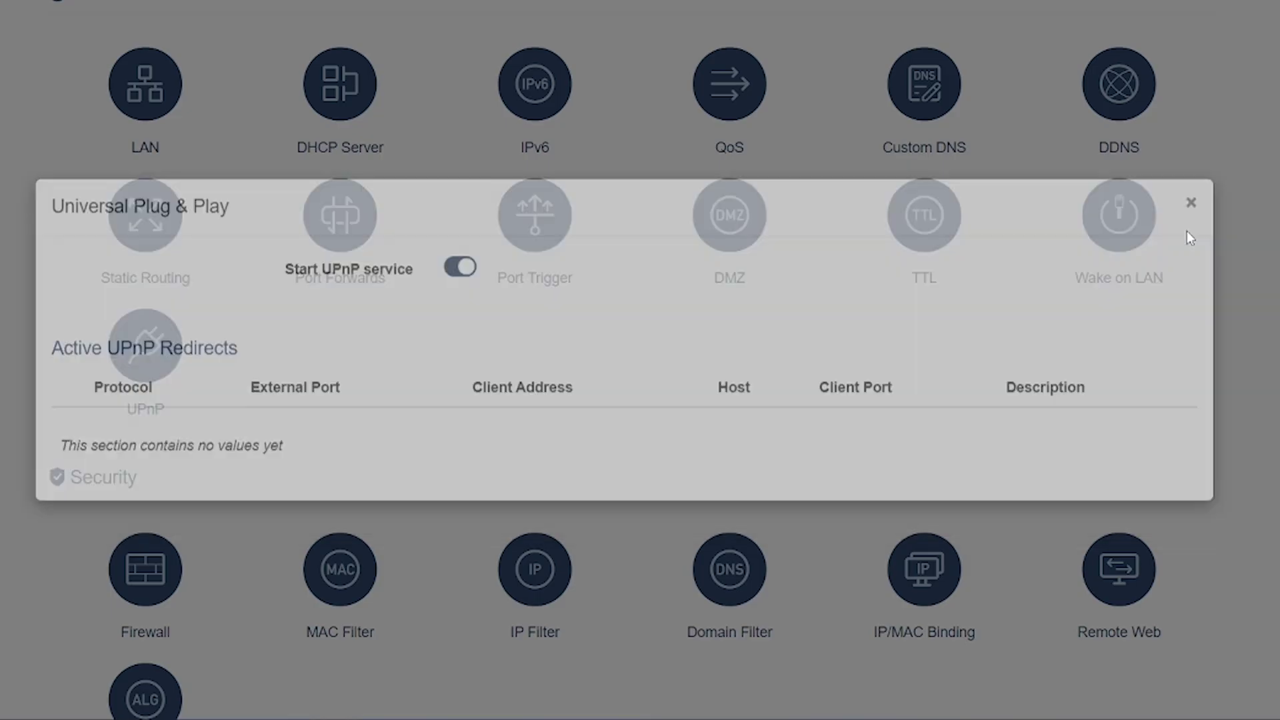
Step: In Firewall settings, turn on DoS protection, switch Respond to PING off and back on
scroll(1152, 316, down, 5)
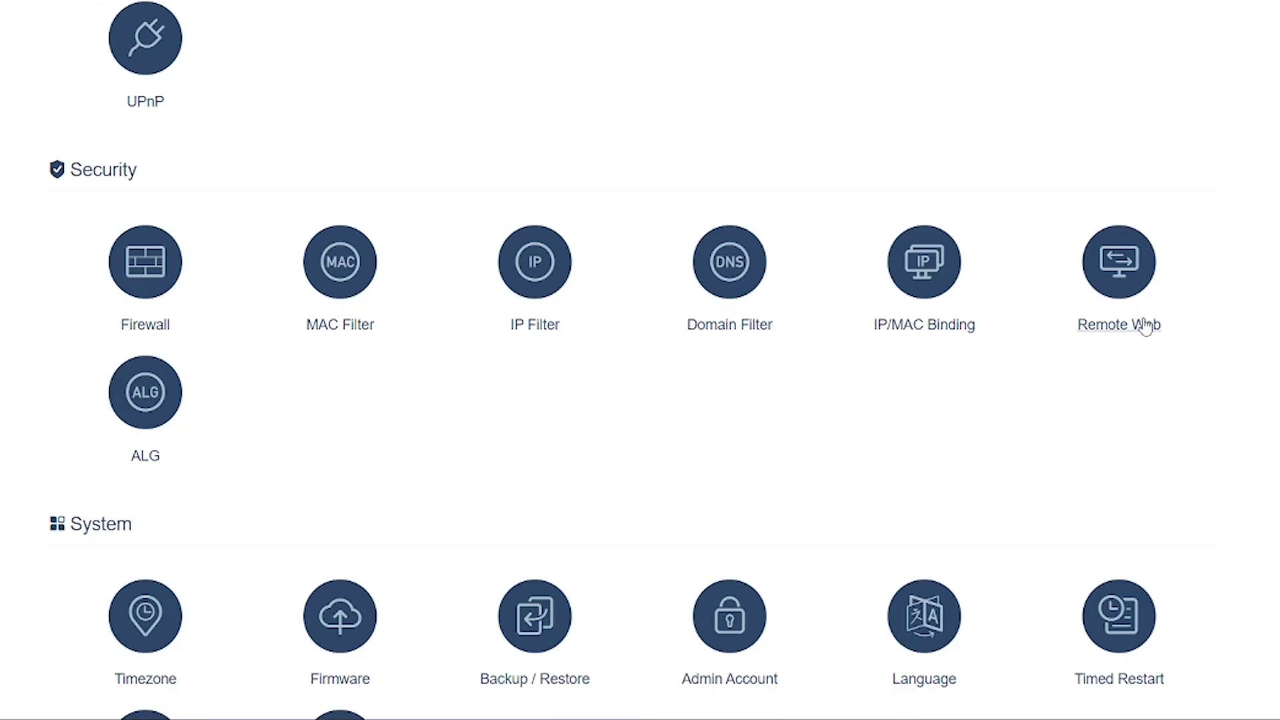
click(174, 275)
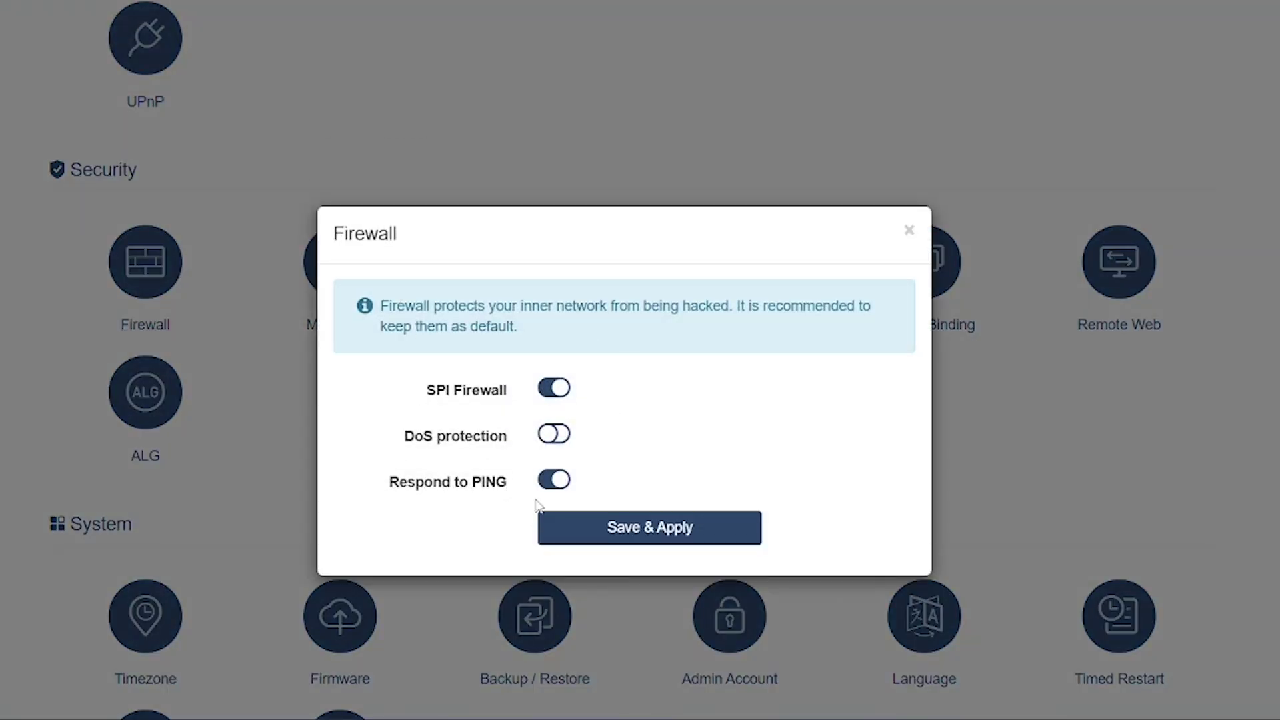
click(557, 436)
click(555, 483)
click(554, 482)
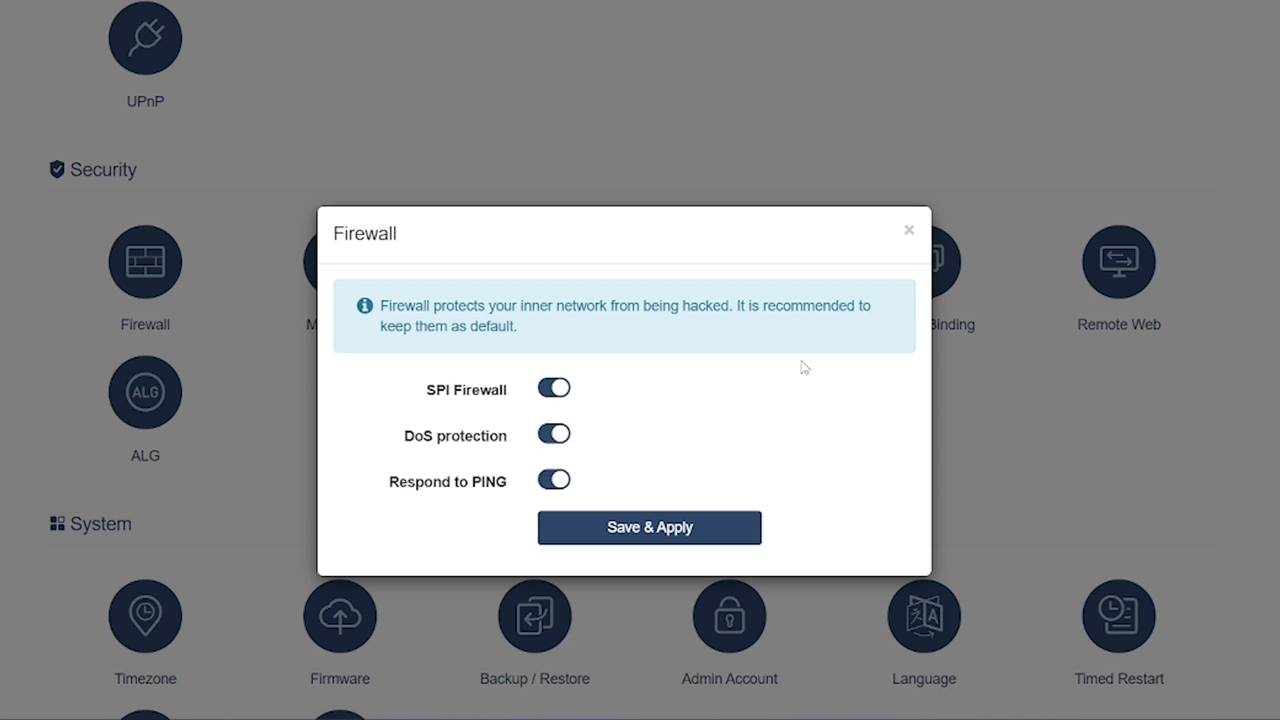
click(908, 230)
Step: In MAC Filter, try Allow all except listed and Allow listed only, return to Disable, add a blank entry
click(355, 266)
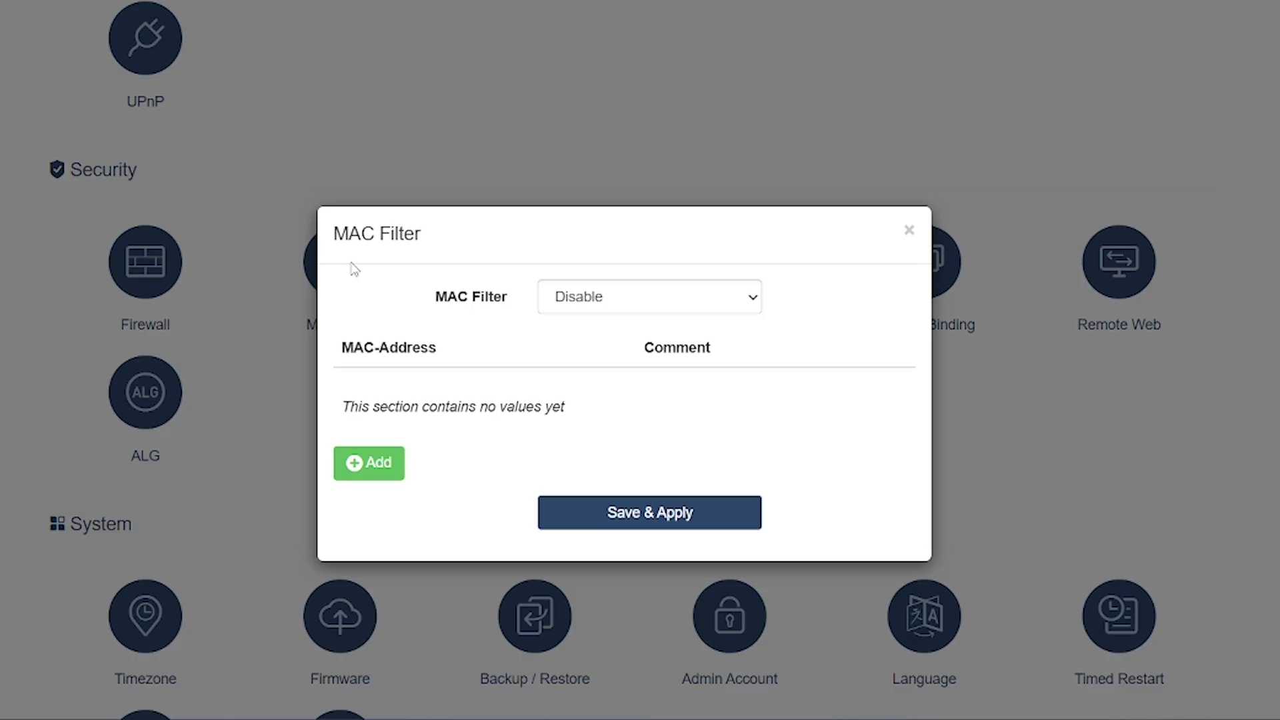
click(603, 302)
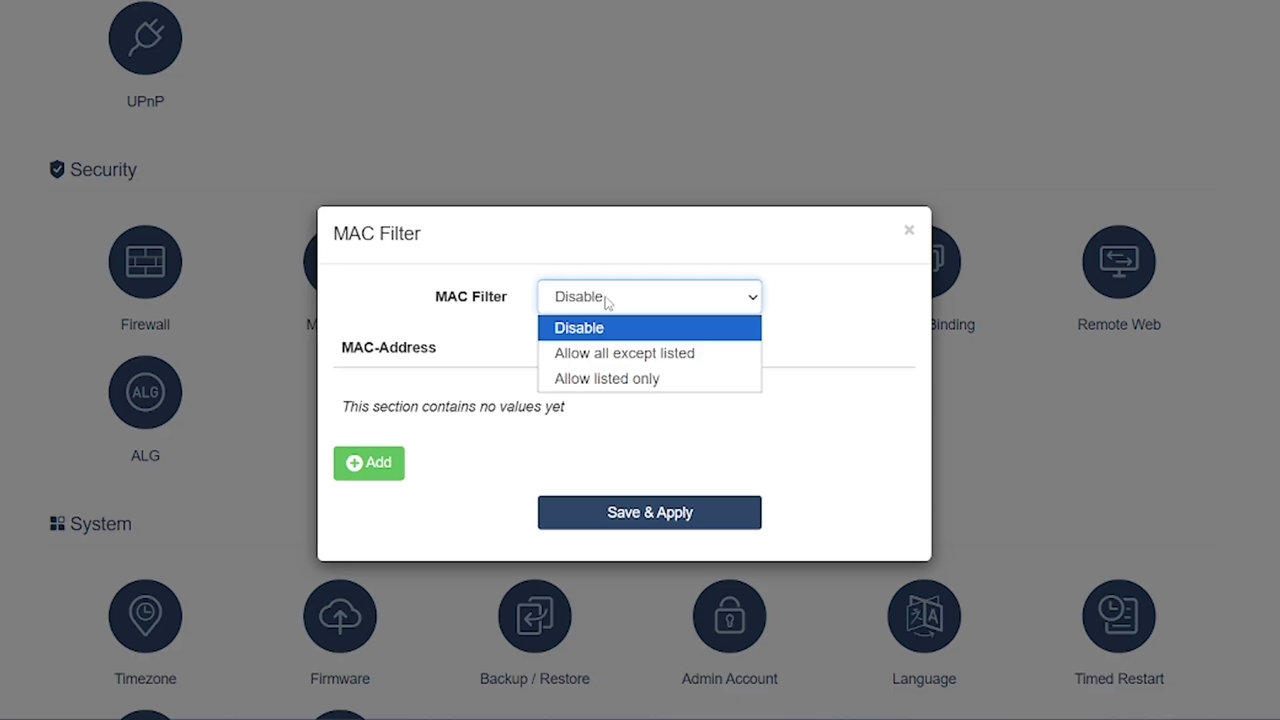
click(602, 360)
click(566, 297)
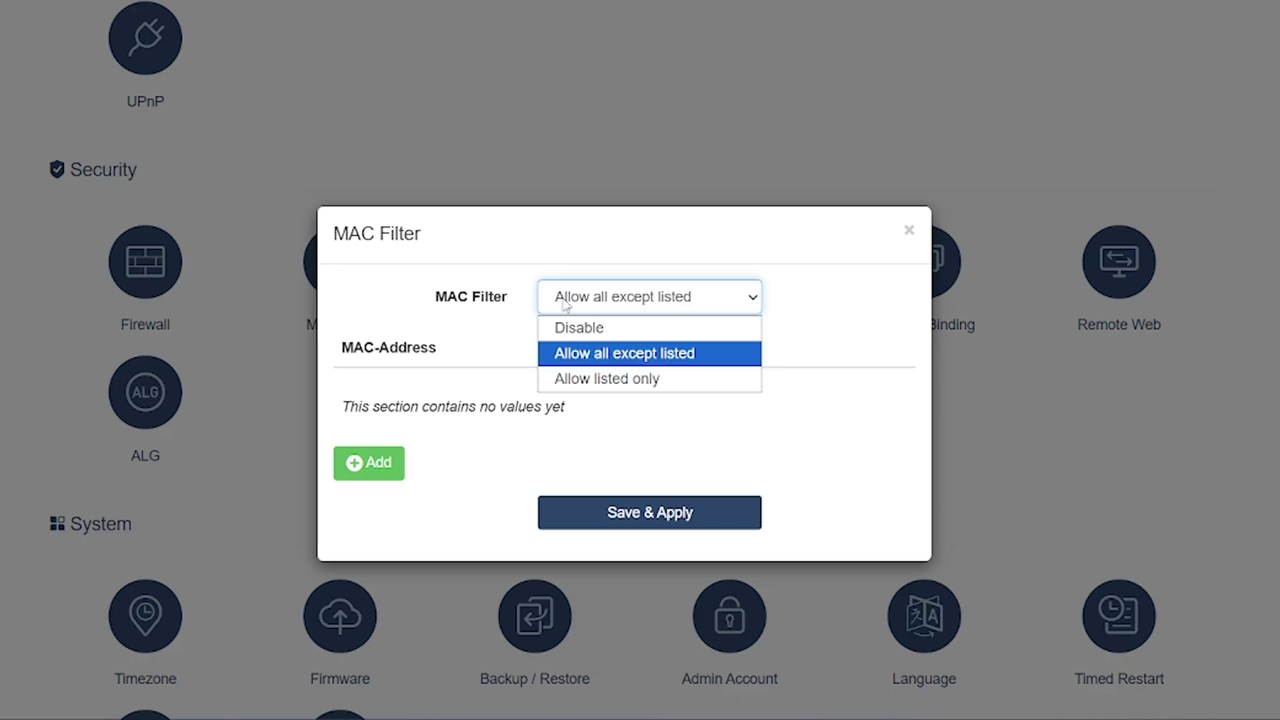
click(590, 380)
click(597, 302)
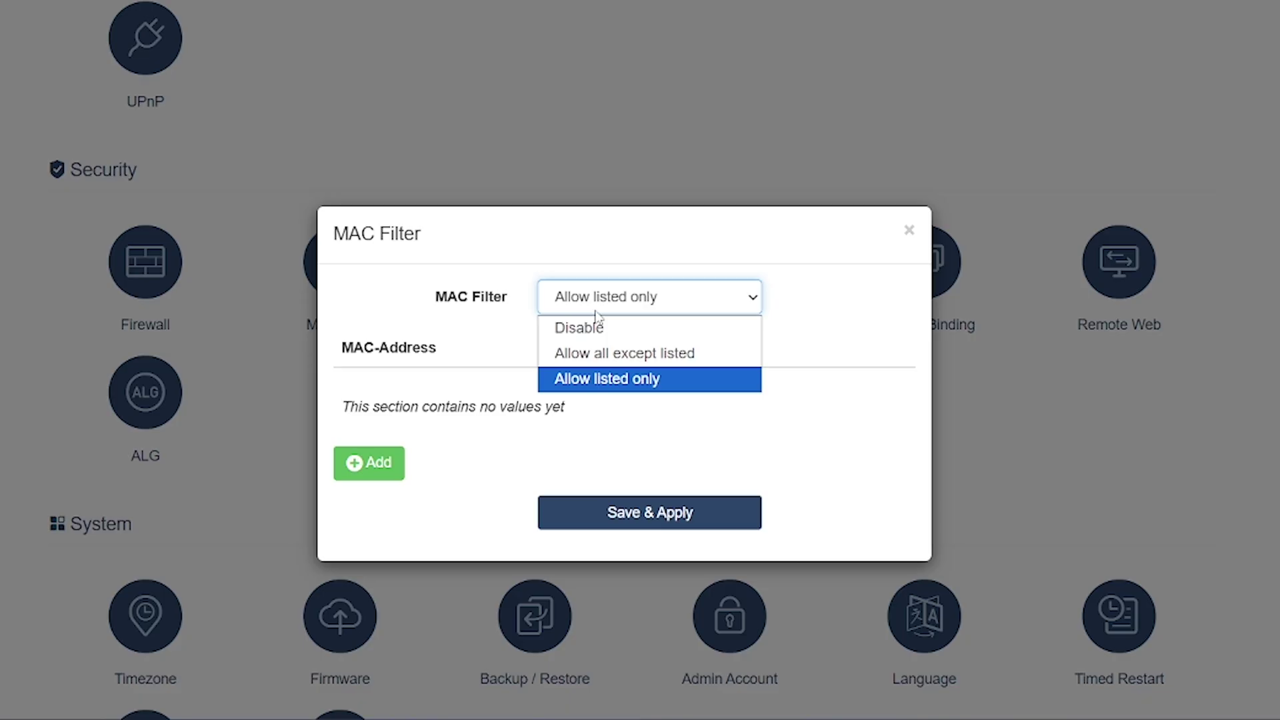
click(580, 327)
click(357, 460)
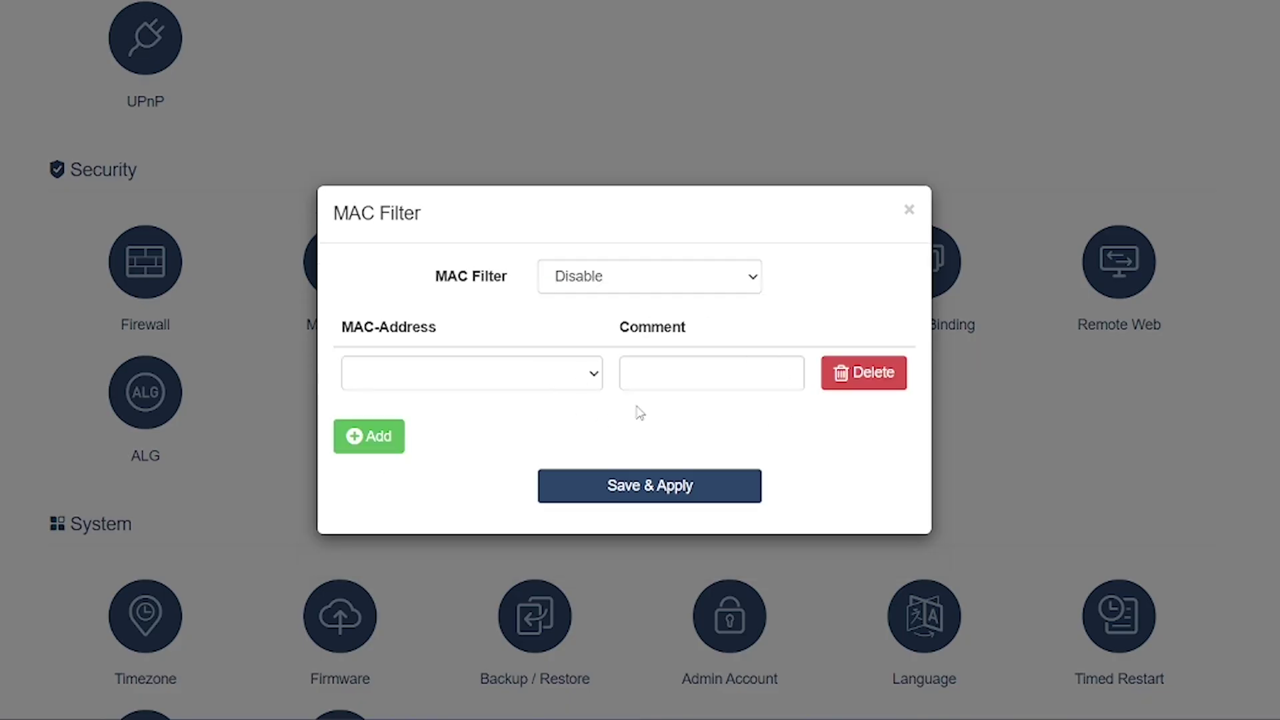
click(911, 212)
click(727, 89)
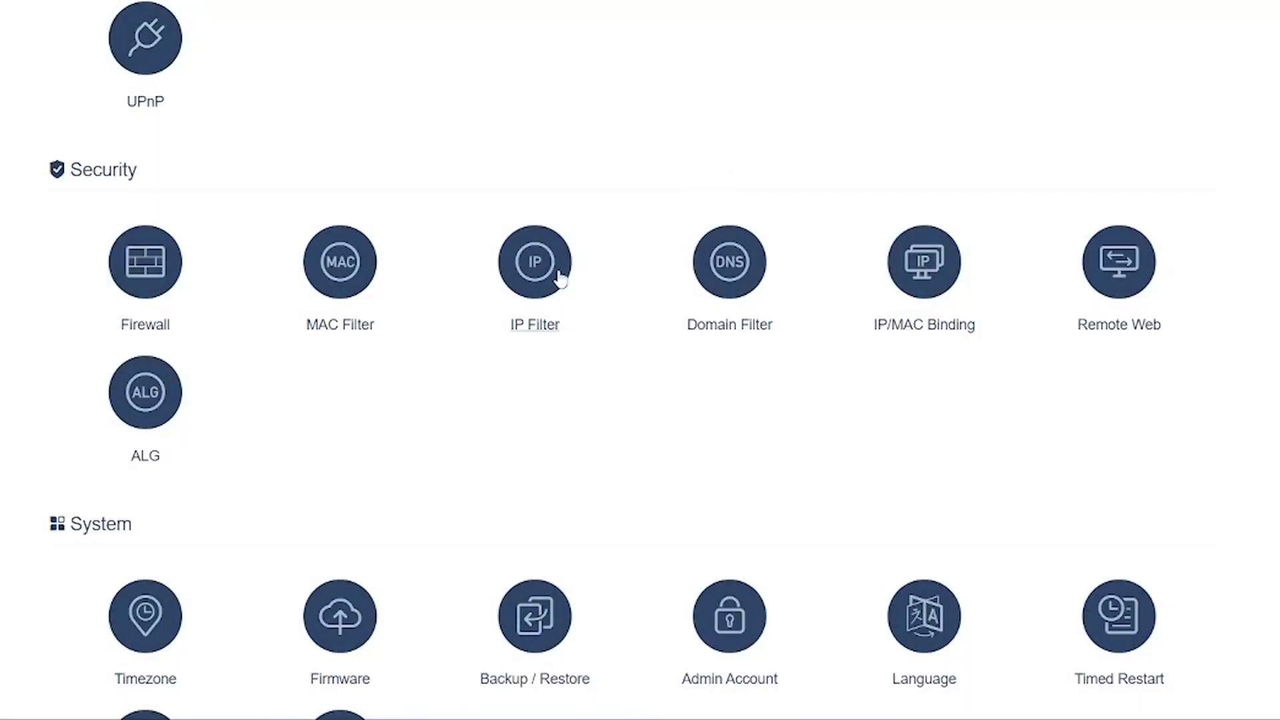
click(559, 277)
click(630, 304)
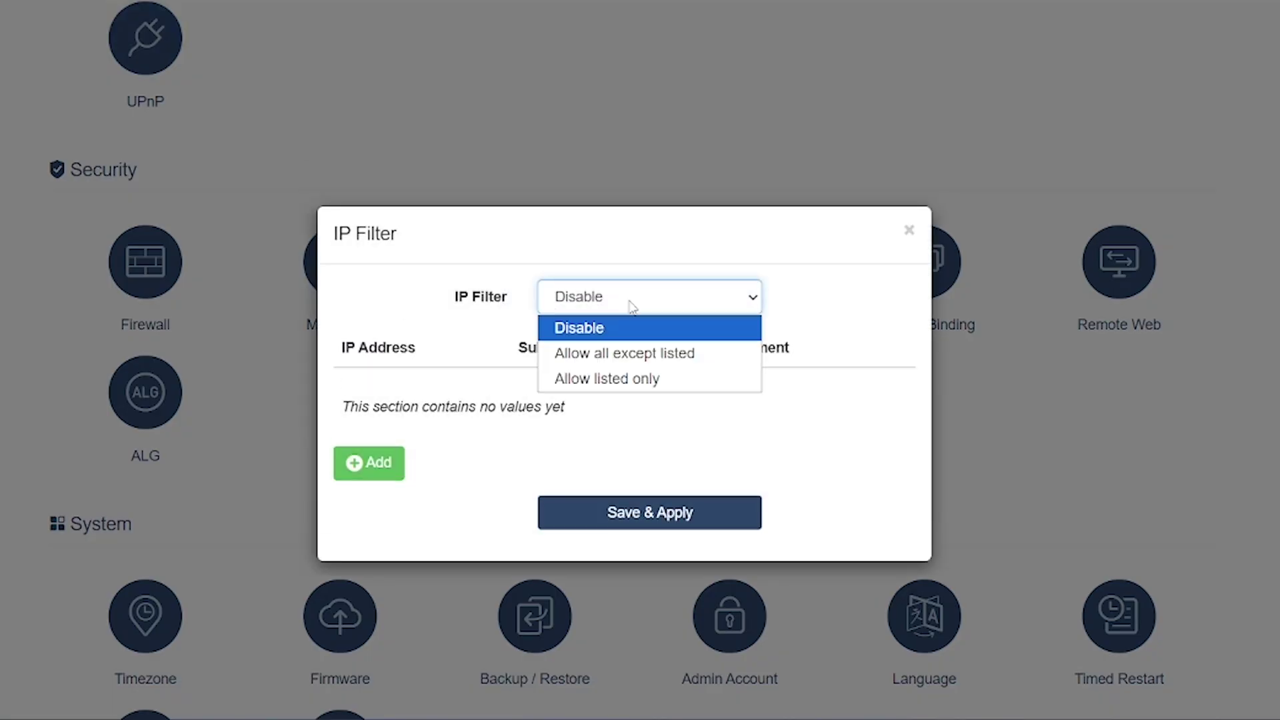
click(623, 380)
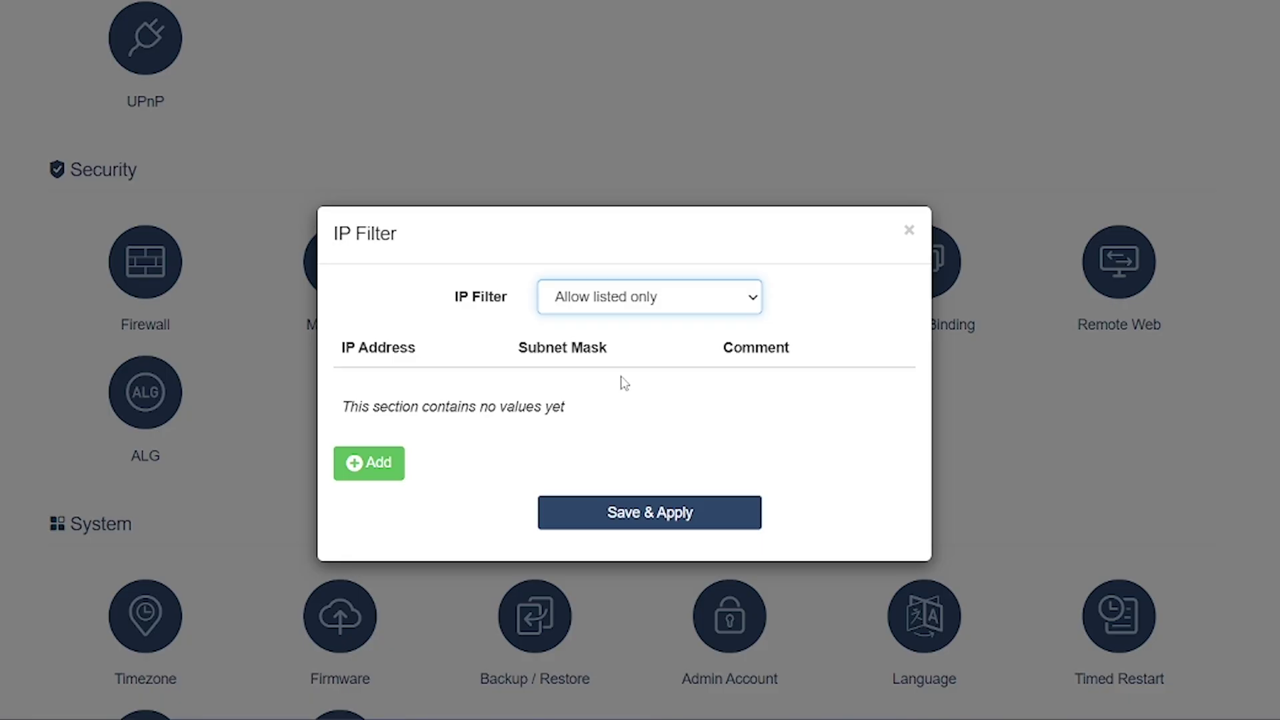
click(359, 466)
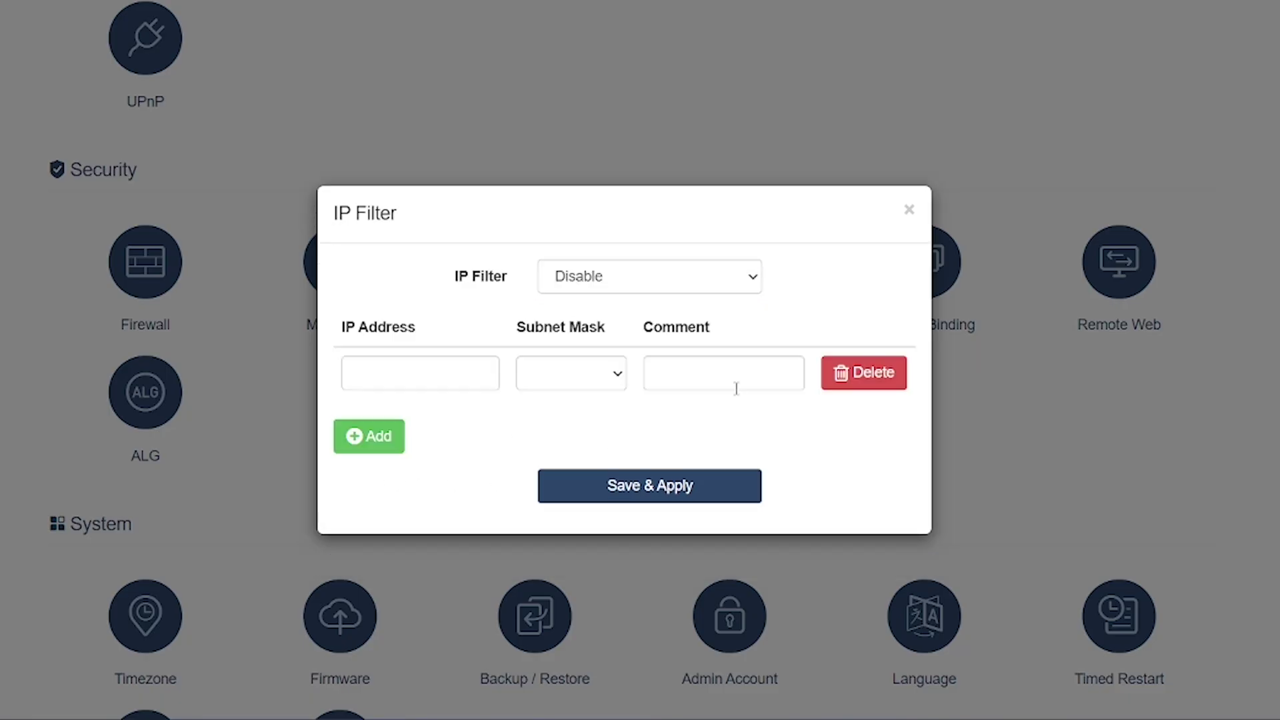
click(908, 211)
click(732, 100)
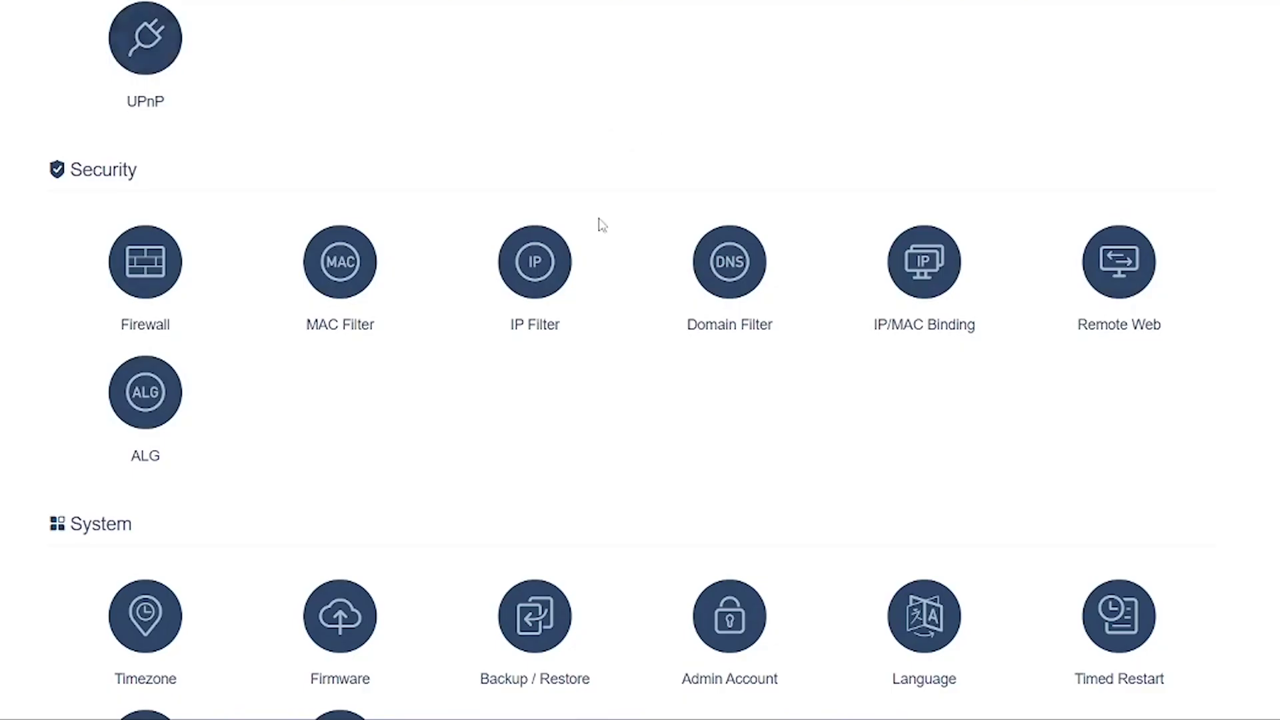
click(743, 273)
click(720, 303)
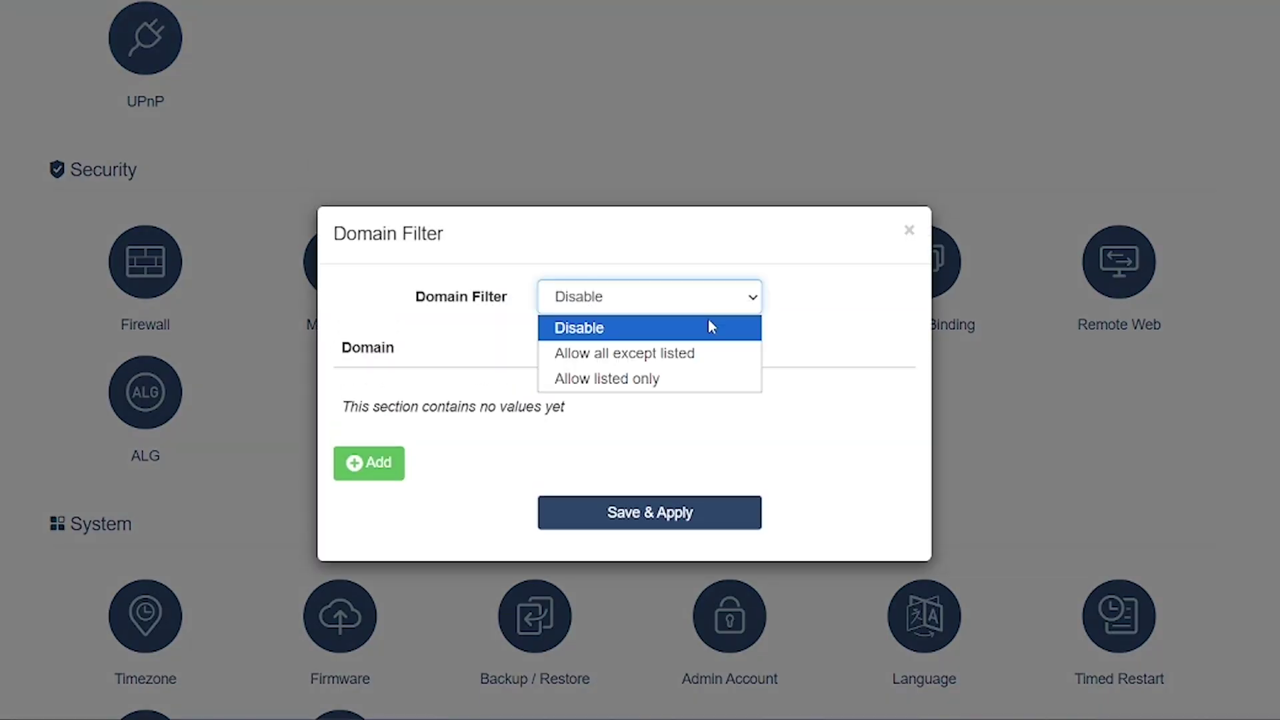
click(681, 377)
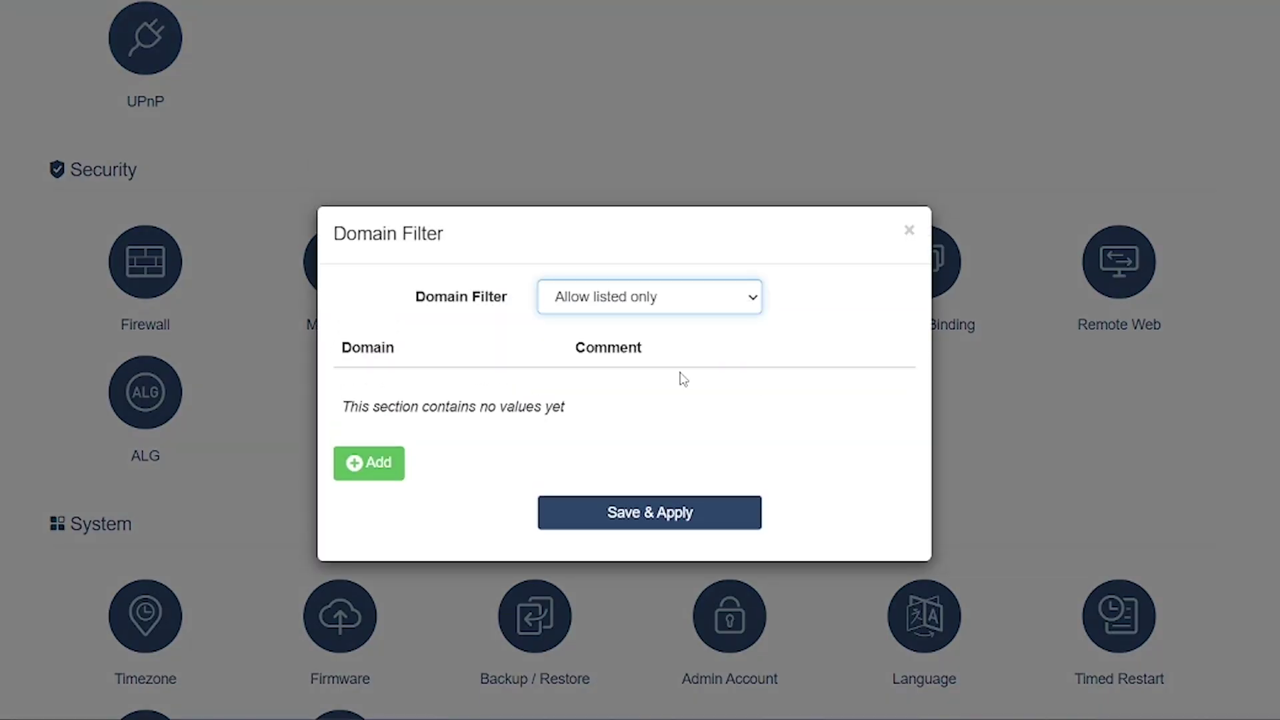
click(374, 467)
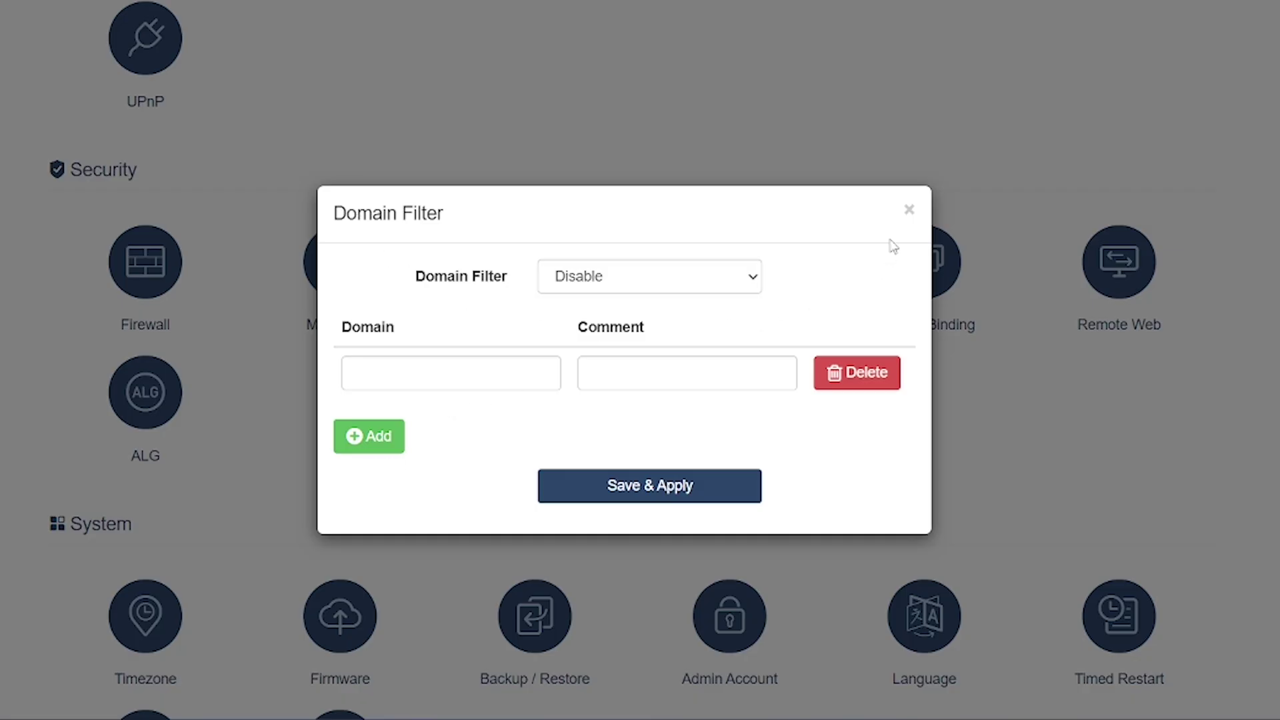
click(908, 210)
click(765, 88)
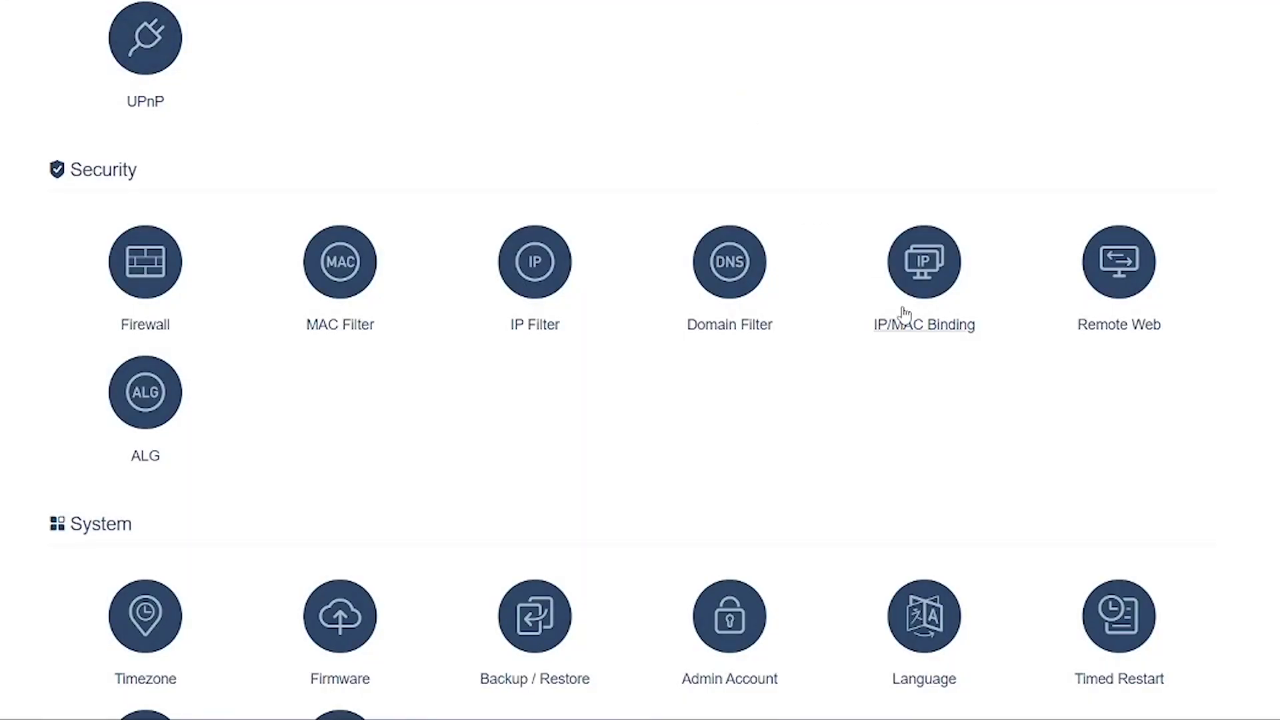
click(932, 270)
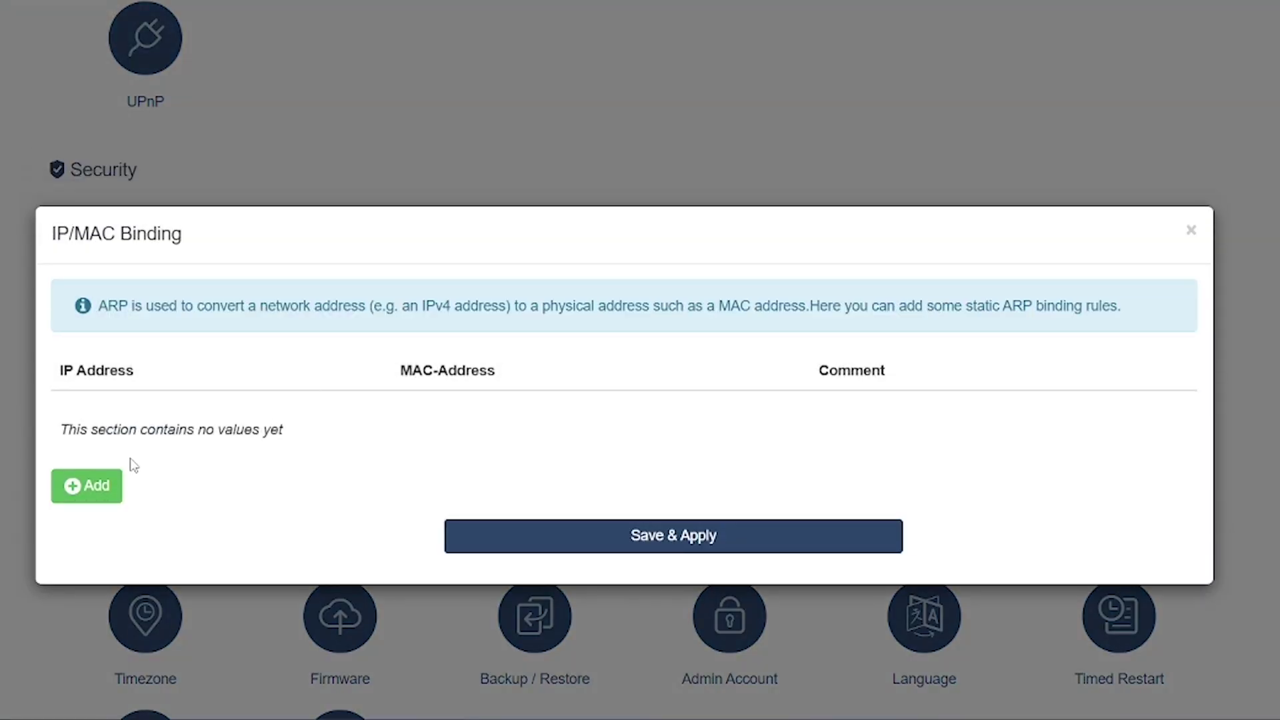
click(107, 484)
click(451, 497)
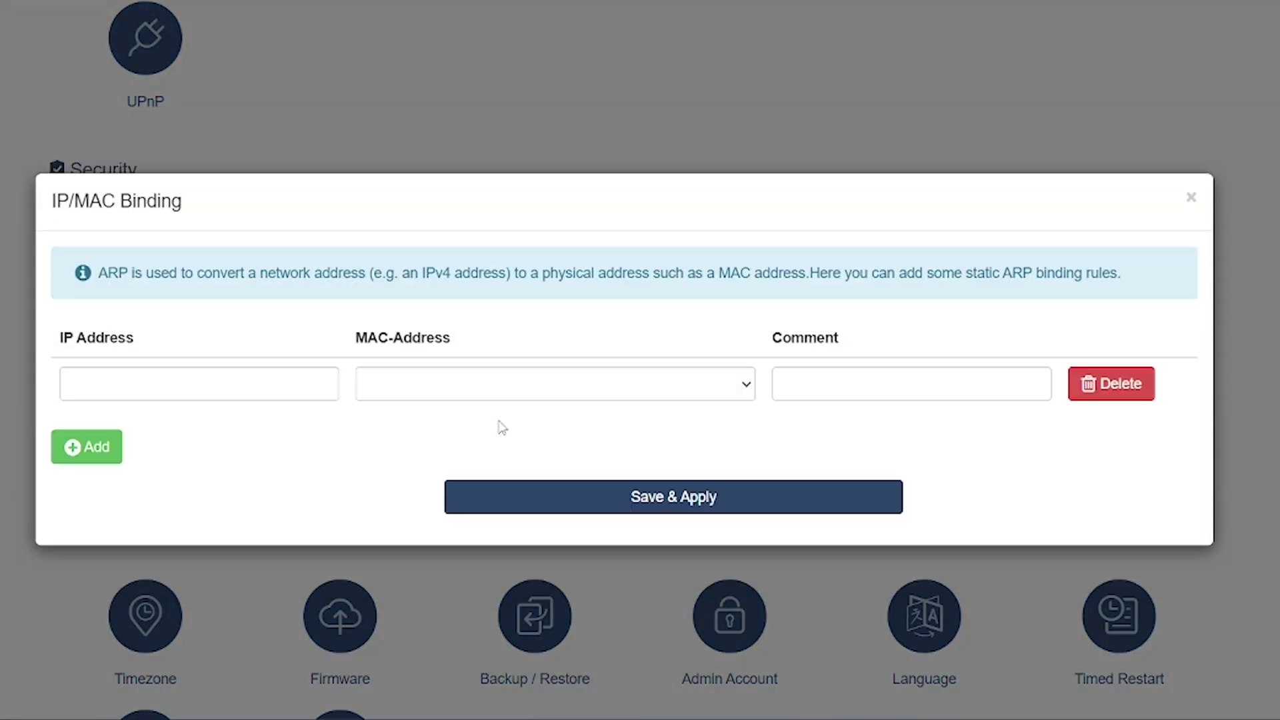
click(1191, 197)
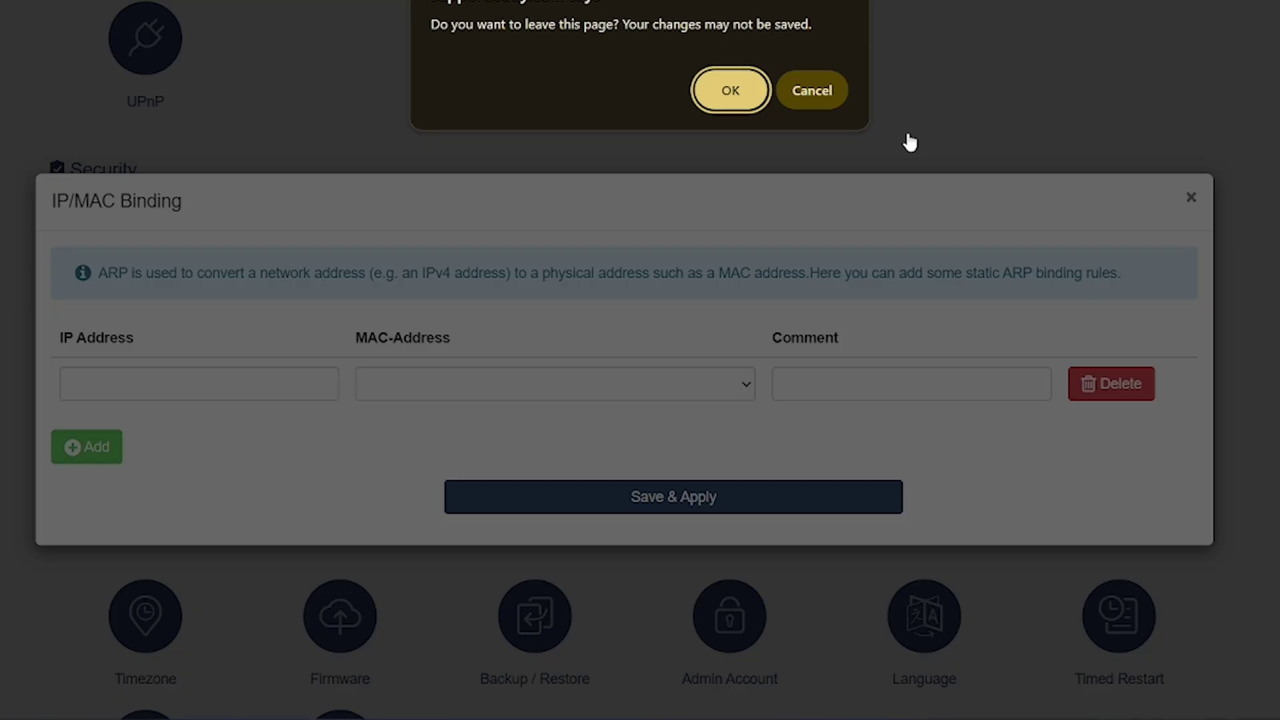
click(731, 91)
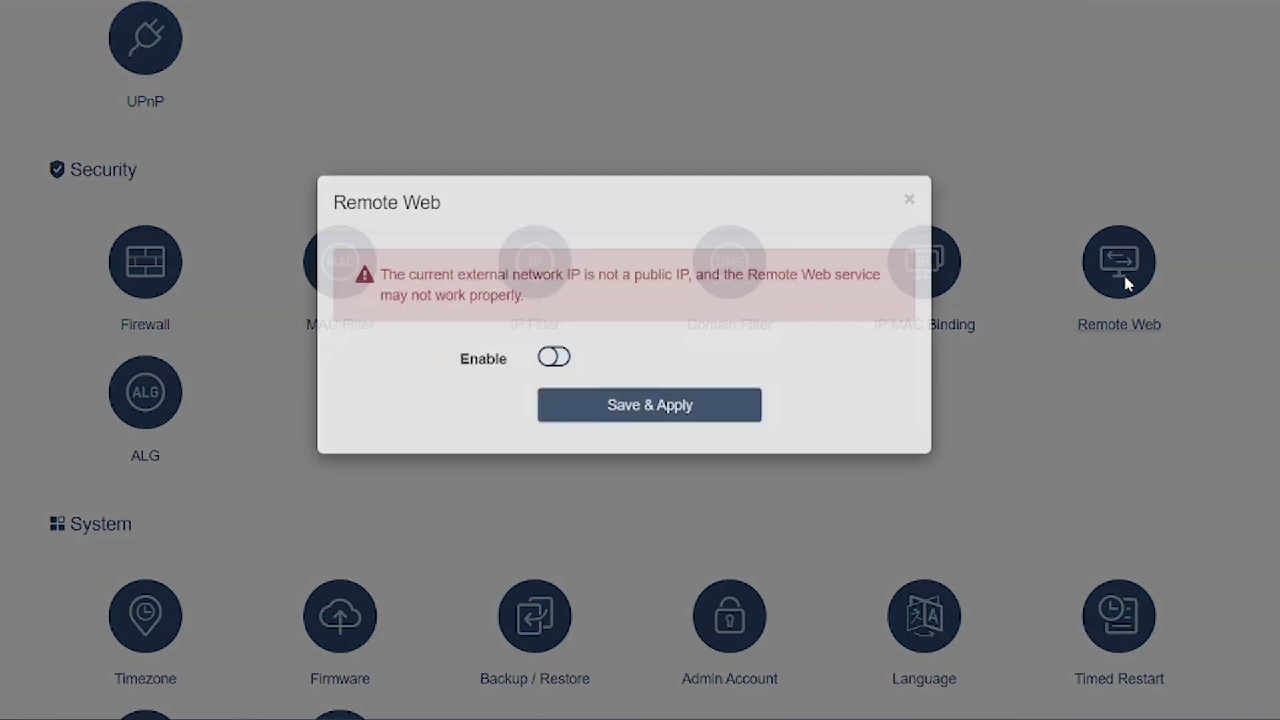
click(562, 388)
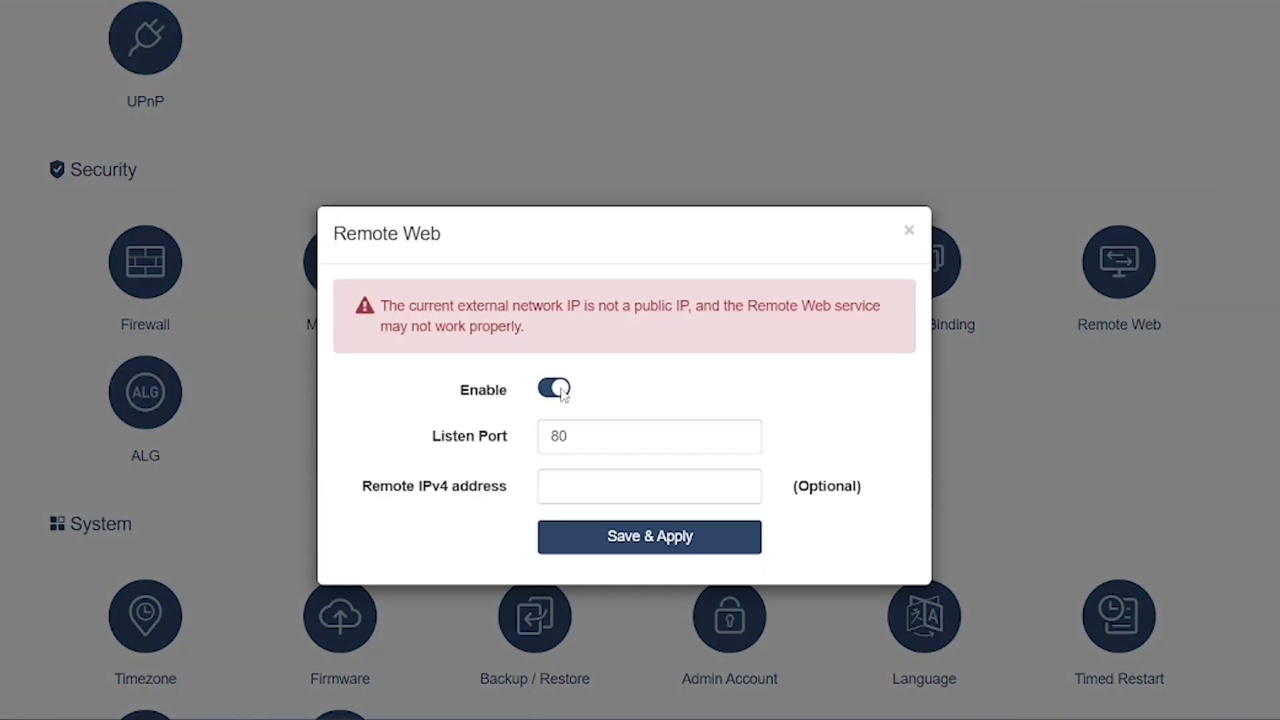
double_click(563, 437)
text(1212)
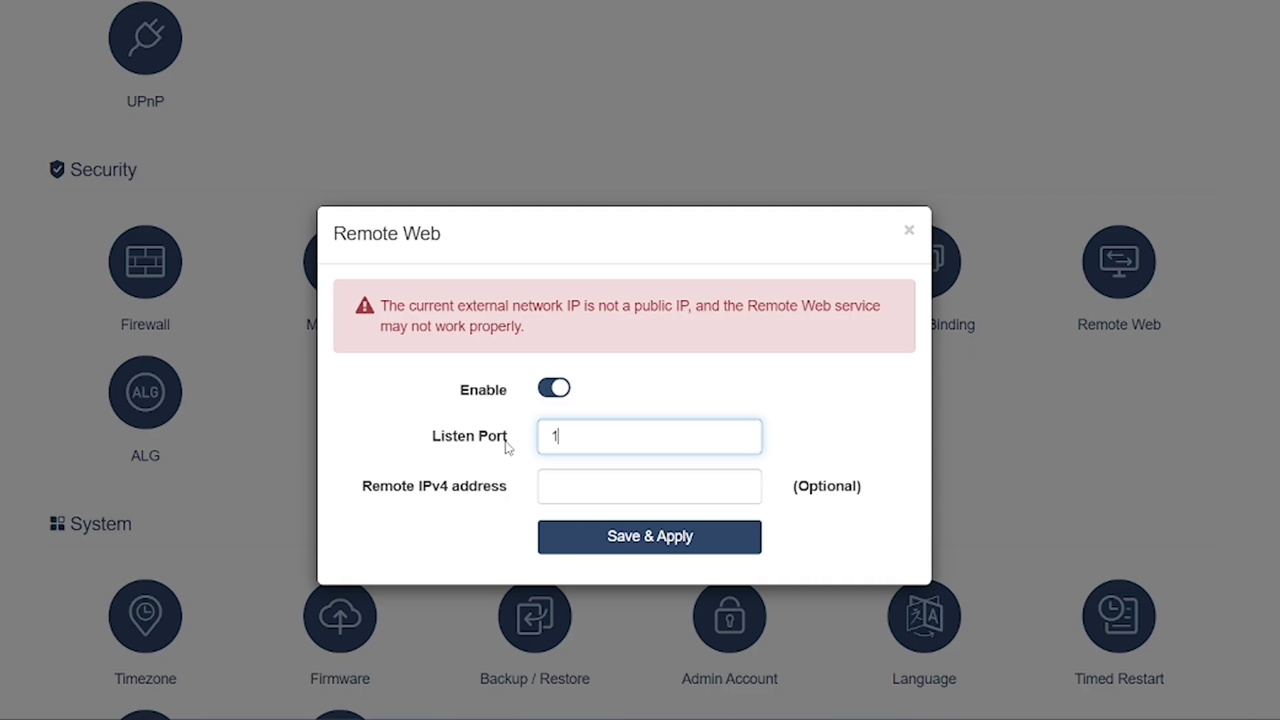
click(574, 491)
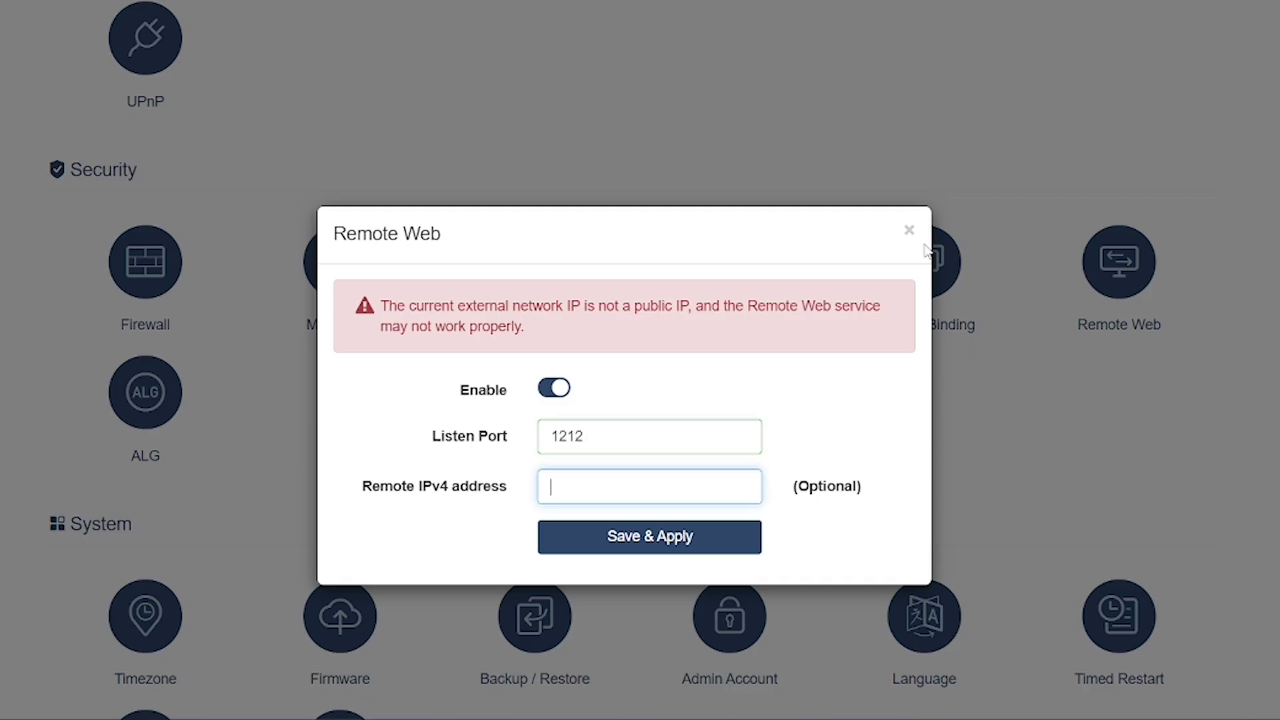
click(908, 231)
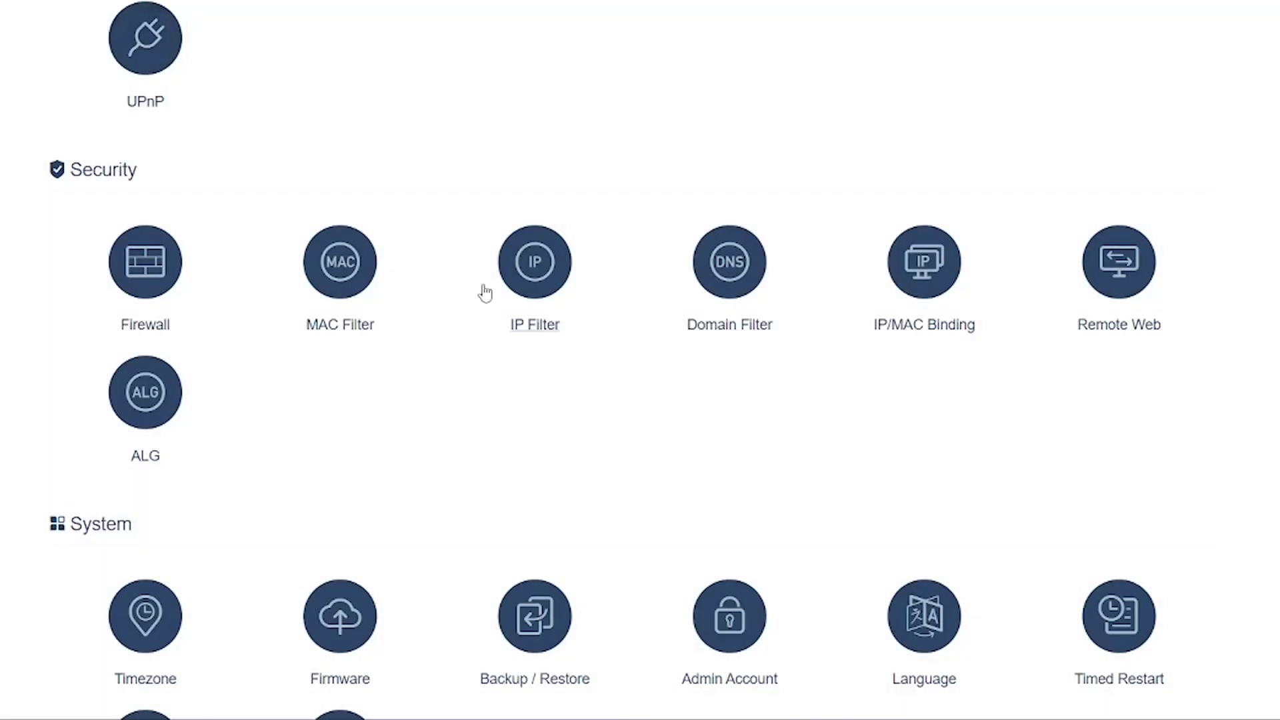
click(149, 427)
scroll(426, 502, down, 1)
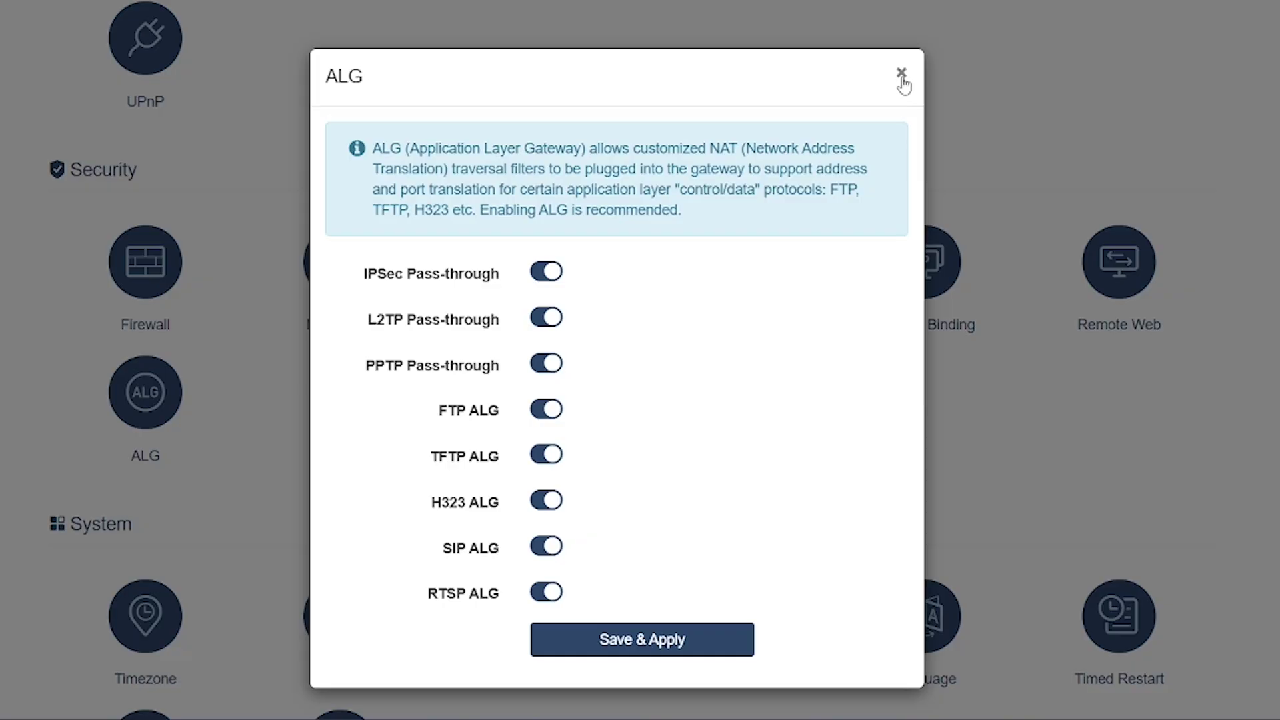
click(901, 73)
scroll(598, 402, down, 3)
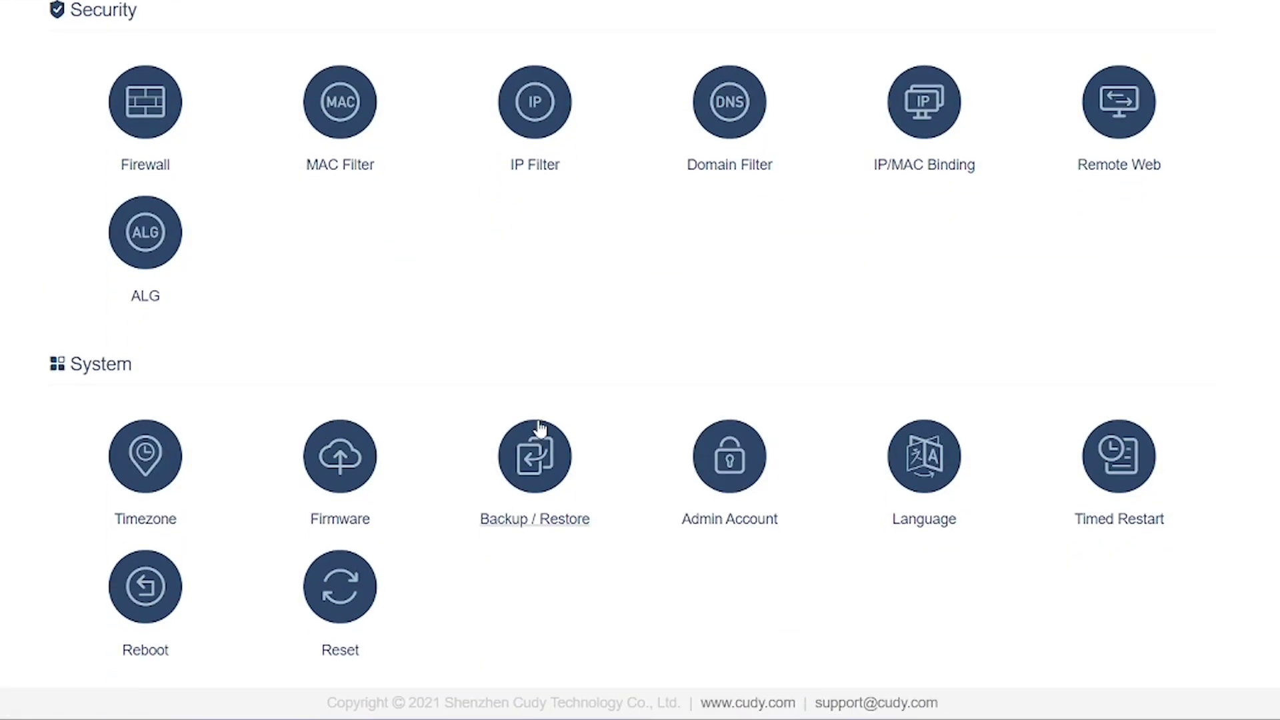
click(166, 471)
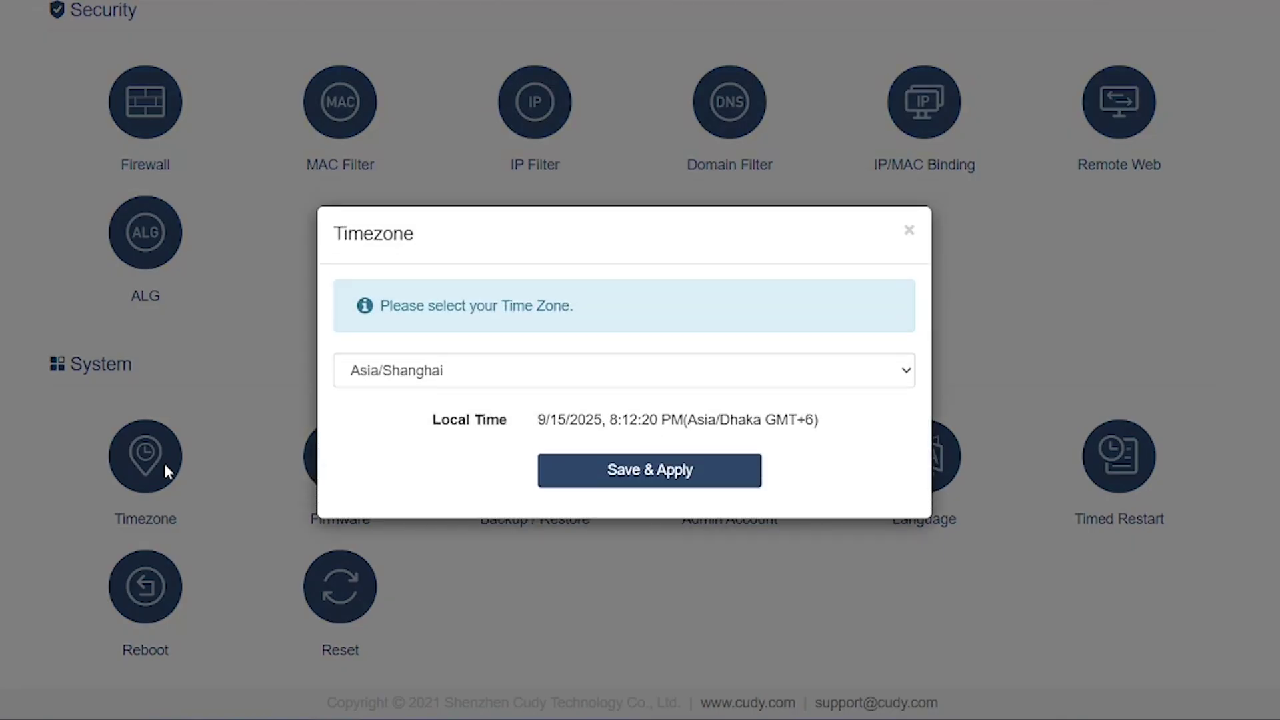
click(360, 385)
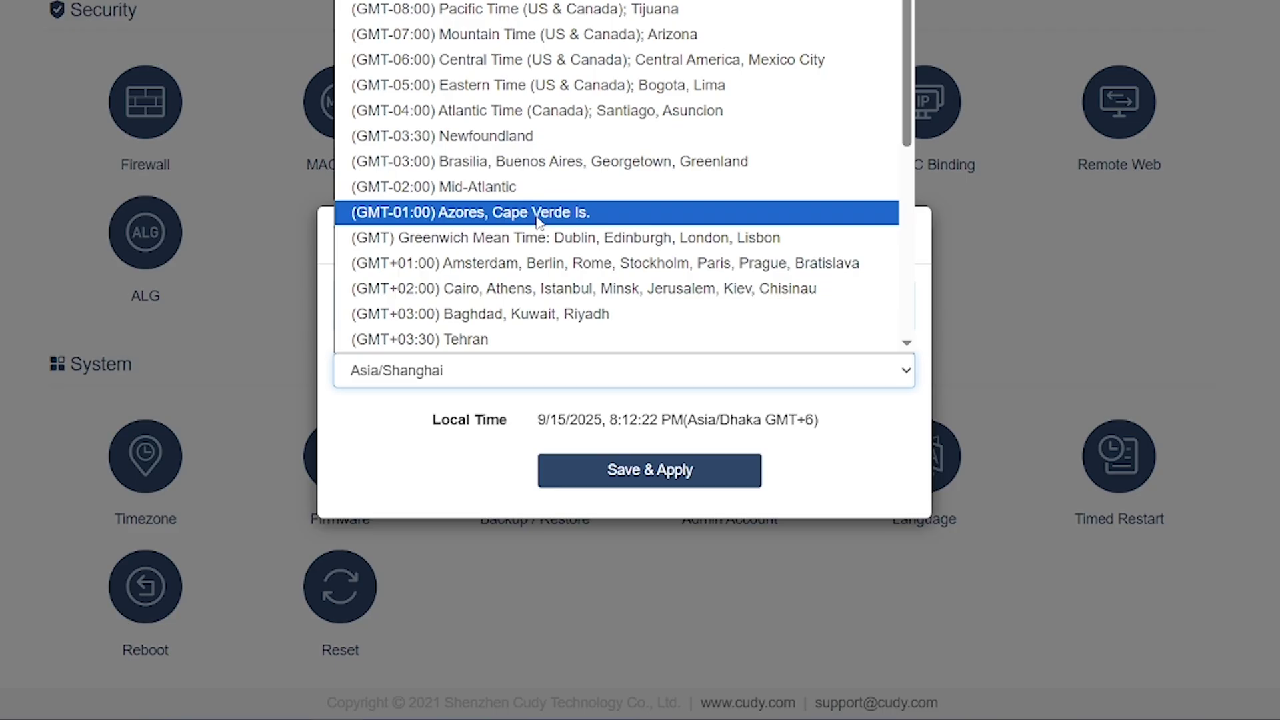
click(871, 493)
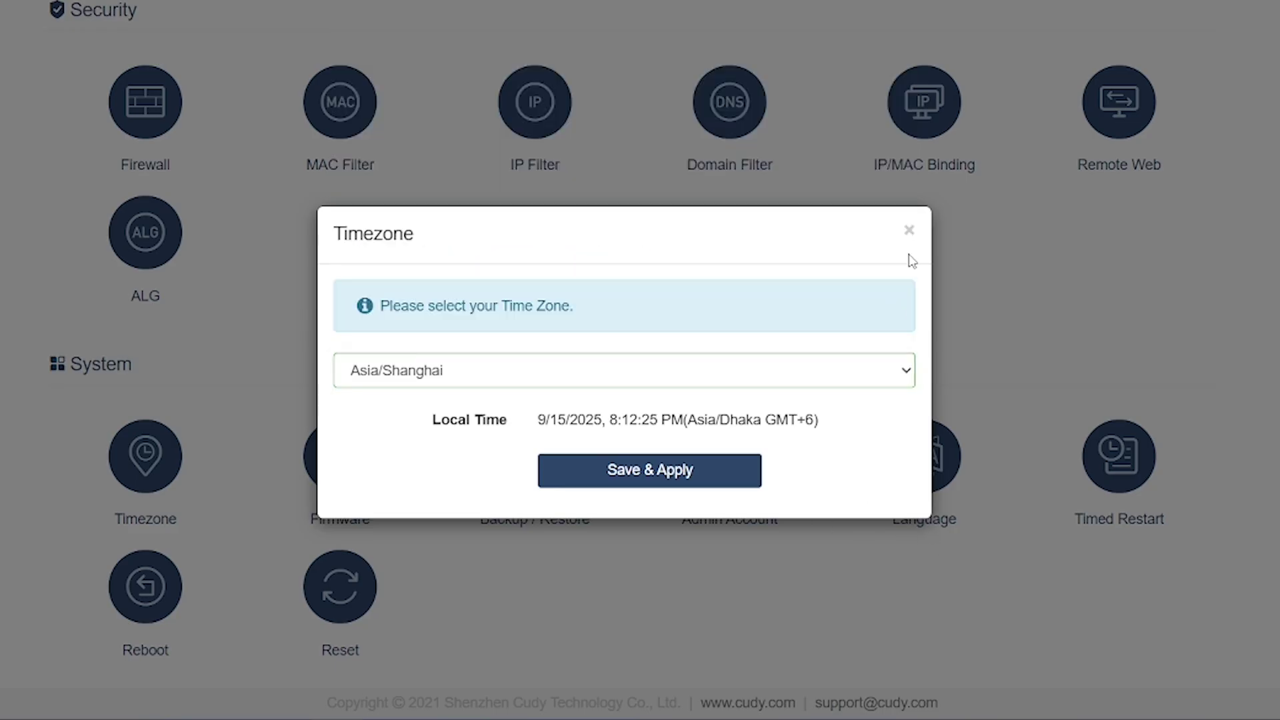
click(909, 232)
click(364, 466)
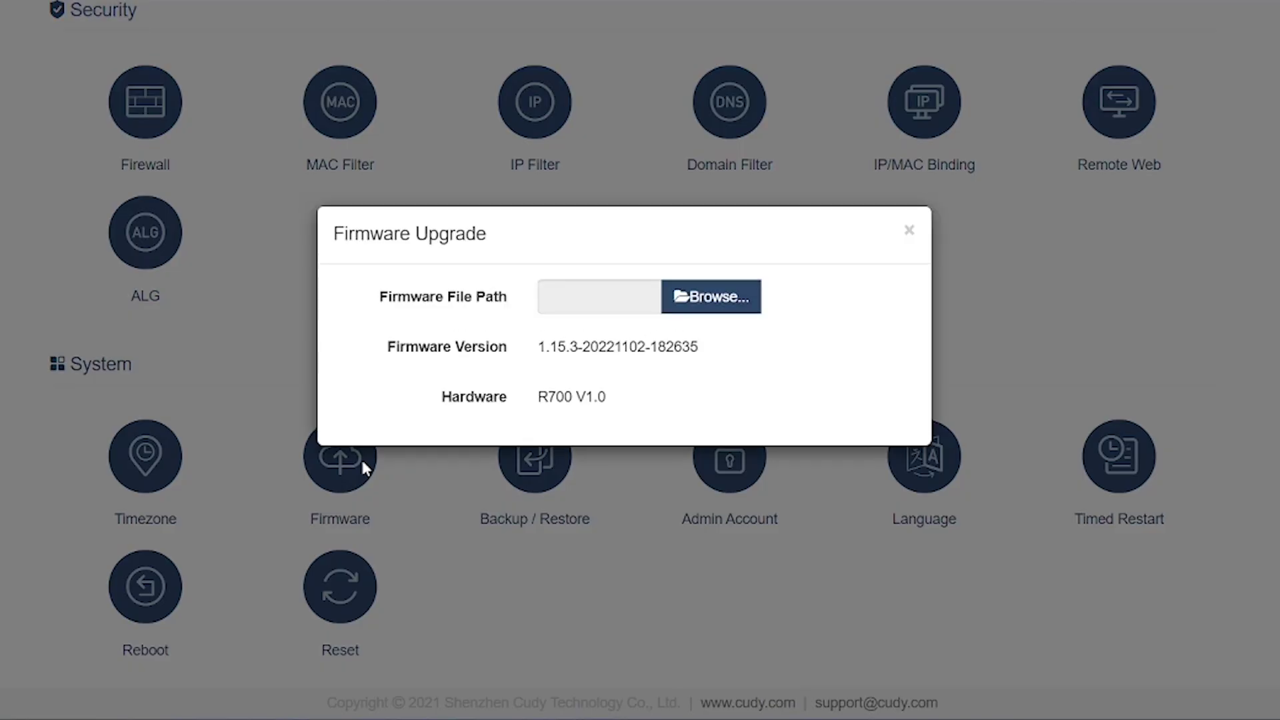
click(909, 232)
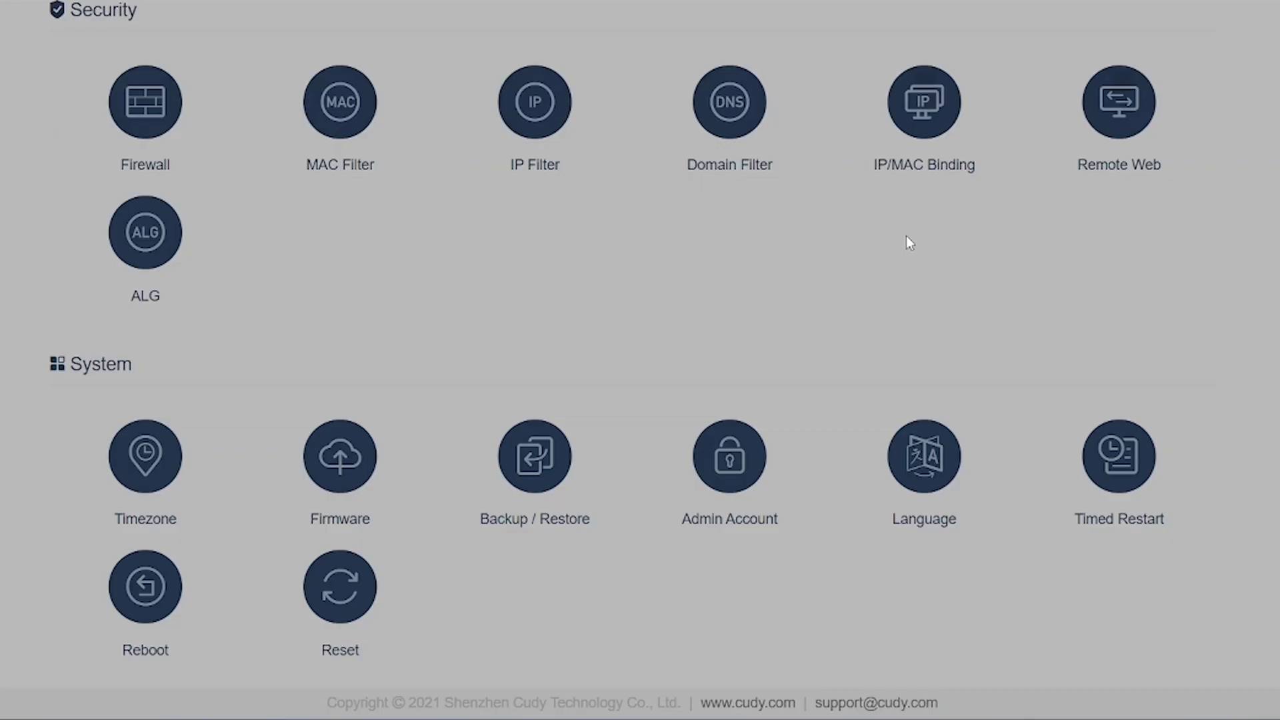
click(539, 460)
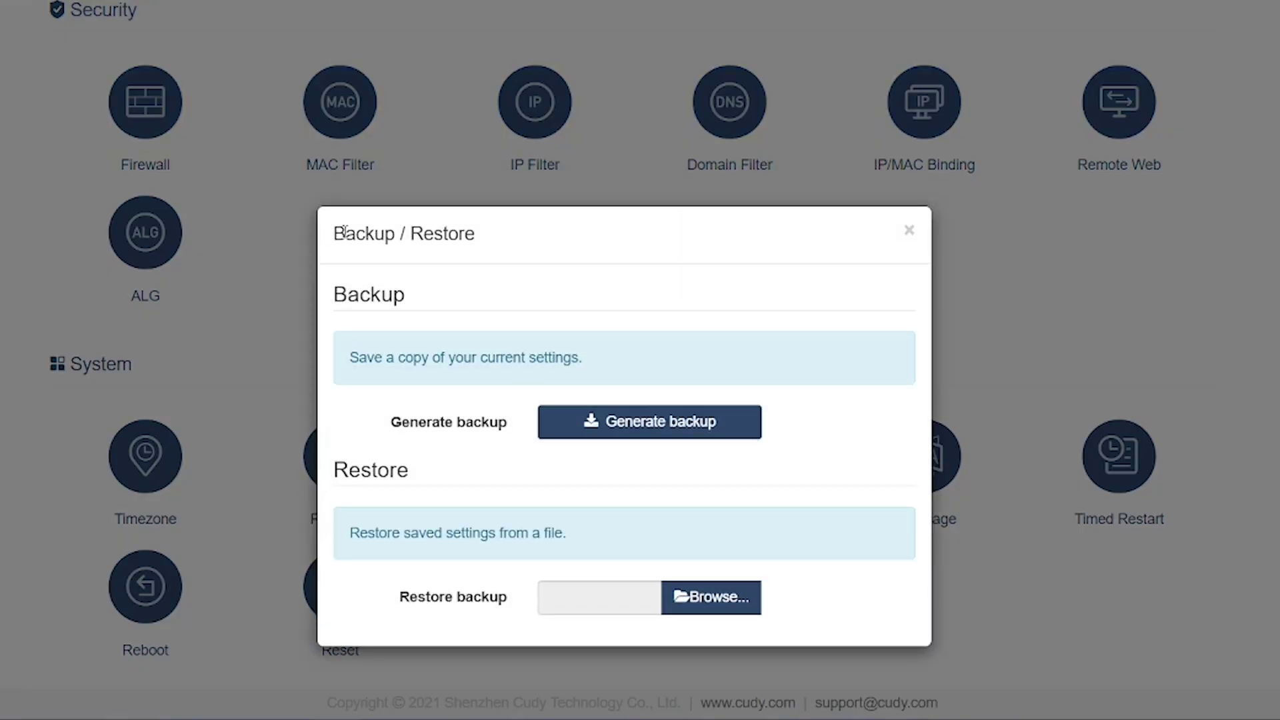
drag(339, 233, 488, 248)
drag(340, 294, 468, 309)
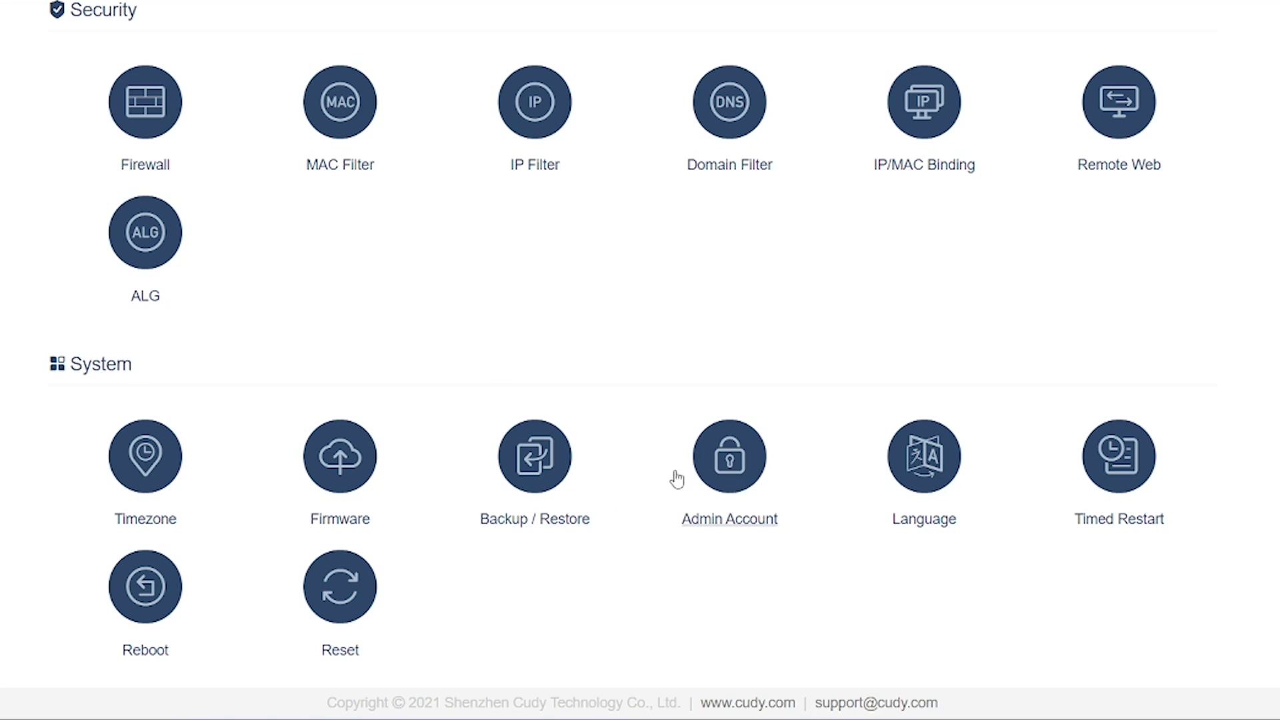
Step: View the admin password settings, then pick Bengali and then Magyar as language without saving
click(730, 473)
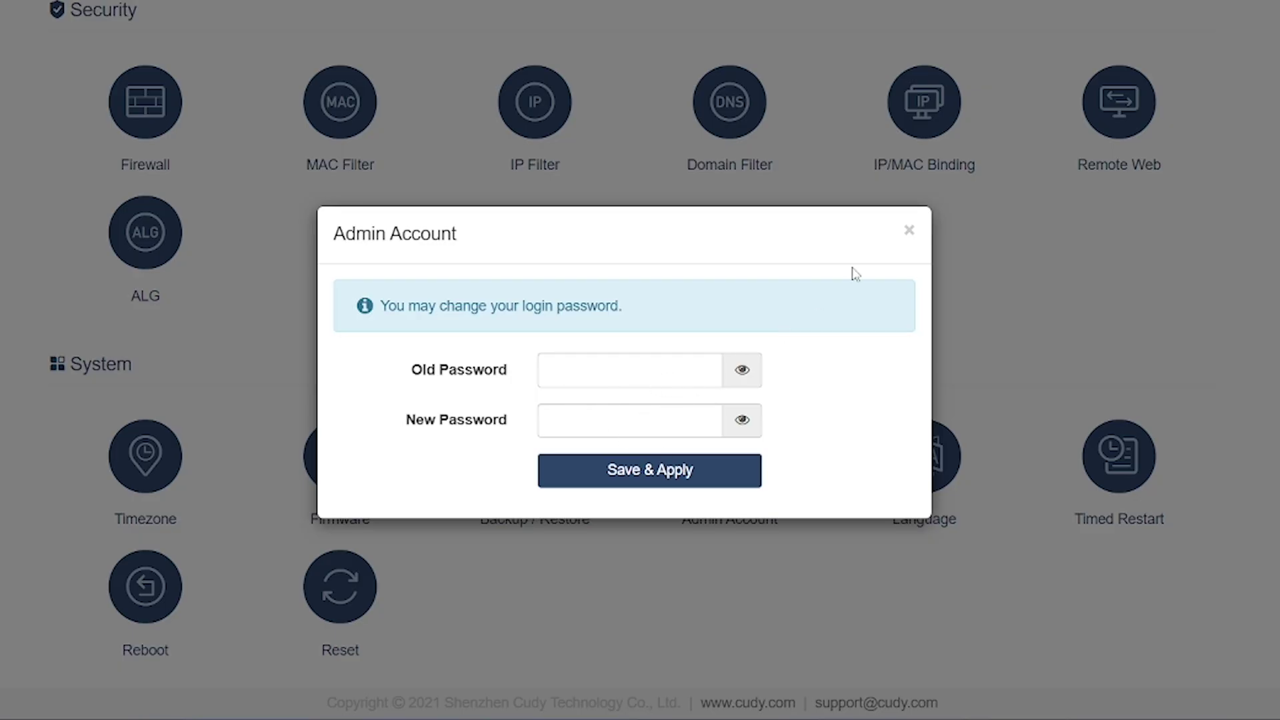
click(909, 231)
click(933, 487)
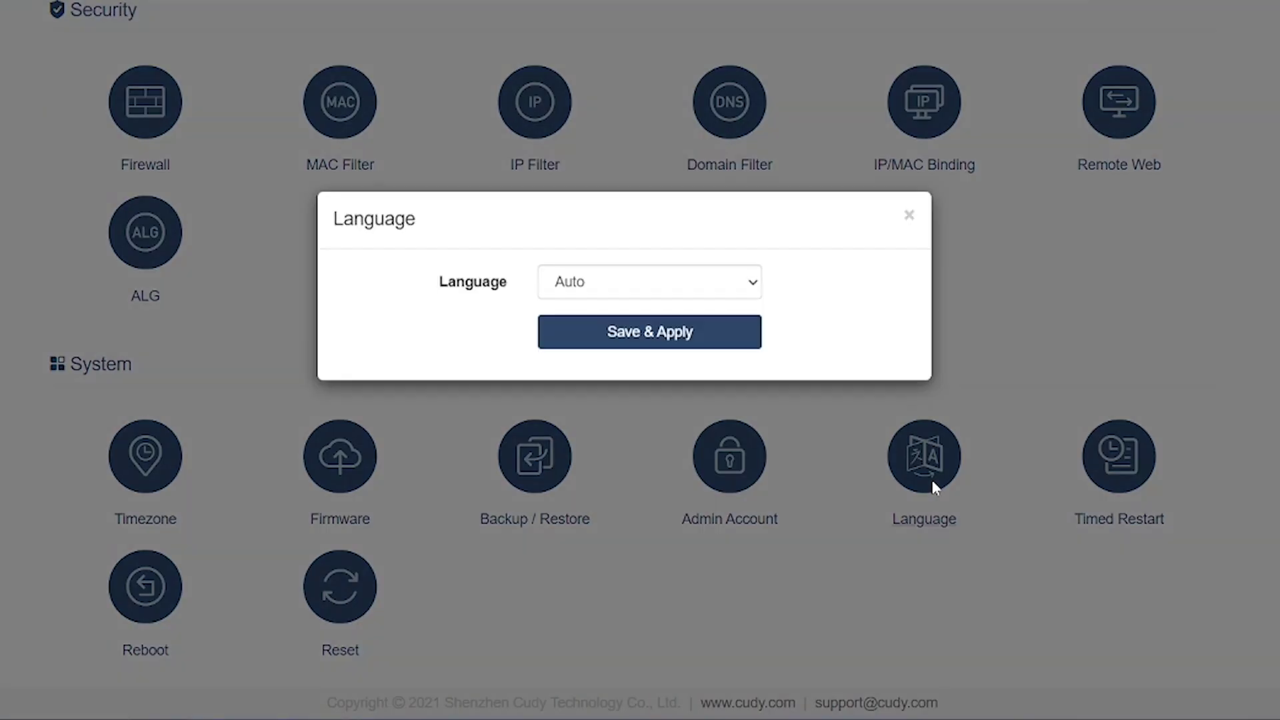
click(678, 294)
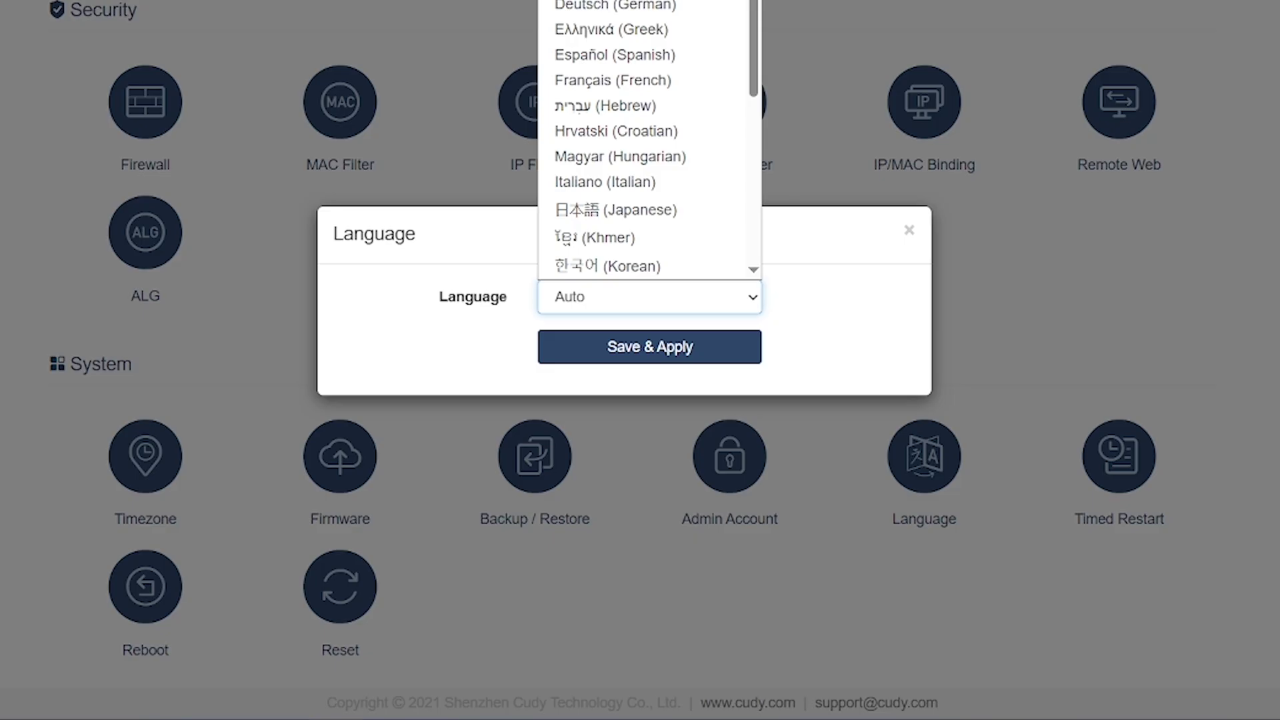
click(613, 1)
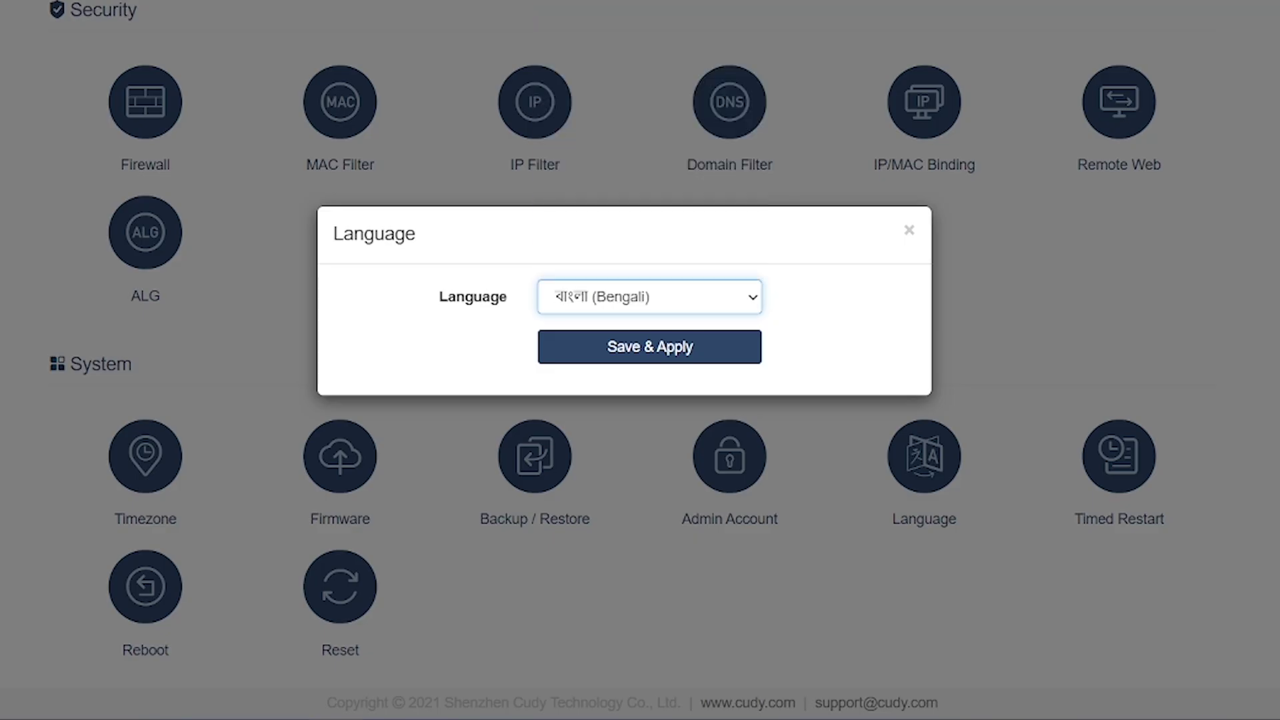
click(695, 308)
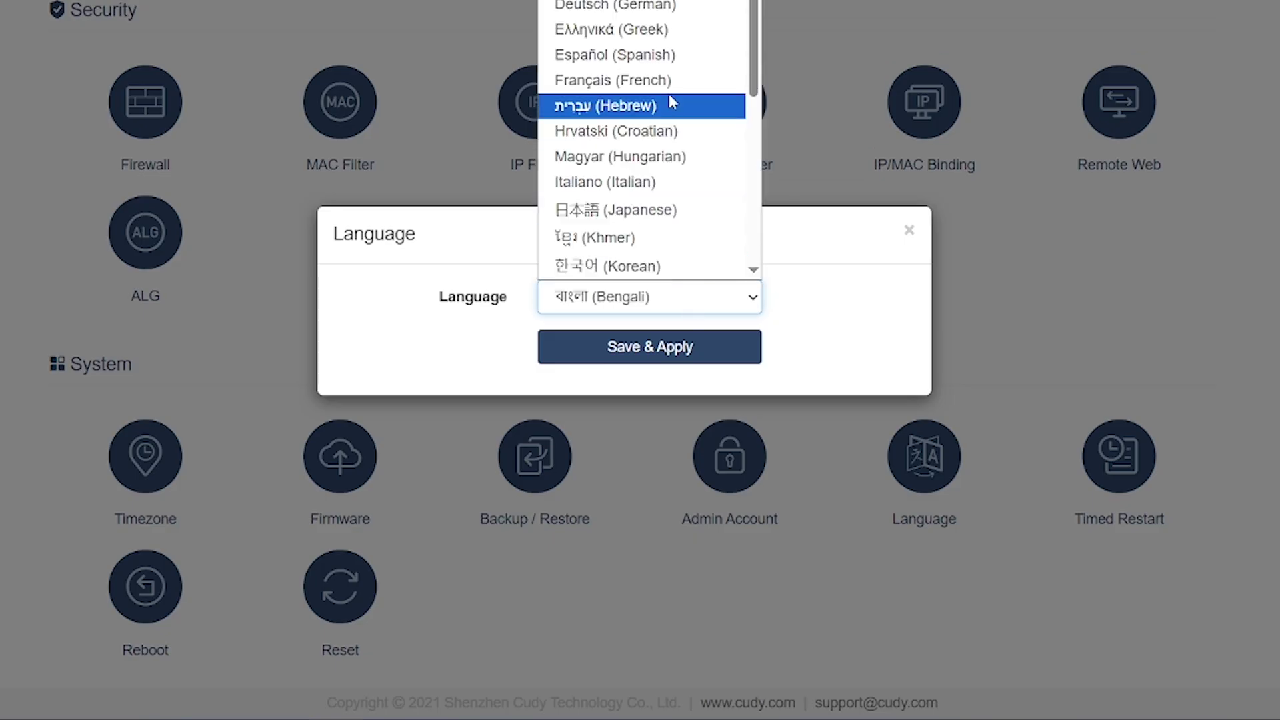
click(665, 156)
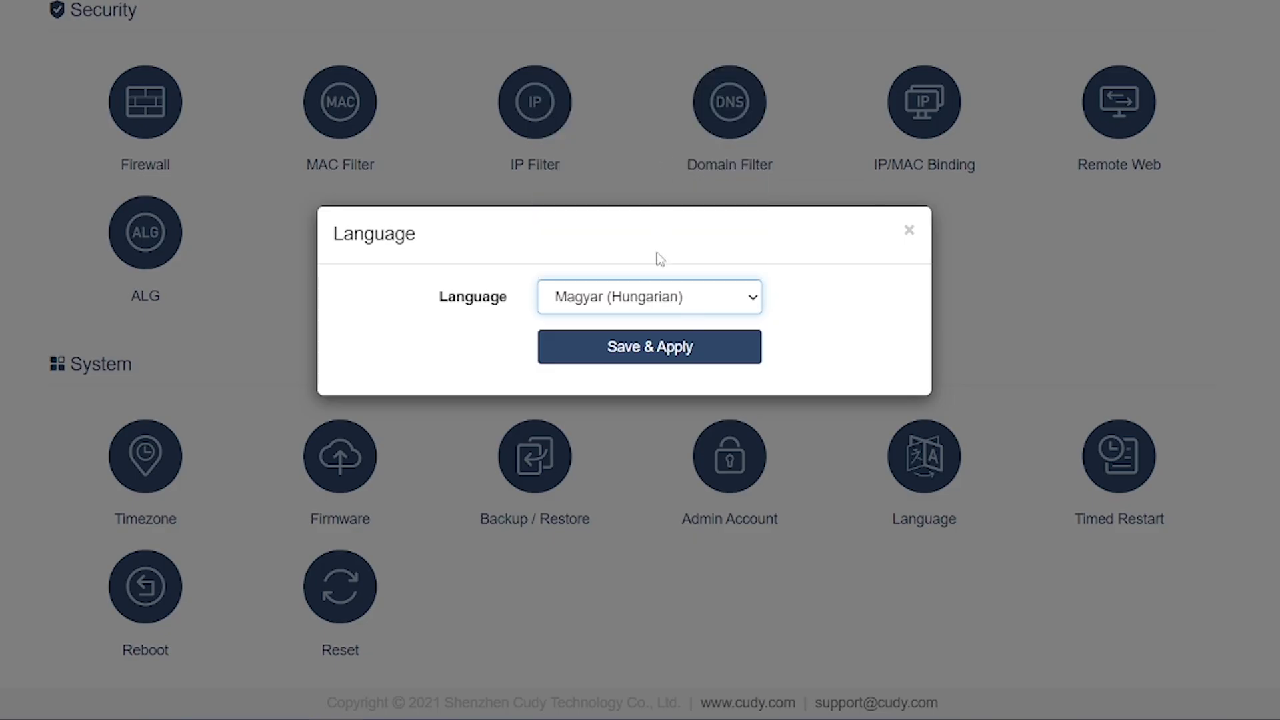
click(909, 232)
Step: Switch on Timed Restart, check the Week Day choices keeping every day, then close without saving
click(1113, 475)
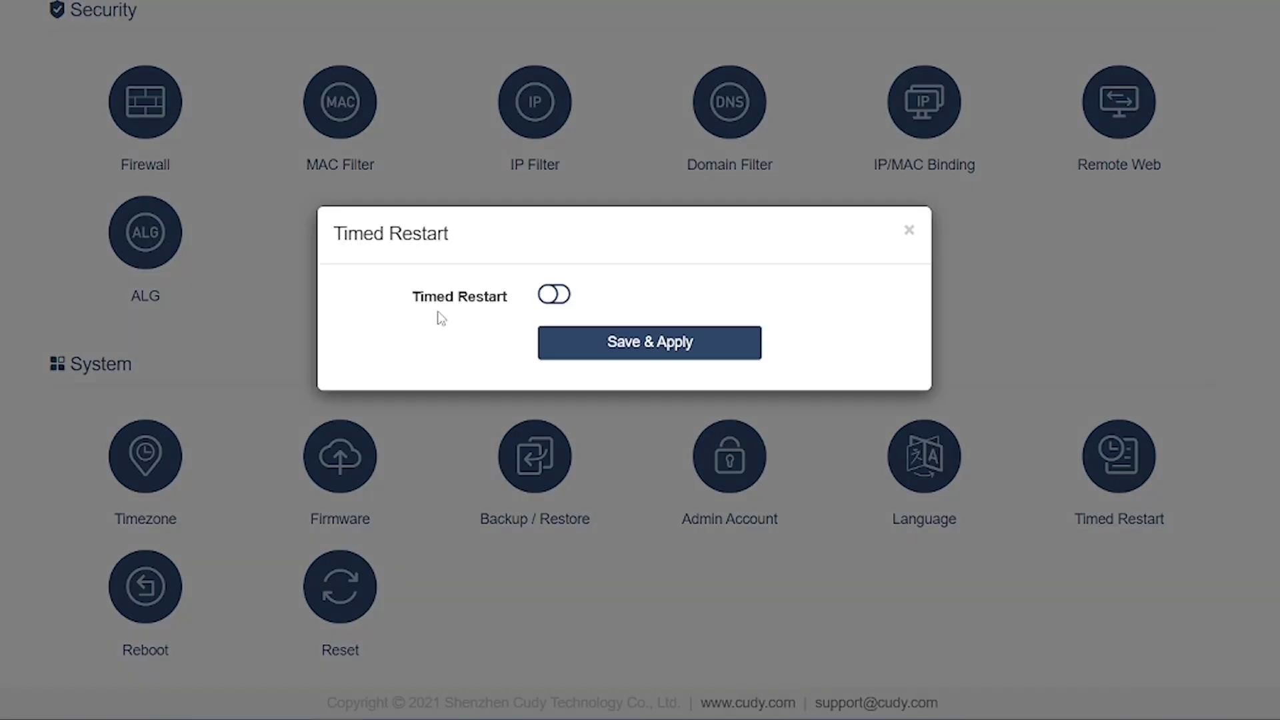
click(557, 300)
click(640, 351)
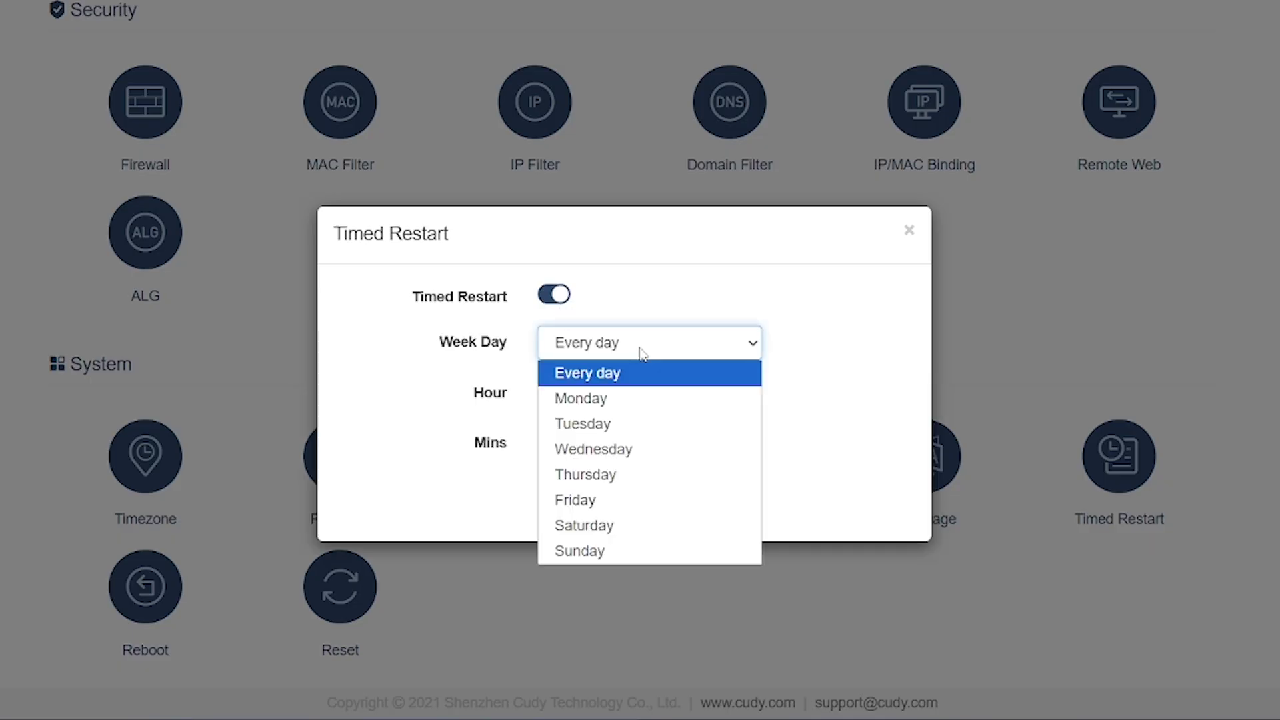
click(615, 372)
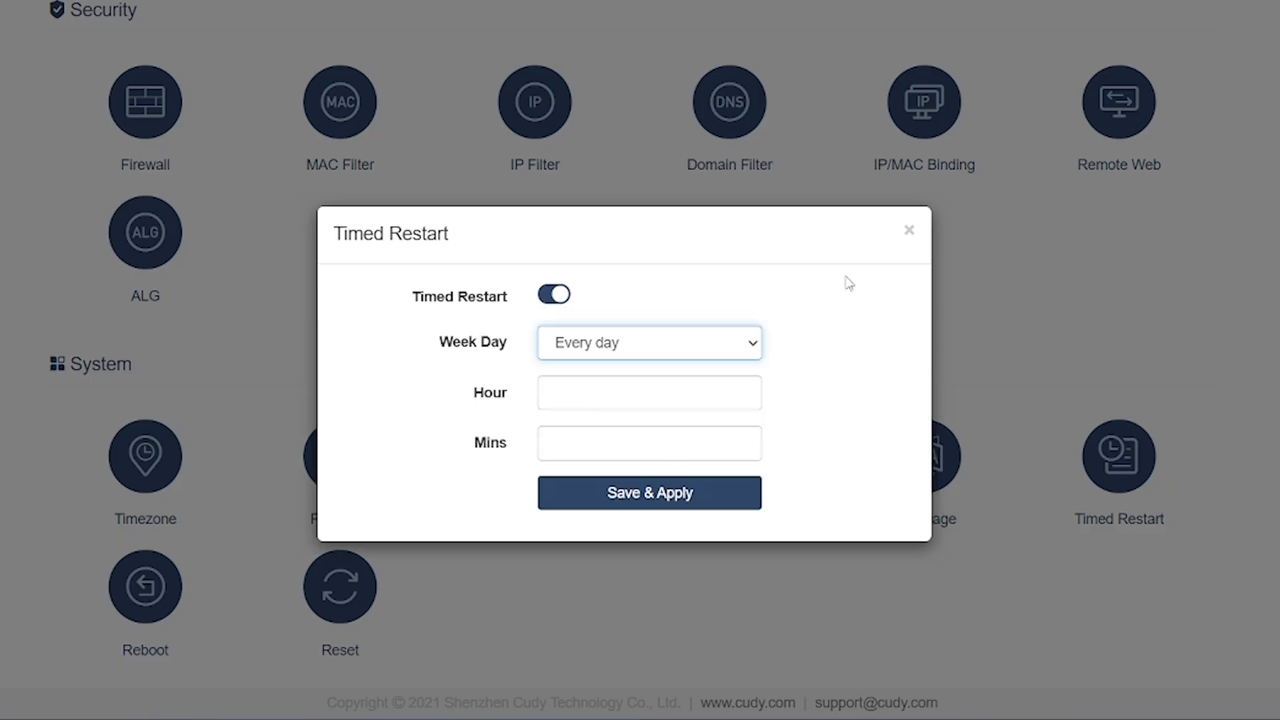
click(910, 232)
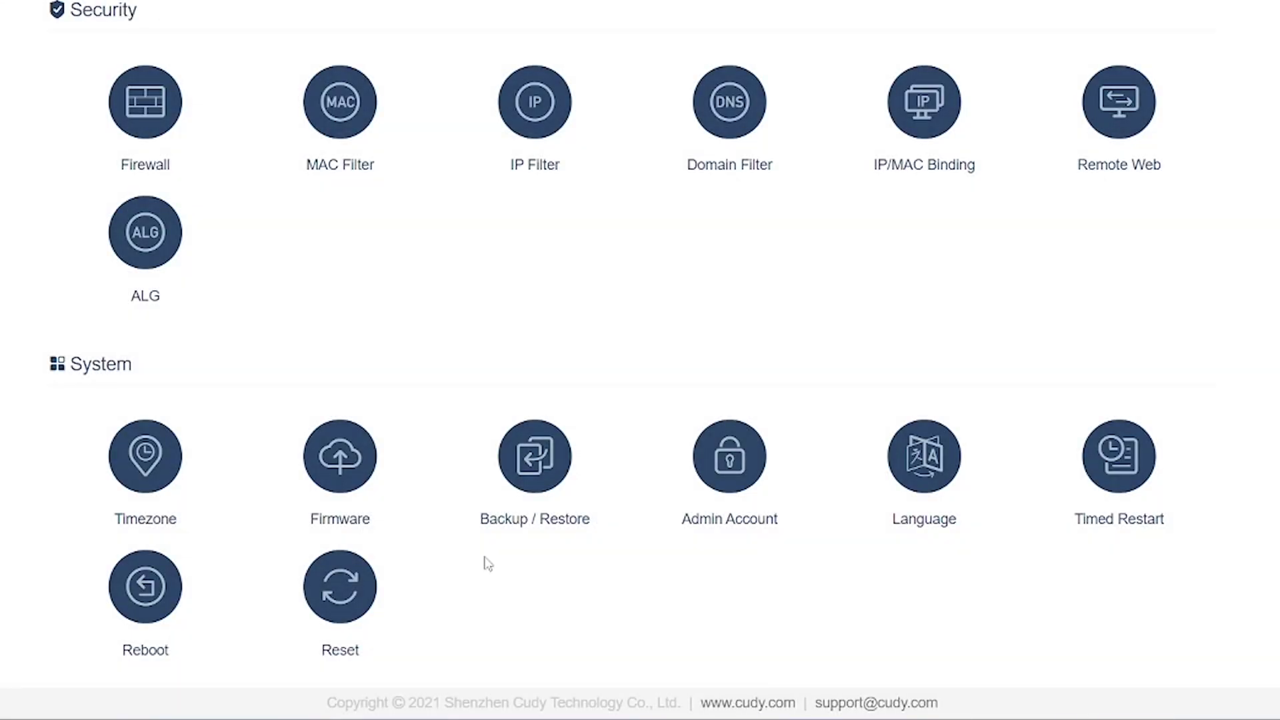
Step: Bring up the Reboot and Reset to defaults confirmations and cancel both
click(161, 606)
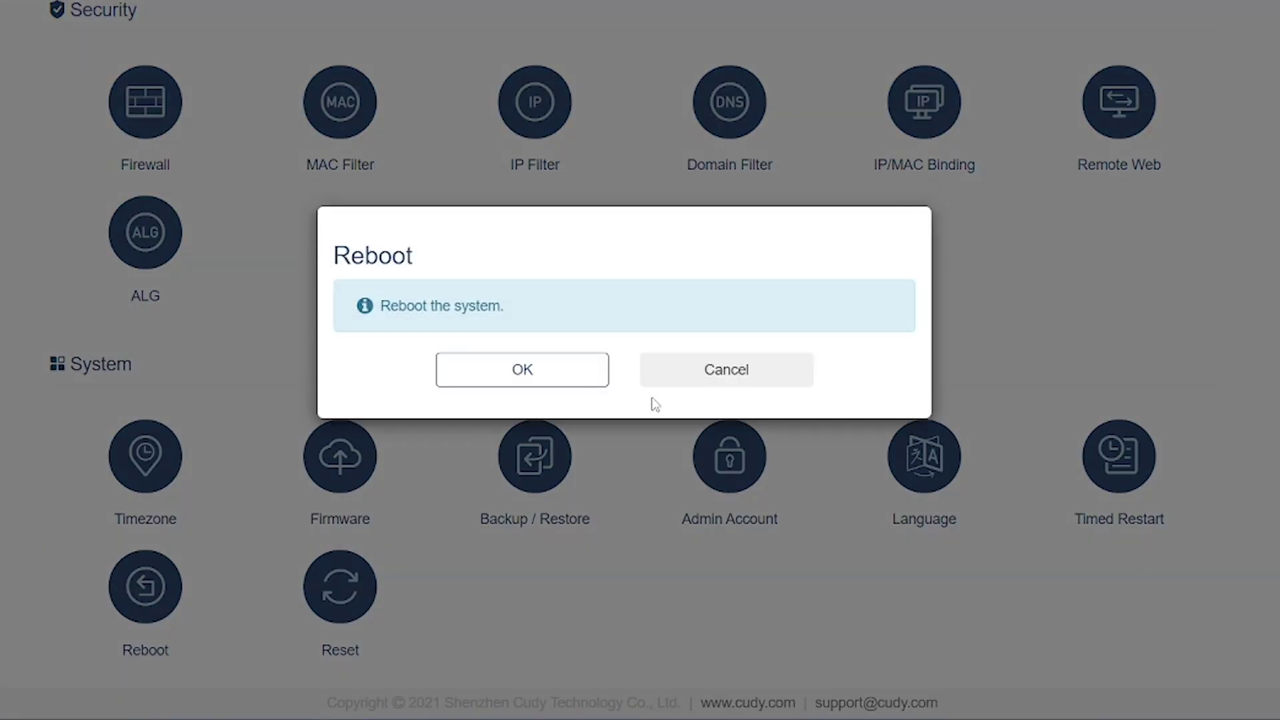
click(760, 382)
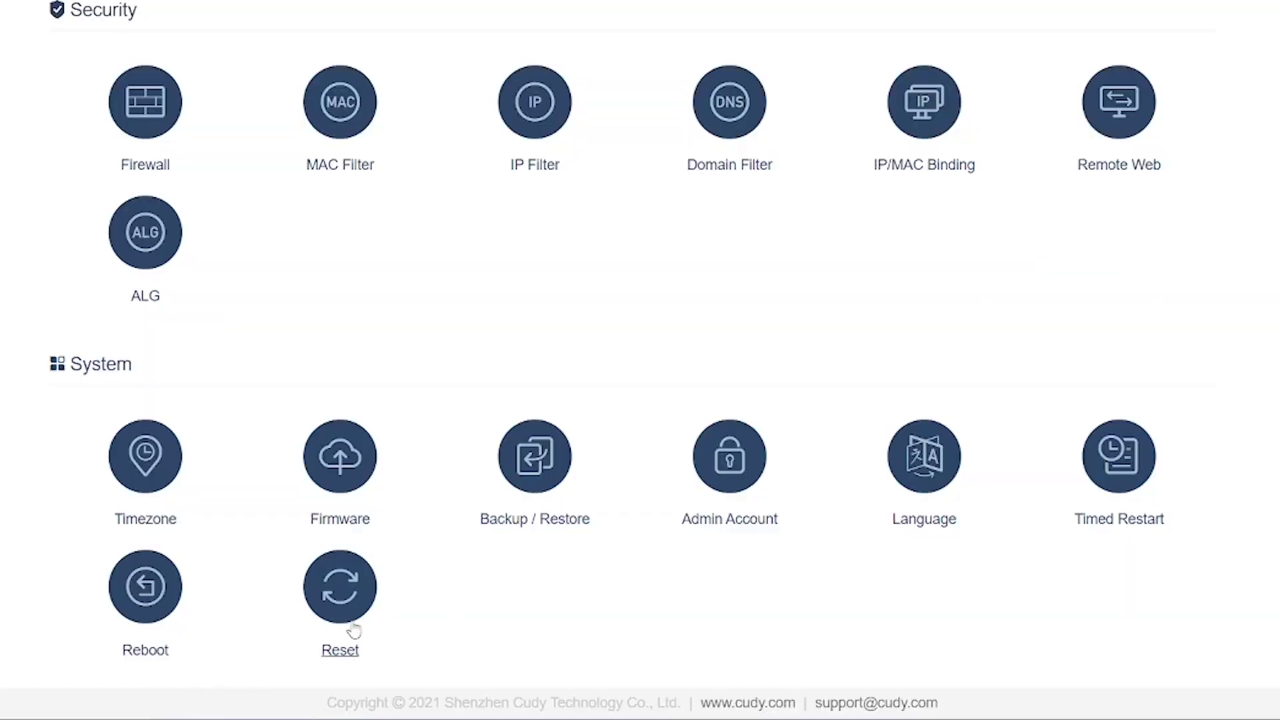
click(357, 620)
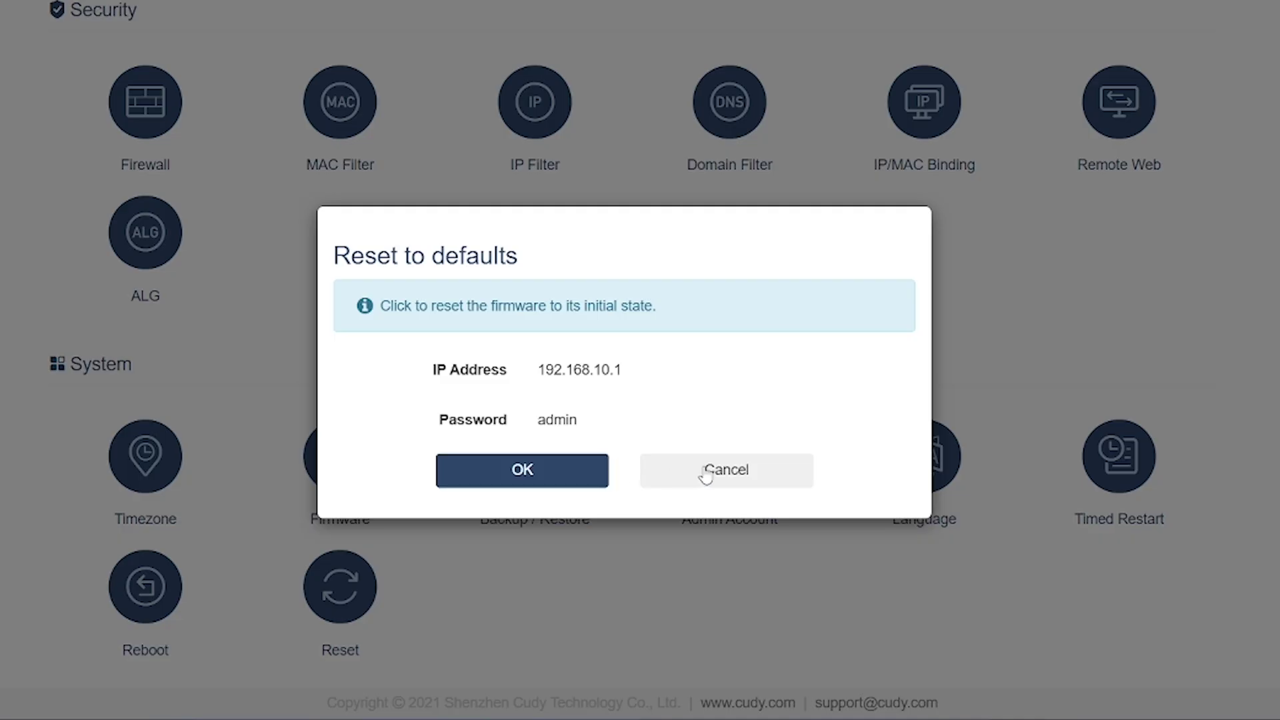
click(602, 471)
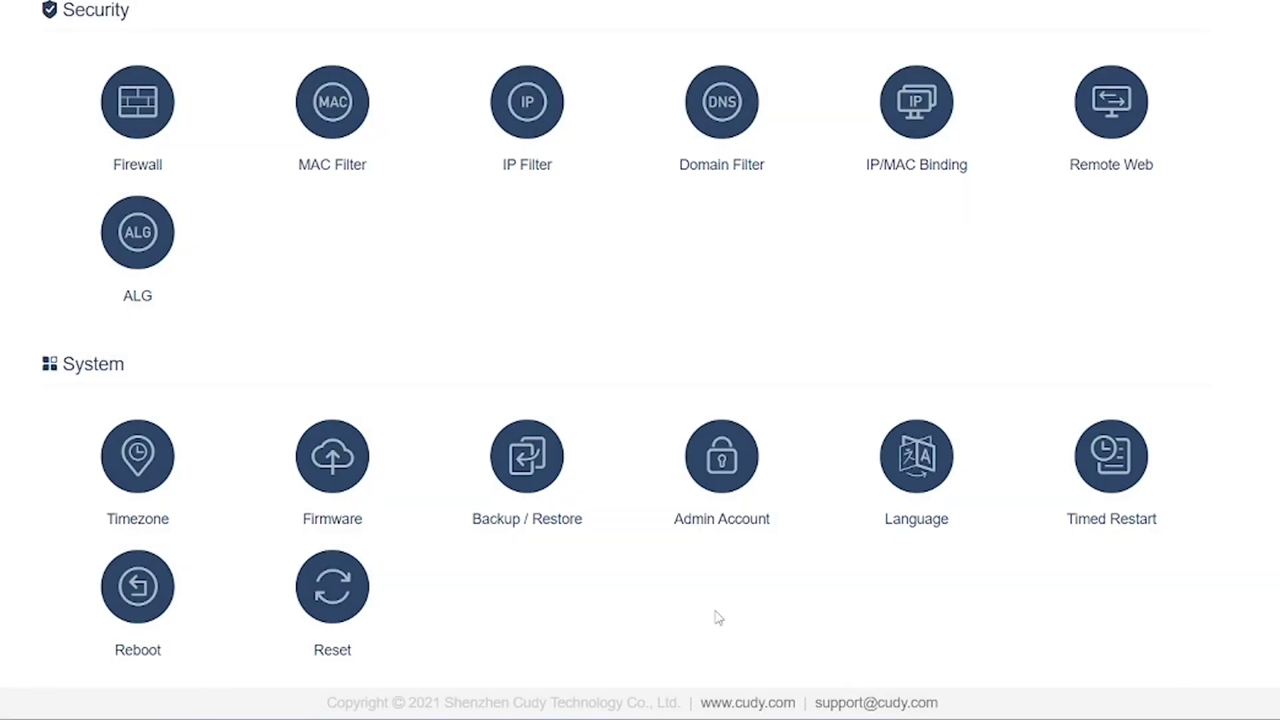
Step: Run the full router diagnosis from Diagnostic Tools
scroll(719, 620, up, 10)
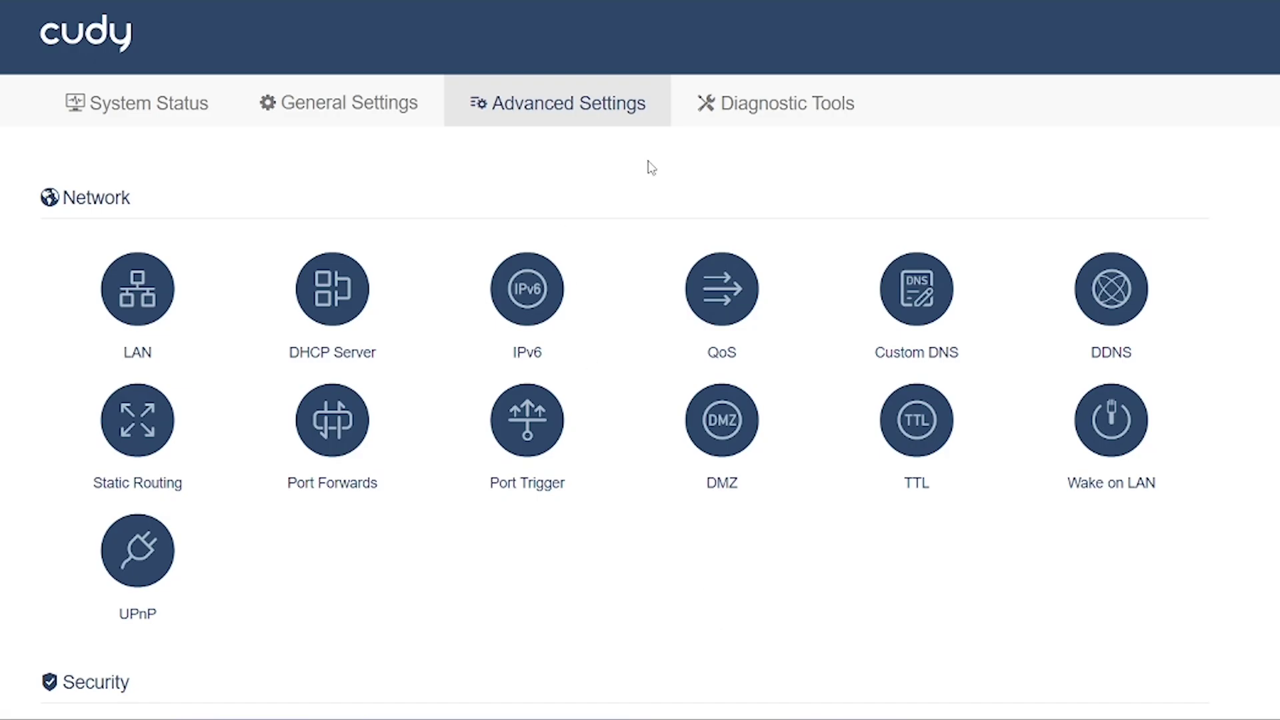
click(691, 117)
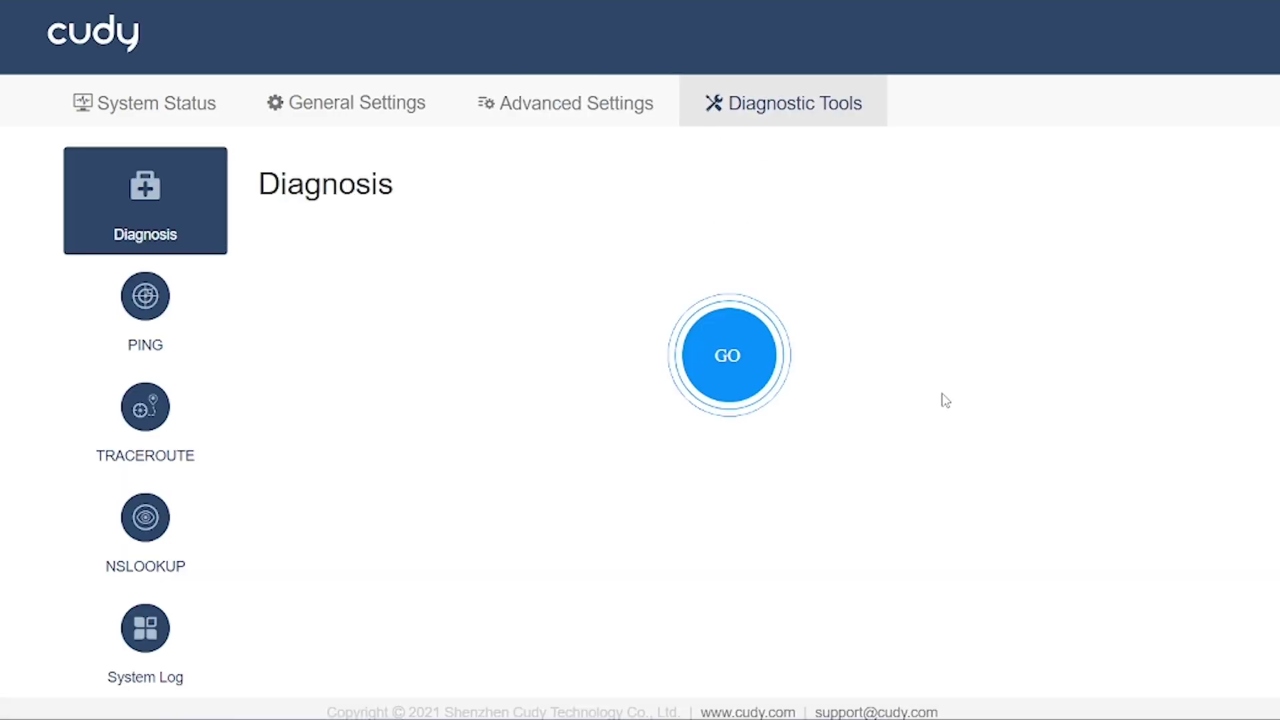
click(740, 366)
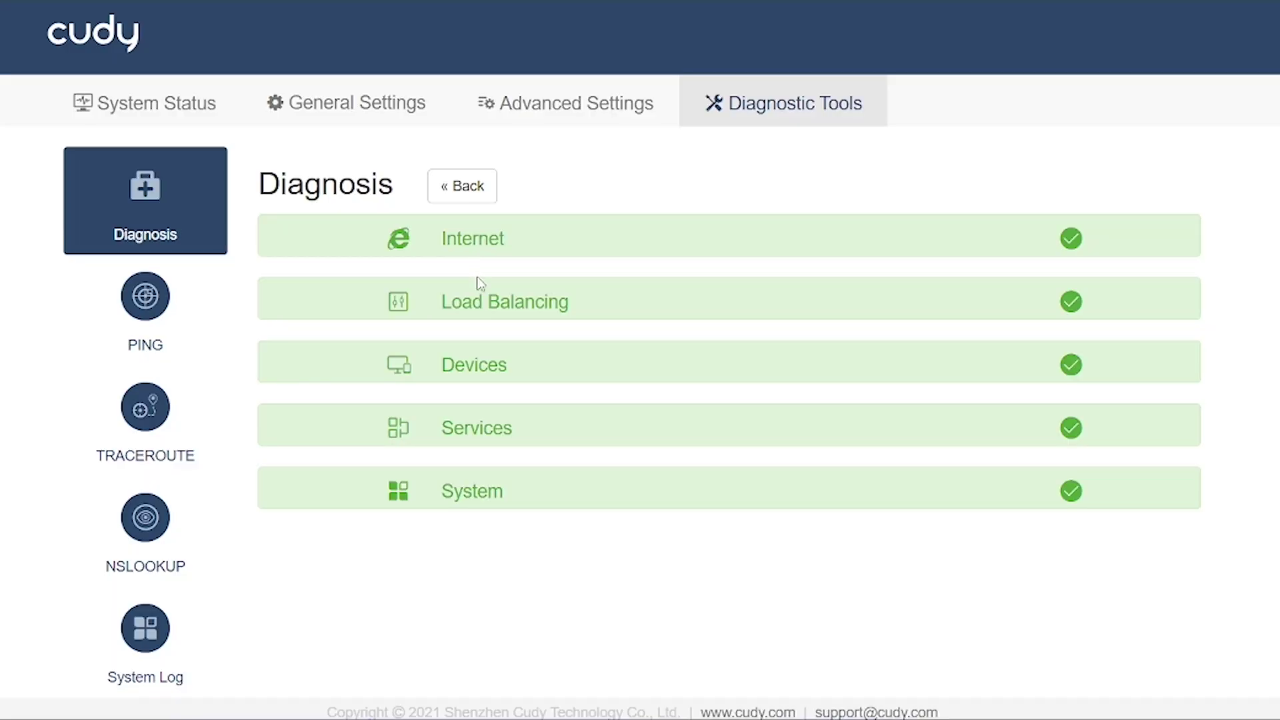
Step: Ping 8.8.8.8, then set the ping interface to WAN4 and start entering facebook.com
click(145, 307)
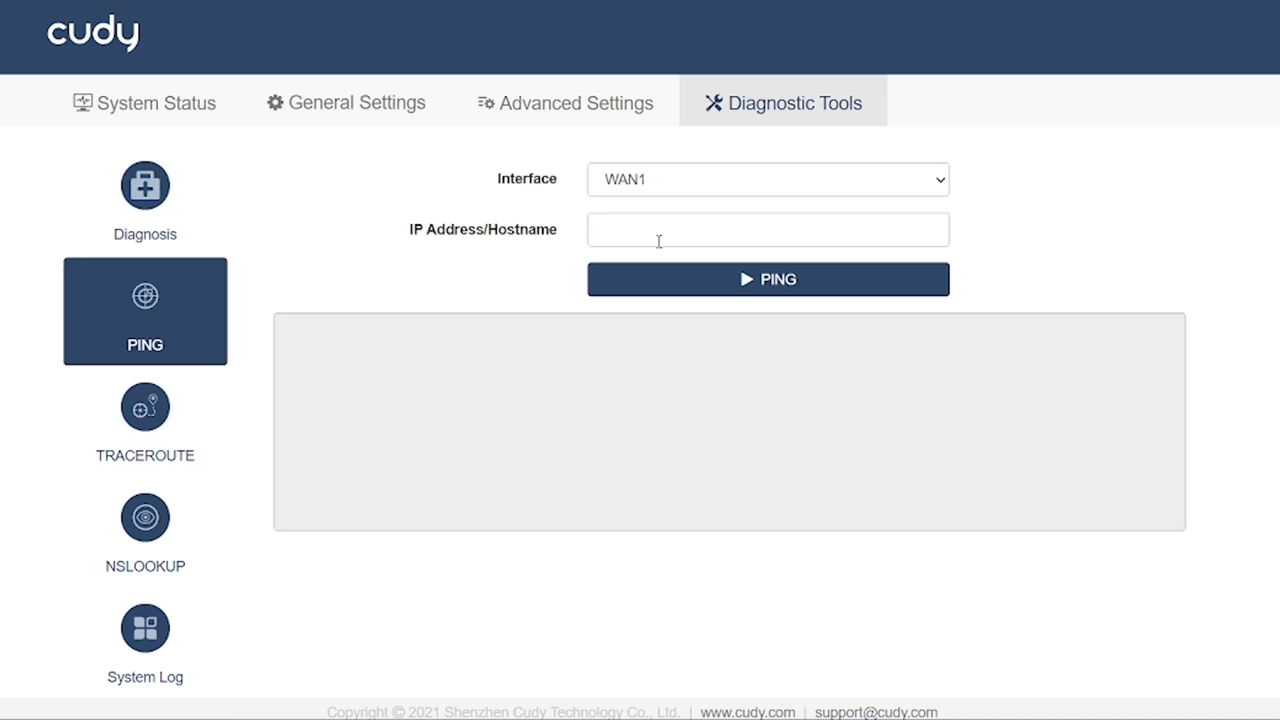
click(663, 238)
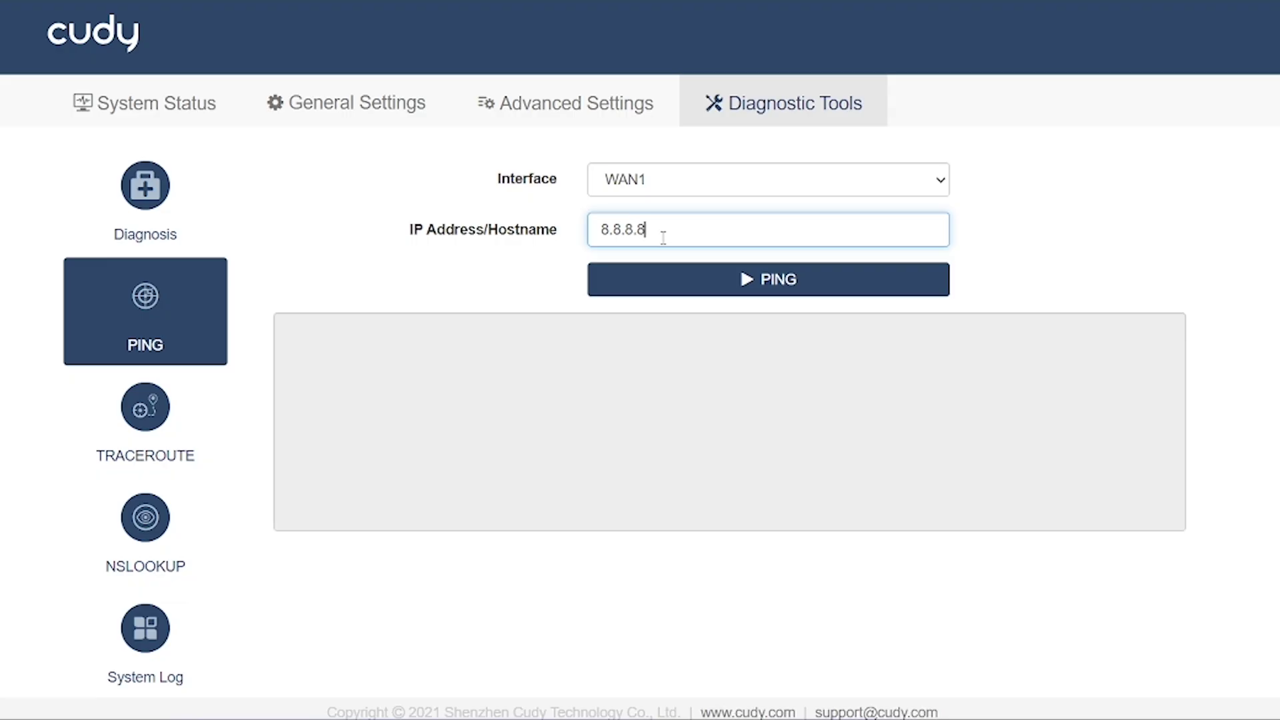
click(650, 293)
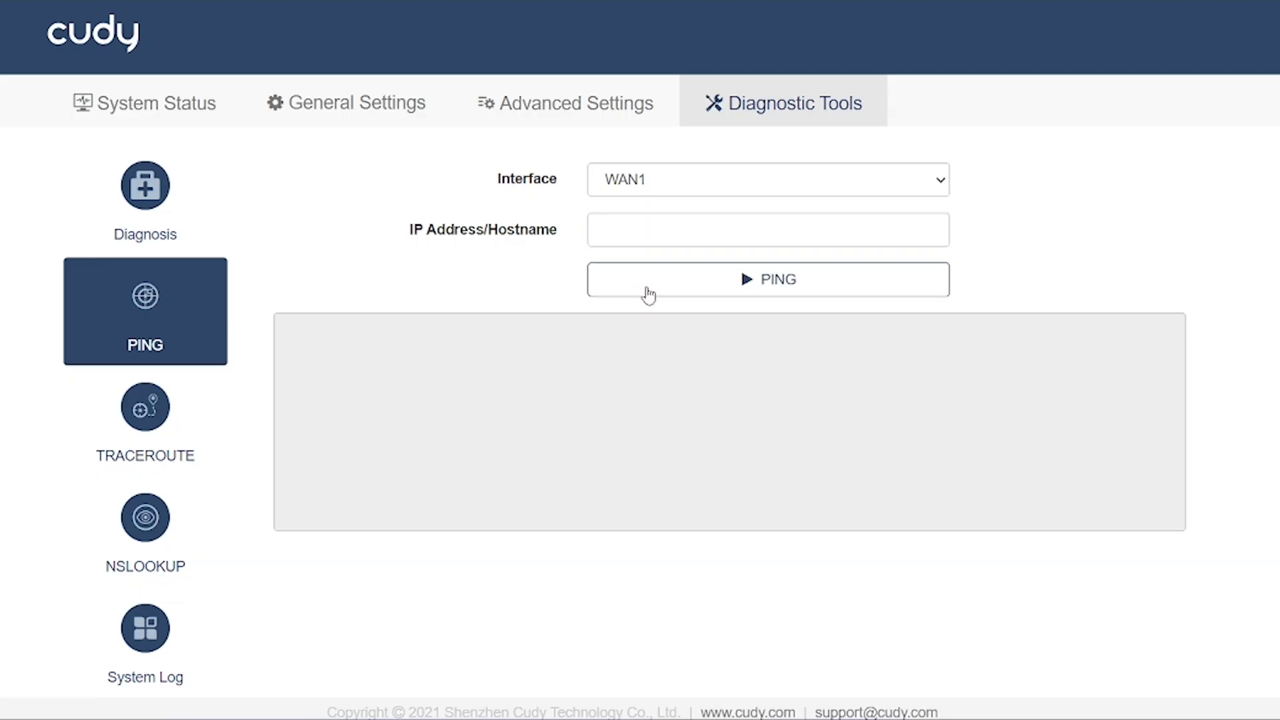
click(685, 190)
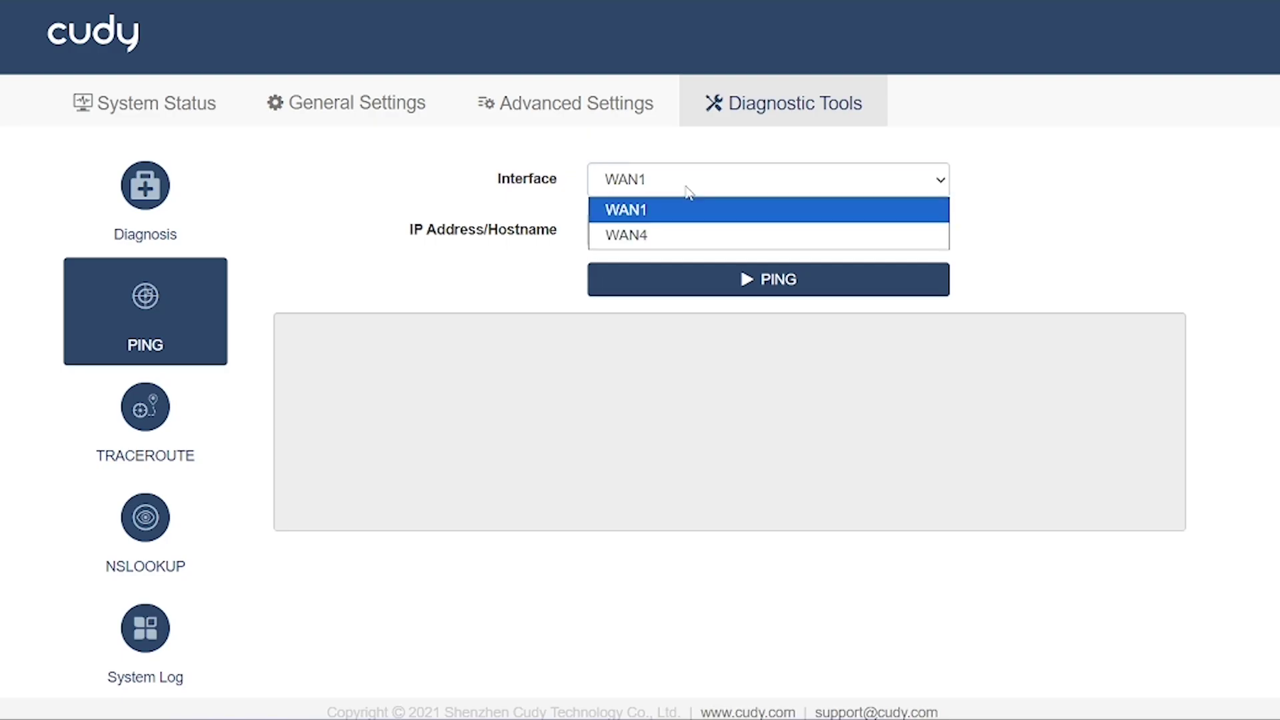
click(674, 225)
click(675, 227)
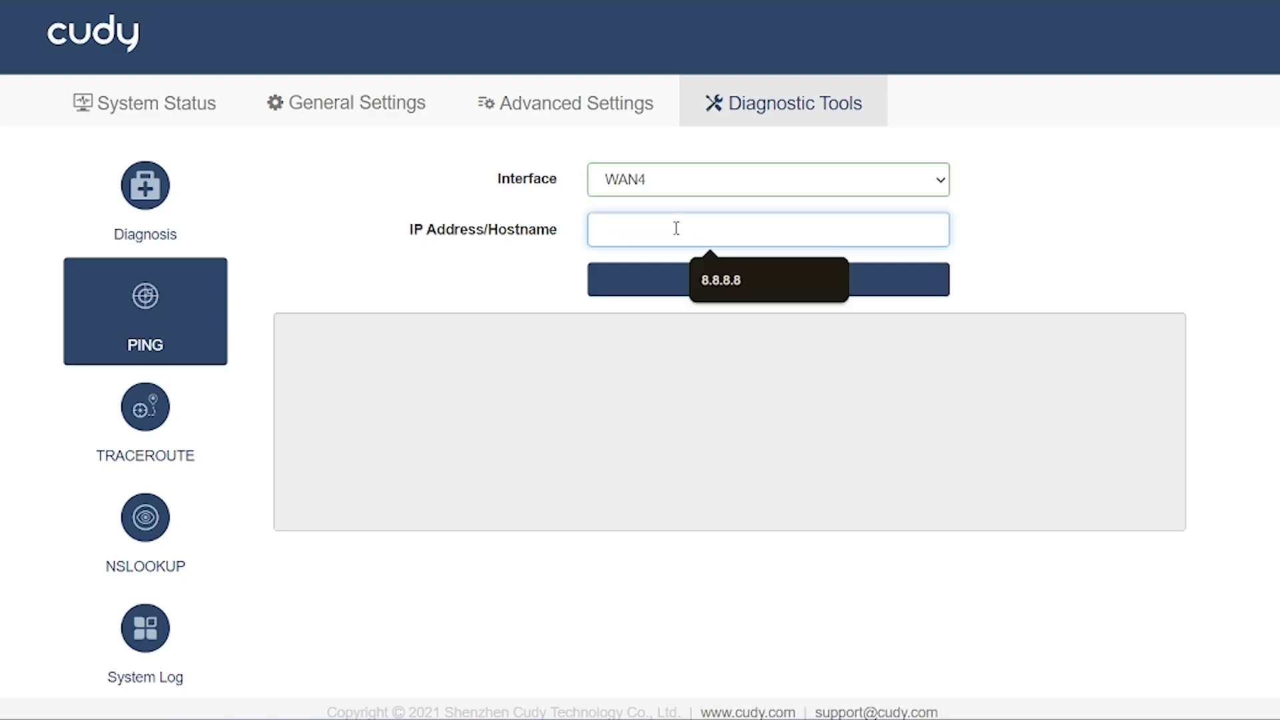
text(facebook.com)
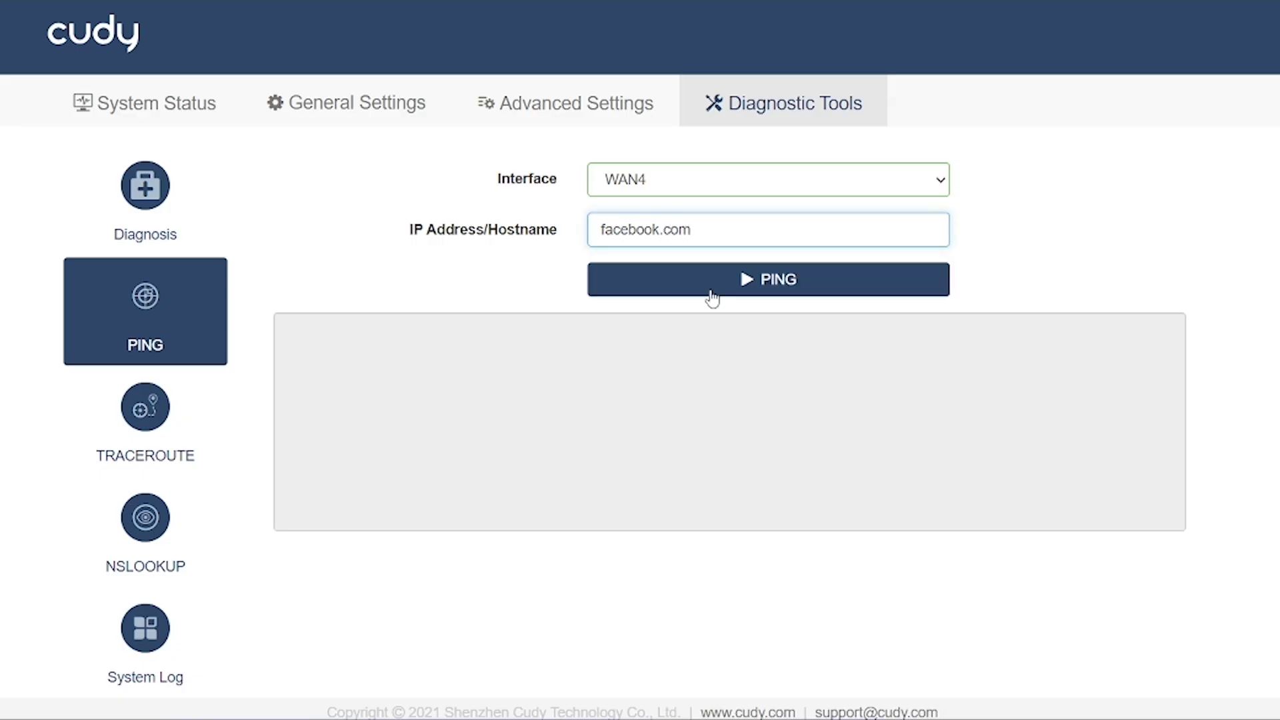
Step: Ping facebook.com over WAN4, then view the traceroute, nslookup and system log tools
click(708, 295)
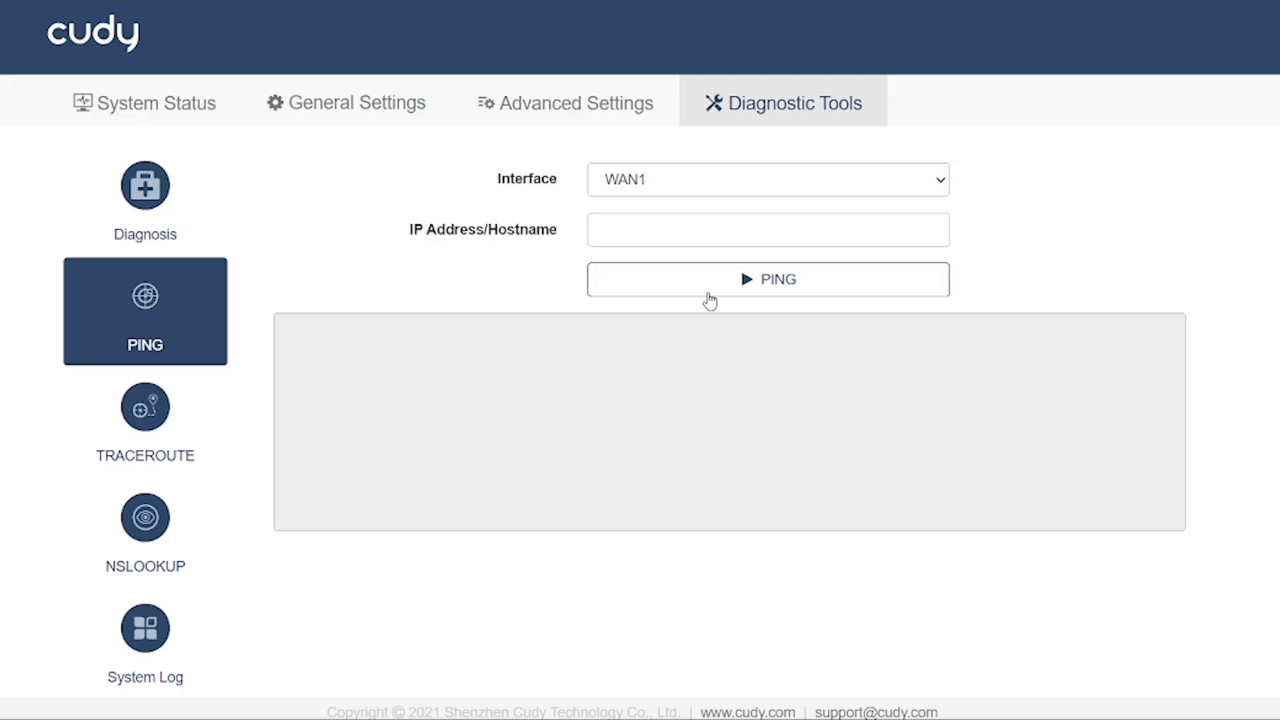
click(173, 437)
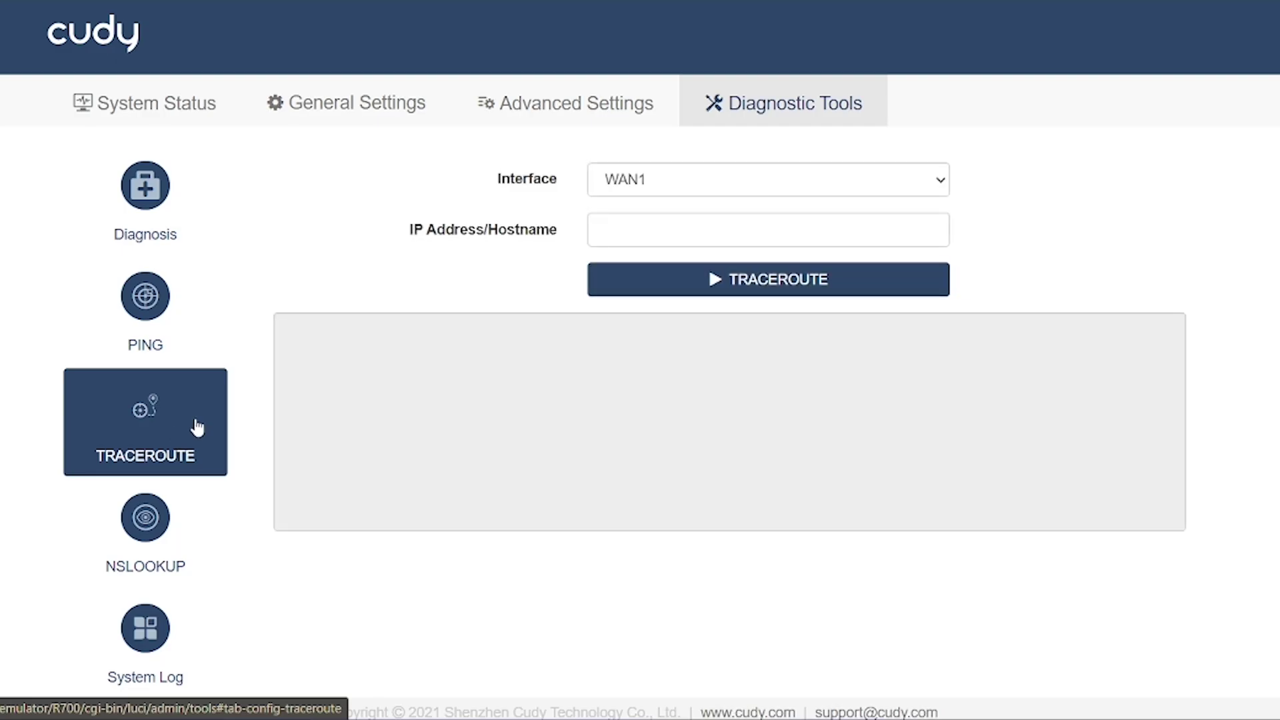
scroll(194, 424, down, 1)
click(154, 532)
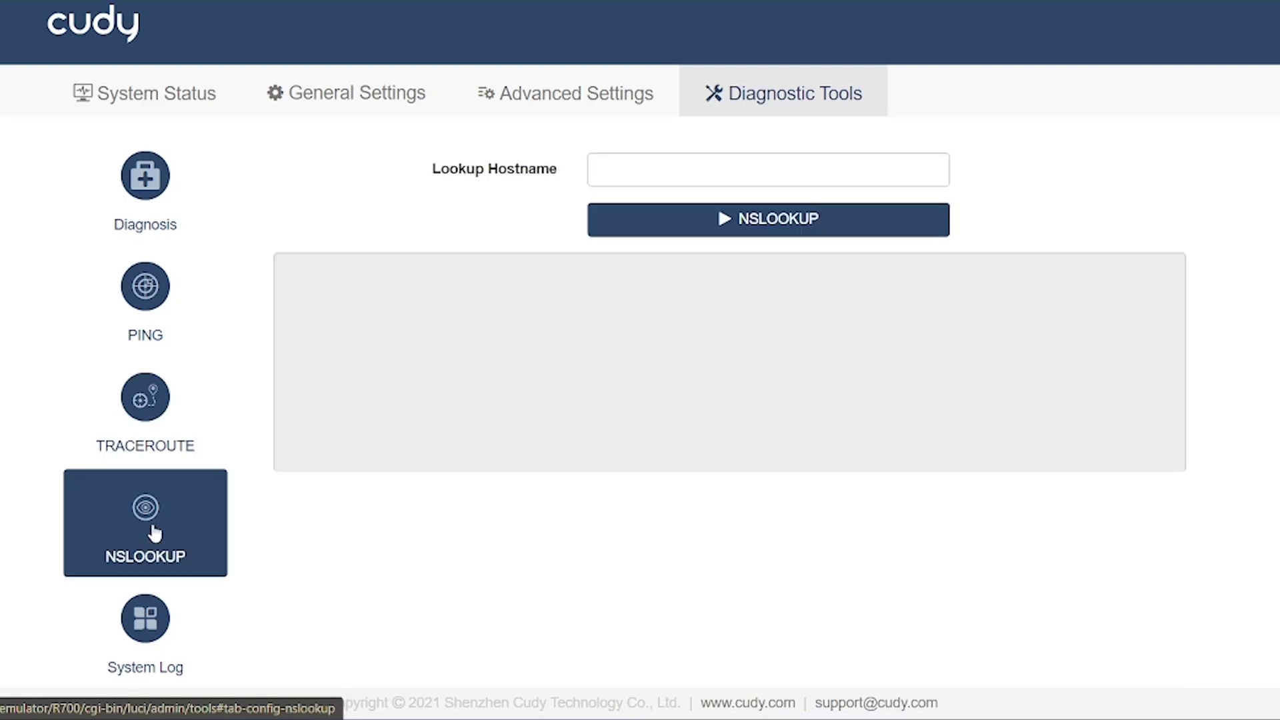
click(156, 635)
scroll(168, 598, down, 3)
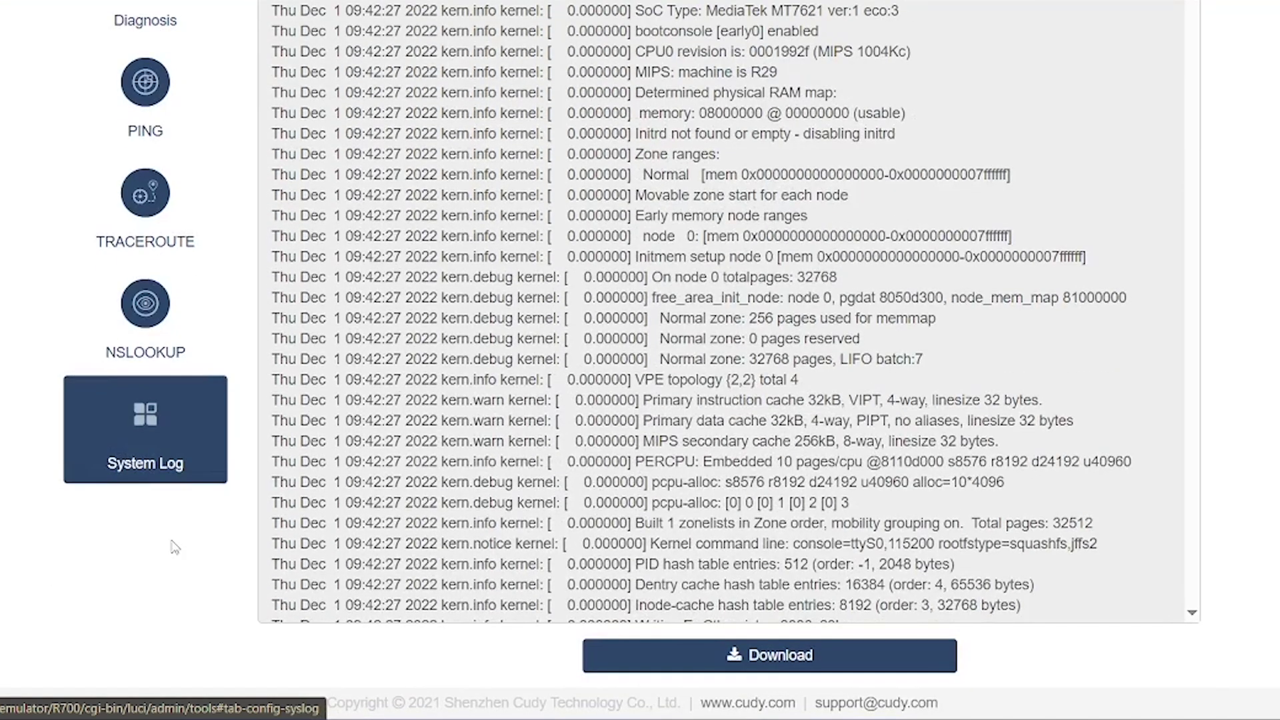
scroll(173, 547, up, 3)
Step: Revisit the ping, traceroute and nslookup tools, then return to the System Status dashboard
click(154, 291)
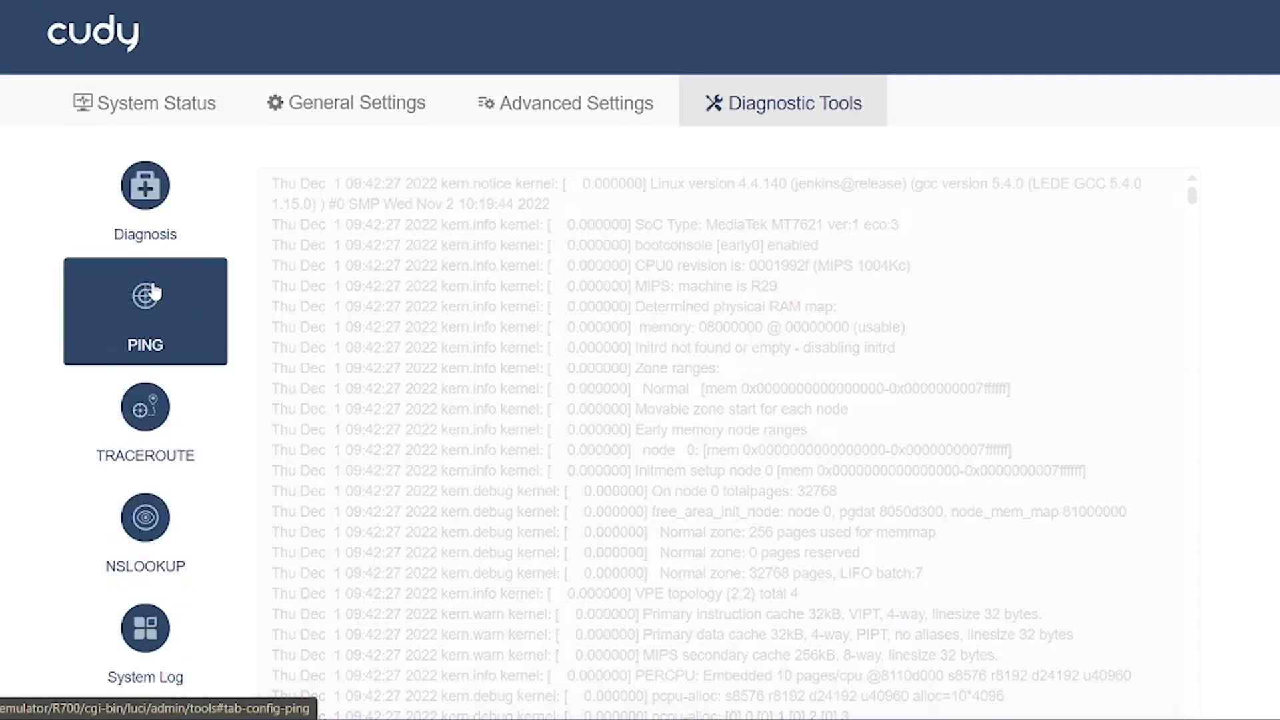
click(162, 430)
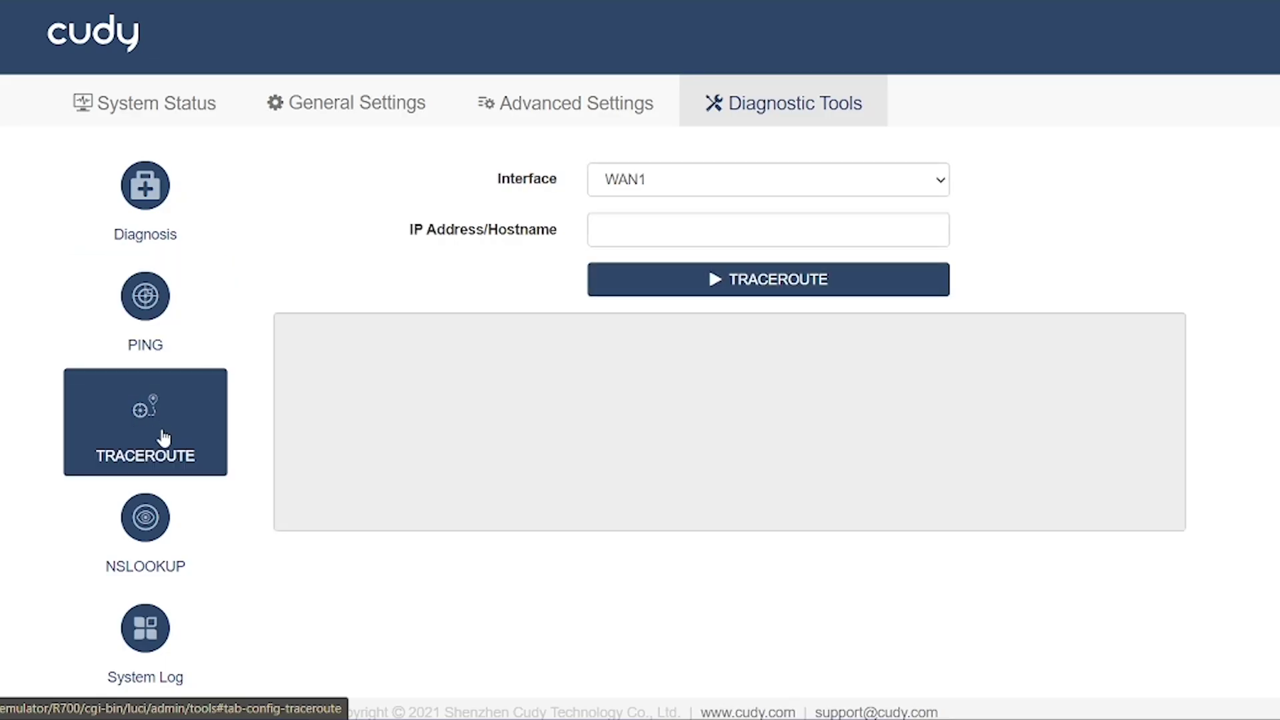
click(166, 527)
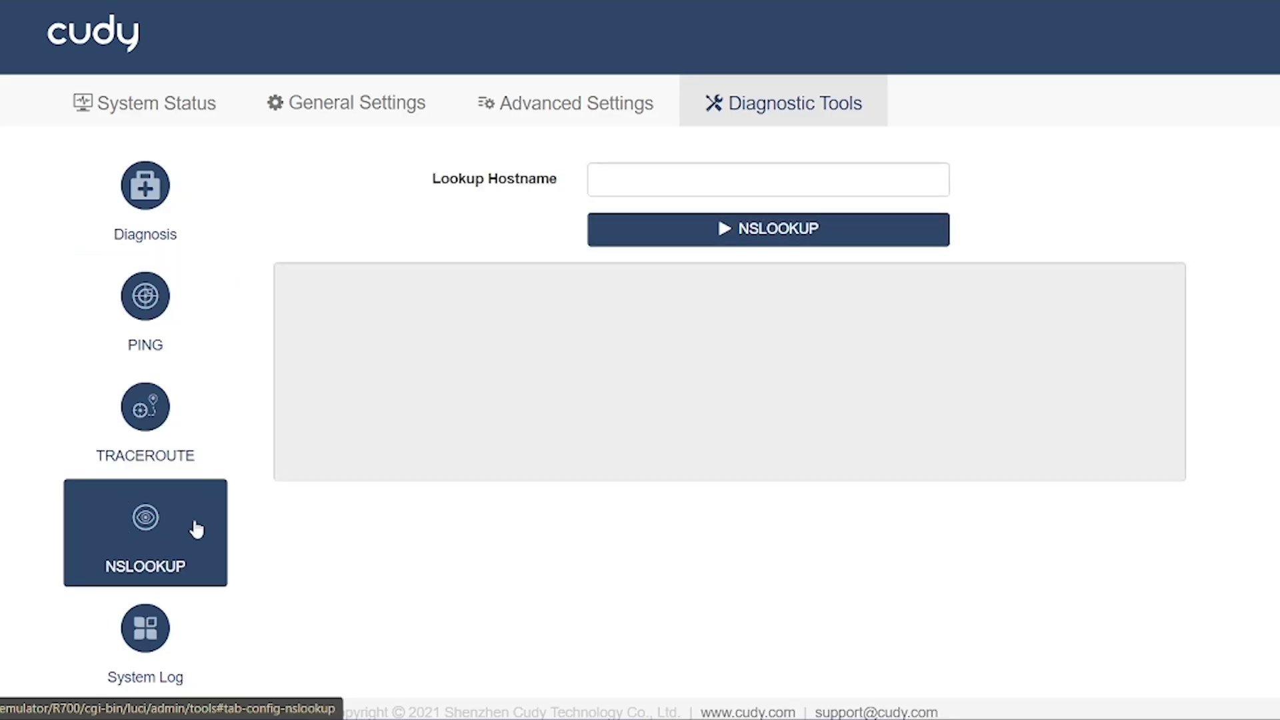
scroll(558, 474, down, 1)
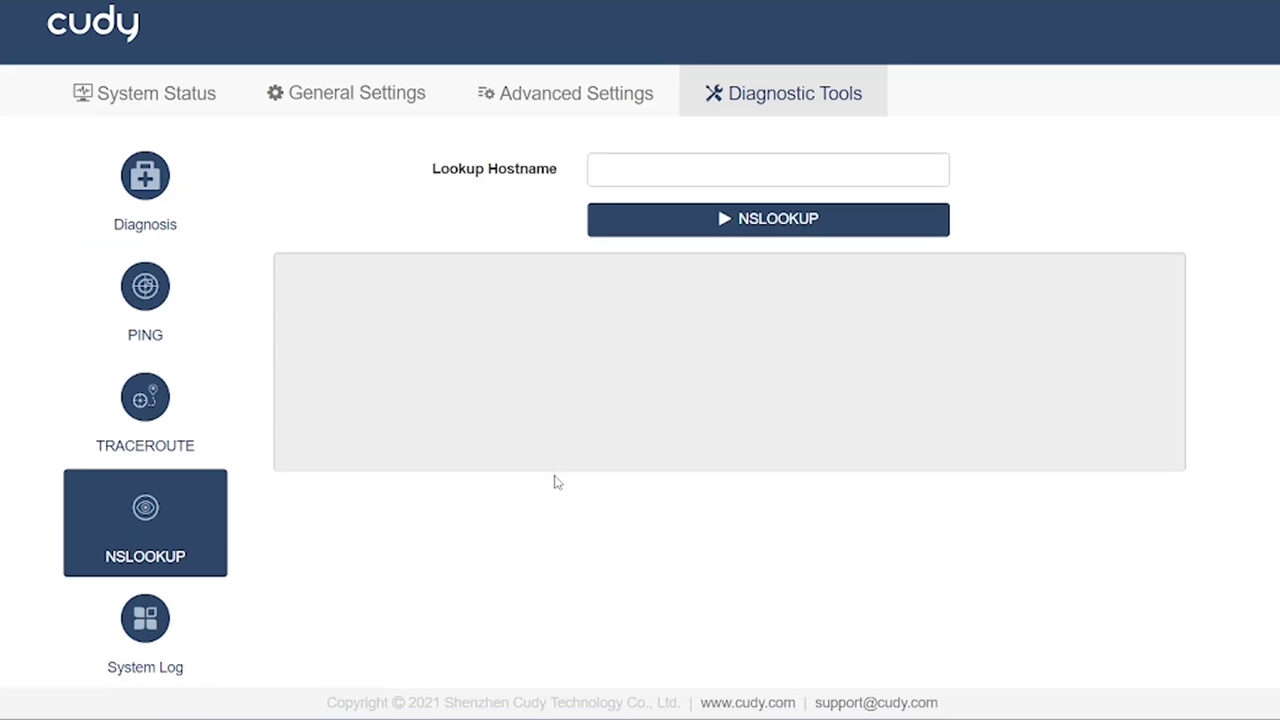
click(196, 93)
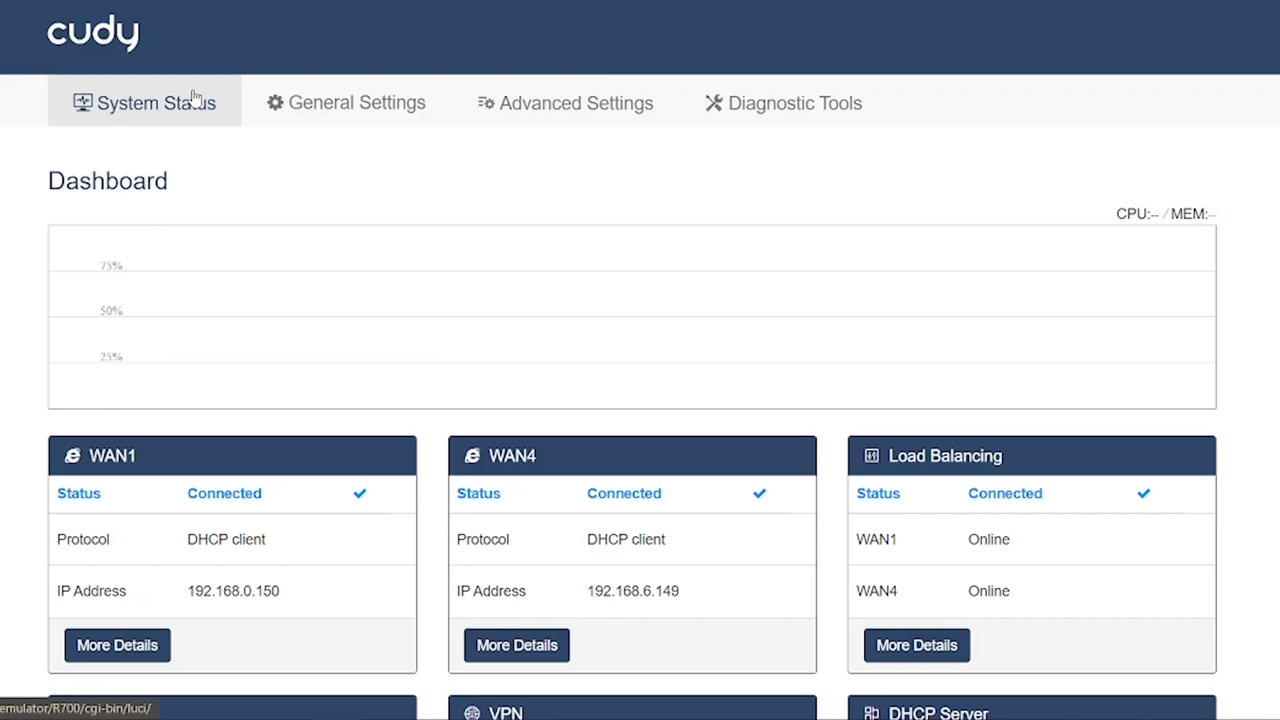